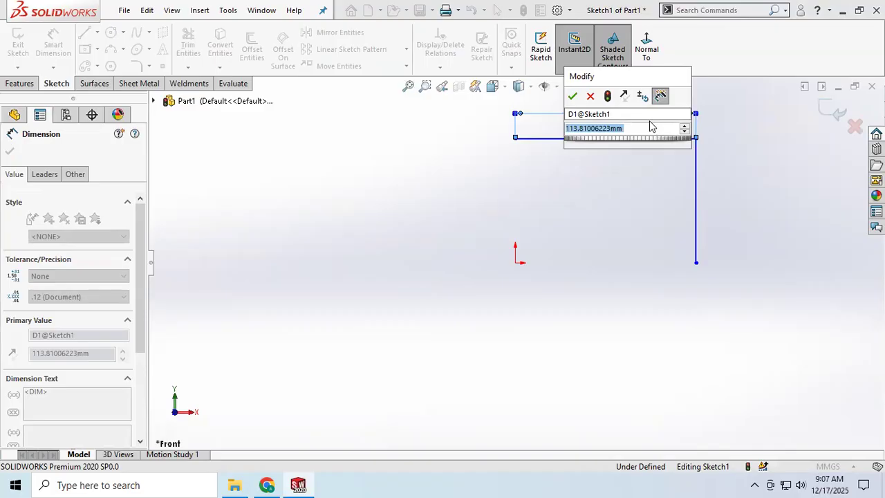
Set the horizontal line's length to 160 mm and dimension the connected vertical line at 160 mm
type("160")
key("Return")
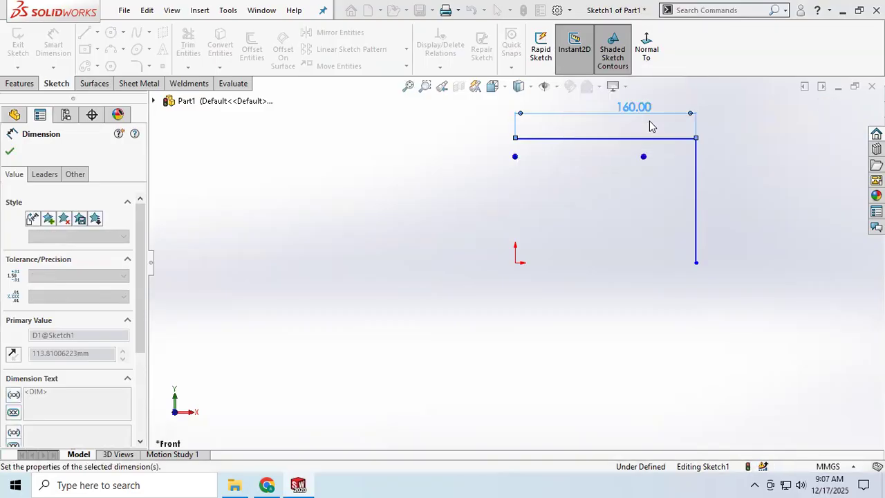
left_click(697, 192)
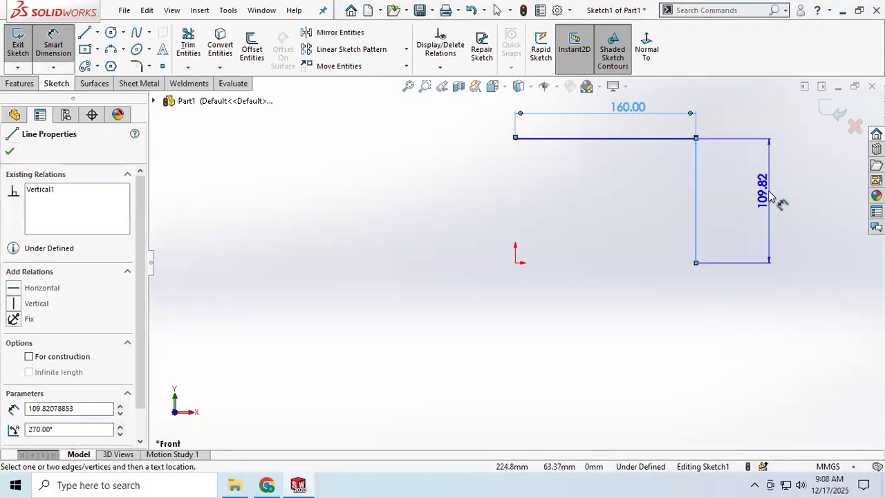
left_click(780, 202)
type("1")
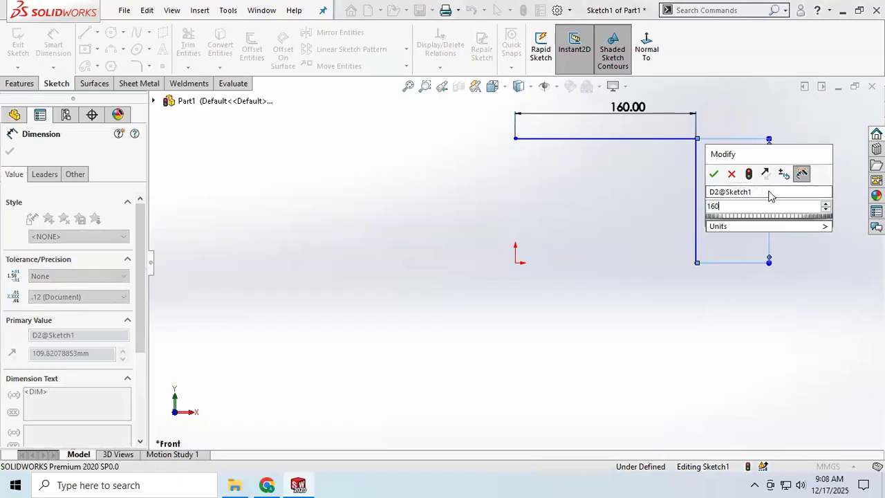
type("60")
key("Return")
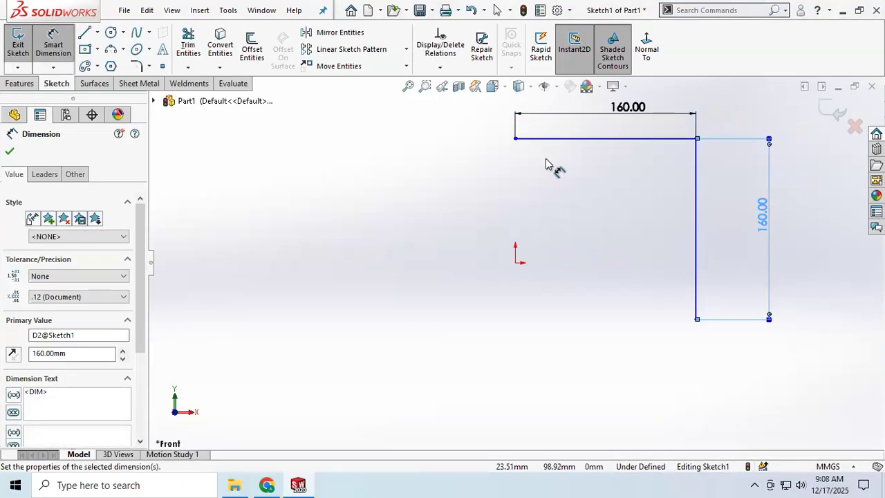
Dimension the vertical distance from the origin to the free end of the horizontal line at 160 mm
left_click(515, 263)
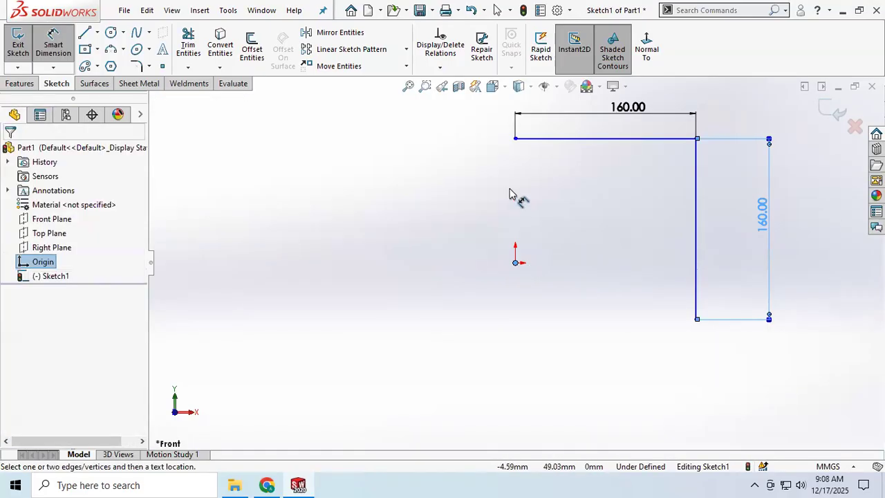
left_click(515, 139)
left_click(455, 182)
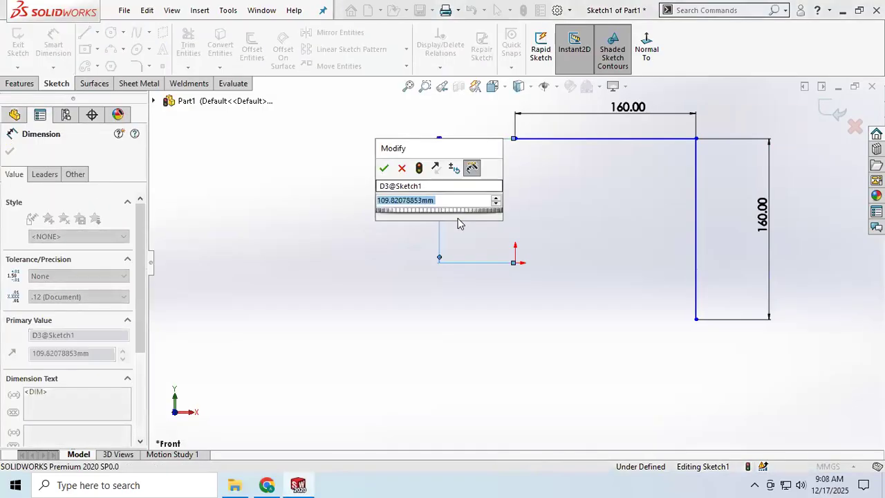
type("160")
key("Return")
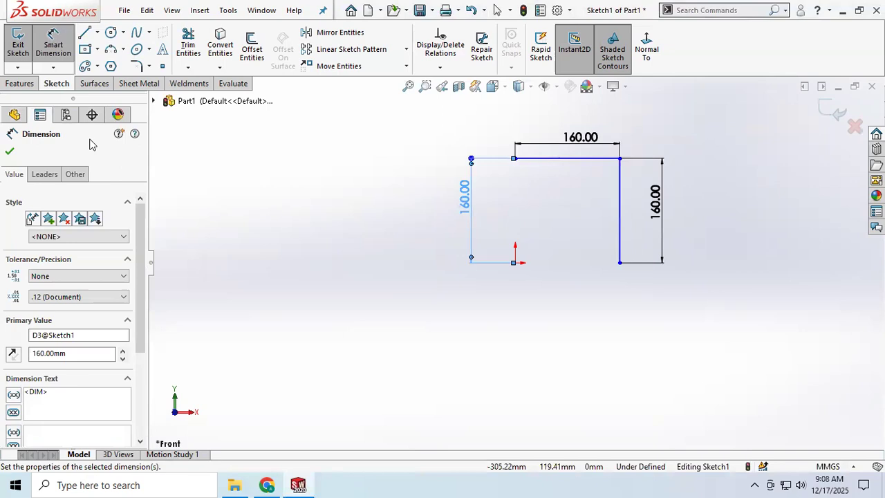
Round the corner between the two lines with a 100 mm sketch fillet and exit the sketch
left_click(136, 66)
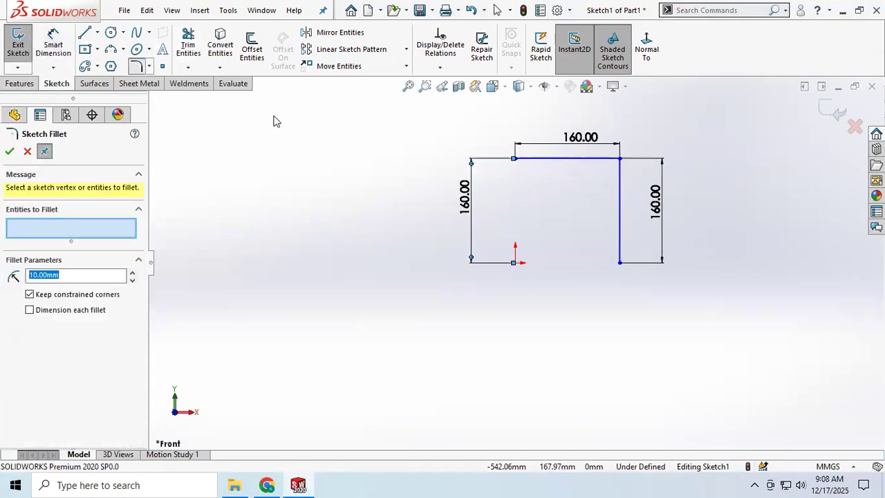
left_click(620, 159)
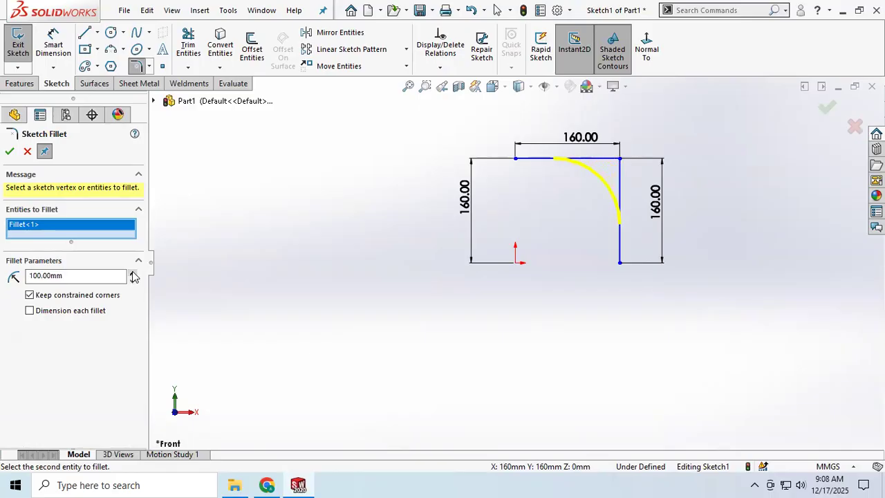
left_click(10, 151)
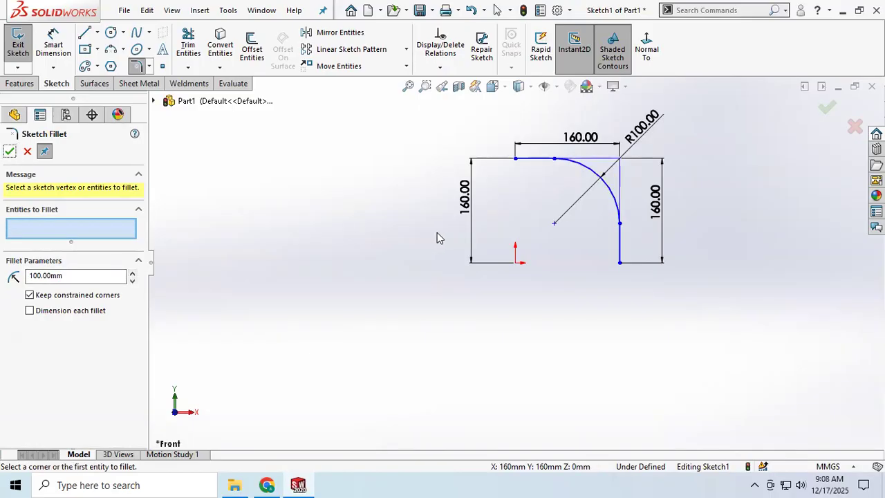
left_click(19, 47)
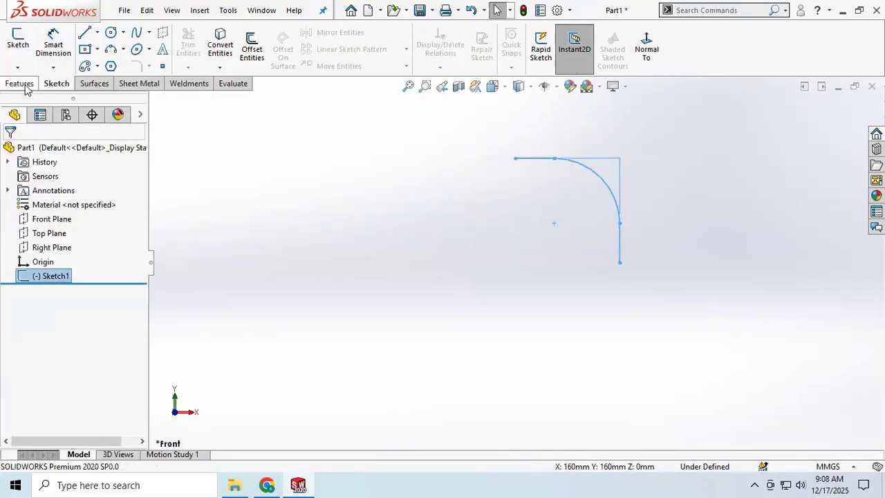
Show the reference planes and create a plane perpendicular to the path's vertical line through its lower endpoint
left_click(557, 87)
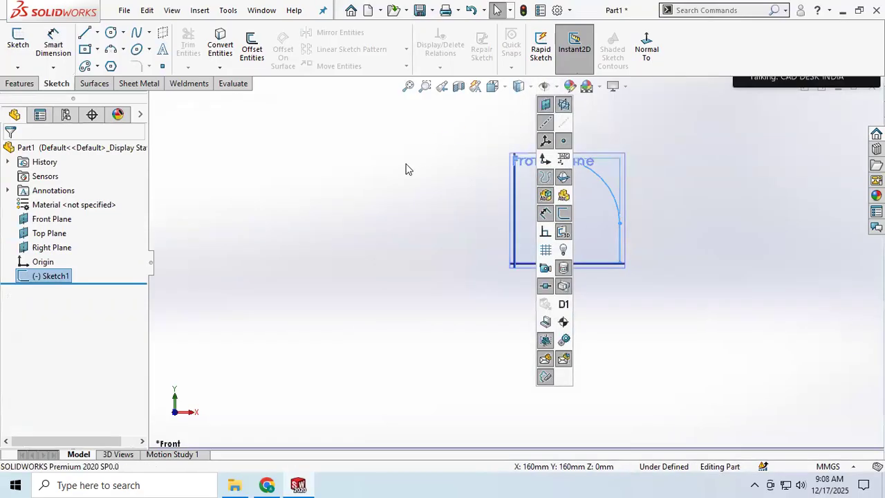
left_click(19, 83)
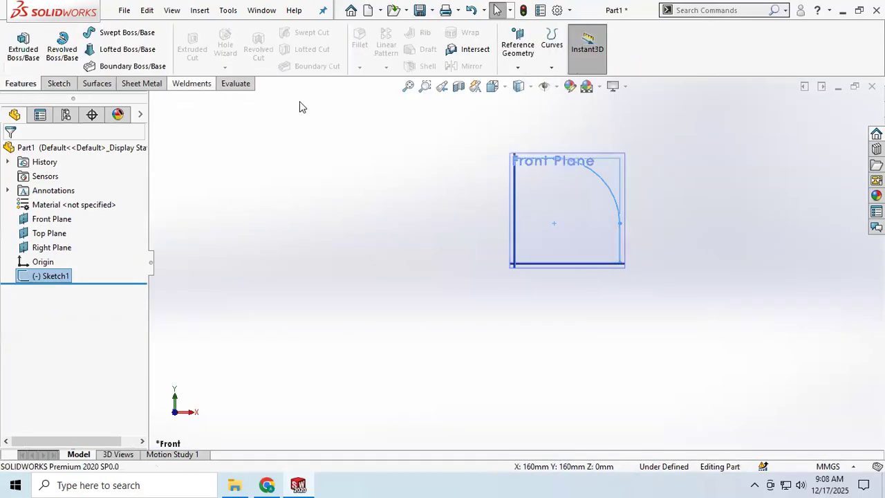
middle_click_drag(421, 178, 433, 235)
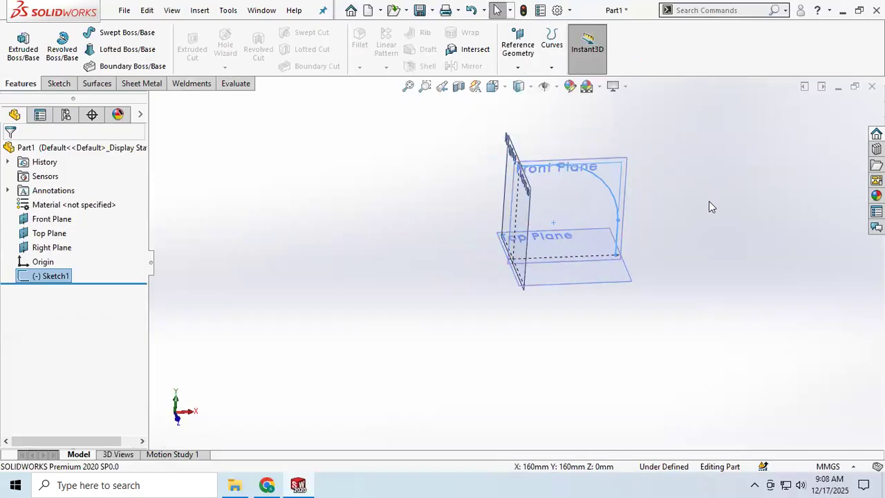
left_click(517, 67)
left_click(539, 85)
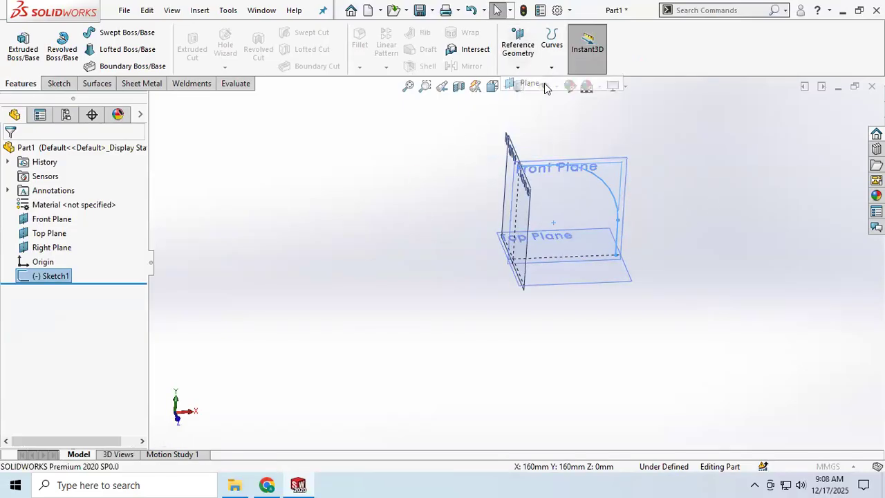
left_click(617, 242)
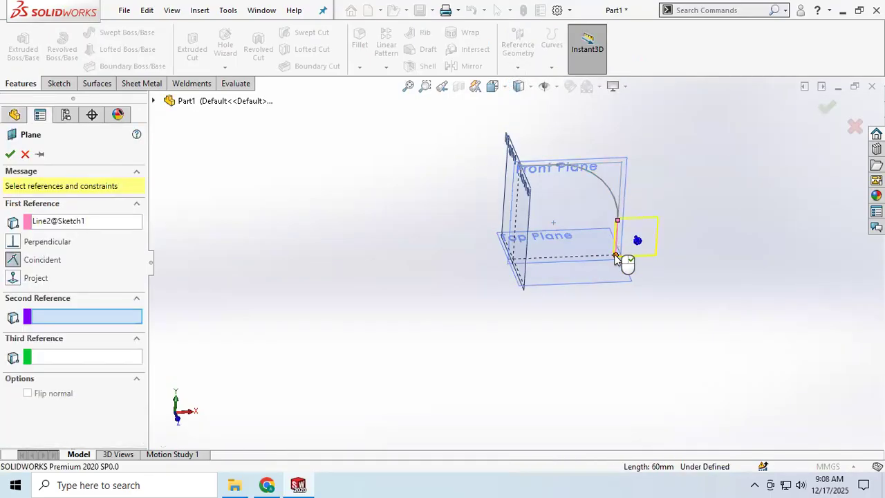
left_click(617, 257)
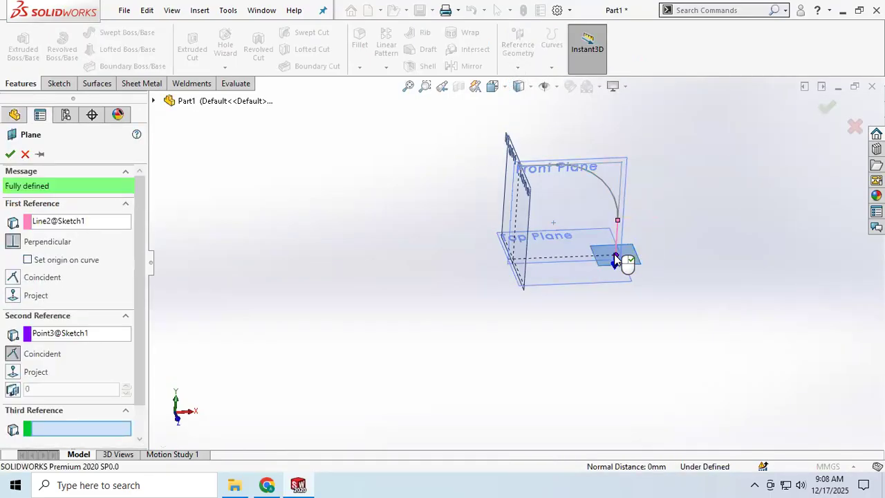
left_click(10, 155)
Sketch a circle about 69 mm in diameter on the new plane, centred on the path's lower endpoint
left_click(45, 84)
left_click(18, 45)
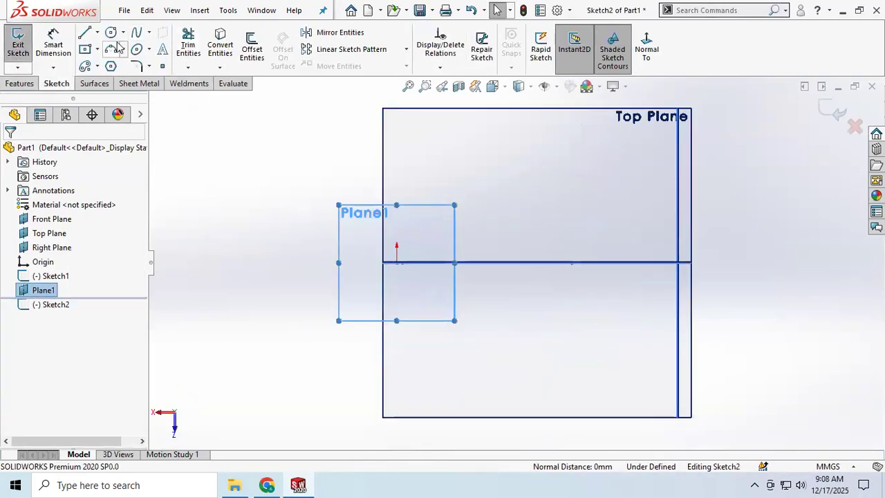
left_click(110, 33)
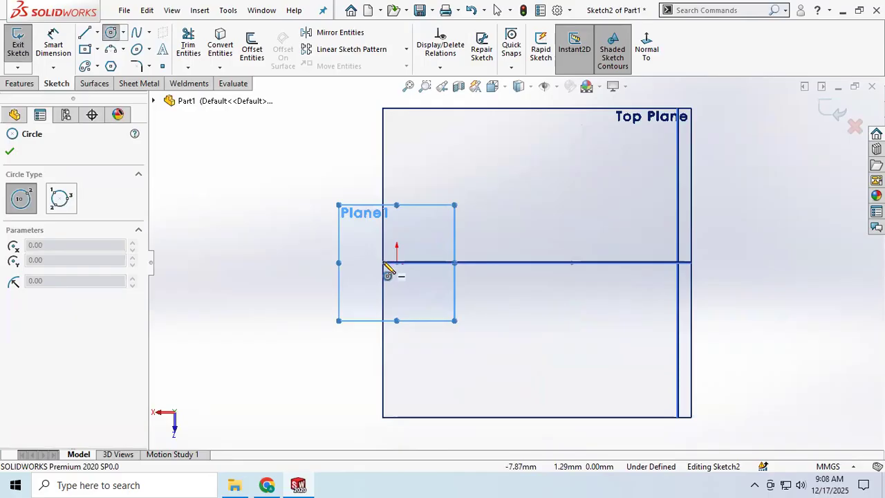
left_click(397, 263)
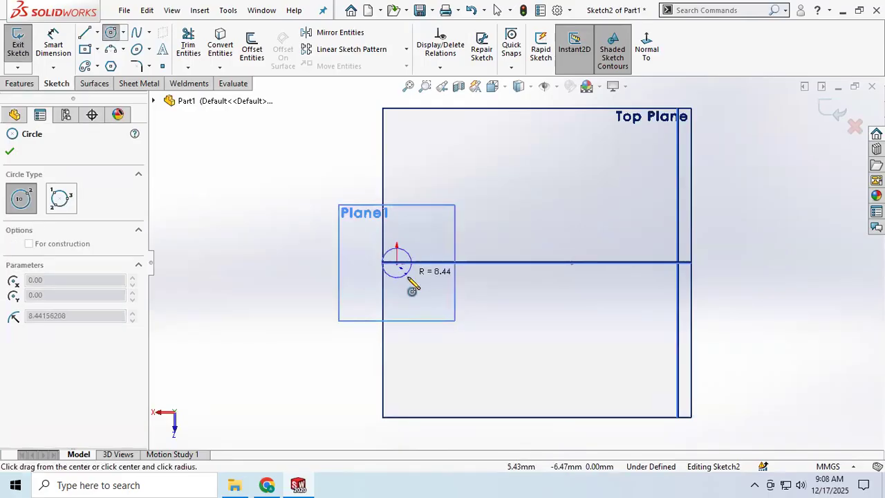
left_click(438, 315)
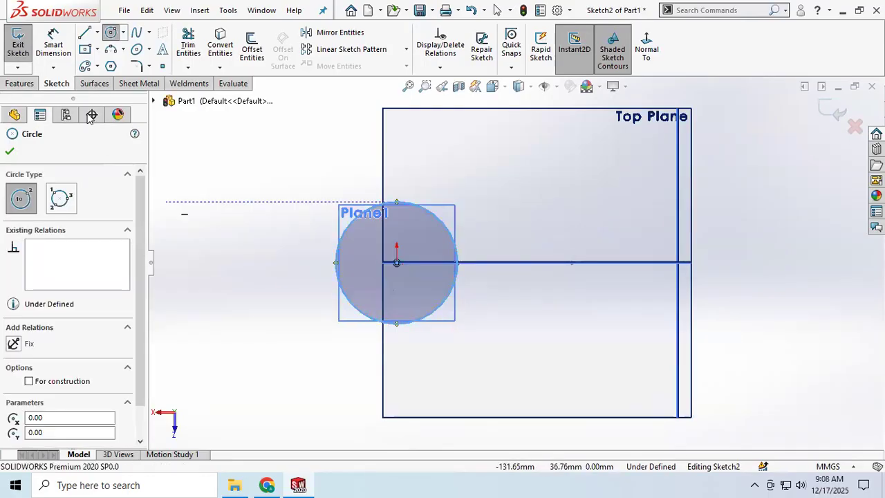
key("Escape")
Dimension the circle's diameter at 70 mm and exit the sketch
left_click(348, 236)
left_click(276, 187)
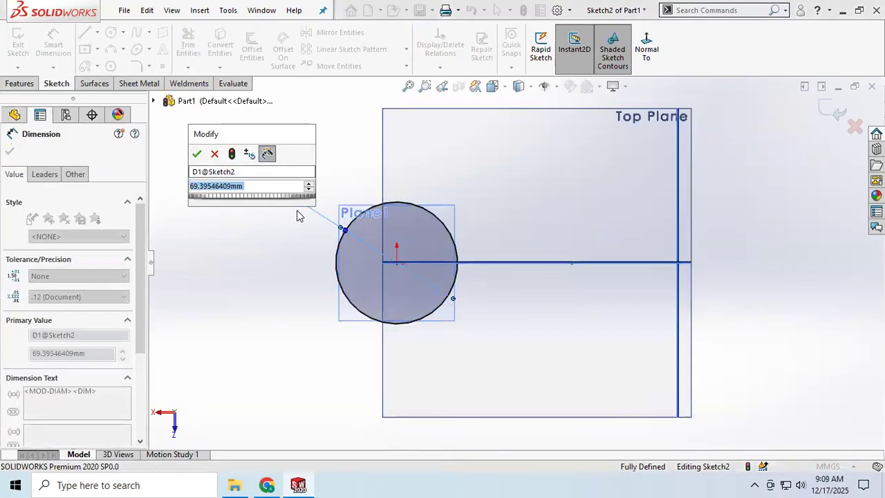
type("70")
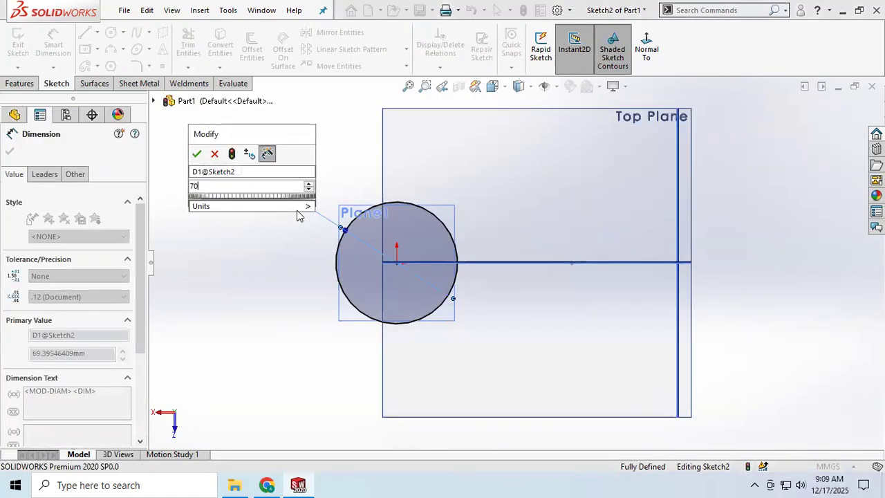
key("Return")
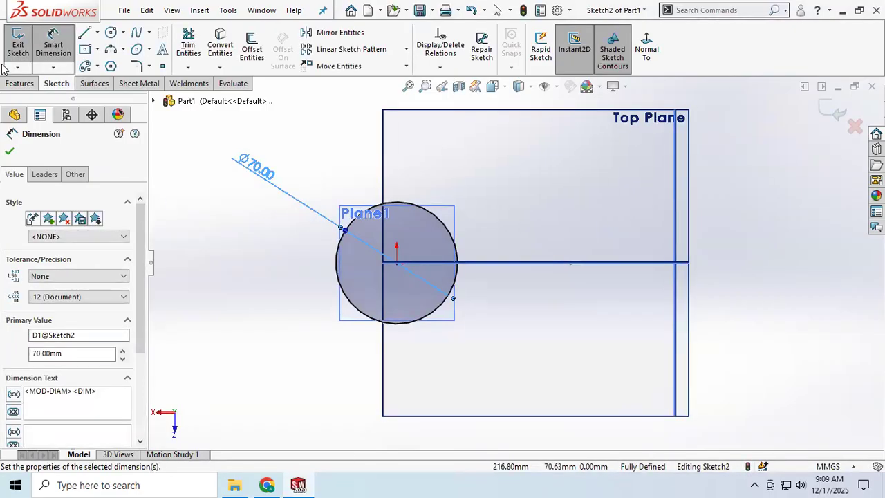
left_click(9, 153)
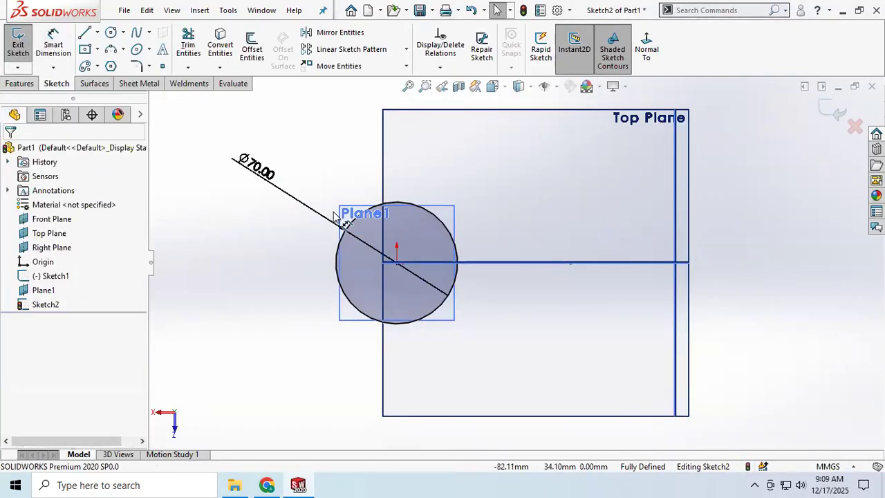
left_click(16, 48)
Set up a Swept Boss/Base with the circle sketch as profile and the filleted line sketch as path
mouse_move(335, 156)
middle_mouse_down()
mouse_move(369, 156)
mouse_move(366, 297)
mouse_move(371, 290)
middle_mouse_up()
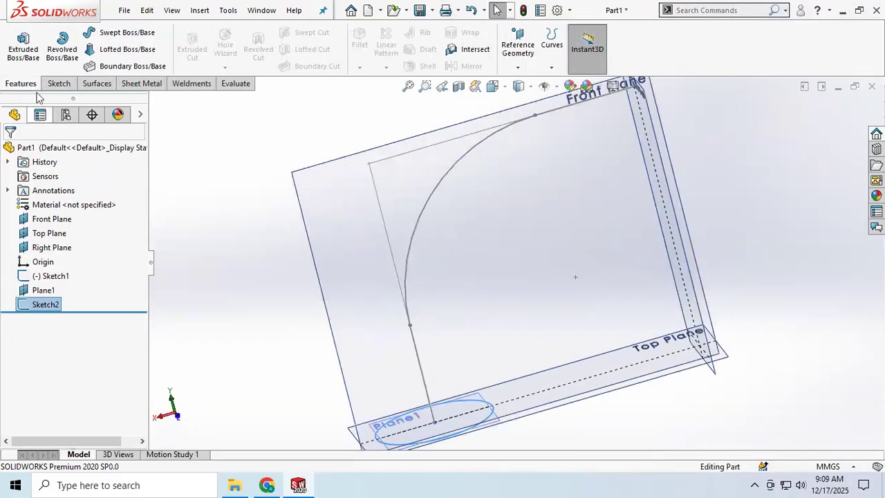
left_click(126, 32)
scroll(434, 290, "up", 2)
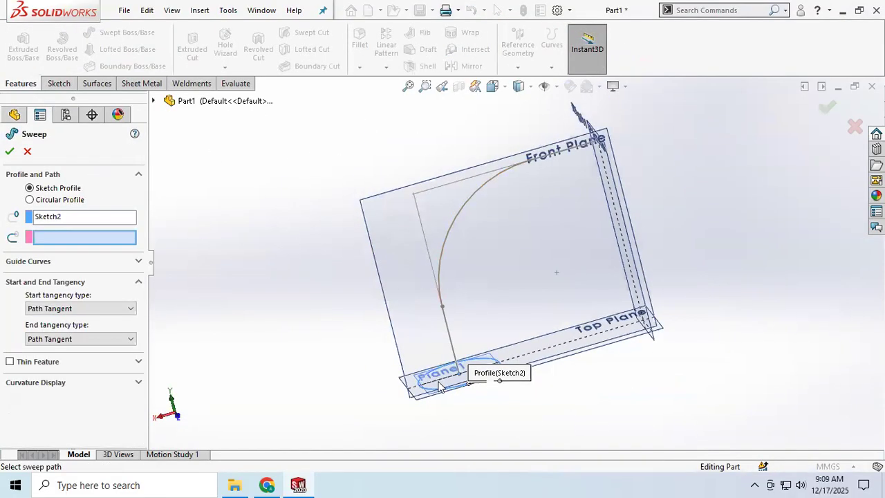
left_click(446, 234)
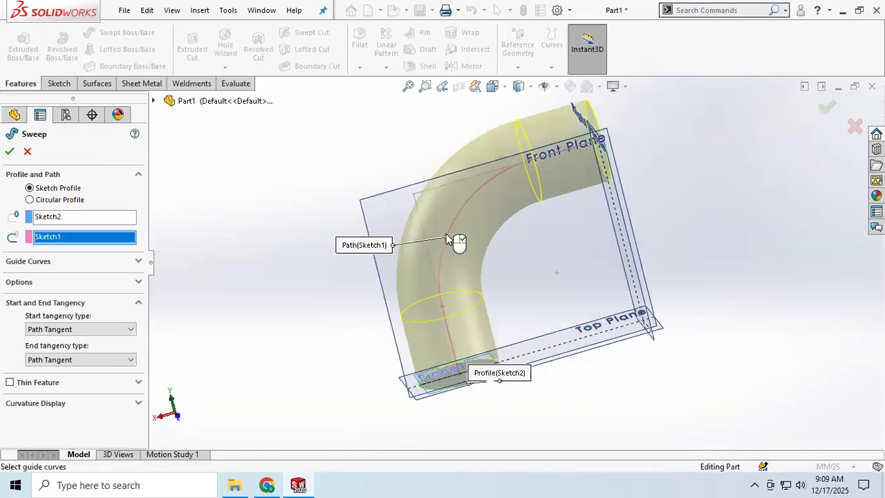
Turn the sweep into a thin feature with a wall thickness of 5 mm
mouse_move(477, 244)
middle_mouse_down()
mouse_move(463, 272)
mouse_move(387, 338)
mouse_move(352, 339)
mouse_move(389, 349)
middle_mouse_up()
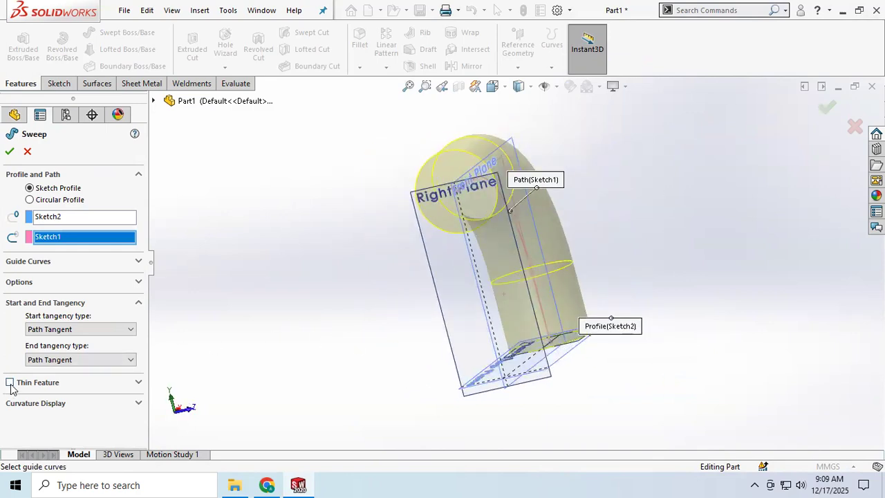
left_click(10, 382)
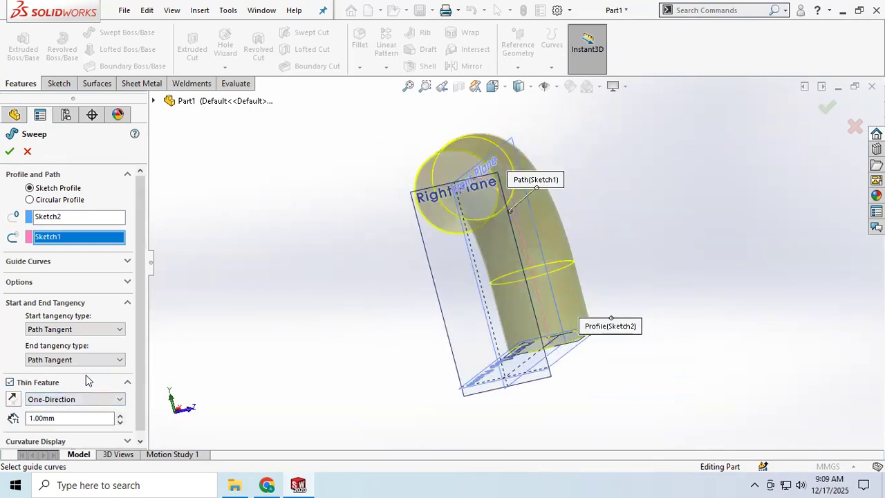
scroll(87, 380, "down", 1)
left_click_drag(65, 413, 8, 413)
type("3")
key("Return")
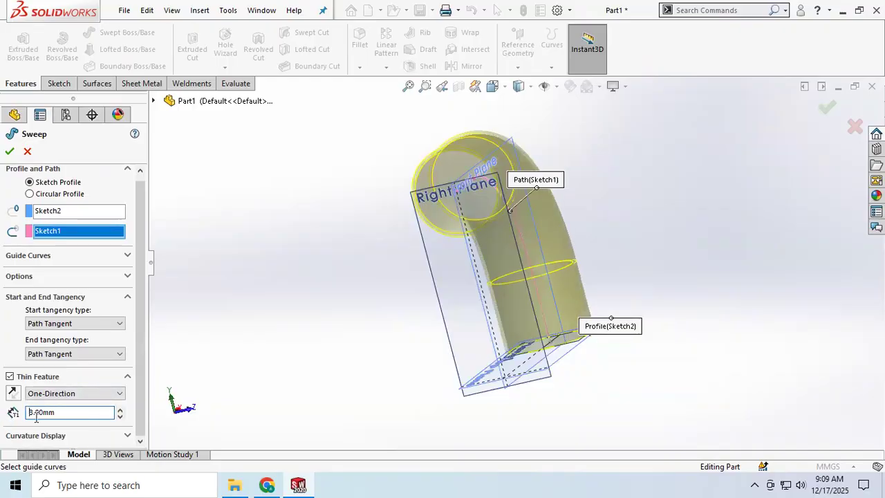
type("5")
key("Return")
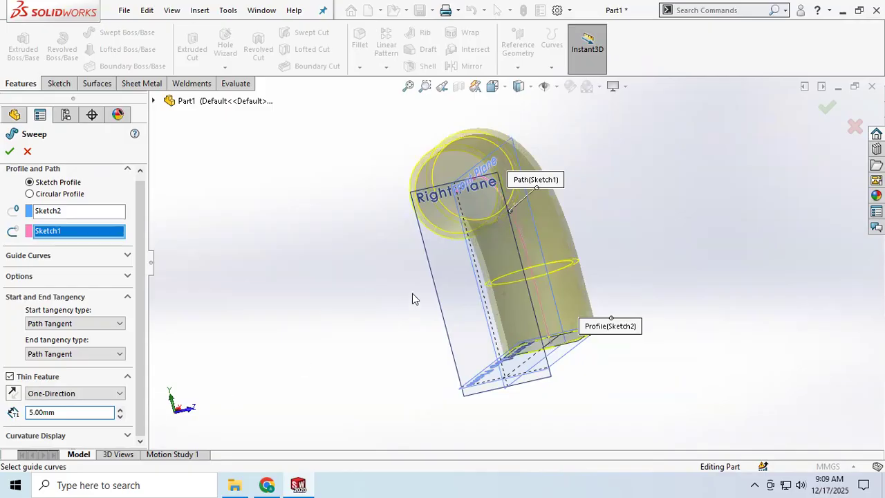
Toggle the thin wall's direction back to the outside of the profile and accept the sweep
middle_click_drag(461, 181, 411, 221)
left_click(9, 377)
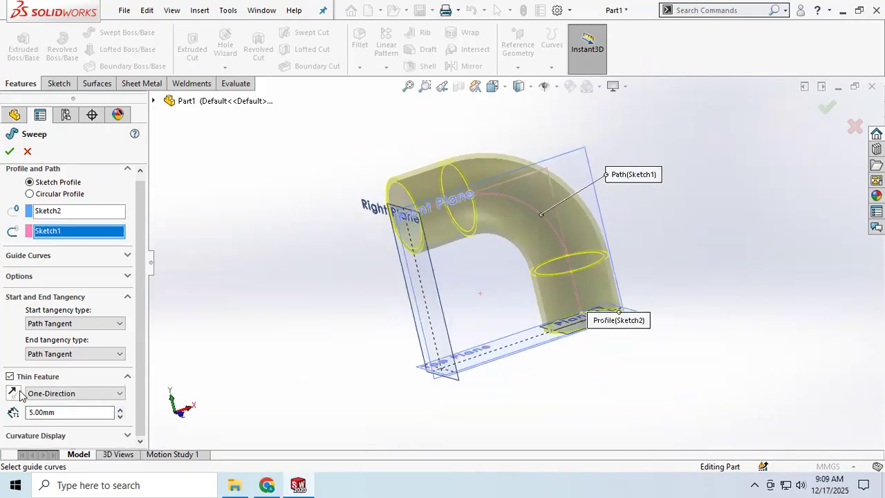
left_click(19, 394)
left_click(13, 393)
middle_click_drag(381, 326, 19, 271)
left_click(10, 152)
middle_click_drag(428, 290, 475, 308)
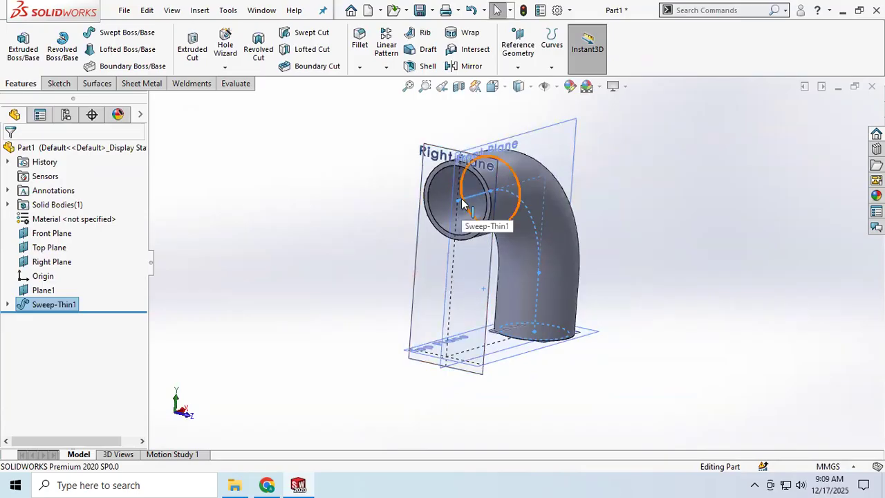
middle_click_drag(528, 323, 456, 276)
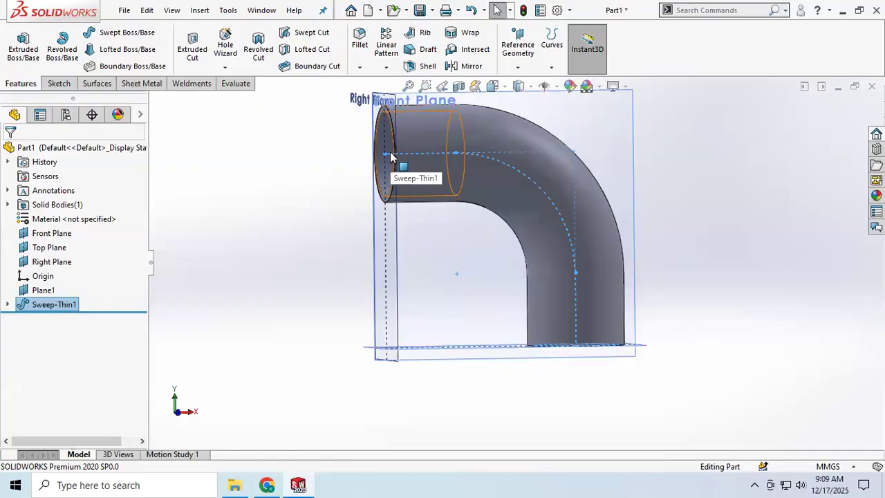
Sketch a horizontal line about 173 mm long from the Right Plane and a vertical line down to the Top Plane, on the Front Plane
middle_click_drag(569, 253, 520, 186)
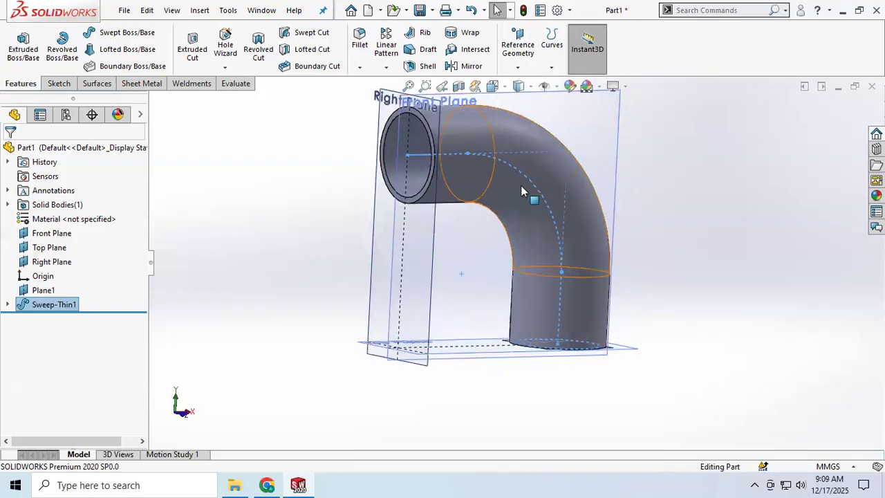
left_click(589, 115)
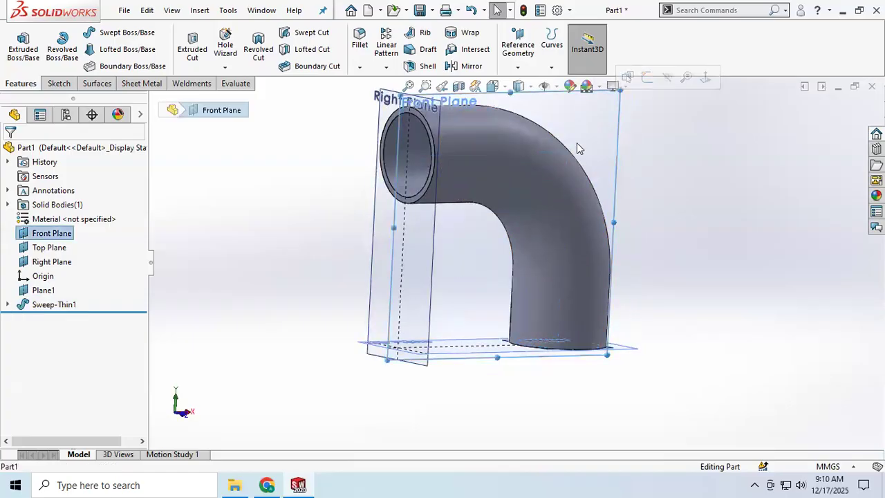
left_click(57, 83)
left_click(18, 41)
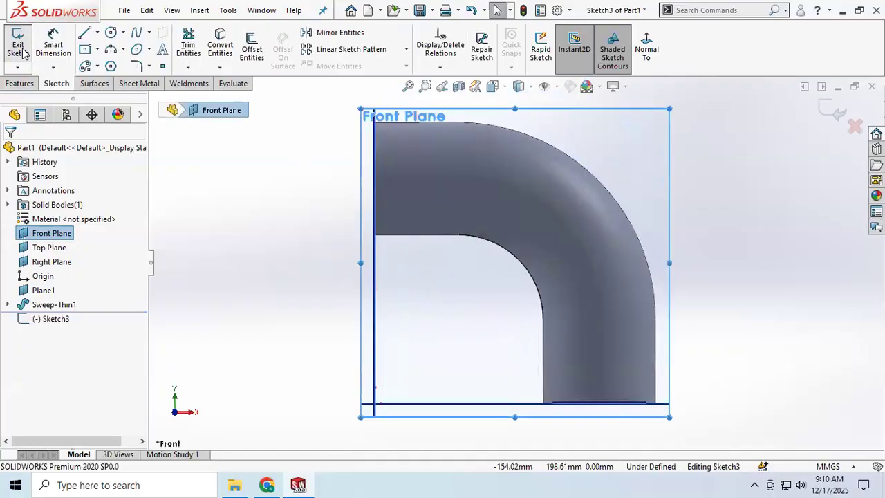
left_click(85, 34)
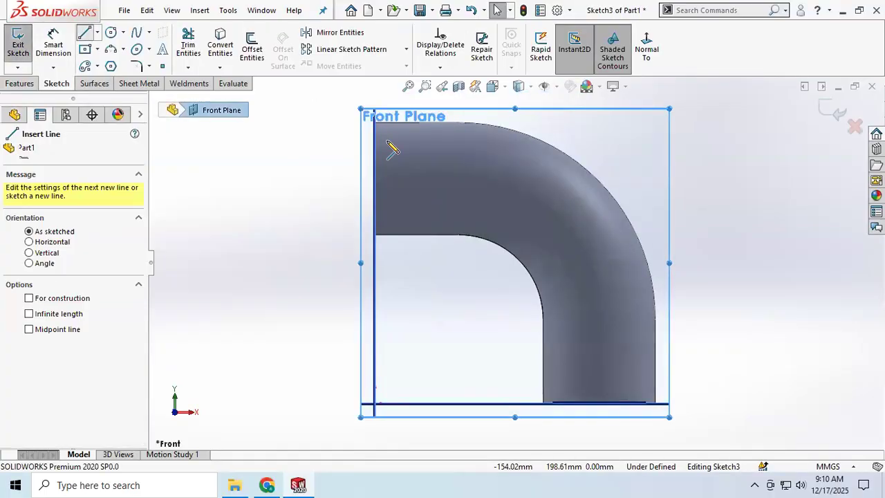
left_click(374, 176)
left_click(618, 176)
left_click(618, 291)
right_click(480, 338)
left_click(524, 340)
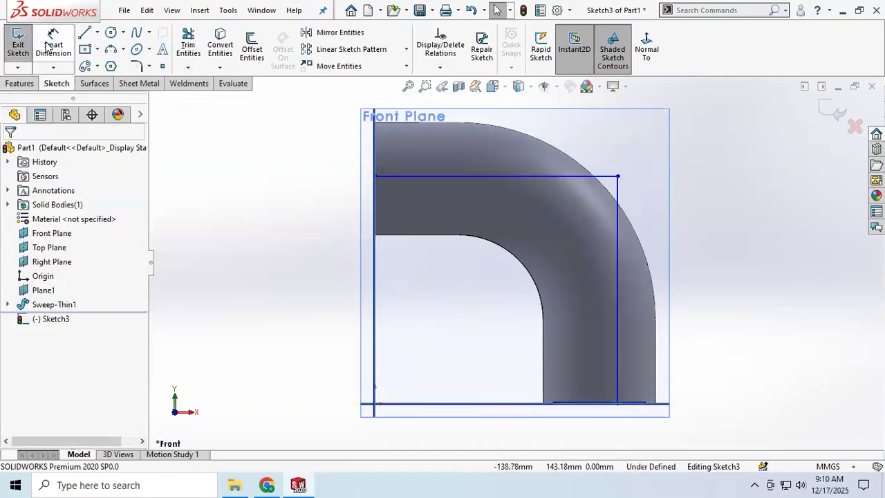
Dimension the horizontal and the vertical line at 160 mm each
left_click(54, 45)
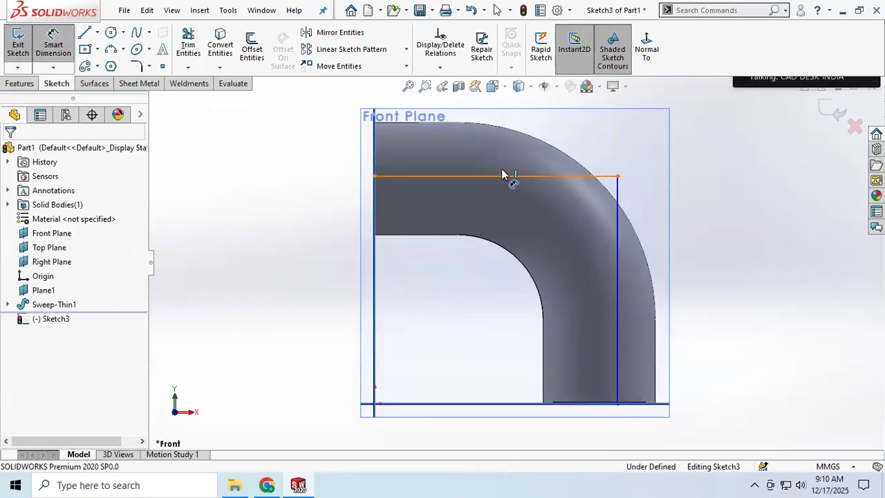
left_click(500, 177)
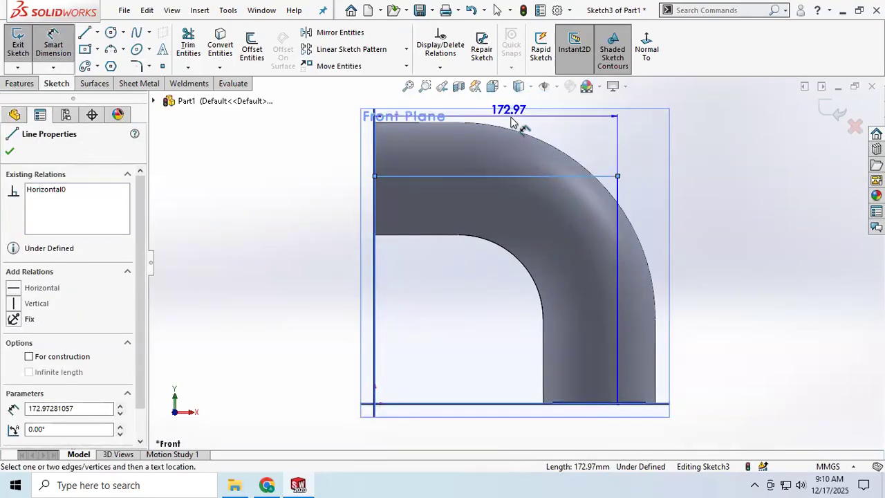
left_click(527, 123)
type("160")
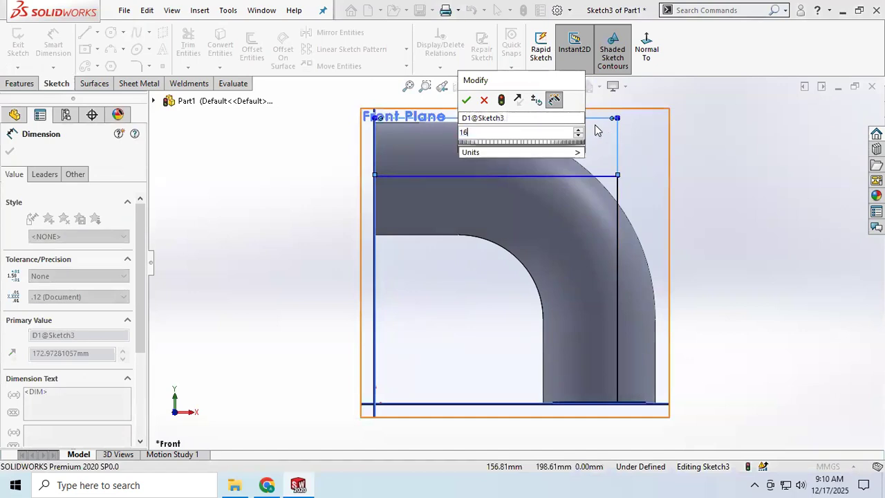
key("Return")
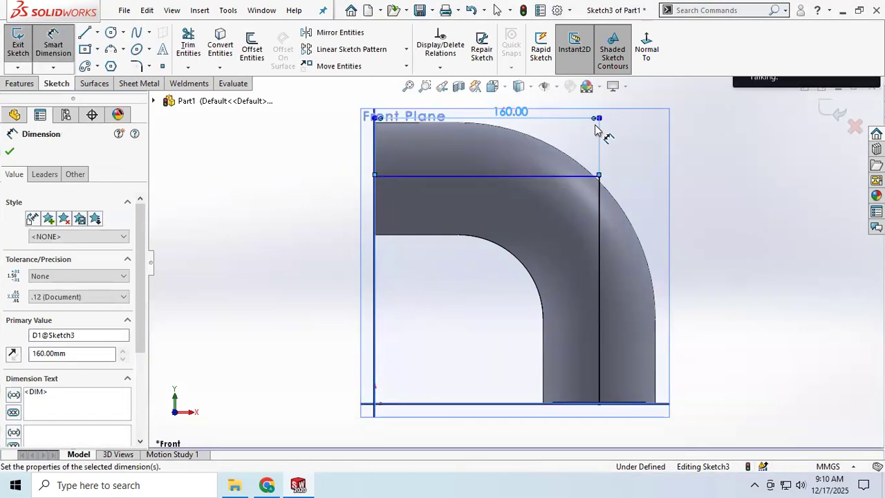
left_click(600, 240)
left_click(722, 242)
type("160")
key("Return")
Round the corner between the two lines with a 100 mm sketch fillet and exit the sketch
left_click(136, 65)
left_click(600, 180)
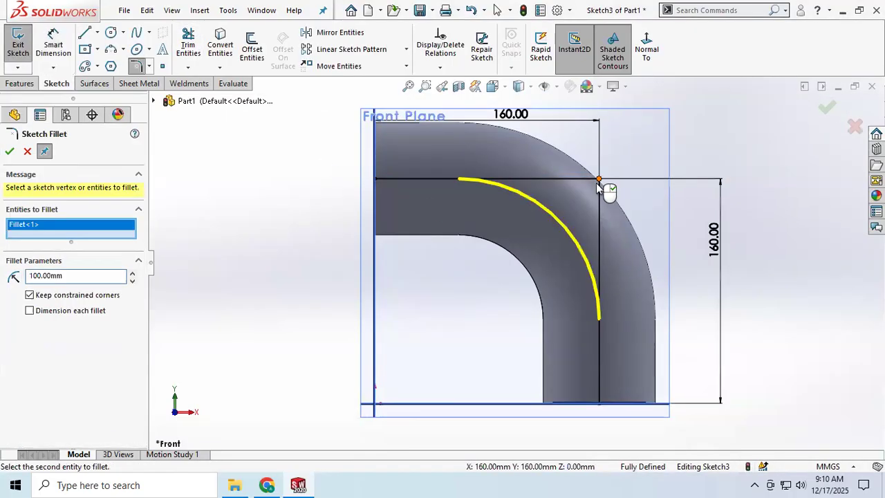
left_click(10, 150)
mouse_move(412, 256)
middle_mouse_down()
mouse_move(456, 214)
mouse_move(466, 292)
mouse_move(455, 286)
mouse_move(478, 284)
middle_mouse_up()
left_click(18, 47)
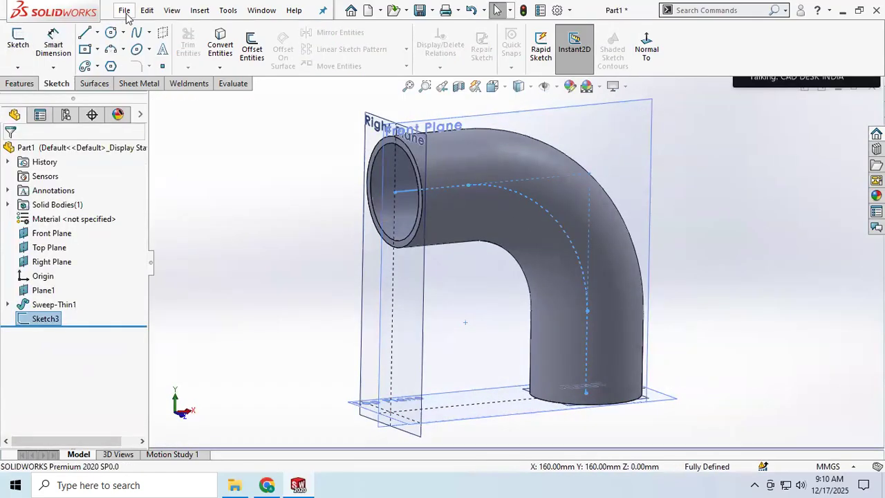
Create a new assembly document
left_click(125, 12)
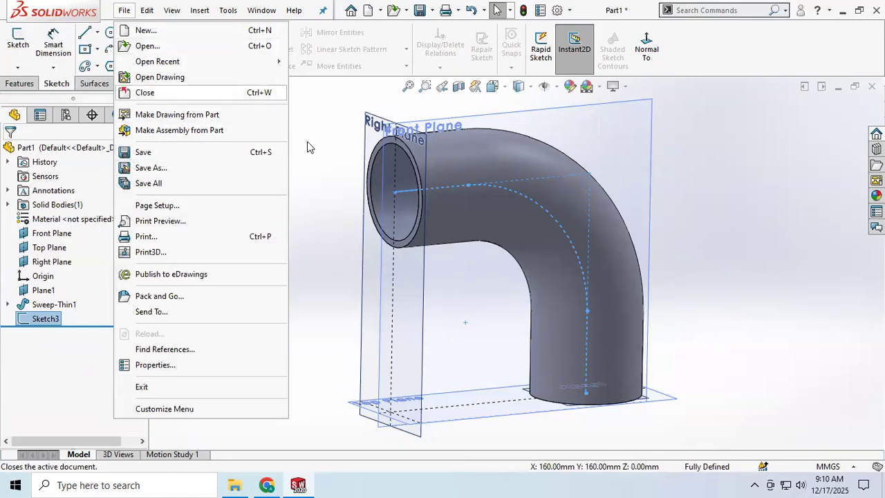
left_click(288, 184)
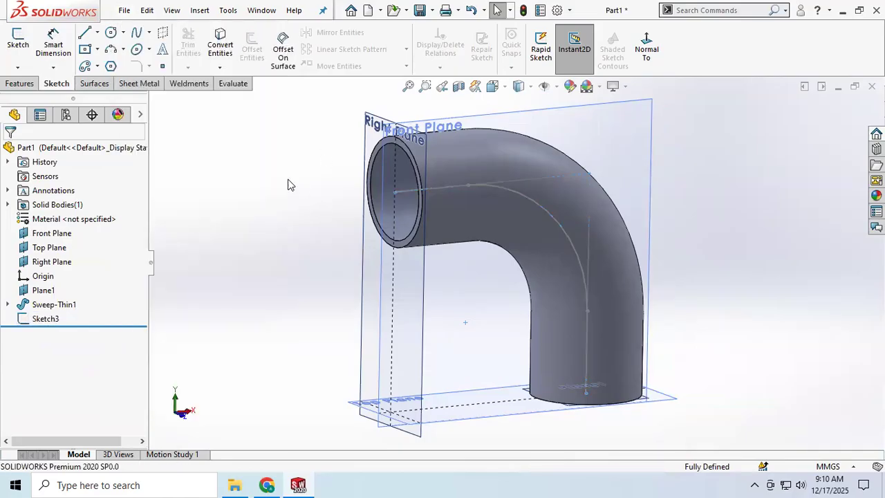
left_click(125, 8)
left_click(138, 29)
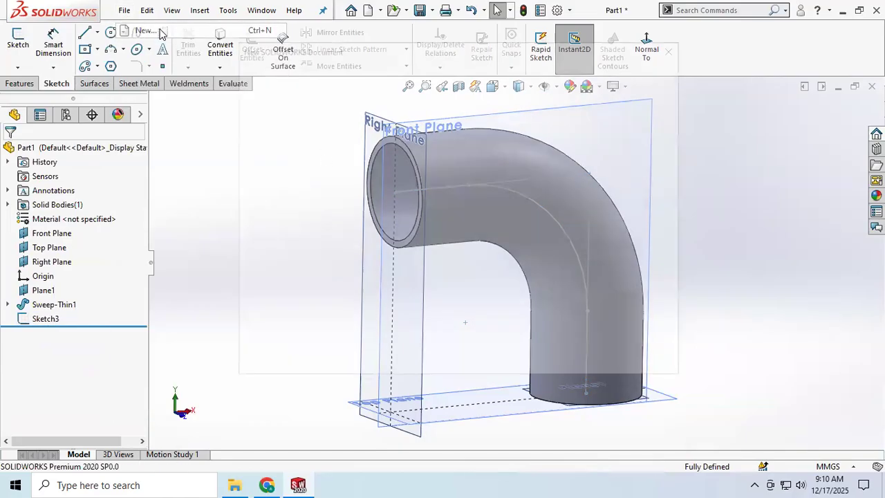
left_click(427, 197)
left_click(514, 346)
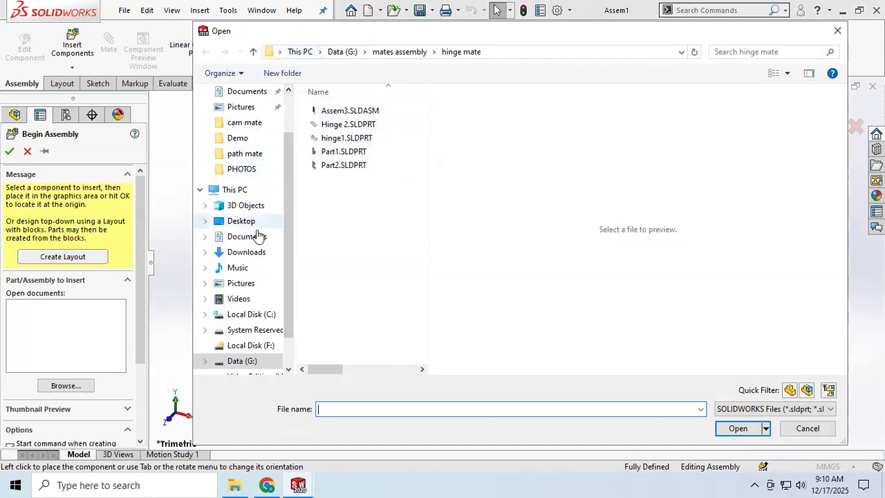
left_click(241, 221)
scroll(379, 273, "down", 3)
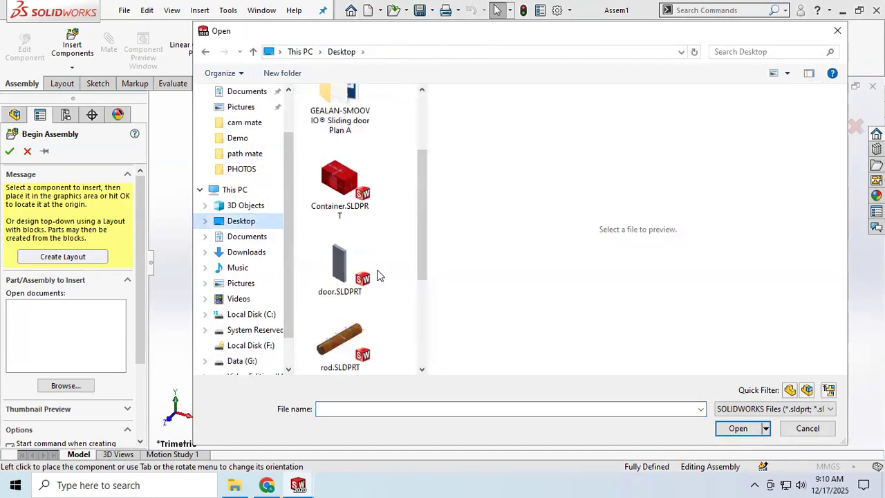
scroll(379, 275, "up", 3)
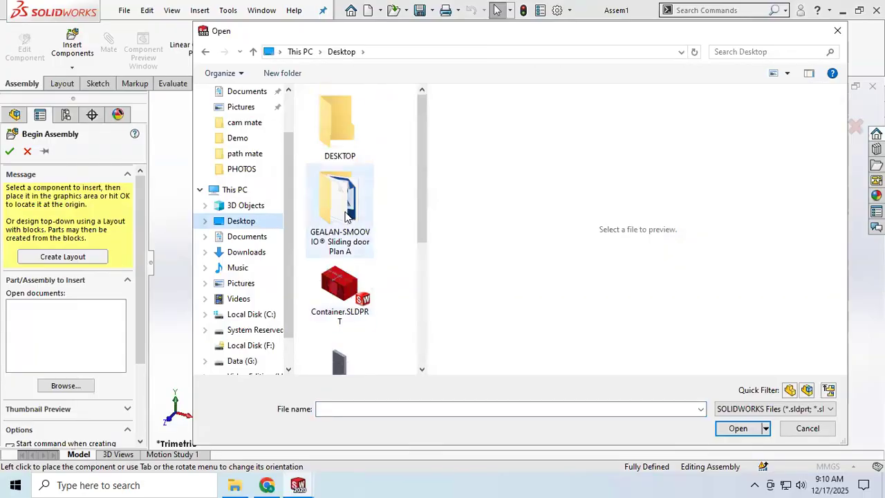
left_click(205, 53)
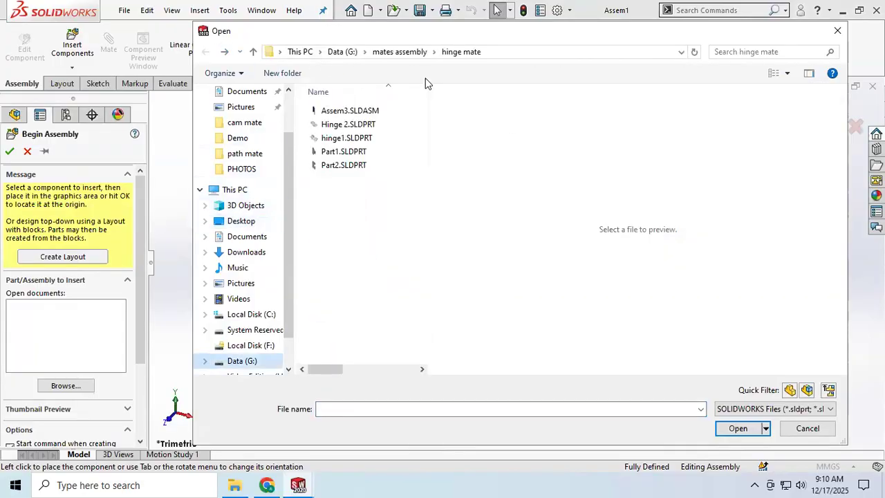
Browse to the path mate folder inside mates assembly on drive G: for the components to insert
left_click(408, 52)
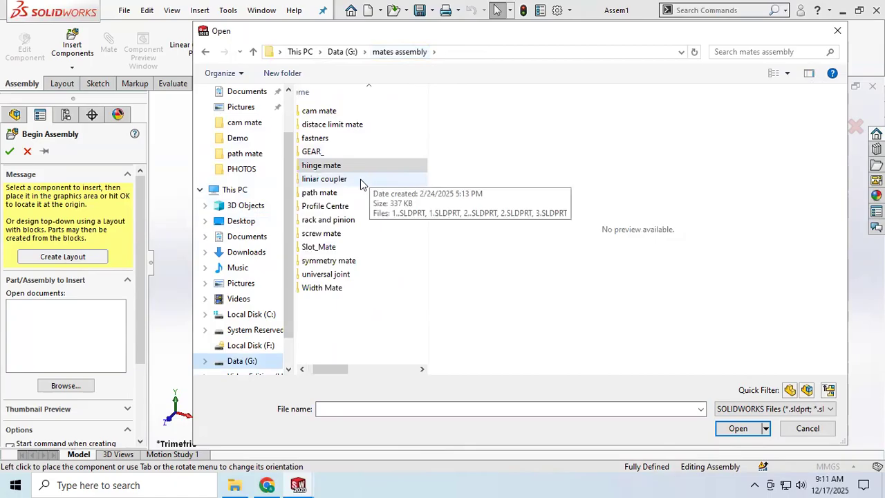
double_click(342, 111)
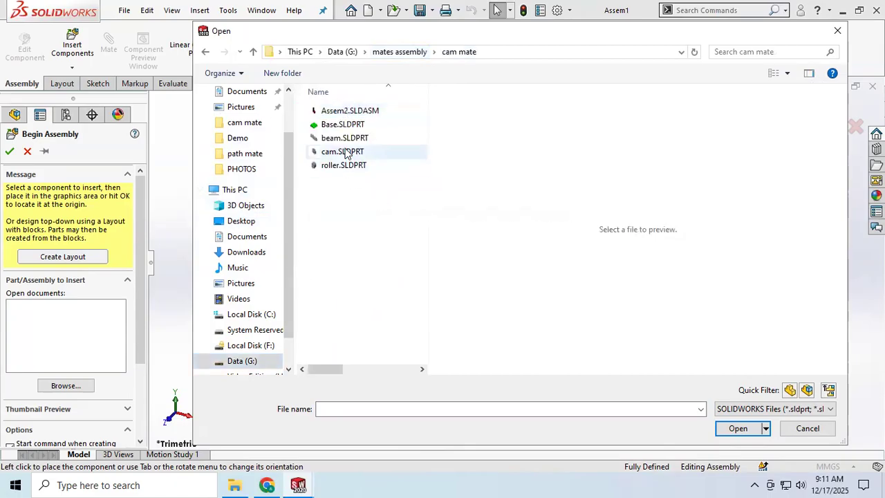
left_click(391, 52)
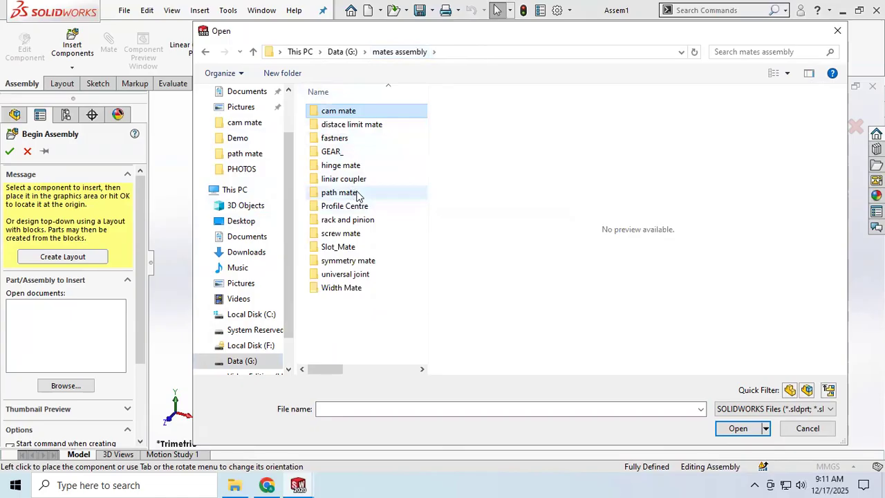
double_click(340, 192)
scroll(357, 188, "down", 10)
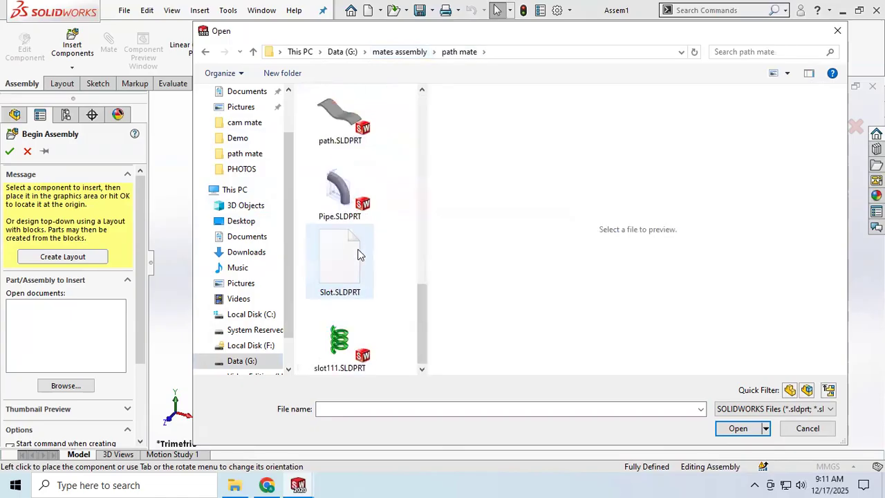
Insert EXample.SLDPRT and Pipe.SLDPRT together and place the disc and the pipe side by side in the assembly
left_click(344, 185)
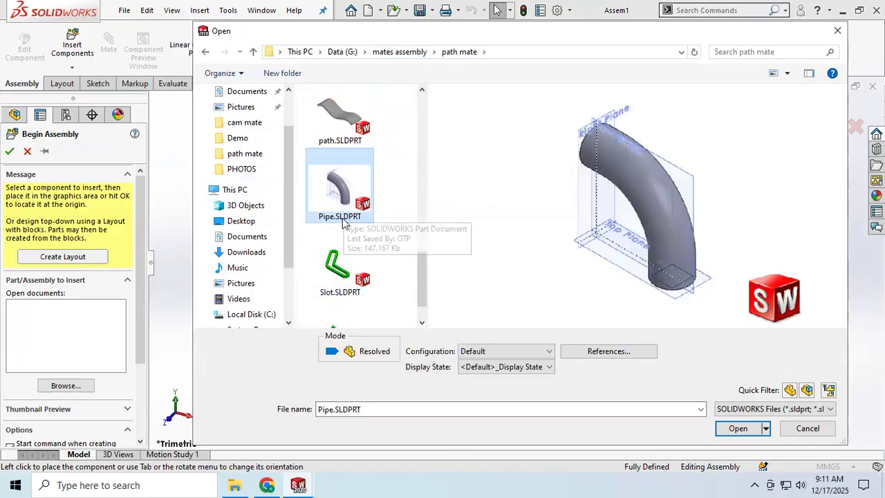
scroll(344, 220, "down", 1)
scroll(339, 223, "up", 6)
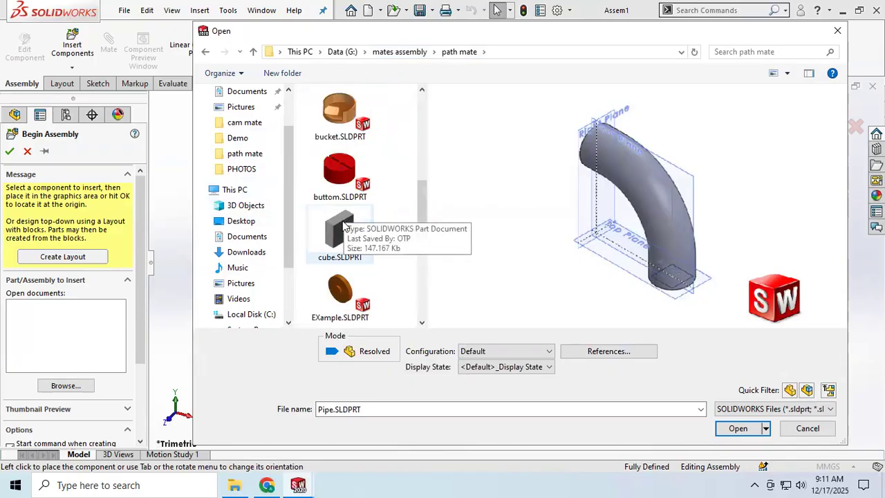
scroll(335, 276, "down", 3)
left_click(340, 146, "ctrl")
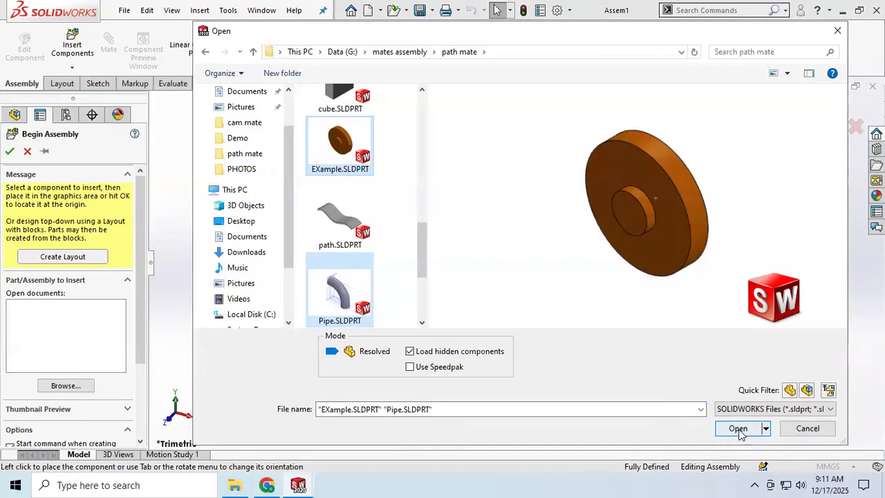
left_click(738, 428)
left_click(380, 297)
left_click(629, 247)
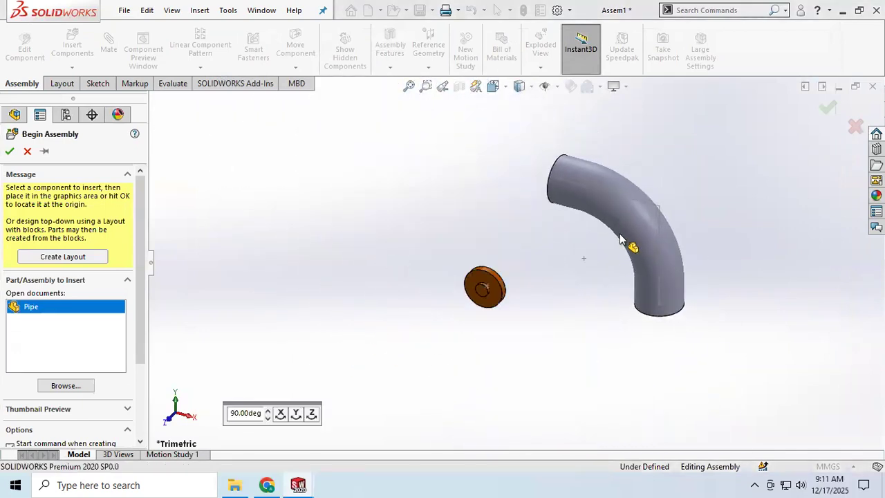
Set the EXample disc component to Float so it can move freely
scroll(518, 308, "down", 3)
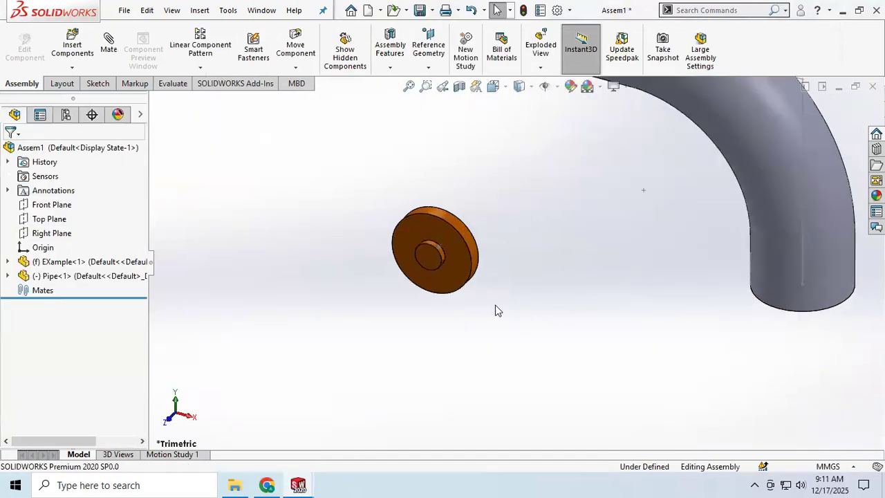
scroll(442, 254, "down", 4)
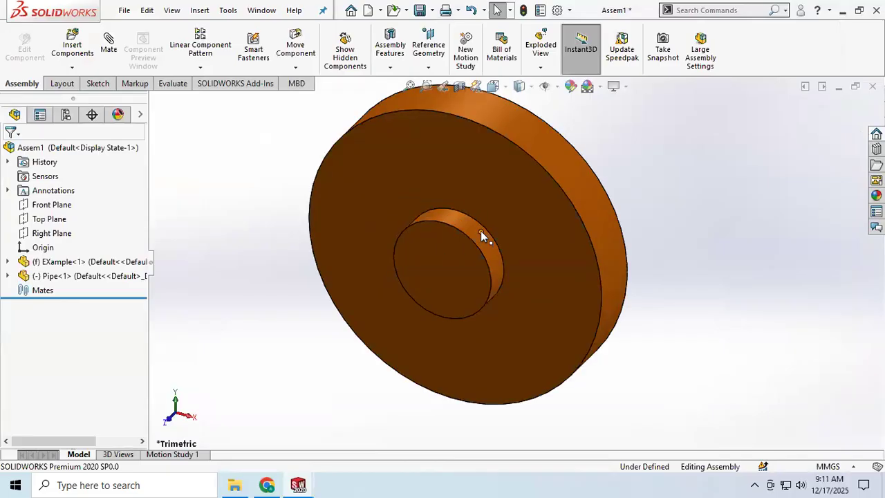
scroll(480, 231, "up", 3)
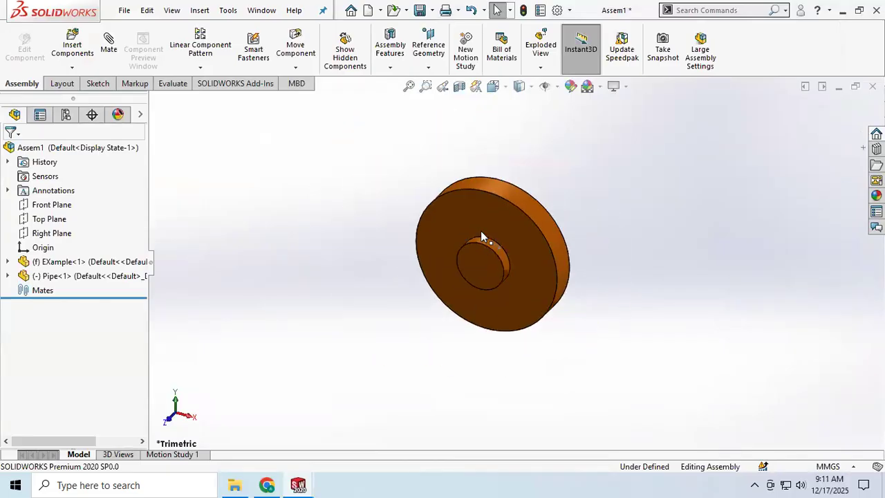
left_click(523, 245)
right_click(523, 245)
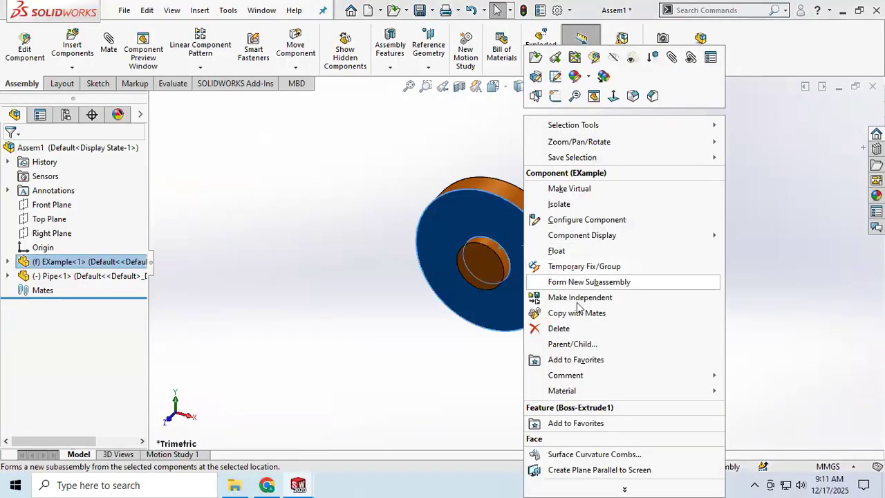
left_click(553, 250)
Fix the Pipe component in place
scroll(581, 272, "up", 3)
left_click(696, 201)
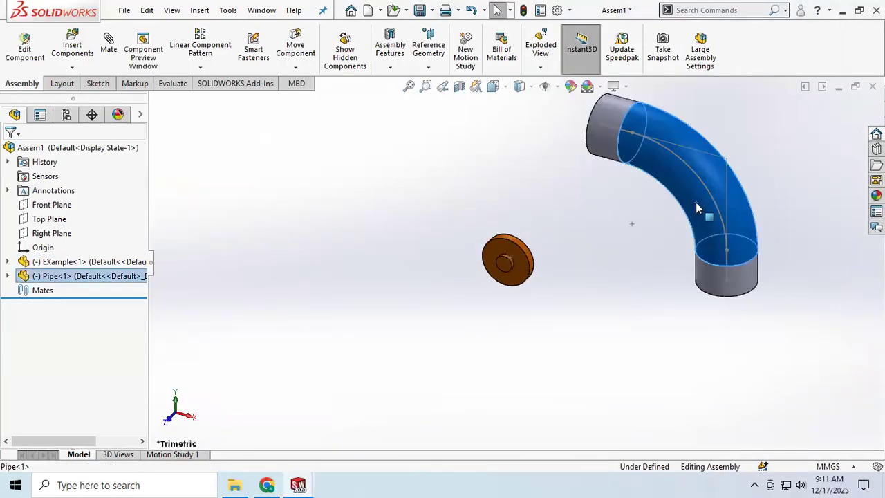
right_click(696, 202)
left_click(712, 235)
Start an advanced Path Mate for positioning the disc on the pipe
middle_click_drag(588, 277, 657, 325)
left_click_drag(606, 297, 515, 179)
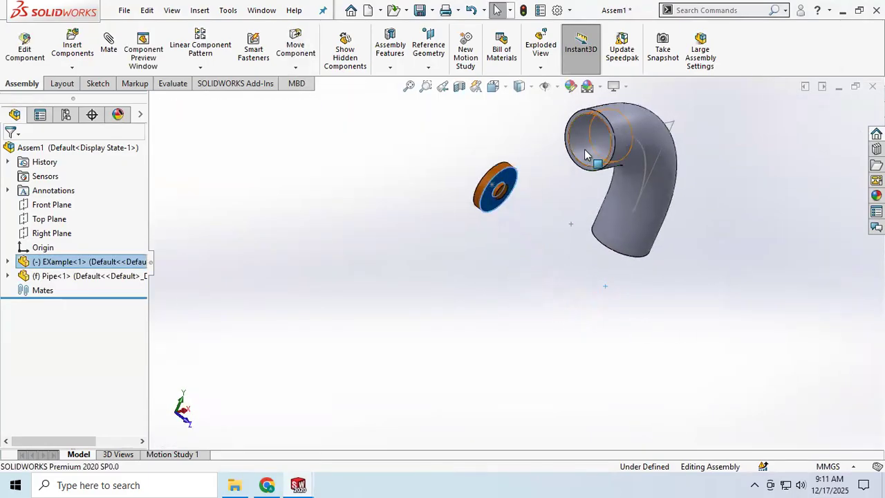
mouse_move(539, 225)
middle_mouse_down()
mouse_move(518, 215)
mouse_move(555, 211)
mouse_move(538, 242)
middle_mouse_up()
left_click(523, 257)
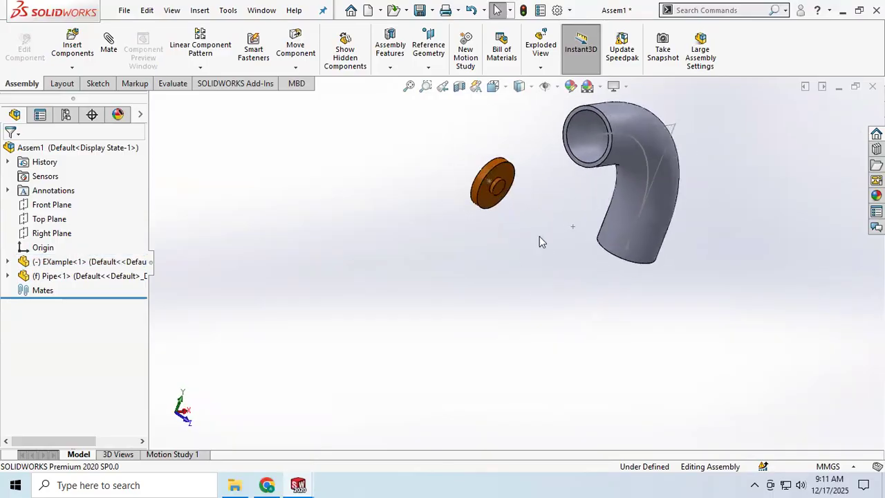
middle_click_drag(578, 194, 569, 195)
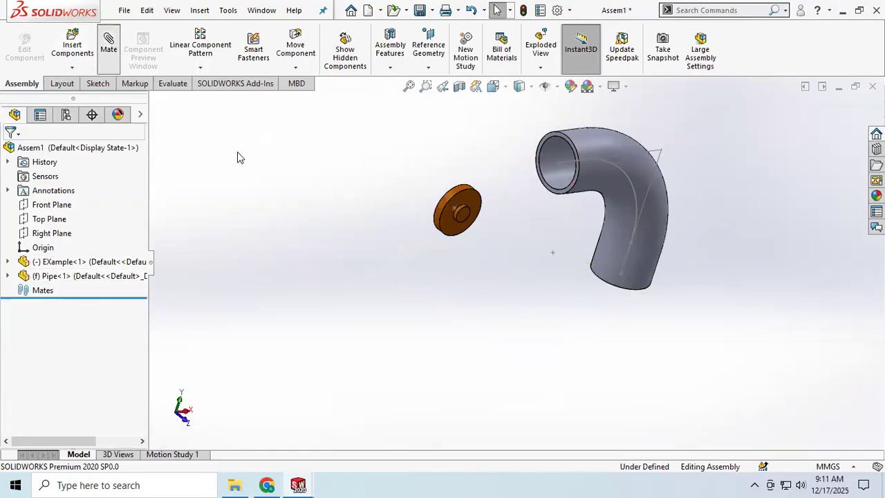
scroll(58, 291, "down", 5)
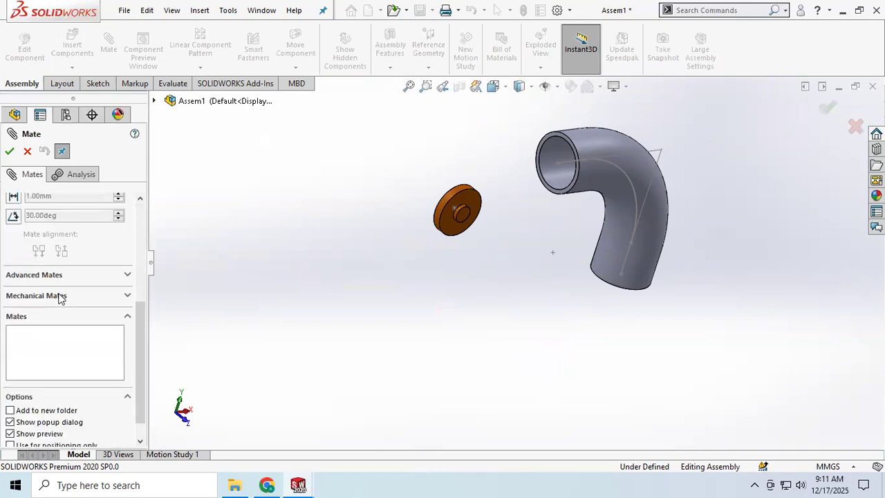
scroll(60, 298, "down", 2)
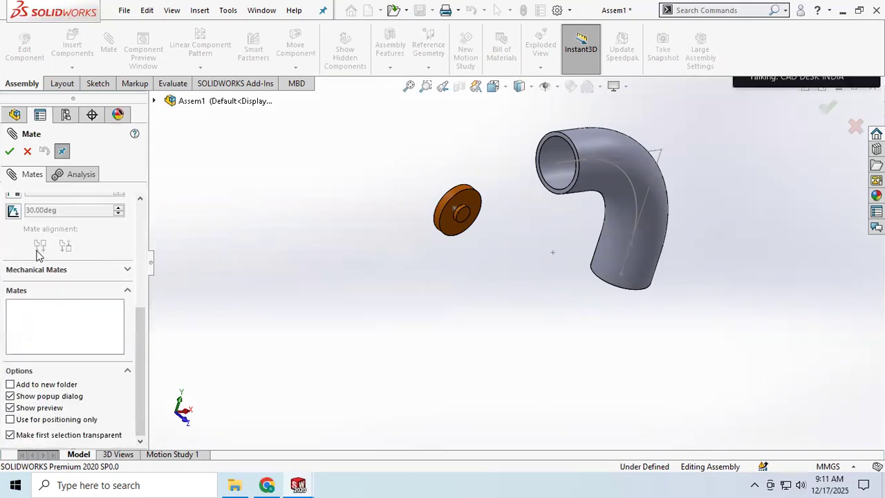
left_click(36, 251)
scroll(63, 329, "up", 3)
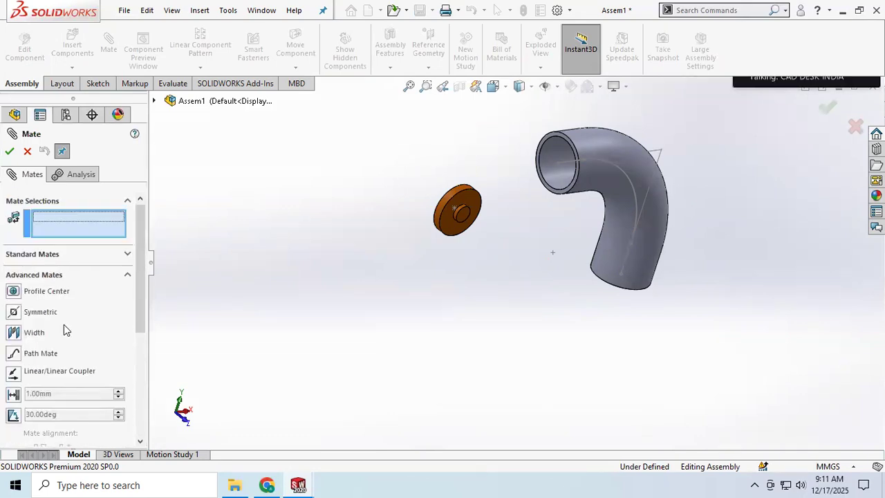
left_click(38, 353)
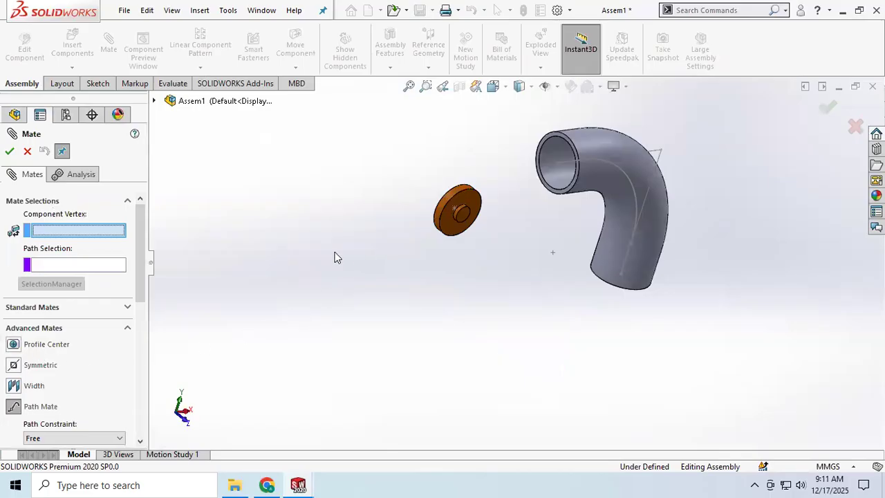
Mate the disc's centre sketch point to the pipe's full centreline, taken as an open loop path, with the Free path constraint
left_click(454, 211)
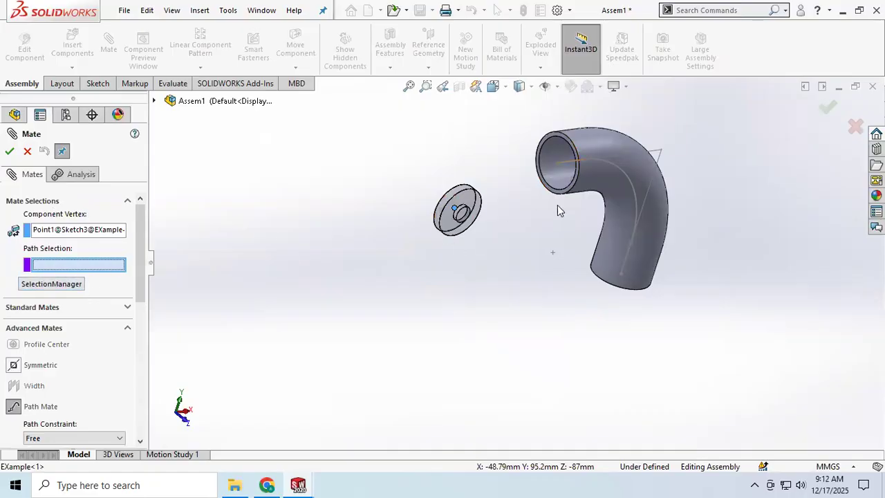
left_click(568, 165)
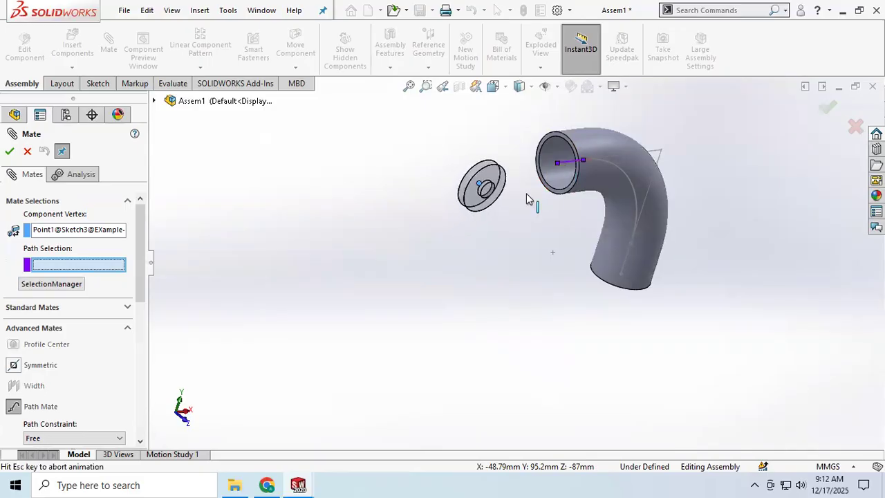
scroll(564, 162, "down", 3)
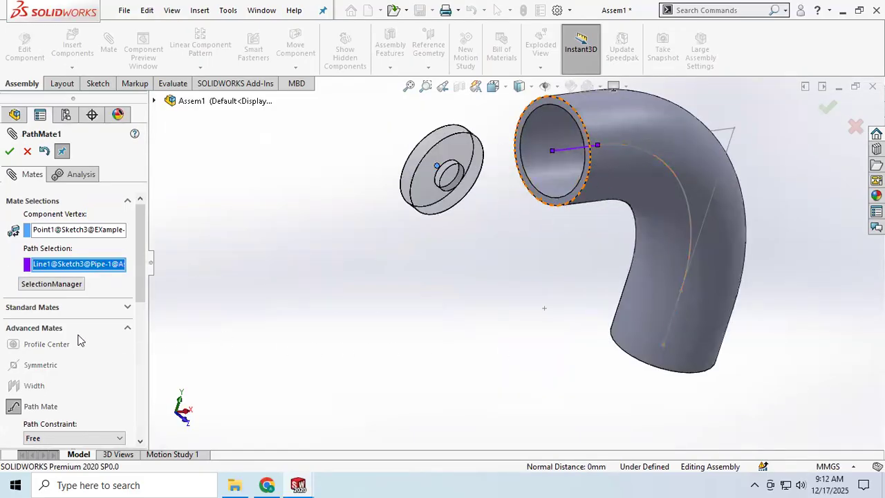
left_click(49, 286)
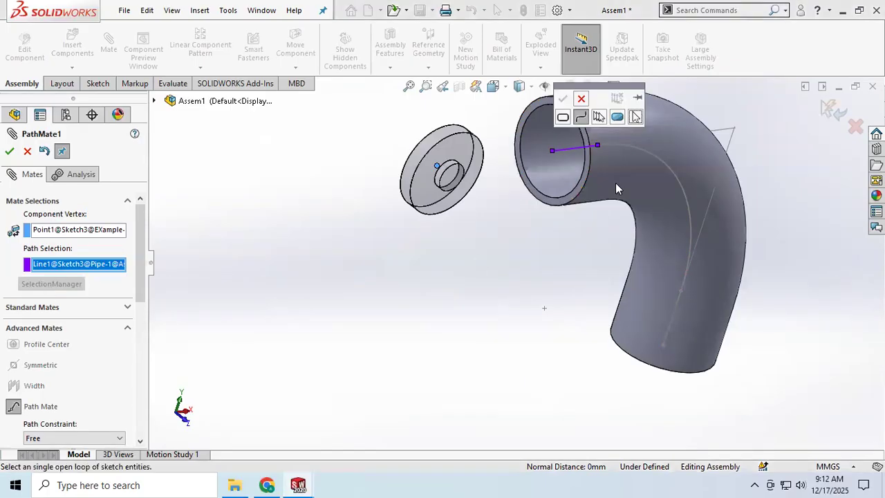
left_click(636, 149)
left_click(562, 99)
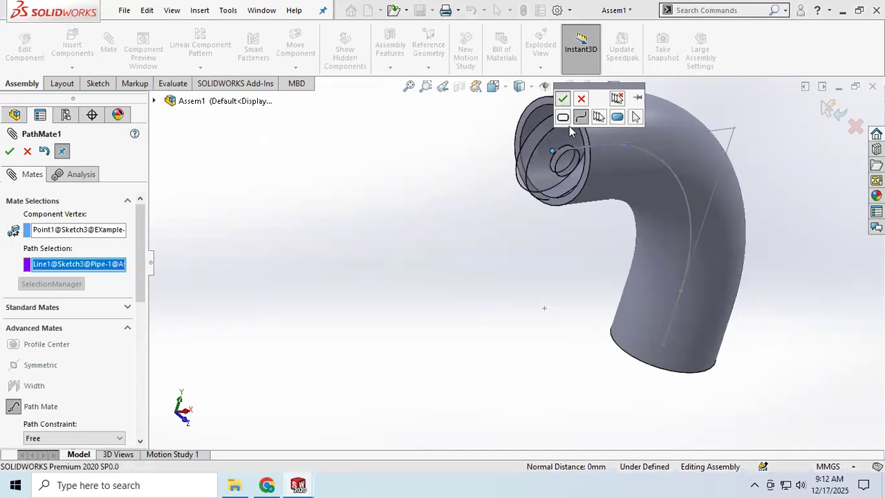
middle_click_drag(535, 229, 513, 218)
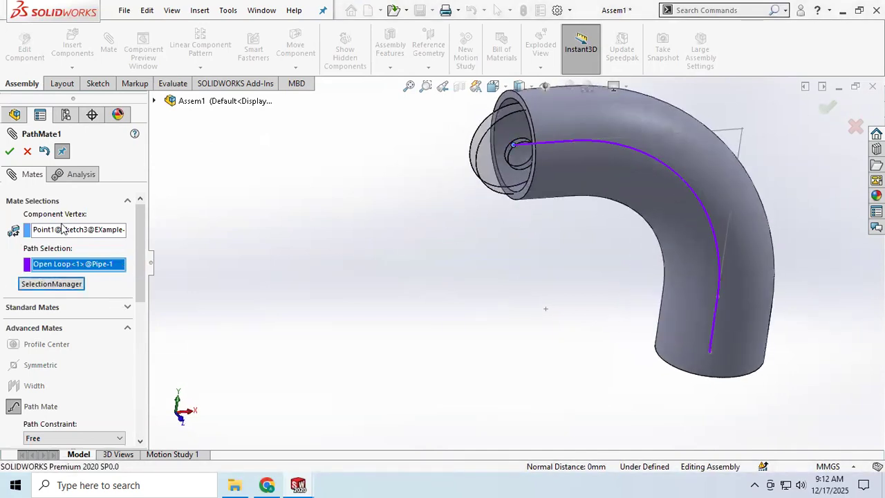
left_click(10, 152)
Test the disc's freedom of movement at the pipe opening, close the Mate command and inspect the assembly
left_click_drag(590, 146, 678, 173)
left_click_drag(703, 257, 321, 88)
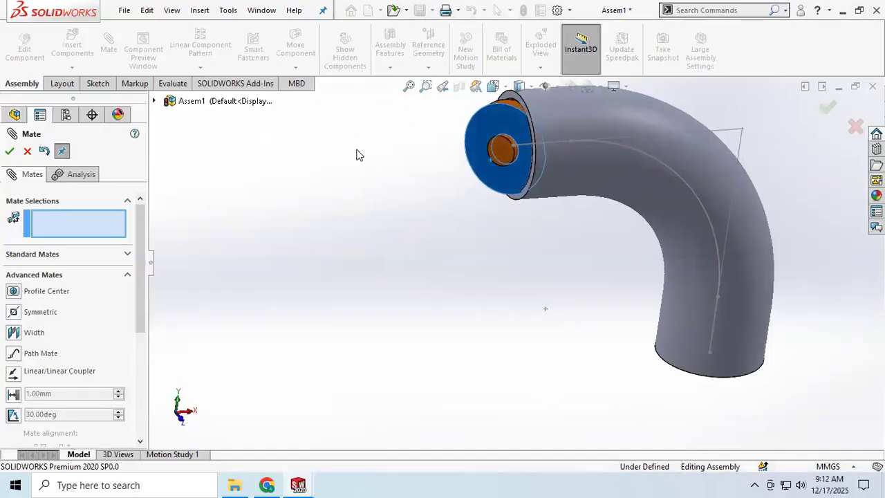
left_click_drag(473, 157, 446, 155)
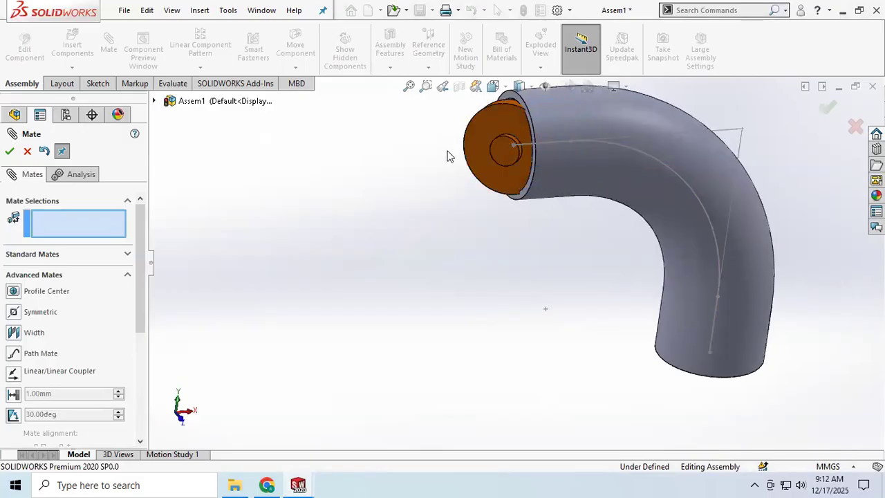
left_click(28, 152)
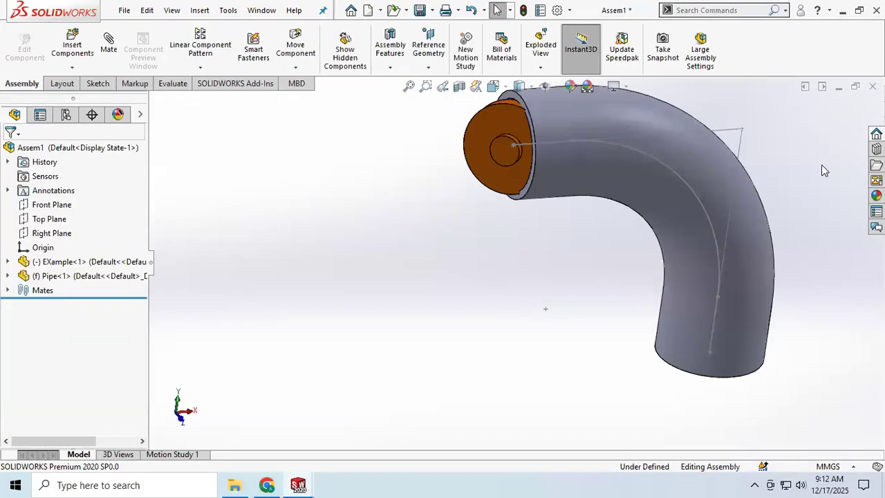
scroll(542, 237, "down", 3)
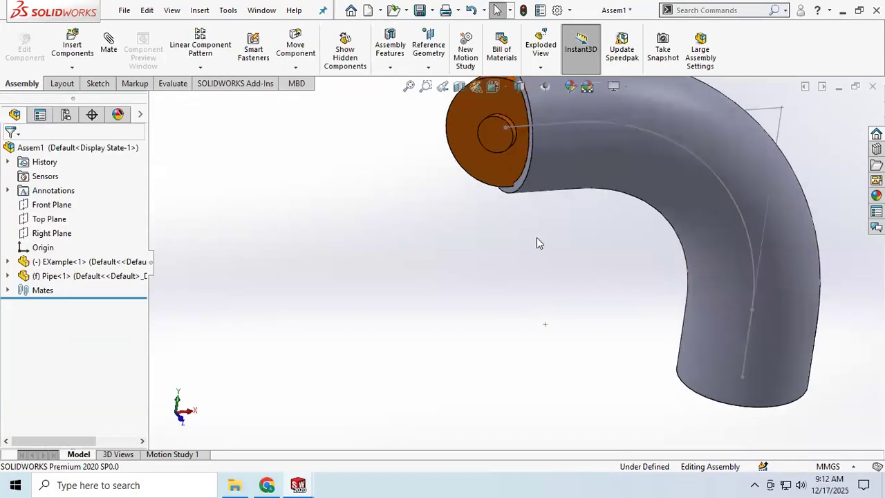
scroll(537, 237, "up", 5)
scroll(537, 237, "up", 1)
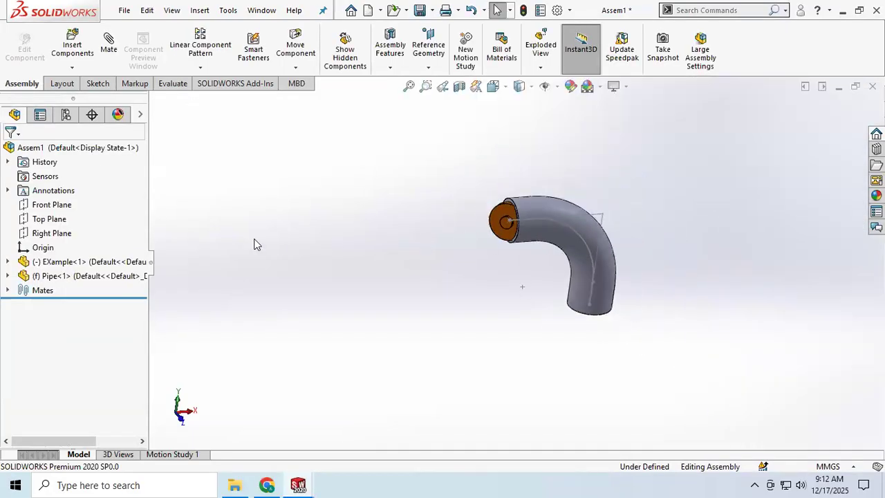
Close the pipe-and-disc assembly and the Part1 pipe part without saving either document
left_click(122, 11)
left_click(144, 91)
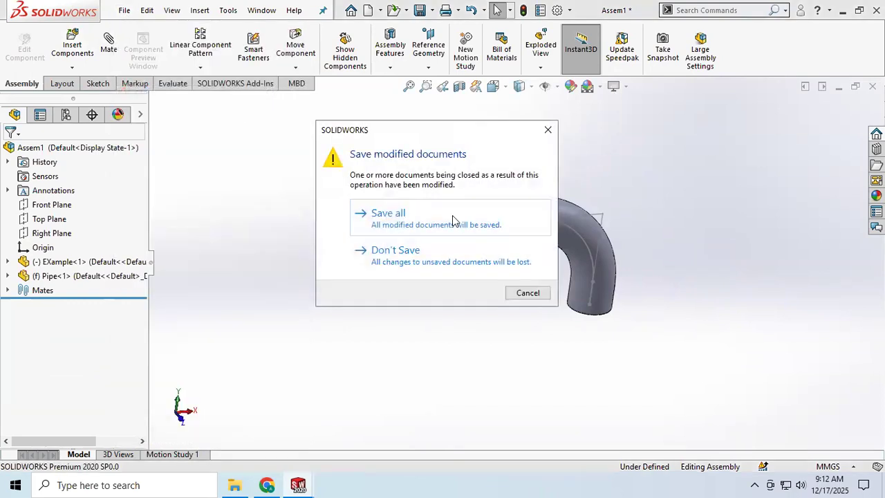
left_click(433, 251)
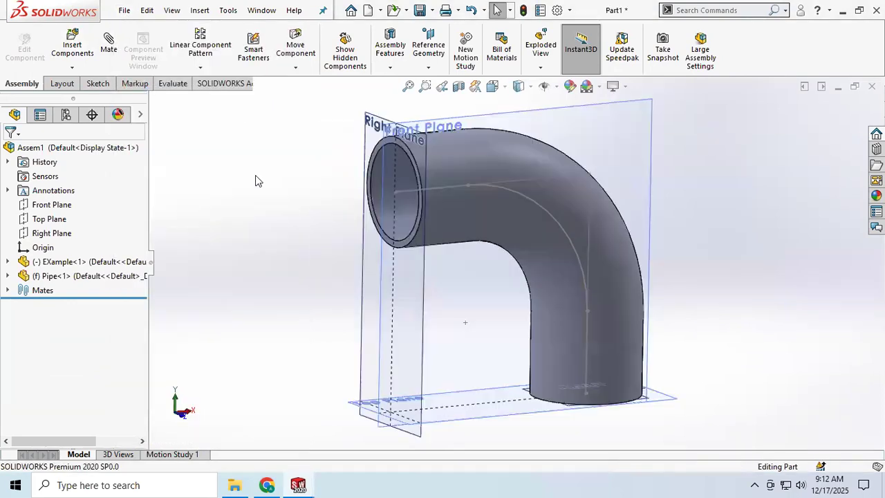
left_click(123, 10)
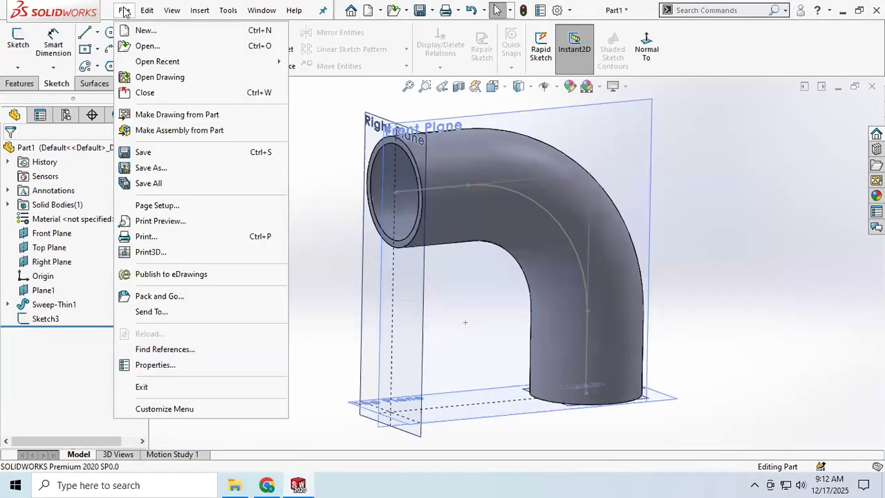
left_click(145, 92)
left_click(391, 252)
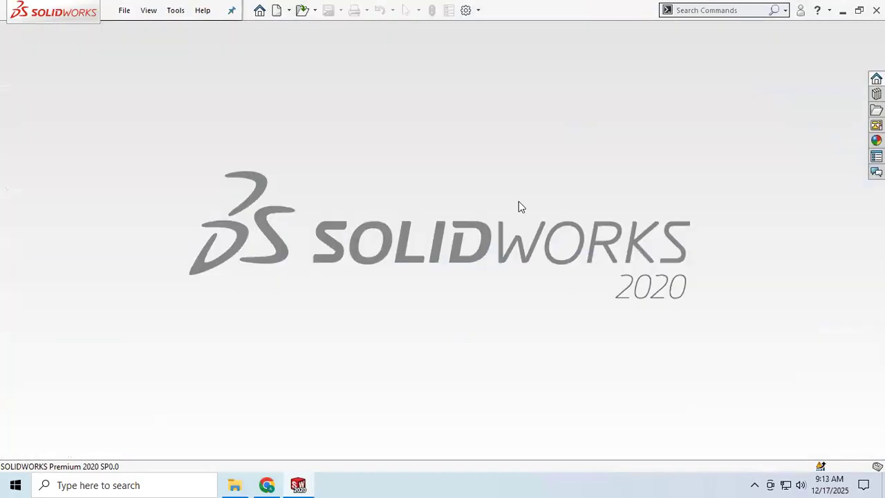
Create a new assembly document
left_click(124, 11)
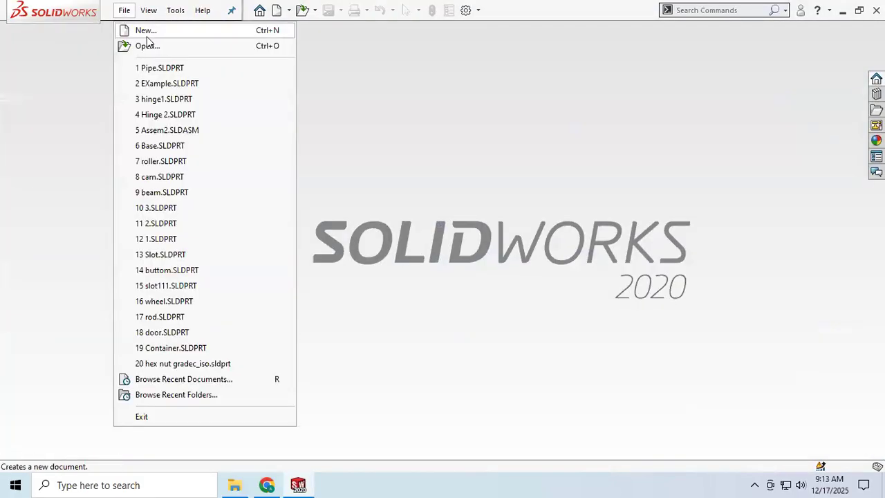
left_click(151, 32)
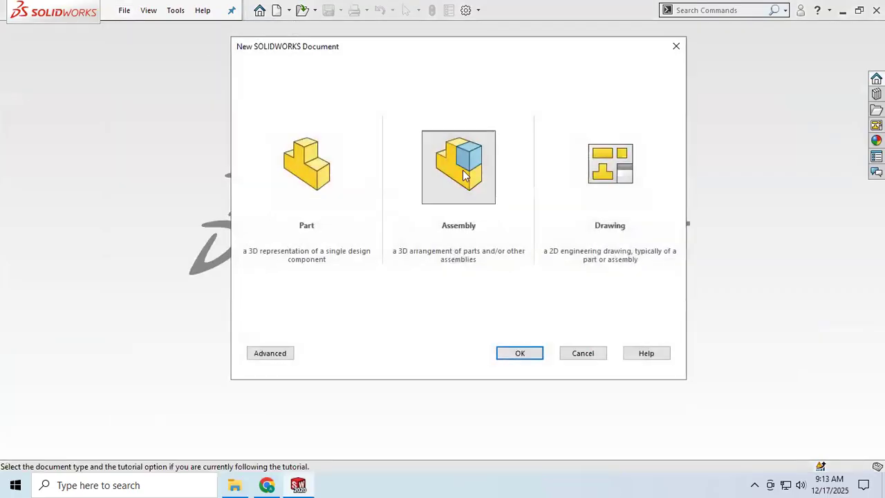
left_click(491, 207)
left_click(519, 353)
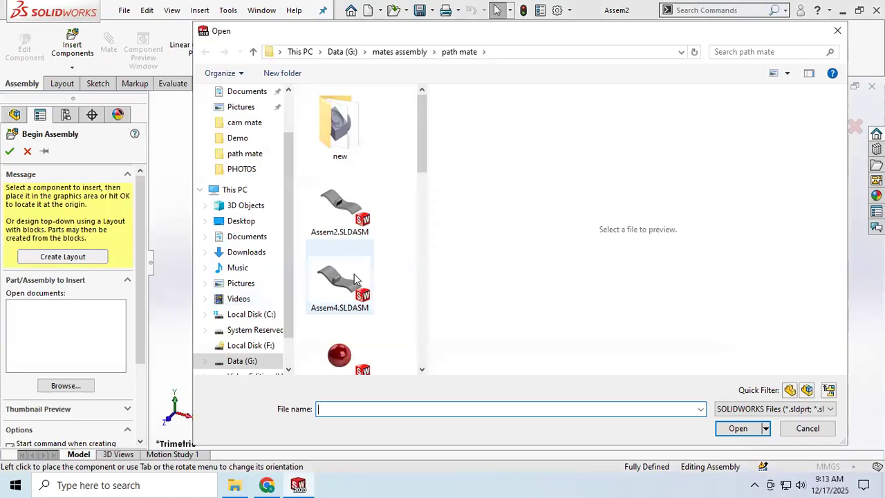
Load beam.SLDPRT, cam.SLDPRT and roller.SLDPRT together for insertion from the cam mate folder inside mates assembly
left_click(401, 51)
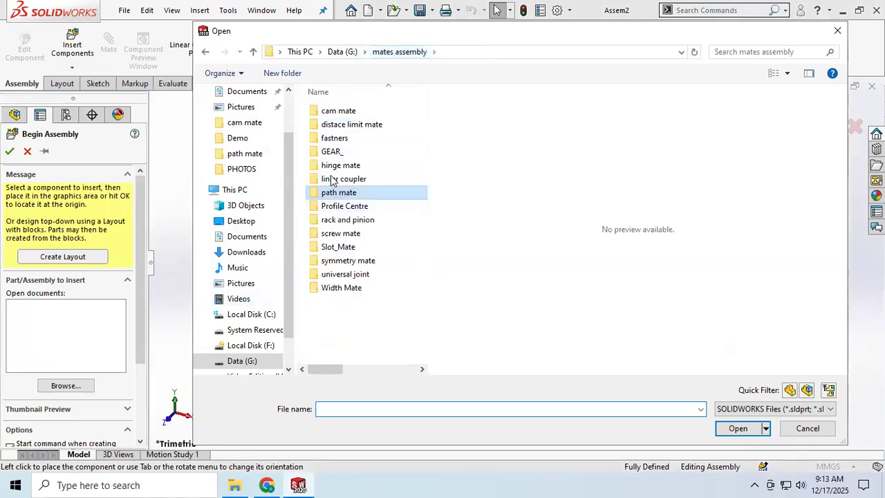
left_click(339, 112)
double_click(339, 113)
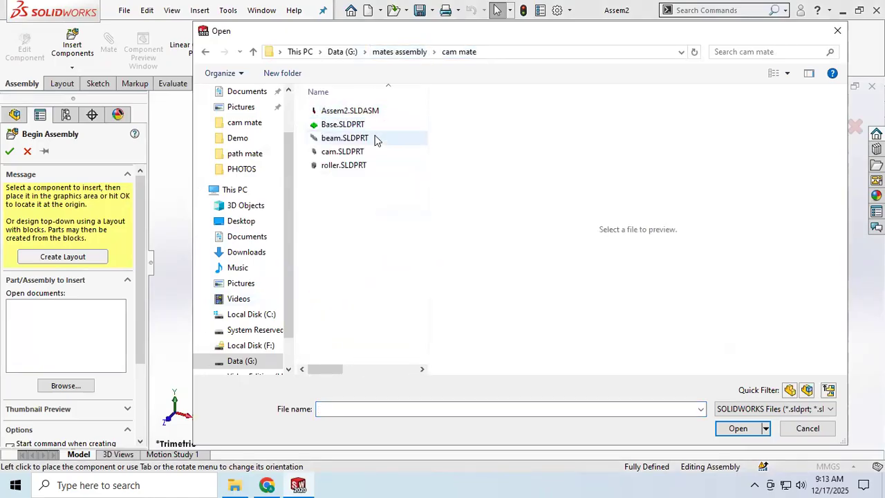
left_click(344, 138)
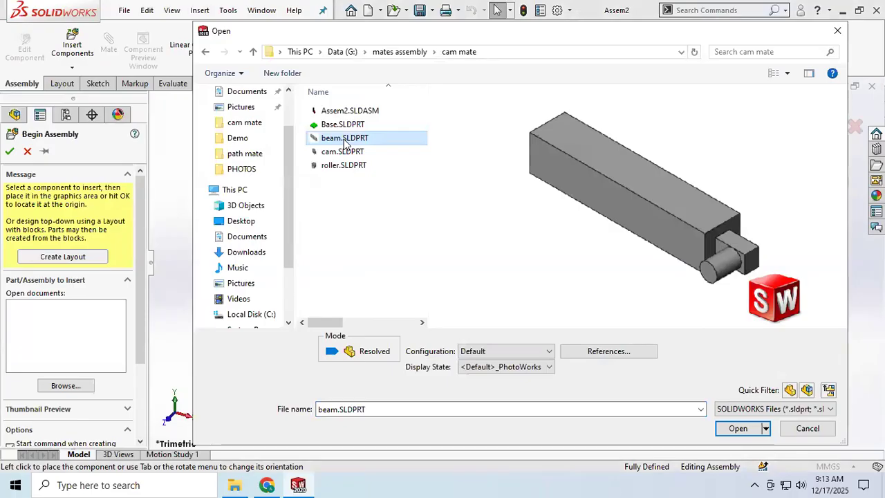
left_click(359, 151, "ctrl")
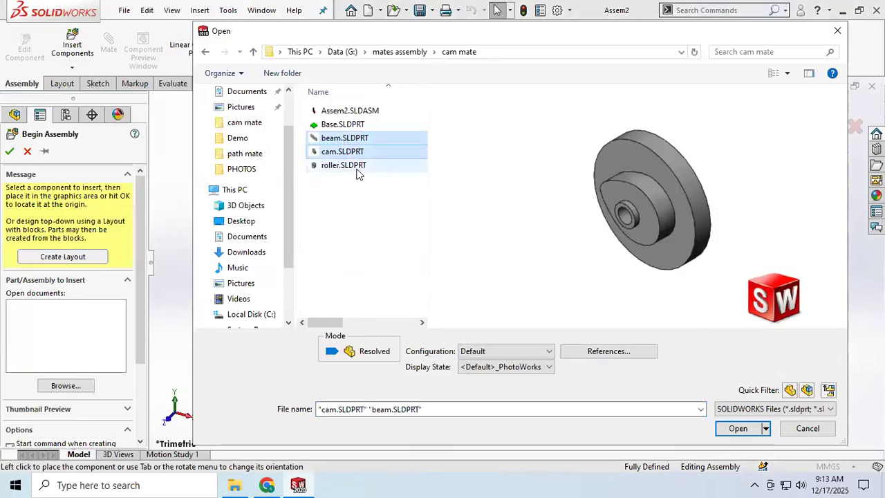
left_click(357, 166, "ctrl")
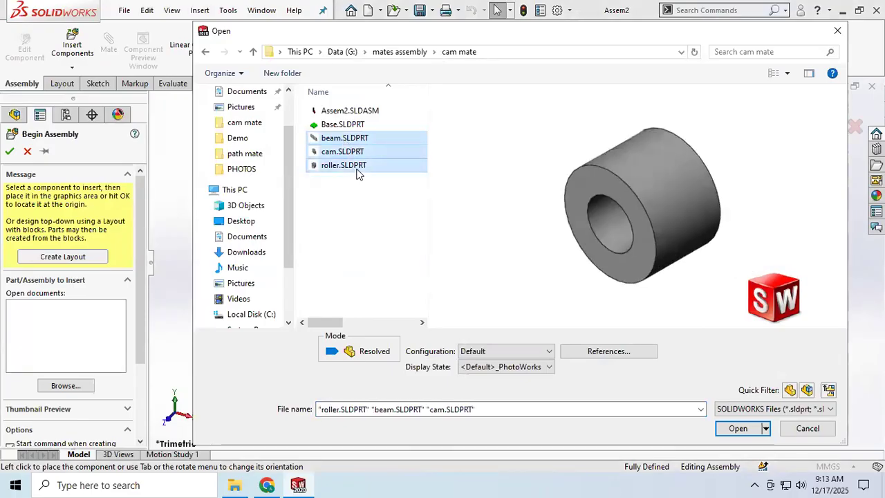
left_click(737, 428)
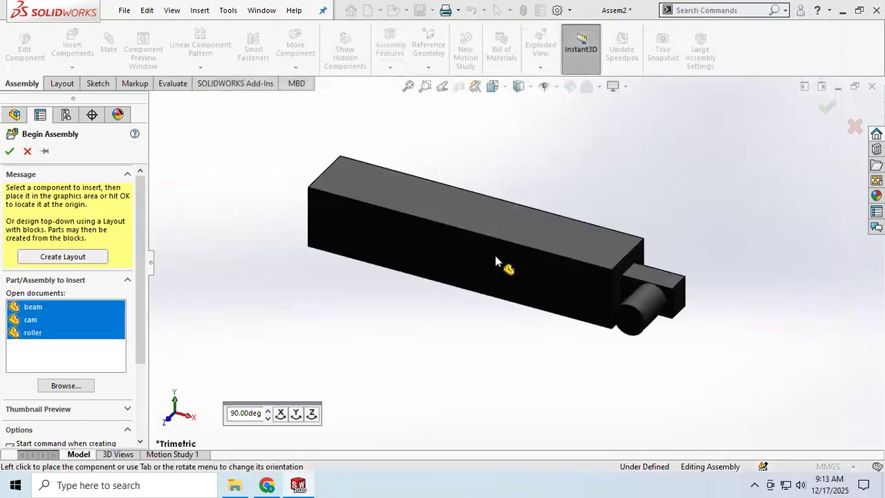
Rotate the beam about Z in 90-degree increments until it stands upright with its pin end down, and place the beam, cam and roller side by side
left_click(312, 413)
left_click(312, 413)
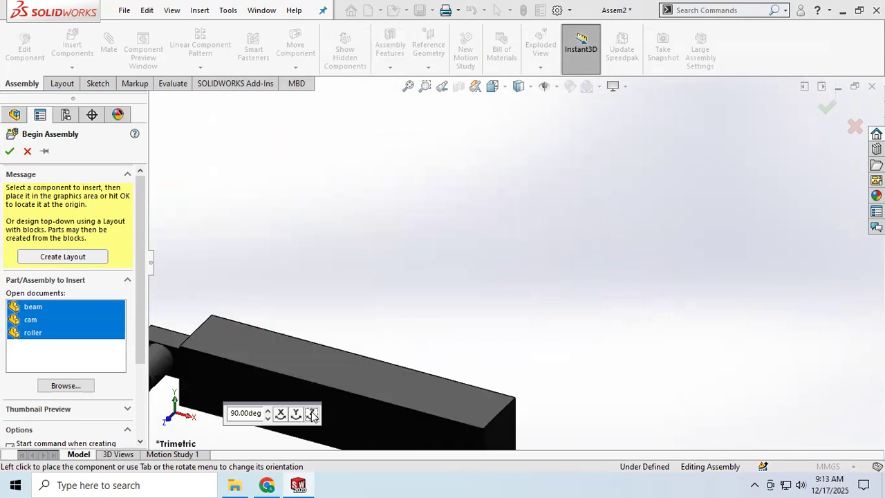
left_click(312, 414)
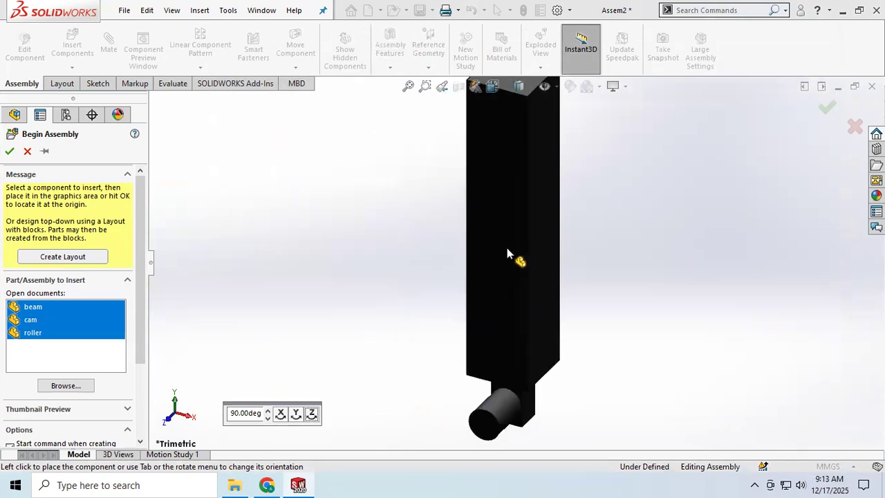
left_click(507, 254)
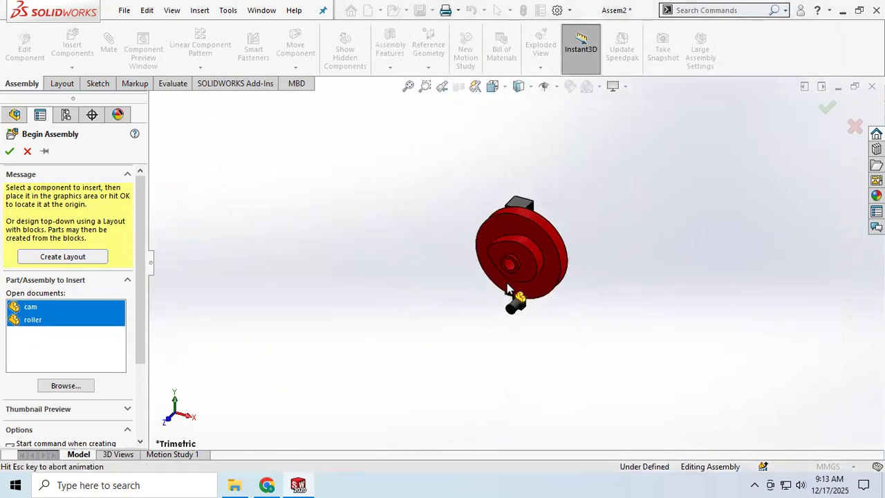
left_click(403, 294)
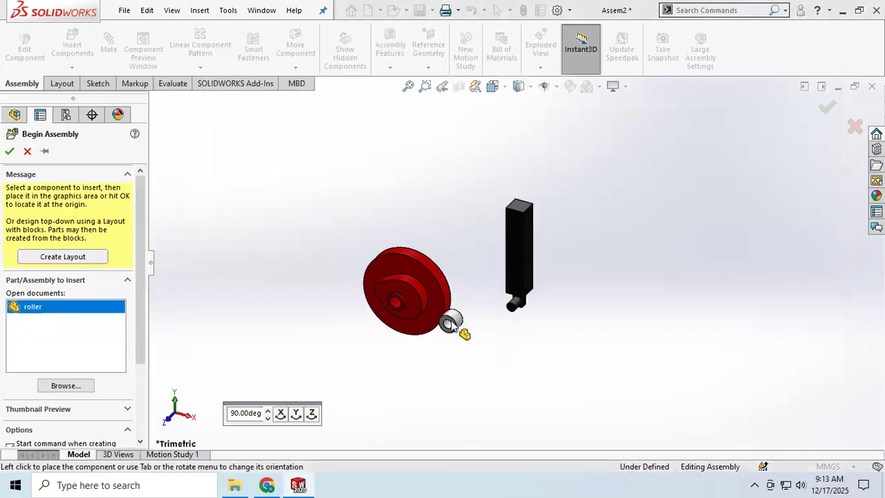
left_click(486, 342)
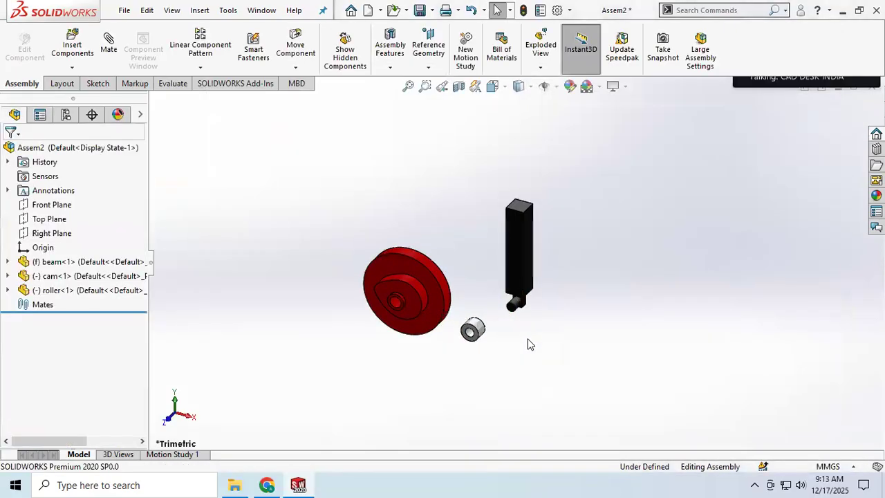
scroll(508, 306, "down", 1)
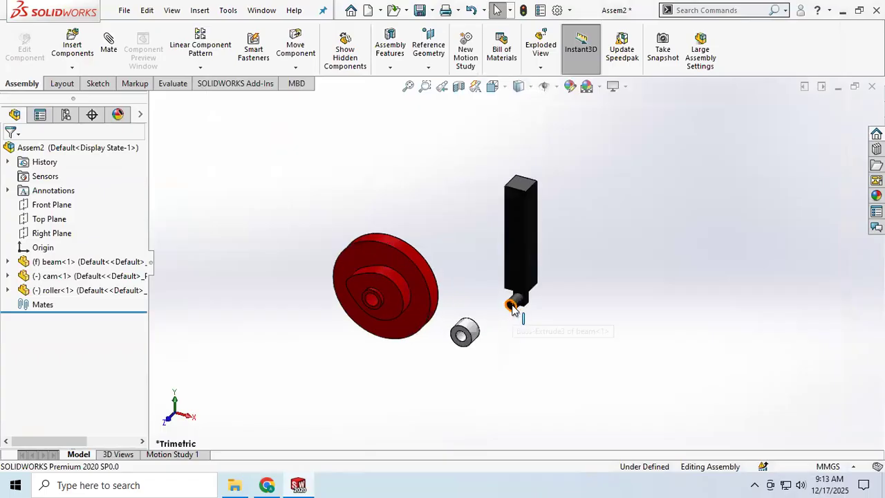
scroll(511, 304, "up", 2)
scroll(509, 299, "down", 2)
scroll(506, 294, "down", 1)
scroll(505, 293, "up", 1)
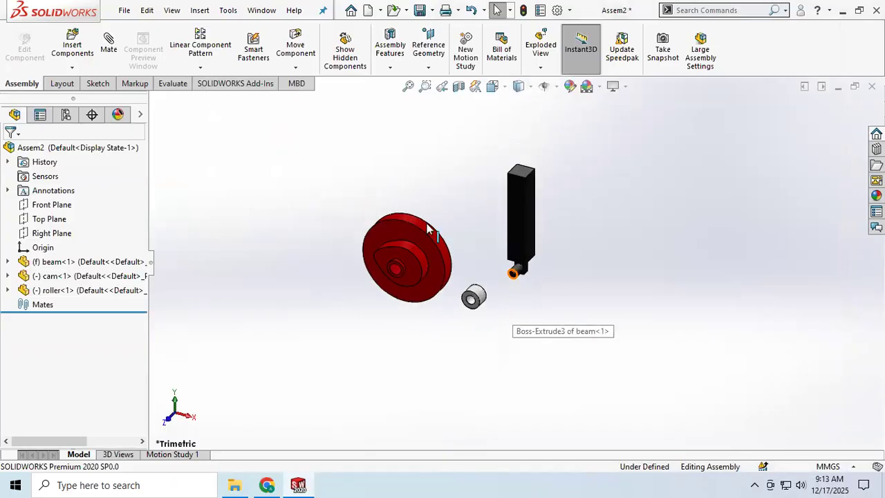
scroll(482, 219, "down", 1)
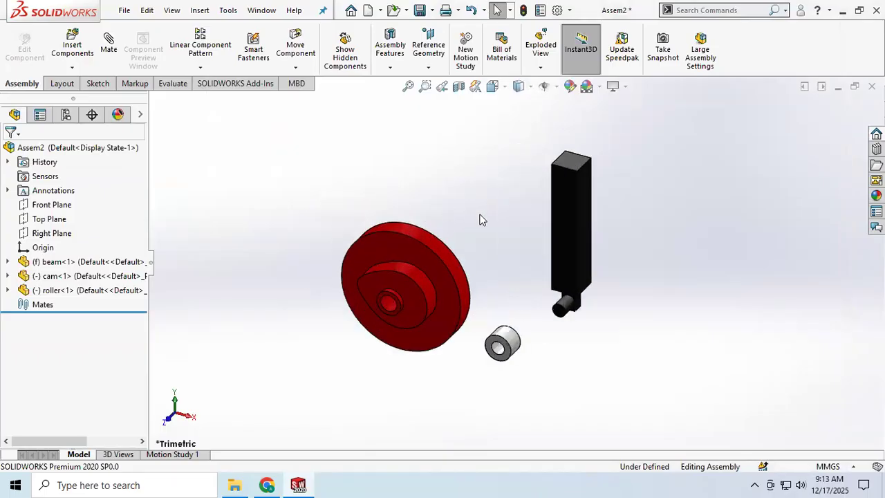
Switch to Chrome and search Google for "cam profile gif"
left_click(267, 485)
left_click(188, 14)
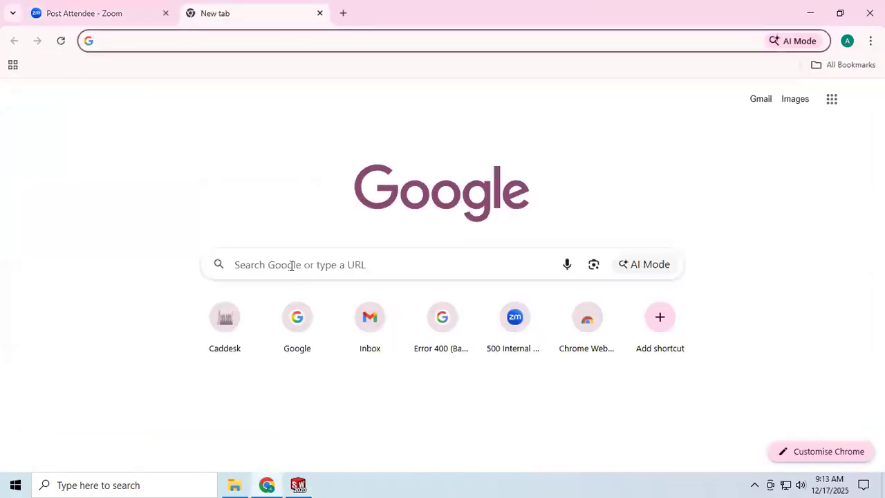
left_click(291, 263)
type("csm")
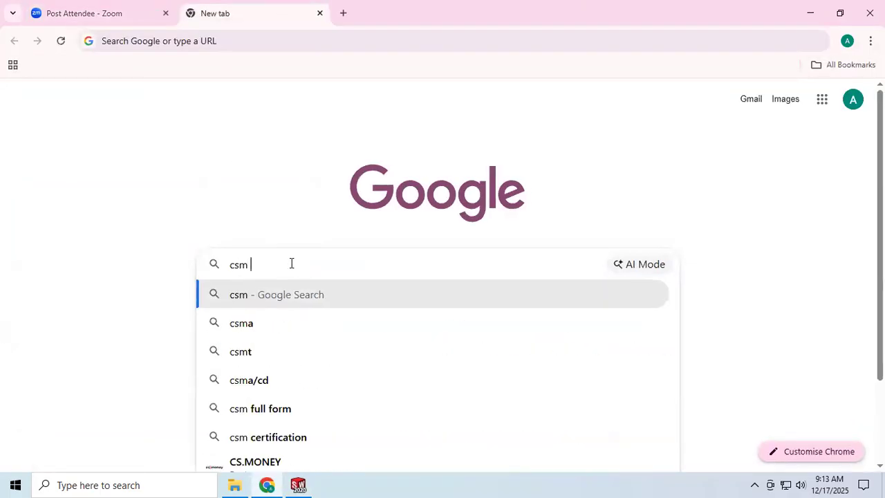
key("BackSpace")
key("BackSpace")
type("am ")
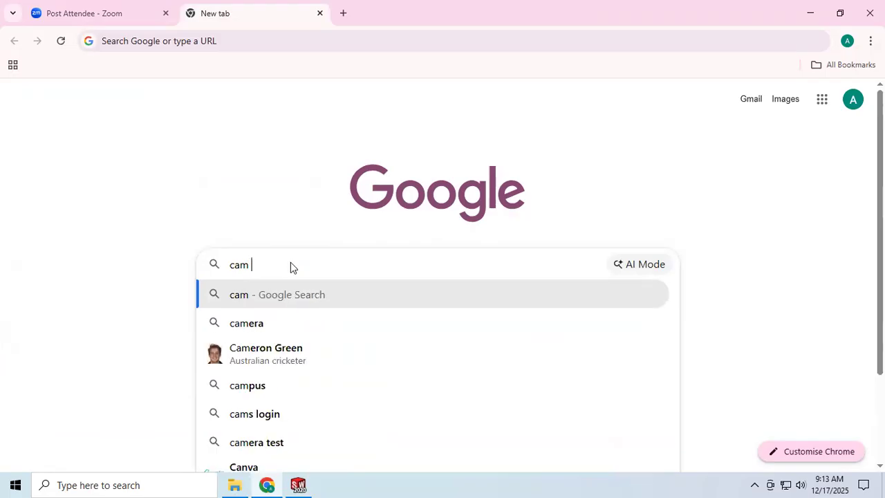
type("profile ")
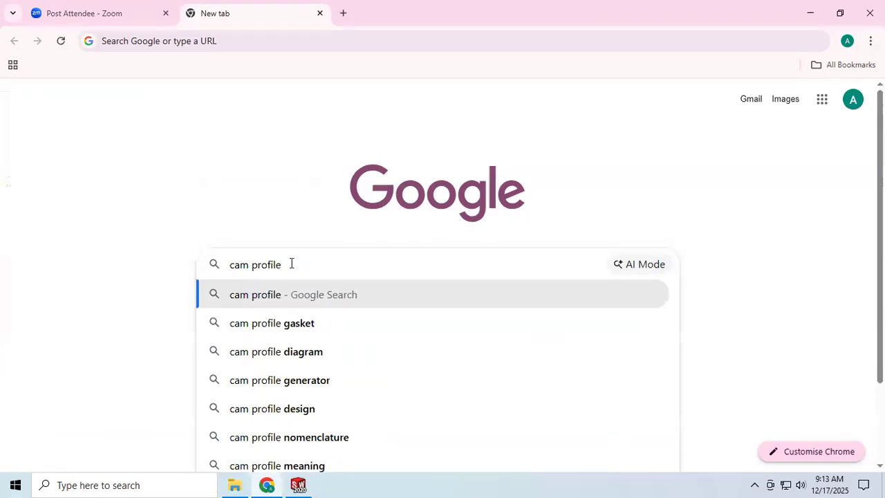
type("gif")
key("Return")
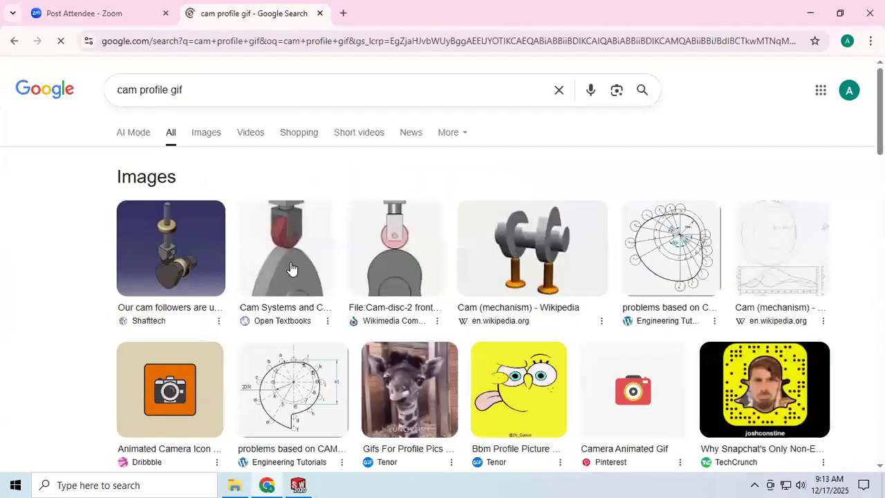
Show the image results and open the Wikimedia Commons Cam-disc-3 3D animated GIF full size in a new tab to view the cam and follower motion
left_click(202, 137)
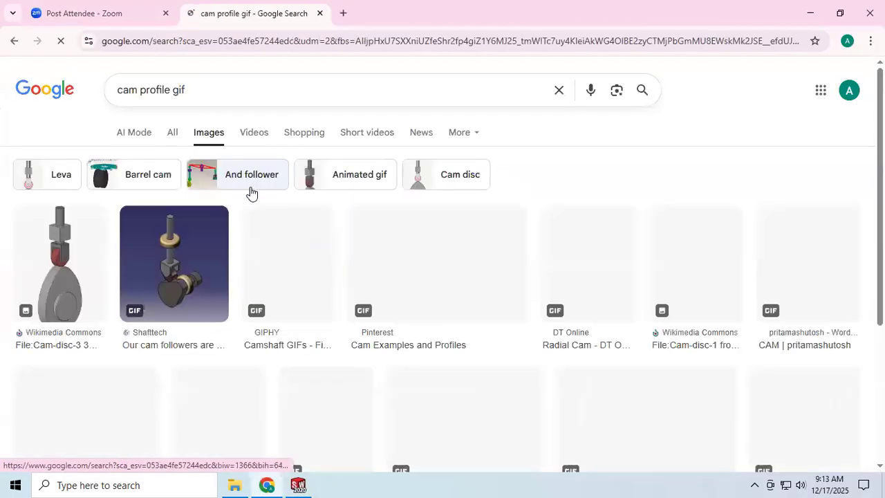
left_click(84, 260)
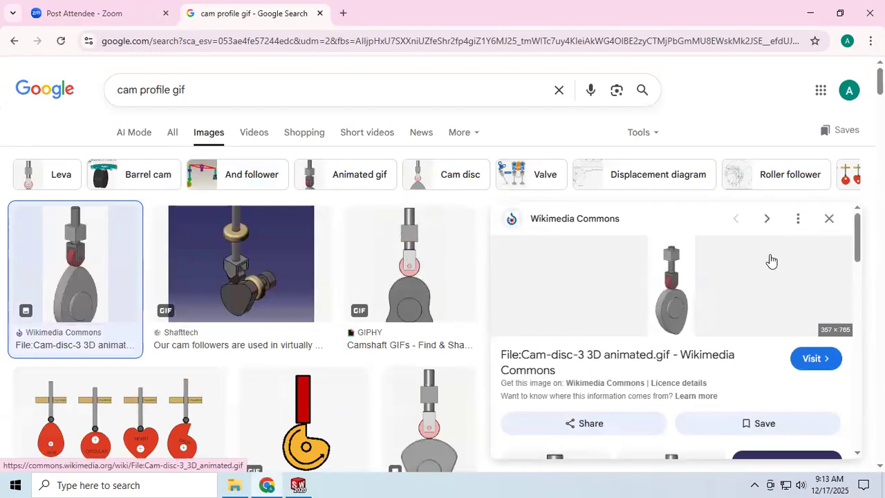
right_click(691, 310)
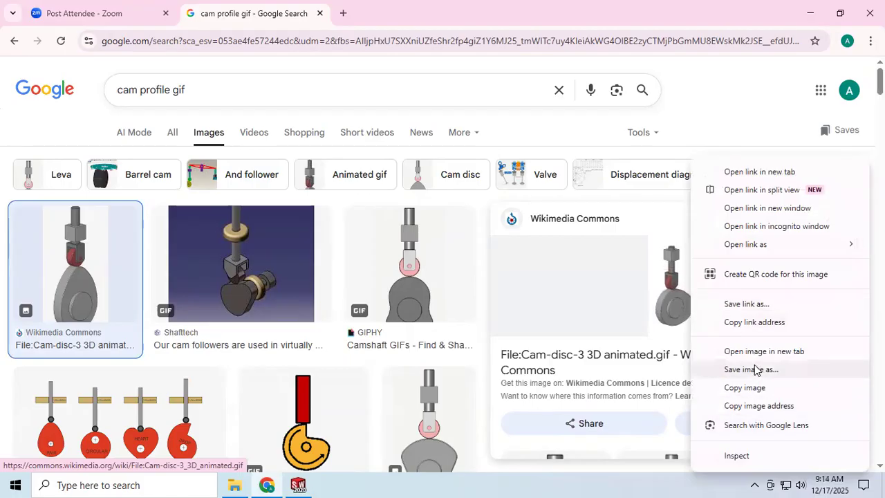
left_click(747, 351)
left_click(398, 13)
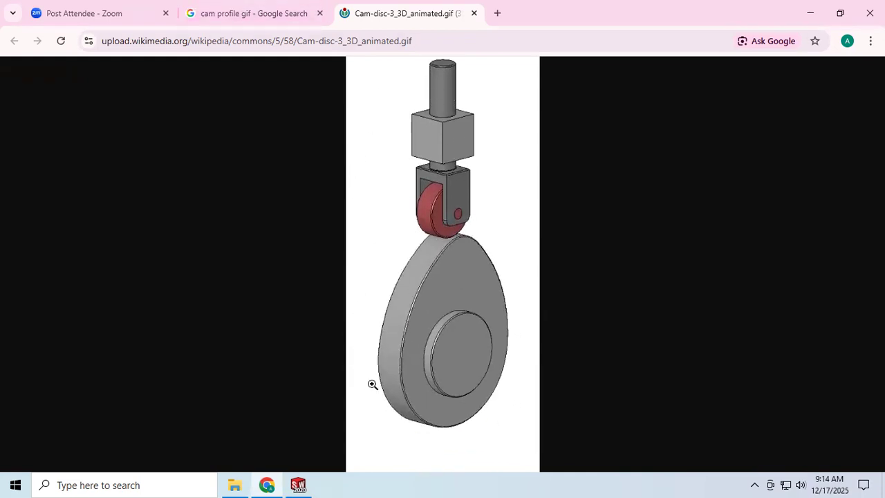
Switch back to SOLIDWORKS and set the fixed beam component to Float
left_click(300, 485)
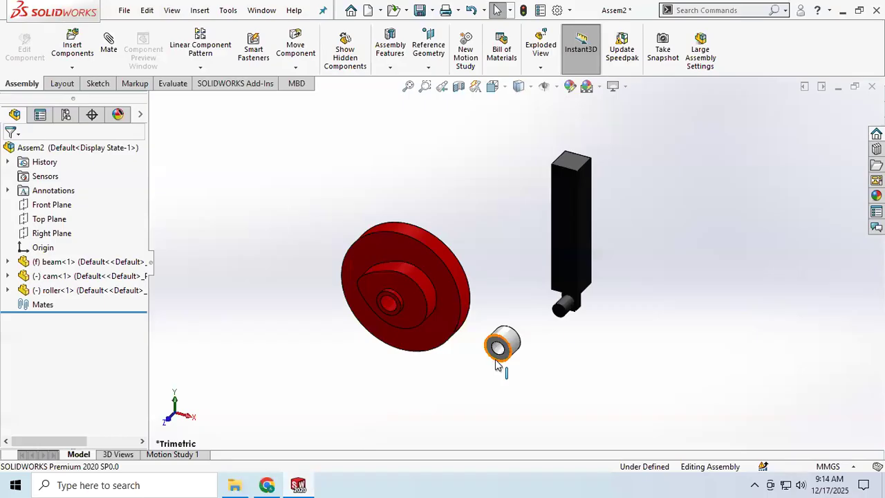
scroll(591, 292, "down", 1)
scroll(580, 263, "up", 2)
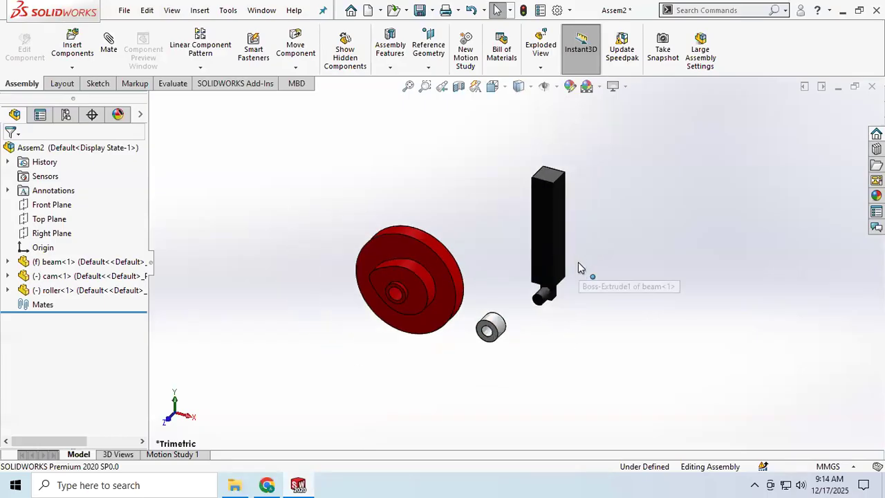
right_click(546, 240)
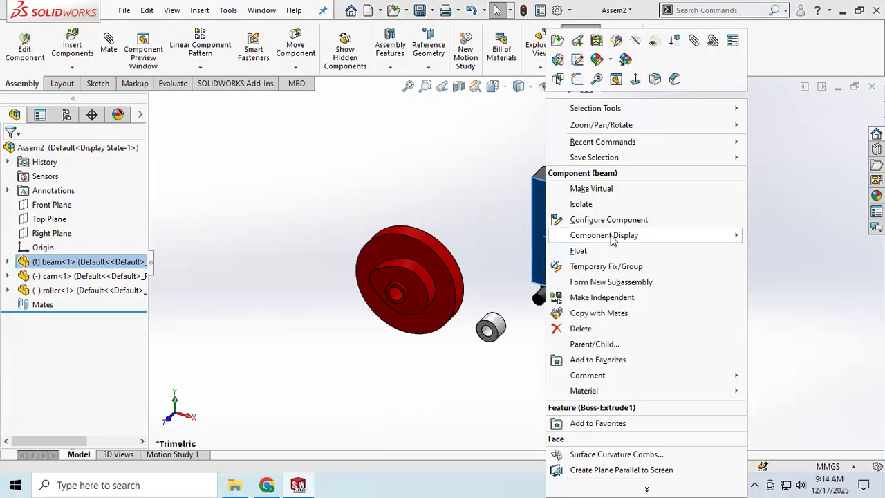
left_click(579, 249)
Move the beam closer to the cam, shift the cam slightly upward and clear the selection
left_click_drag(550, 220, 477, 241)
mouse_move(421, 252)
left_mouse_down()
mouse_move(437, 230)
mouse_move(423, 238)
left_mouse_up()
left_click(313, 320)
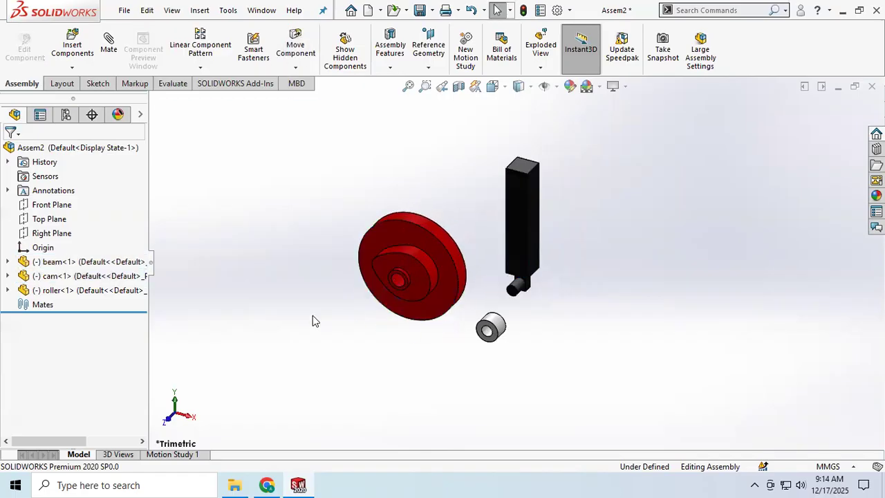
scroll(553, 214, "down", 3)
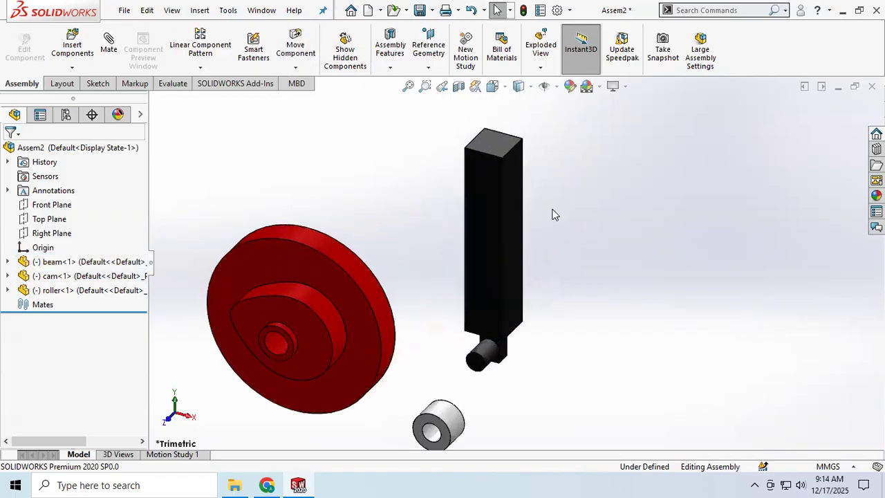
scroll(424, 200, "up", 3)
scroll(424, 199, "down", 2)
scroll(442, 277, "up", 1)
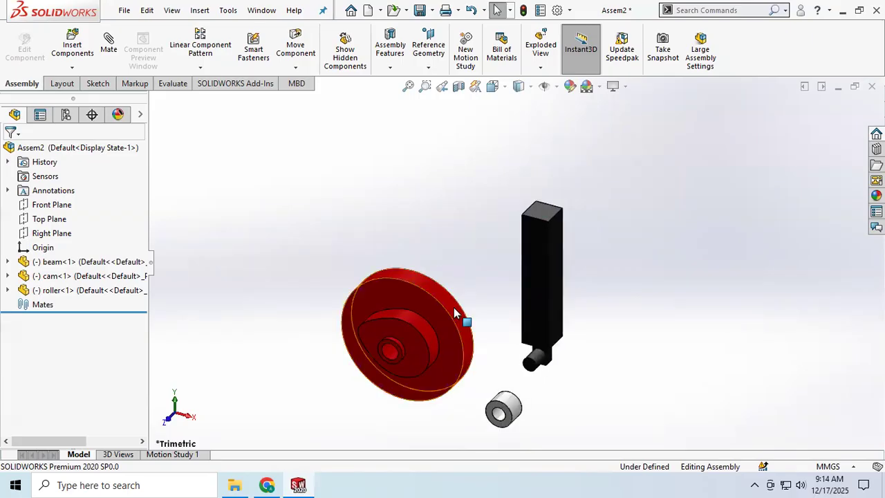
scroll(473, 342, "down", 2)
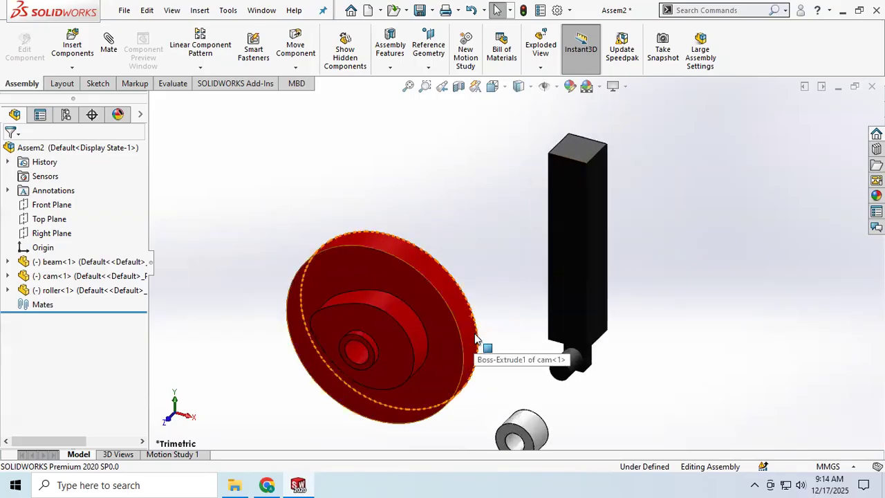
scroll(476, 338, "up", 2)
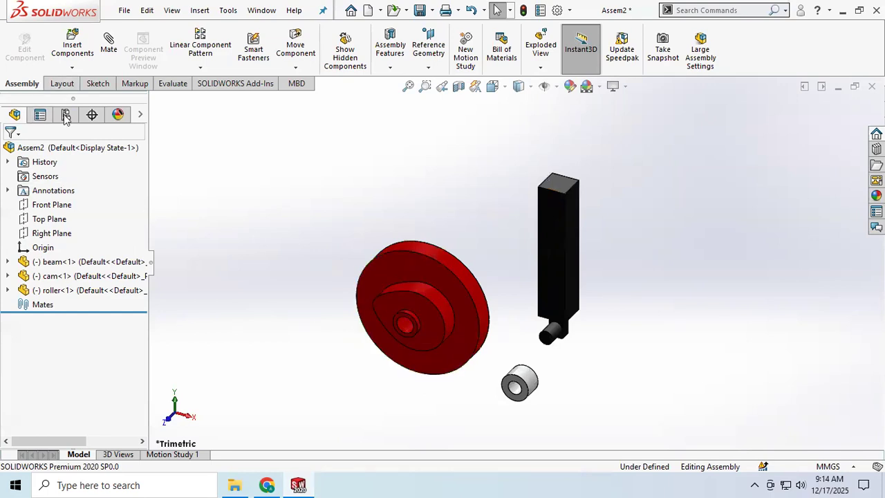
Sketch a circle centred on the assembly origin on the Front Plane and exit the sketch
left_click(61, 210)
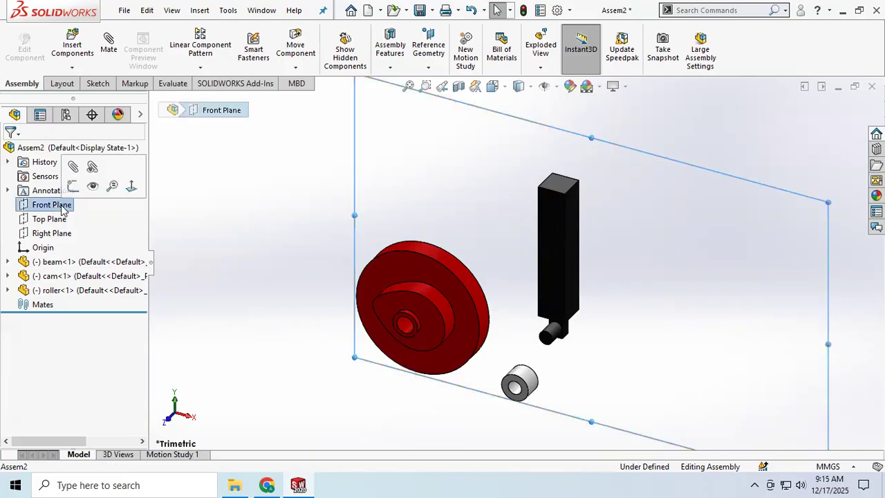
left_click(97, 84)
left_click(15, 43)
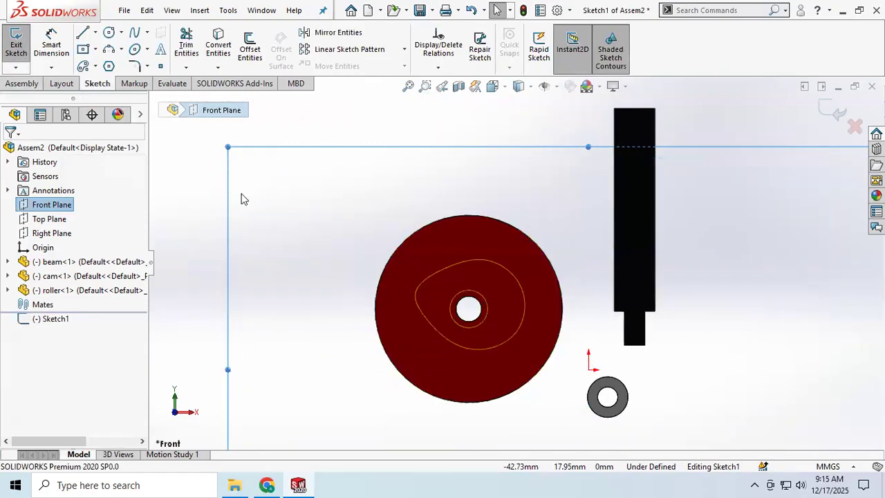
left_click(588, 369)
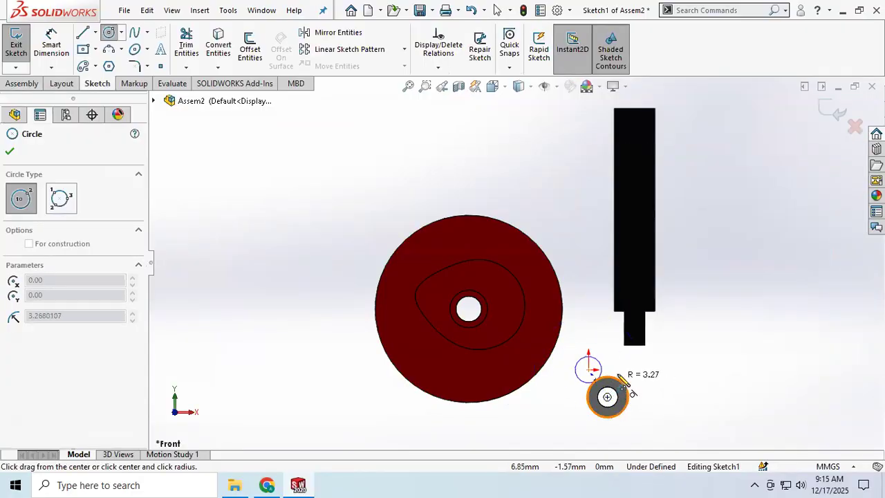
left_click(621, 374)
middle_click_drag(593, 299, 552, 329)
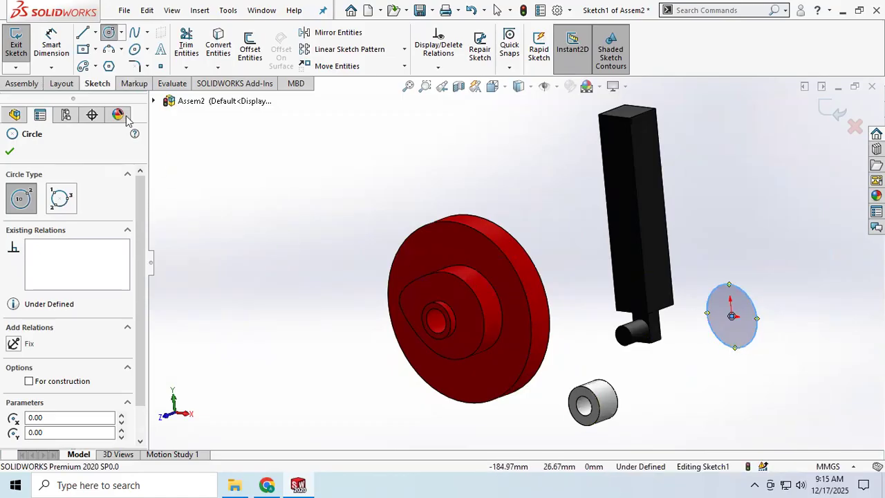
left_click(16, 45)
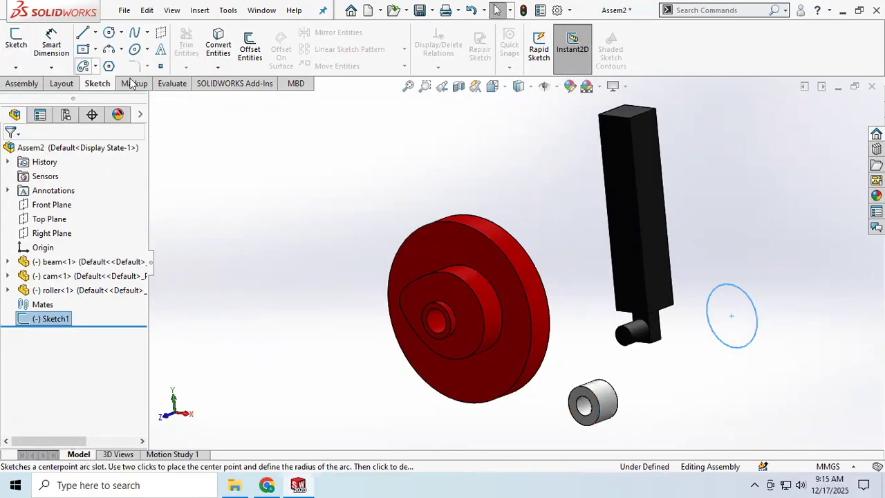
Start the Mate command with the sketched circle preselected
left_click(21, 84)
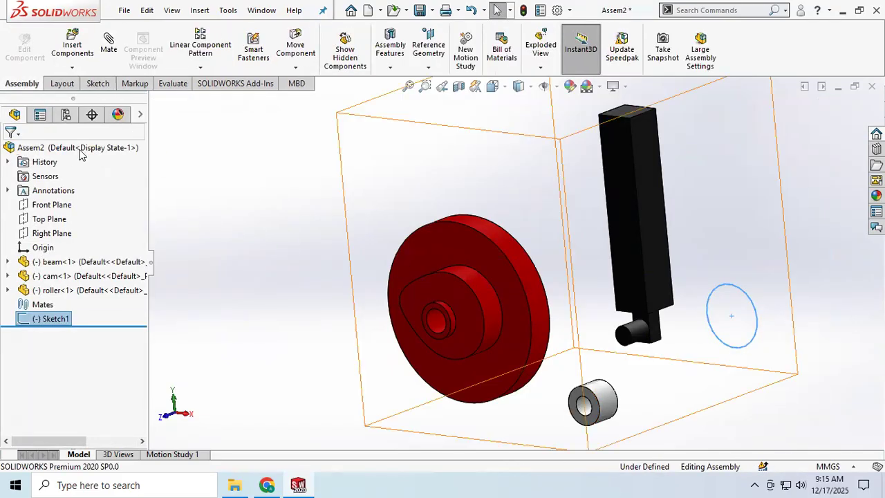
left_click(109, 42)
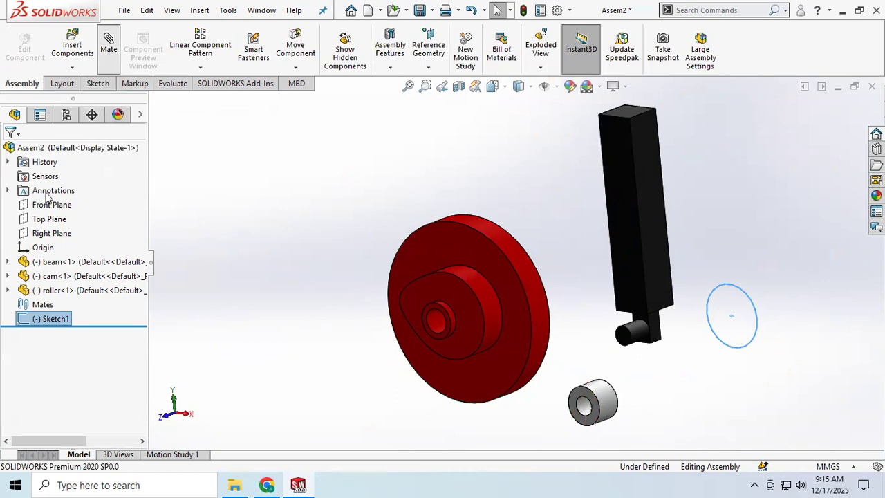
left_click(435, 328)
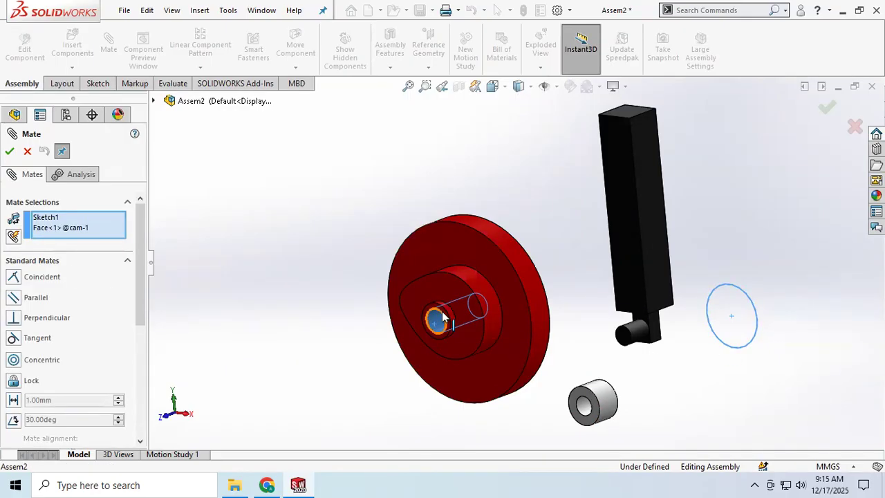
right_click(58, 229)
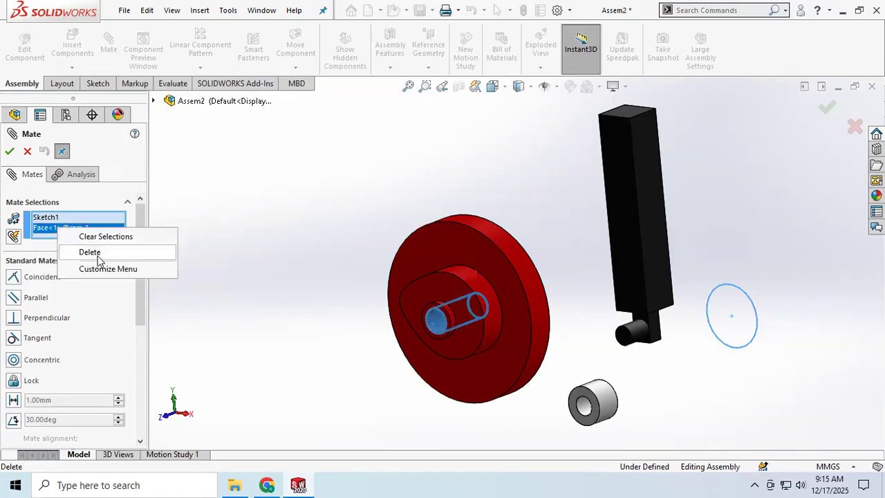
left_click(89, 252)
left_click(500, 282)
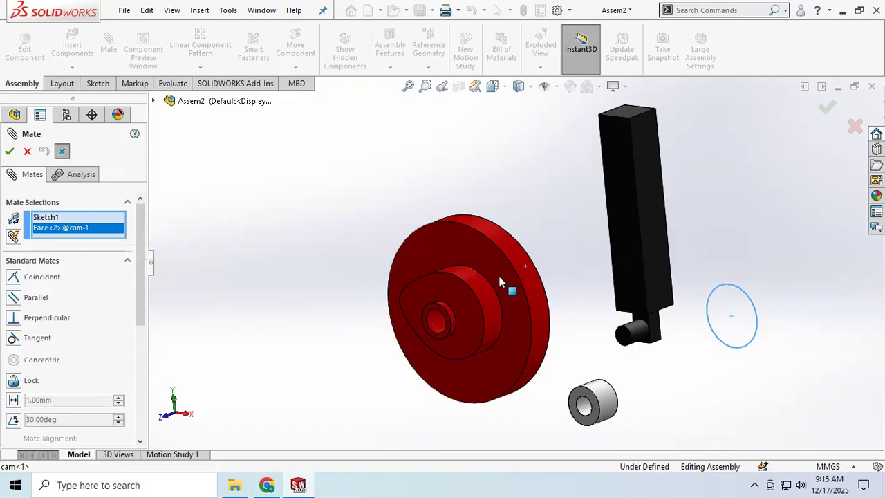
right_click(74, 229)
left_click(125, 253)
middle_click_drag(289, 281, 219, 308)
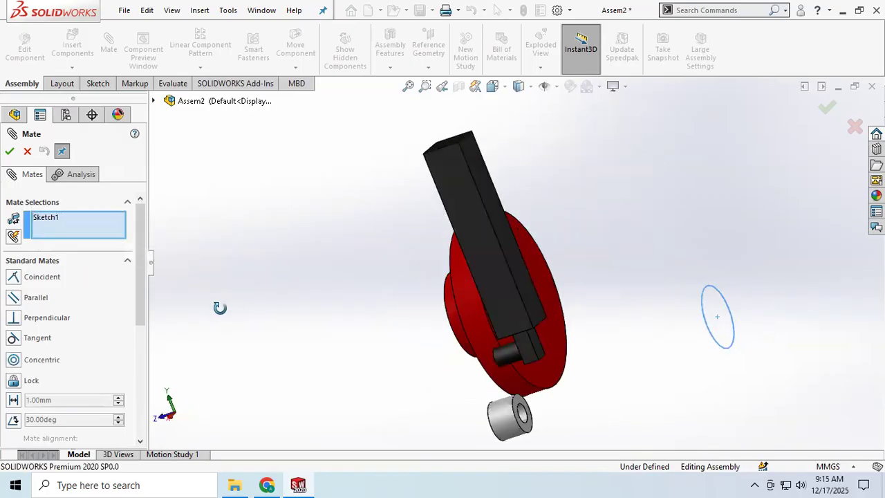
left_click(561, 363)
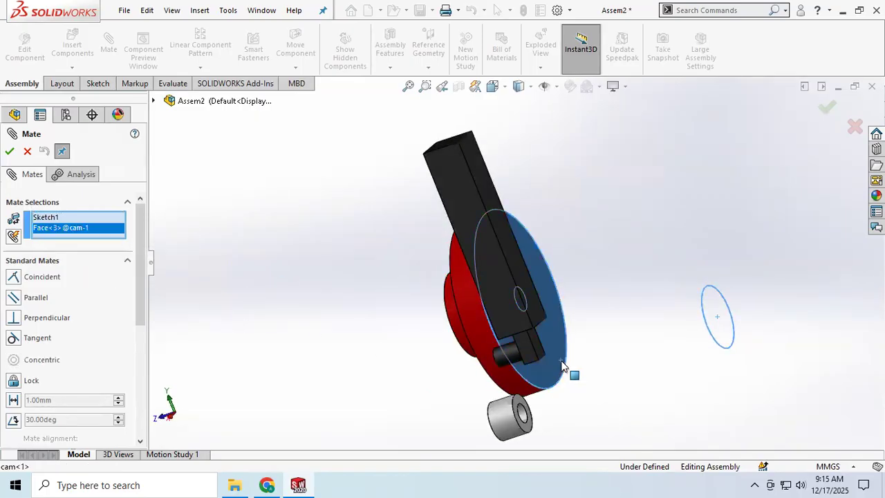
right_click(67, 229)
left_click(98, 249)
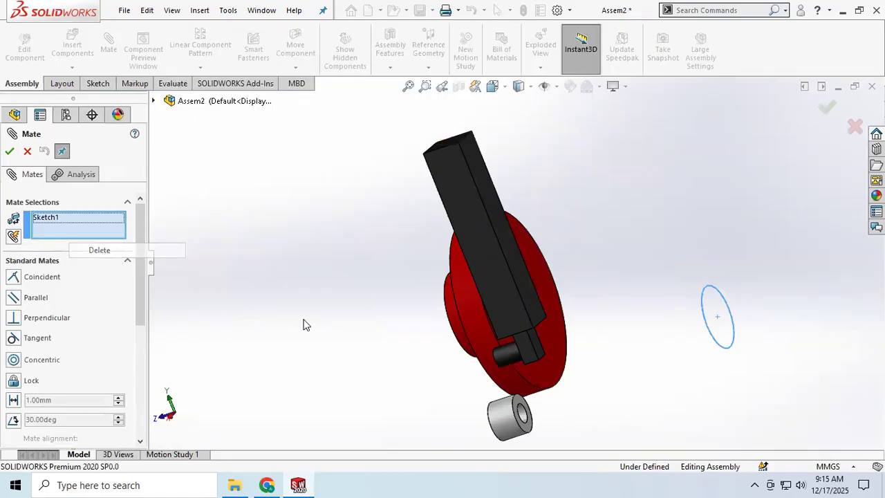
Add a concentric mate between the outer edge of the cam disc's back face and the sketched circle, replacing the whole-sketch selection
left_click(547, 390)
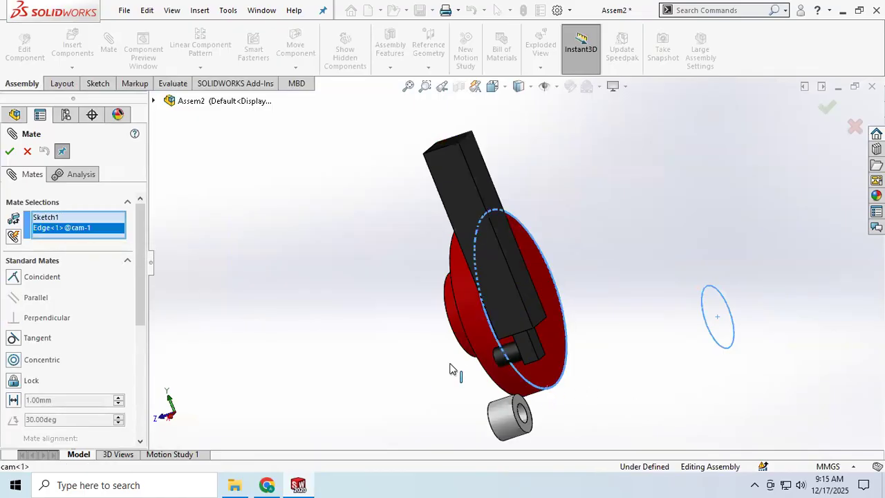
left_click(8, 152)
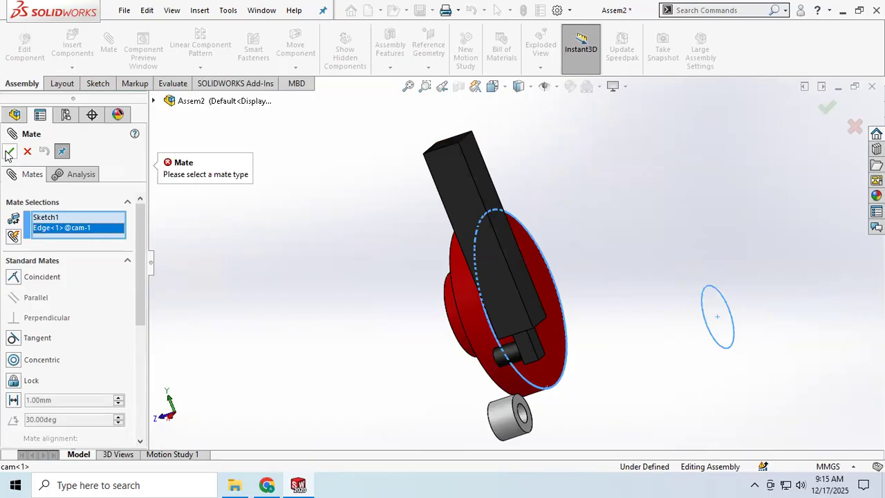
right_click(60, 220)
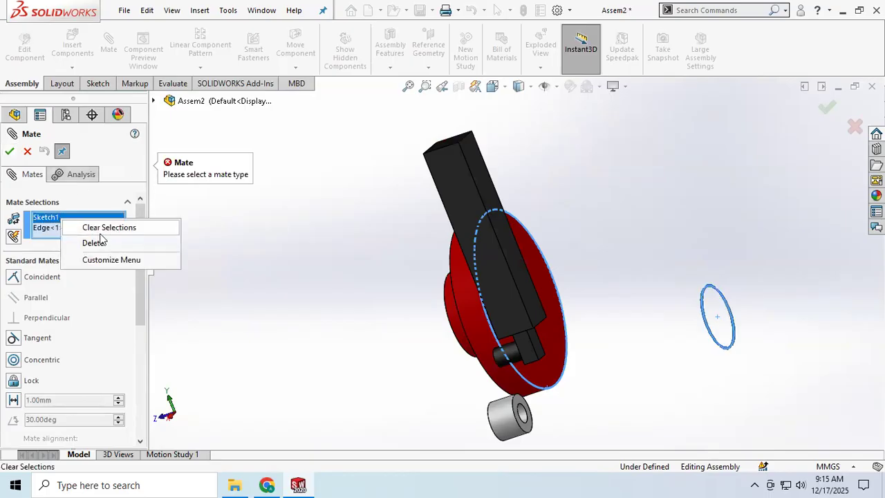
left_click(97, 242)
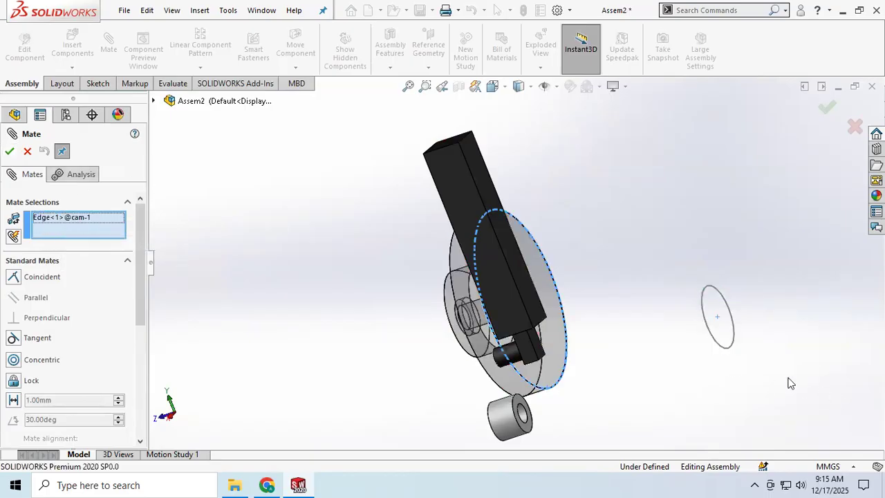
left_click(718, 350)
mouse_move(398, 352)
middle_mouse_down()
mouse_move(438, 312)
mouse_move(410, 290)
mouse_move(421, 288)
mouse_move(450, 351)
mouse_move(384, 361)
middle_mouse_up()
scroll(444, 357, "up", 3)
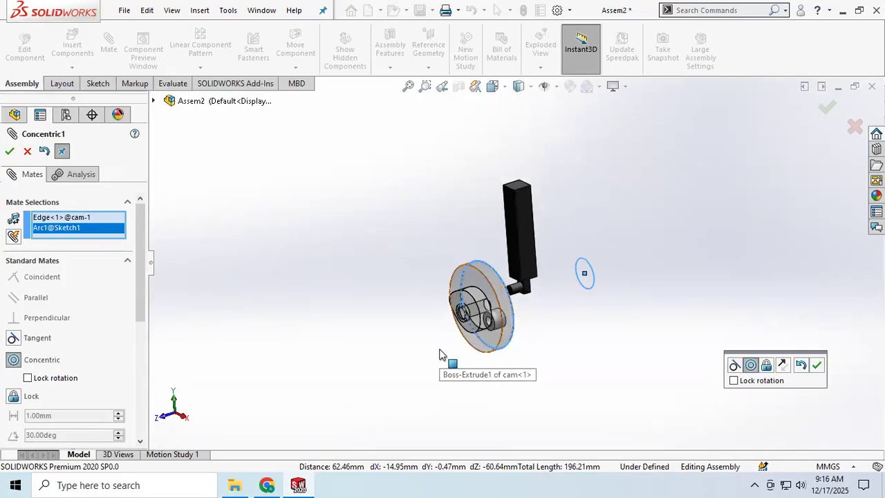
left_click(9, 151)
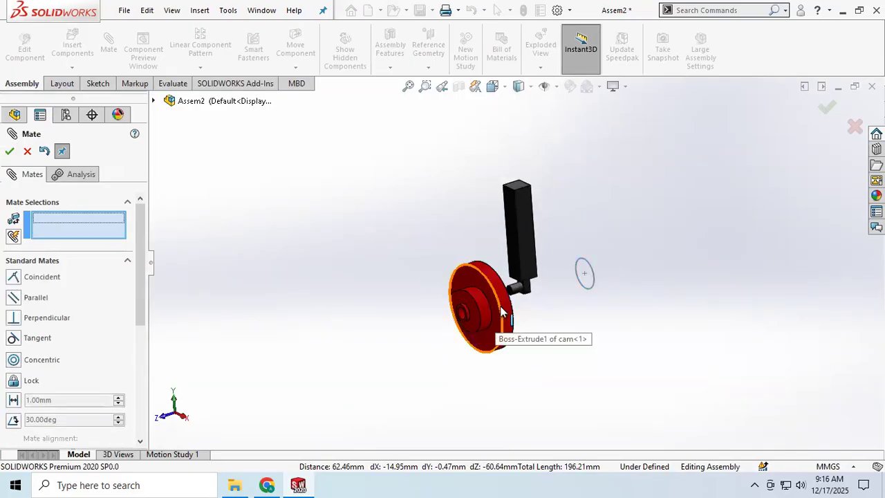
Slide the cam back and forth along the circle's axis to check its remaining freedom
left_click_drag(508, 314, 619, 252)
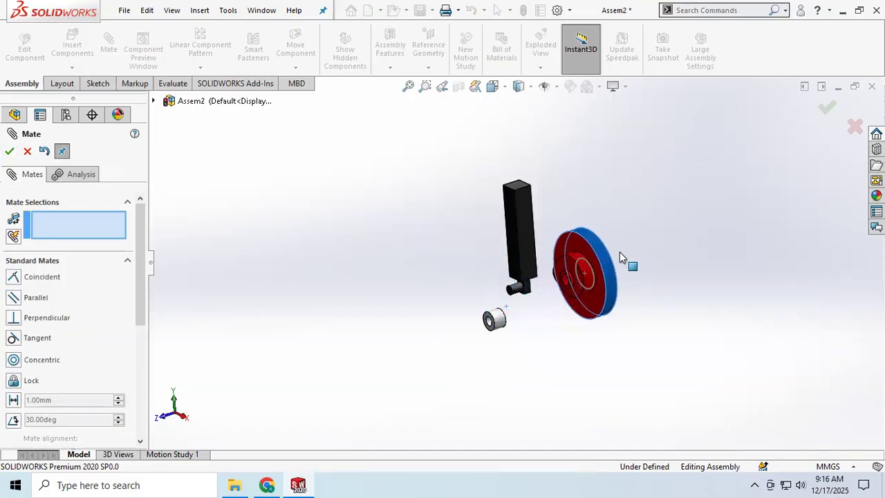
middle_click_drag(544, 290, 571, 280)
left_click_drag(586, 258, 441, 354)
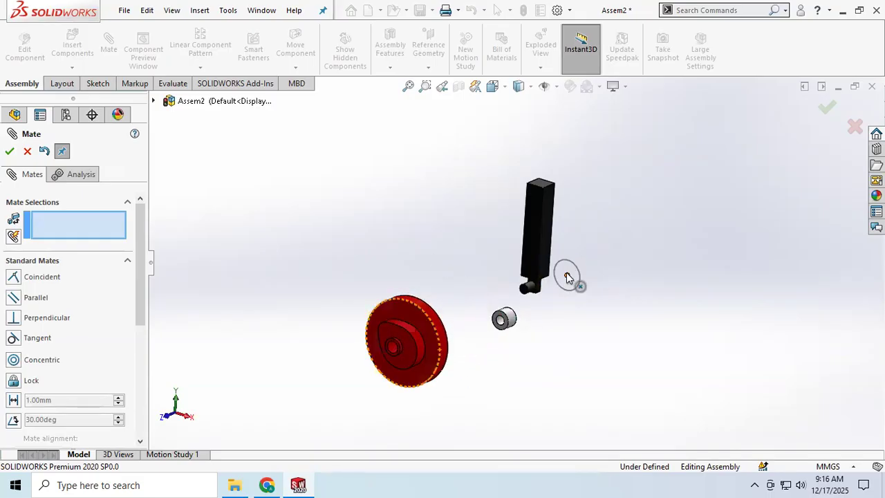
Add a coincident mate between the cam disc's flat back face and the sketched circle
middle_click_drag(502, 341, 457, 341)
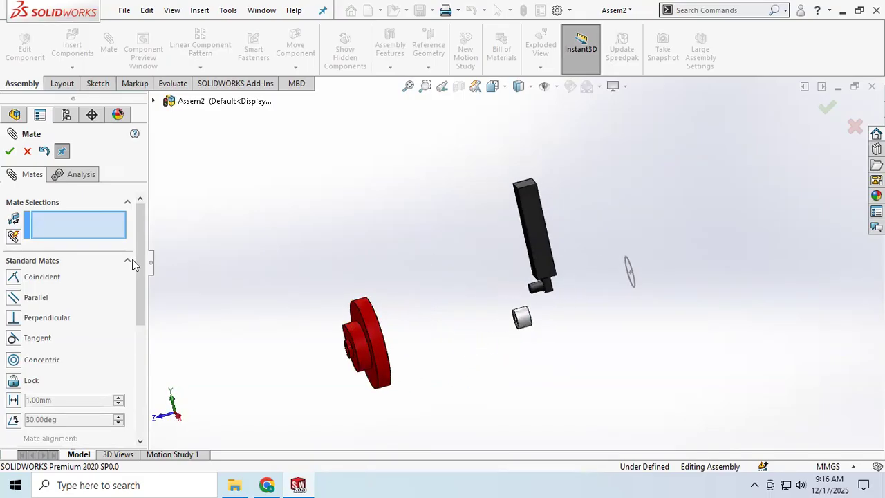
middle_click_drag(391, 380, 359, 393)
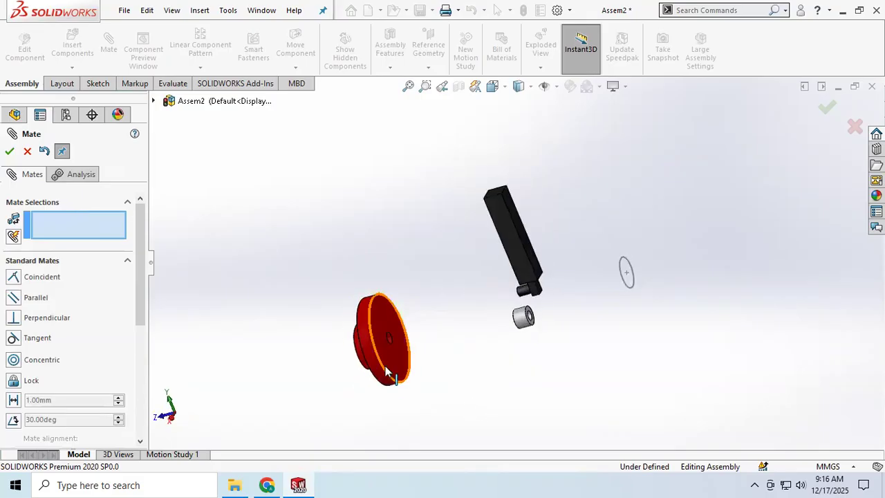
left_click(394, 371)
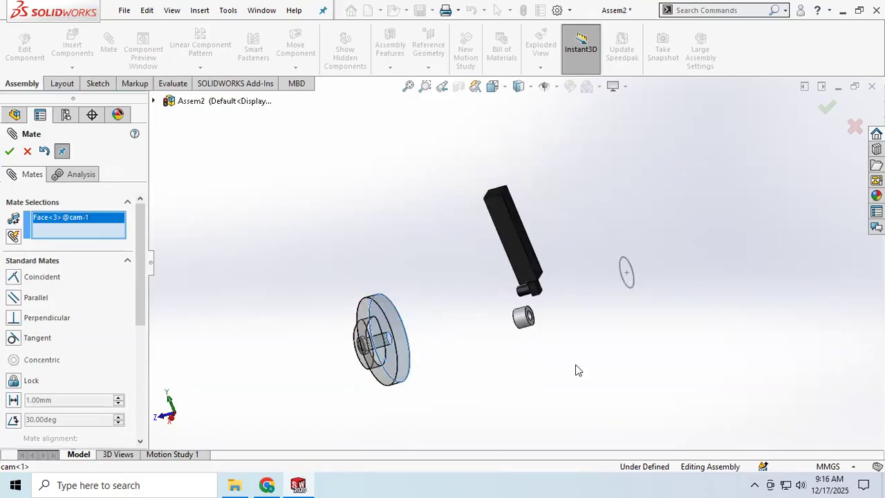
left_click(634, 282)
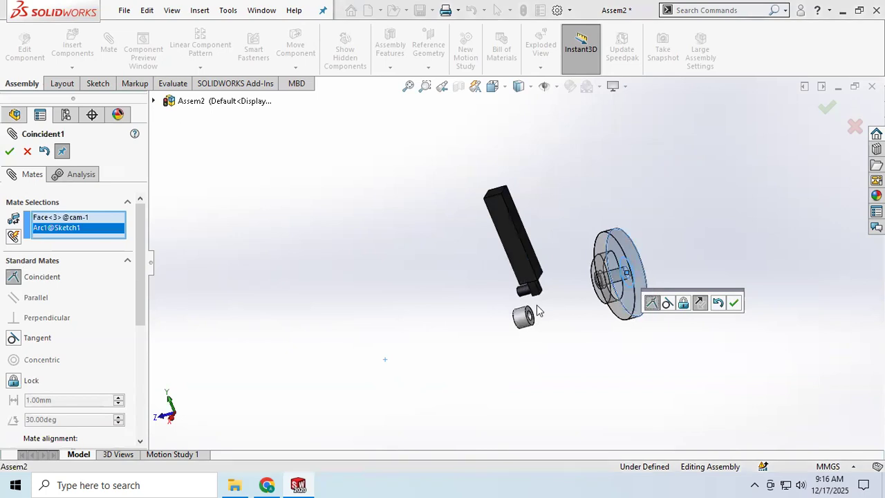
mouse_move(626, 363)
middle_mouse_down()
mouse_move(641, 363)
mouse_move(567, 369)
mouse_move(620, 353)
middle_mouse_up()
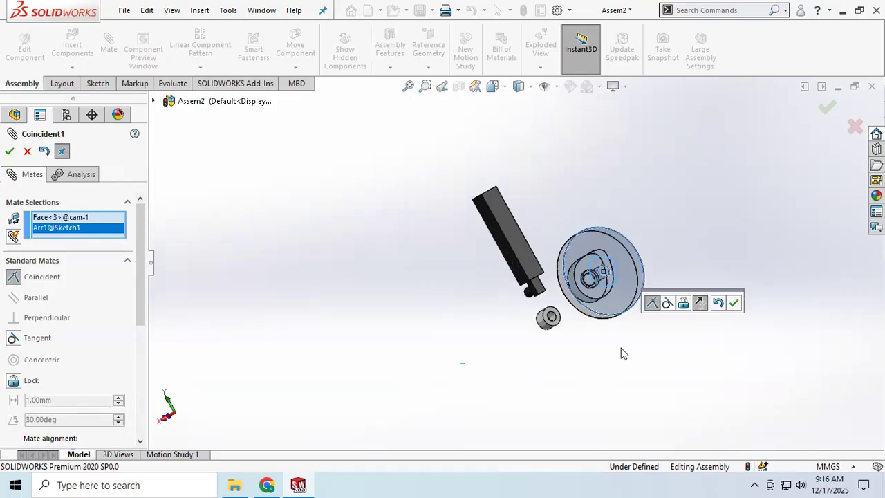
left_click(734, 302)
Rotate the cam about its axis to test the mates, and close the Mate command
scroll(626, 304, "down", 2)
middle_click_drag(564, 323, 604, 225)
left_click_drag(581, 226, 594, 308)
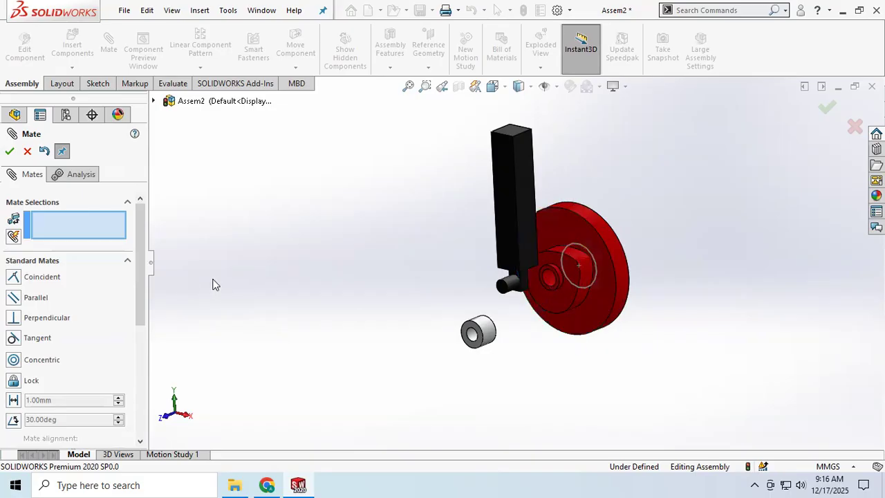
left_click(9, 151)
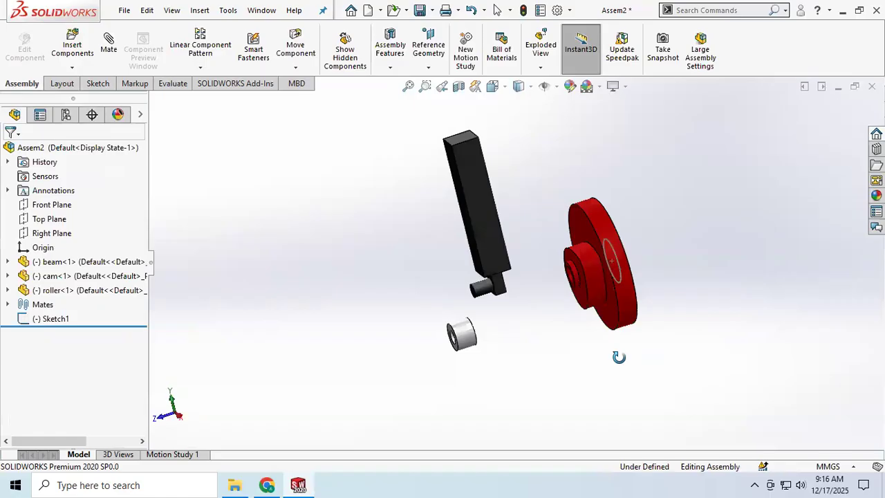
Hide the circle sketch Sketch1 and rotate the cam
right_click(56, 319)
left_click(70, 208)
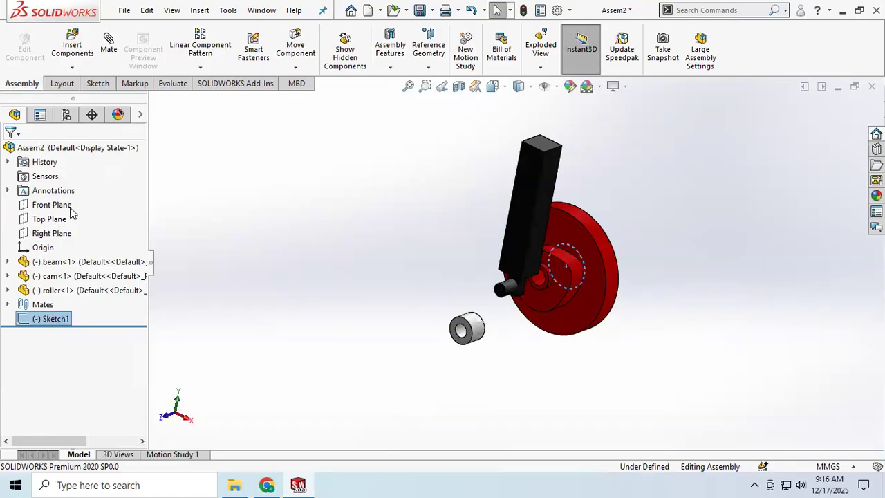
middle_click_drag(569, 346, 651, 333)
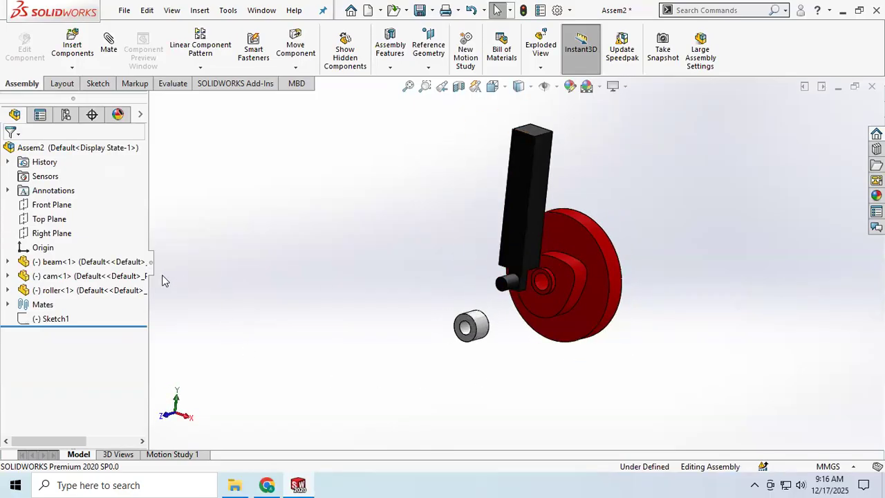
Start a new mate and move the beam away from the cam, past the roller, leaving the mate selections empty
left_click(108, 42)
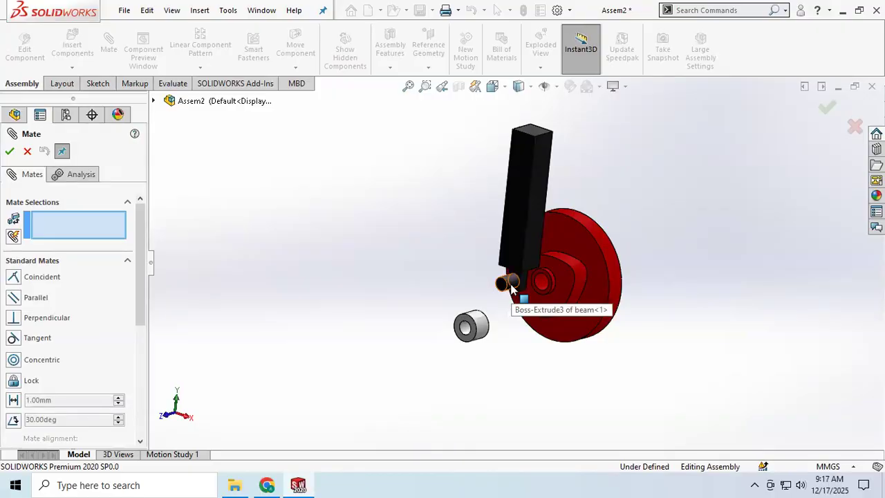
left_click(510, 285)
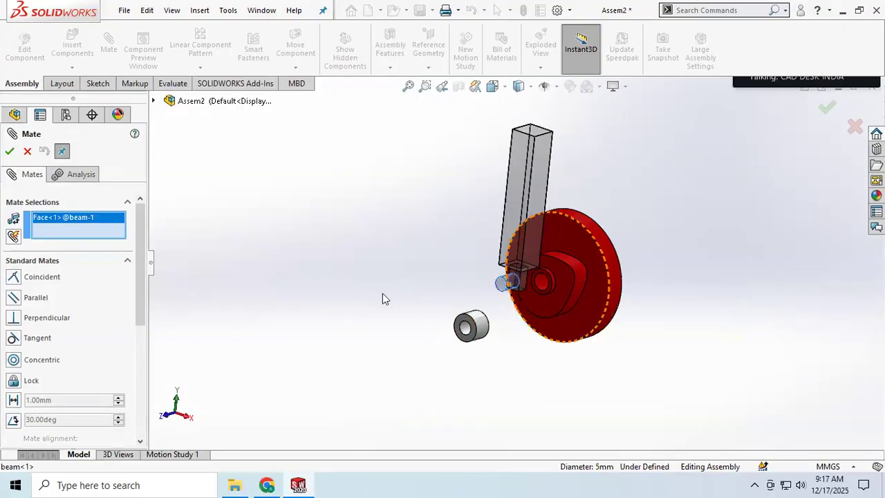
right_click(91, 216)
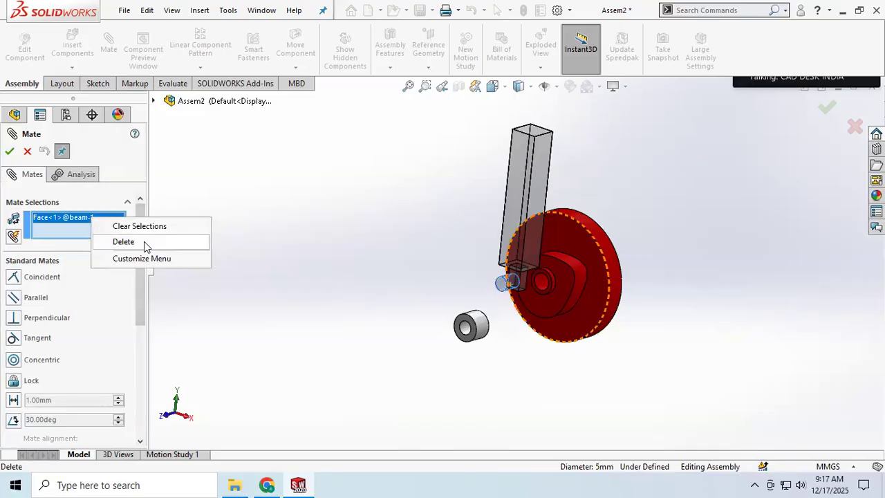
left_click(121, 241)
left_click_drag(525, 207, 366, 197)
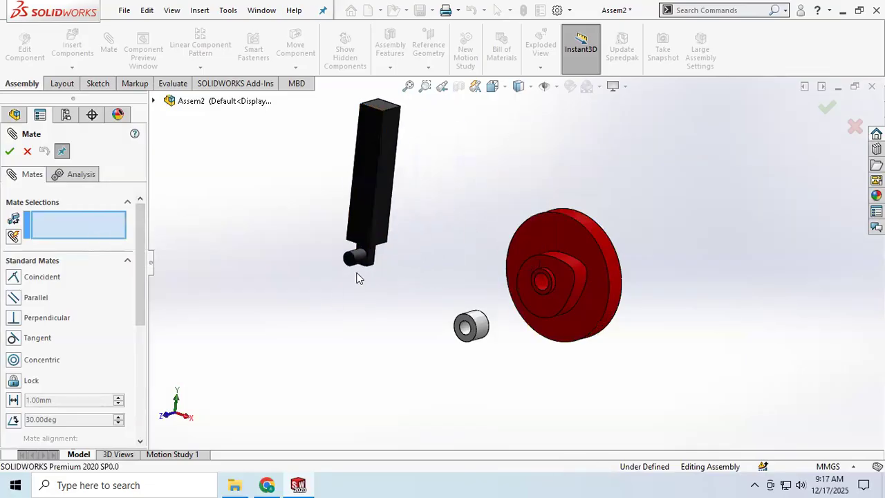
Add a concentric mate between the beam's cylindrical pin and the roller's bore
left_click(358, 261)
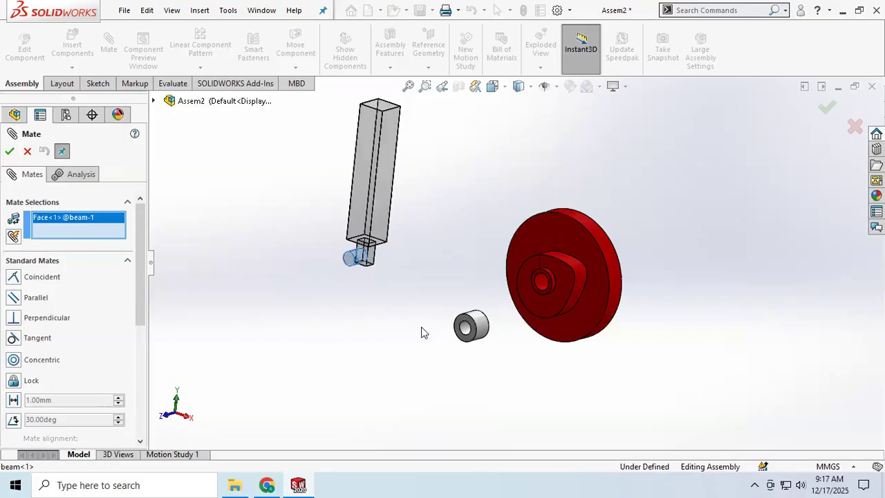
left_click(468, 331)
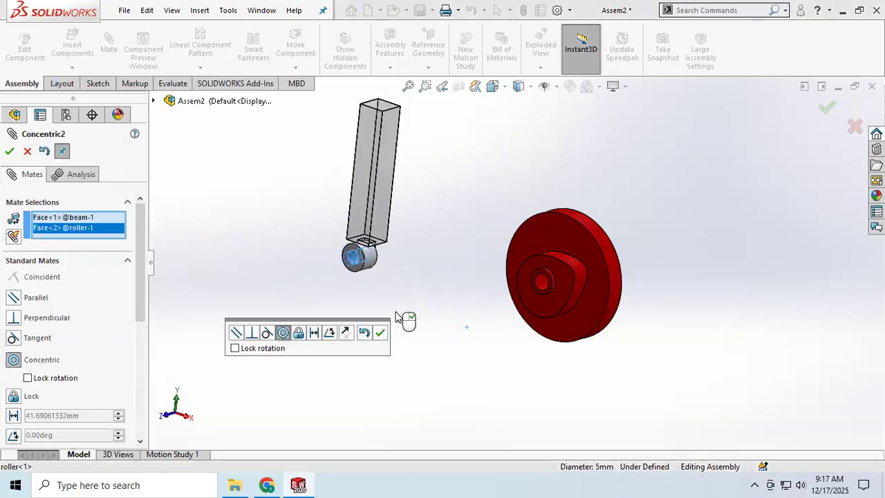
middle_click_drag(367, 274, 316, 262)
scroll(384, 278, "down", 4)
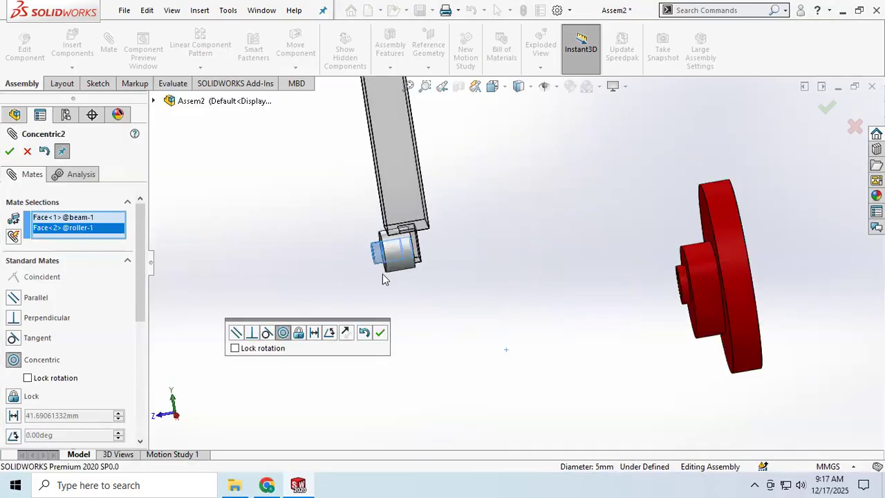
left_click(8, 153)
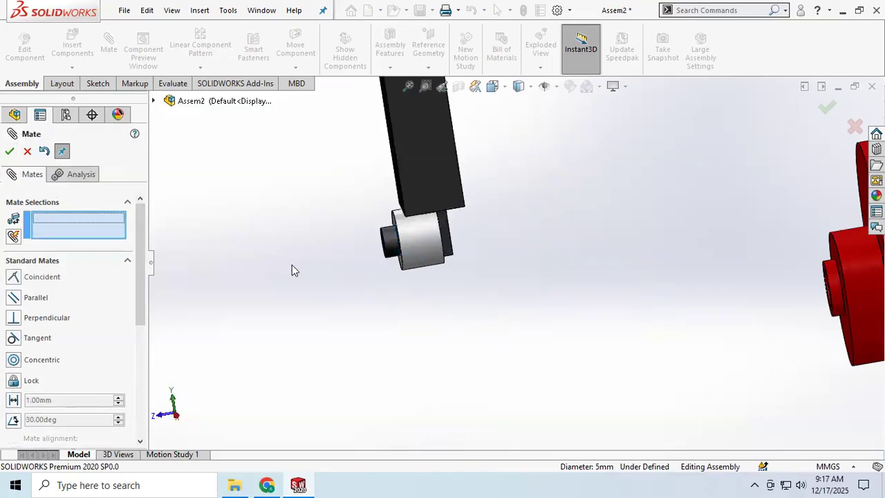
Add a coincident mate between the end face of the beam's pin and the roller's end face, then close the Mate command
middle_click_drag(291, 265, 357, 274)
scroll(362, 253, "down", 2)
left_click(361, 248)
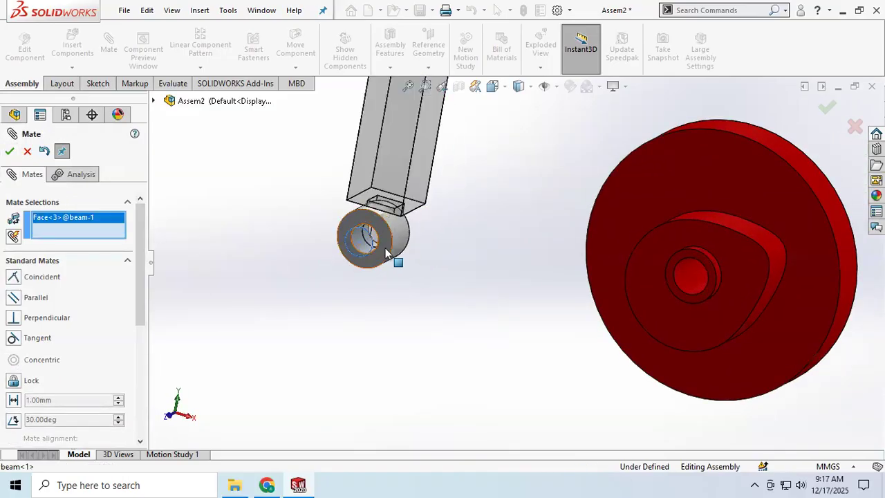
left_click(349, 243)
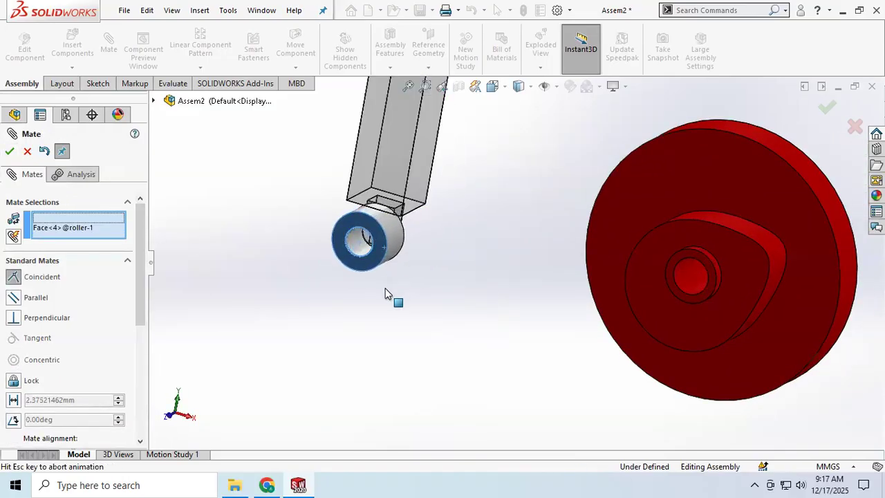
left_click(9, 151)
scroll(380, 255, "down", 3)
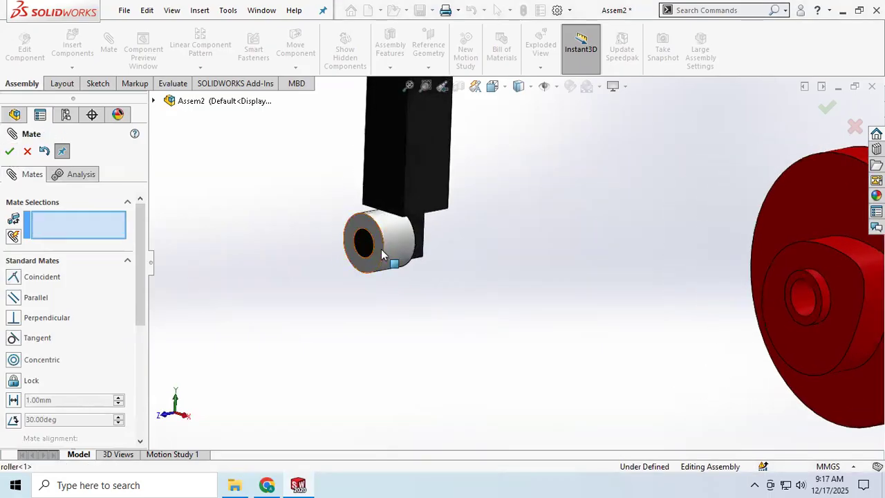
left_click_drag(398, 240, 494, 321)
scroll(493, 317, "down", 3)
scroll(494, 315, "up", 6)
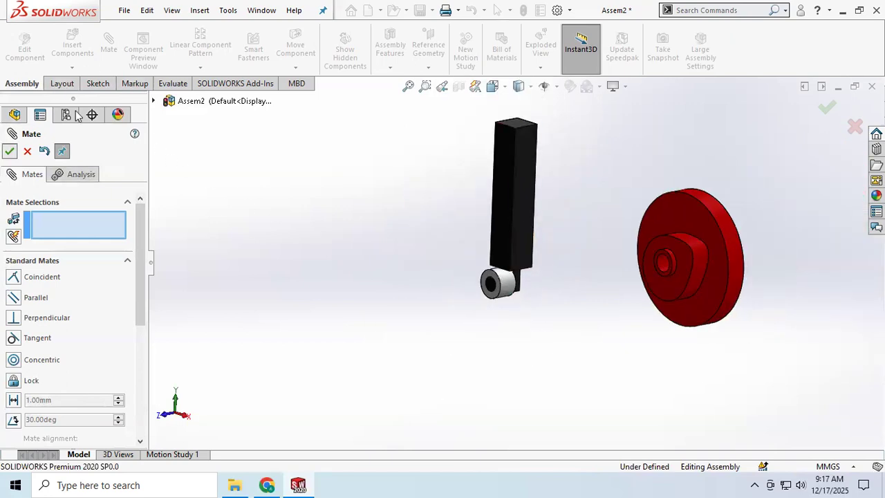
key("Escape")
Rotate the beam with Rotate Component in Free Drag mode so that its roller points toward the cam
left_click(296, 67)
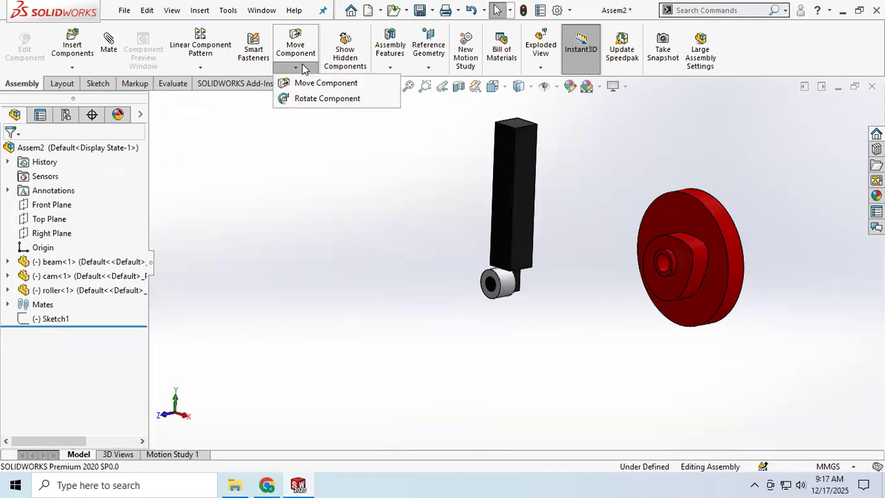
left_click(320, 99)
left_click_drag(521, 199, 460, 280)
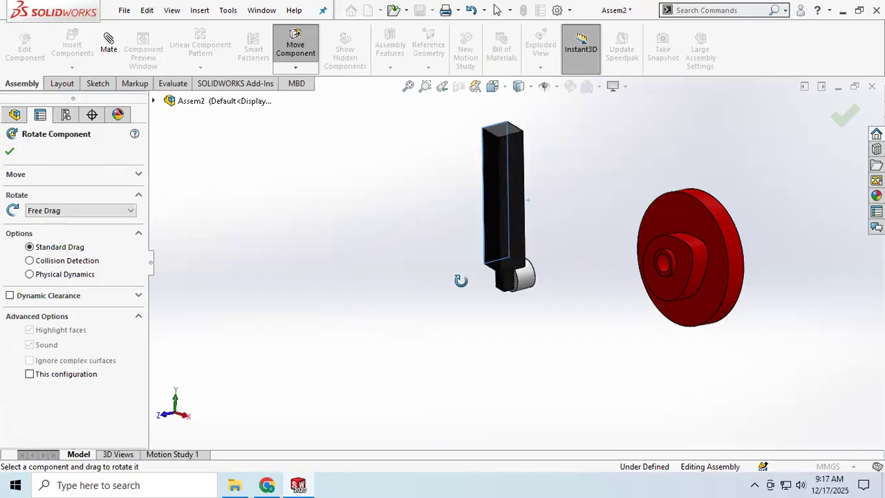
left_click(10, 151)
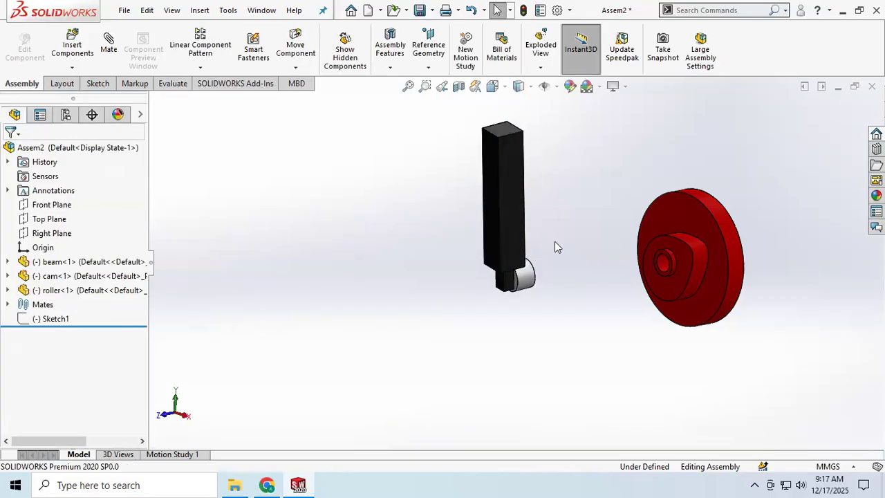
Move the beam and its roller upward beside the cam, keeping them clear of the disc
scroll(554, 242, "down", 2)
left_click(499, 219)
left_click_drag(505, 211, 519, 141)
key("Escape")
middle_click_drag(558, 201, 574, 189)
left_click(514, 293)
middle_click_drag(576, 240, 639, 230)
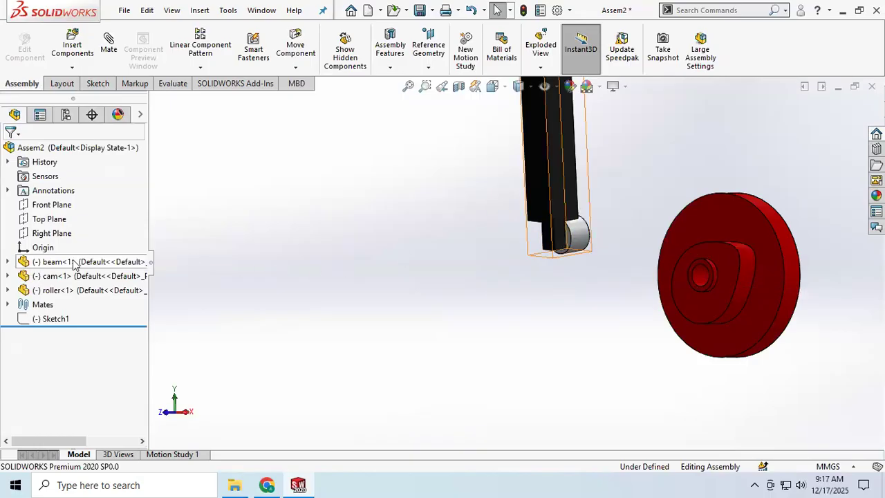
Try a mechanical cam mate using the cam's lobed side face as path and the roller's outer cylindrical face as follower
left_click(110, 47)
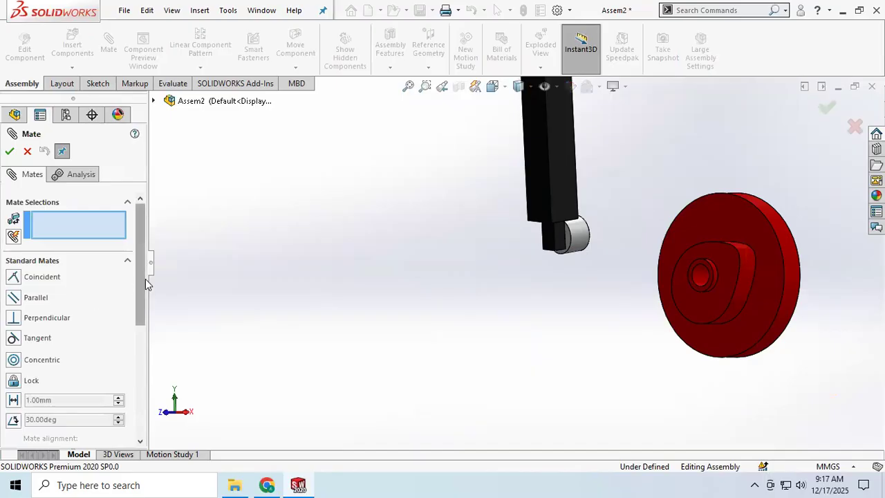
scroll(125, 361, "down", 5)
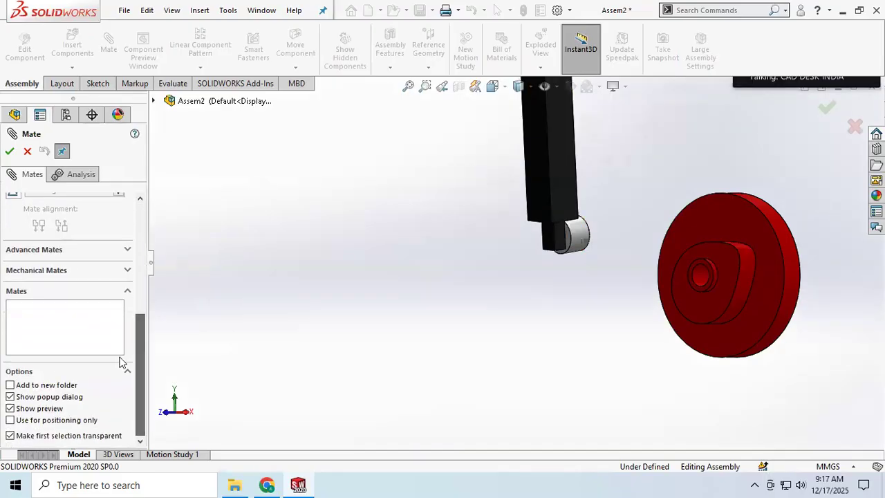
left_click(127, 269)
scroll(48, 230, "up", 4)
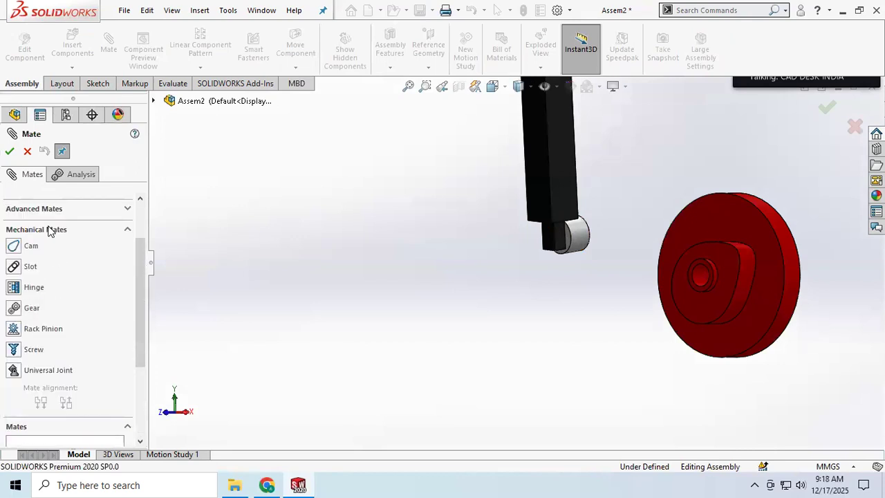
scroll(45, 249, "up", 1)
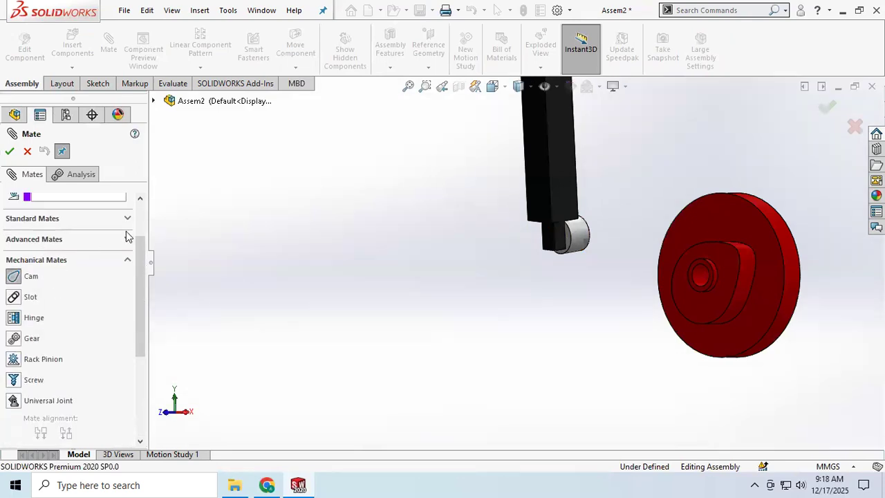
scroll(135, 240, "up", 2)
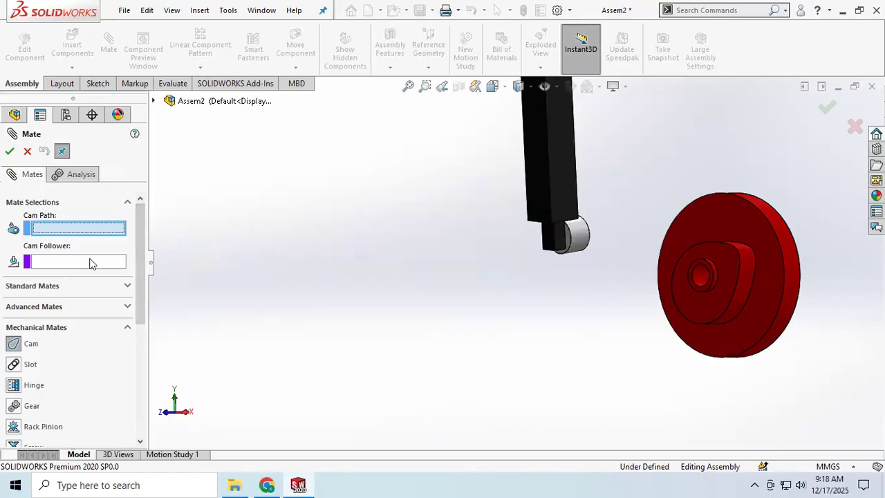
left_click(743, 267)
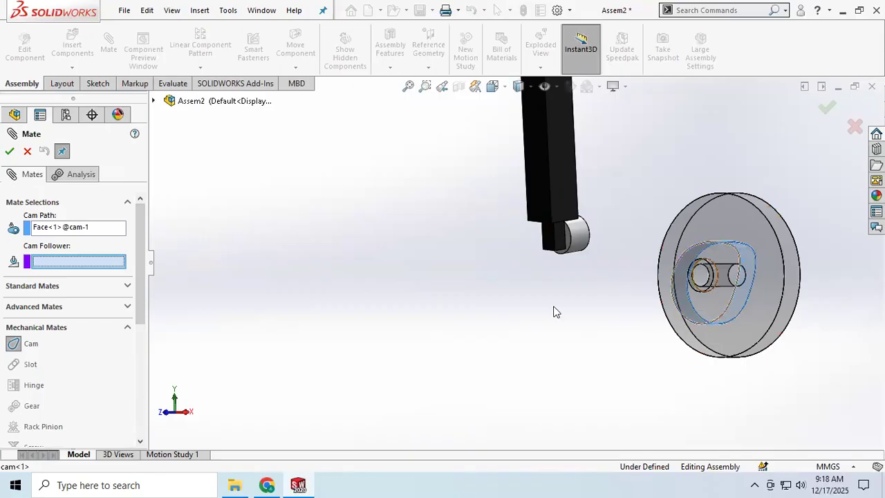
left_click(579, 244)
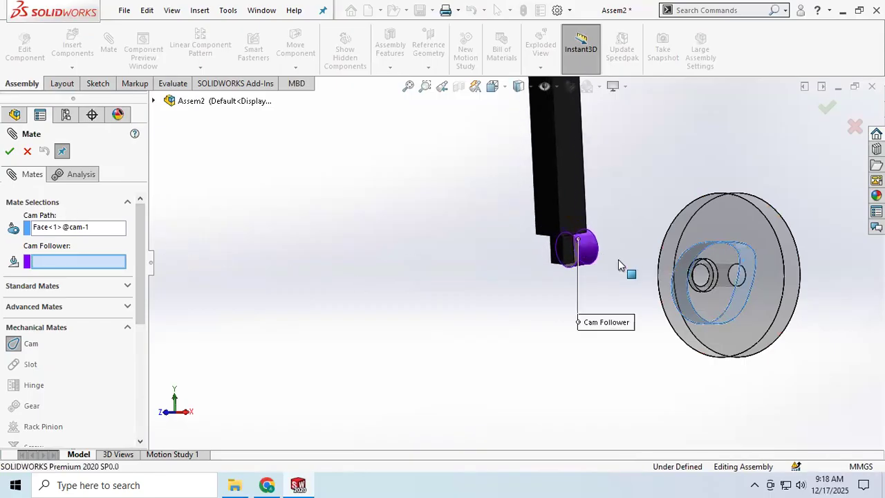
left_click(9, 152)
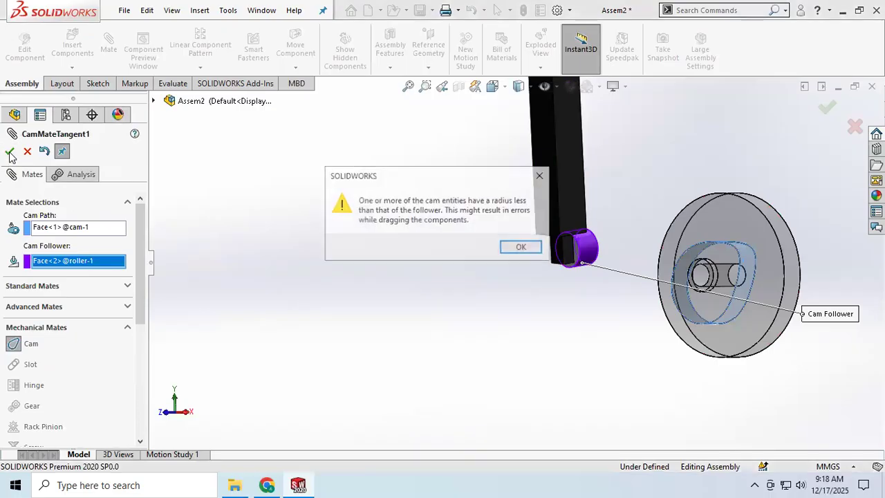
left_click(521, 249)
Move the beam to the cam and try to mate the roller's end face to the disc's flat face, then cancel
left_click_drag(562, 193, 701, 141)
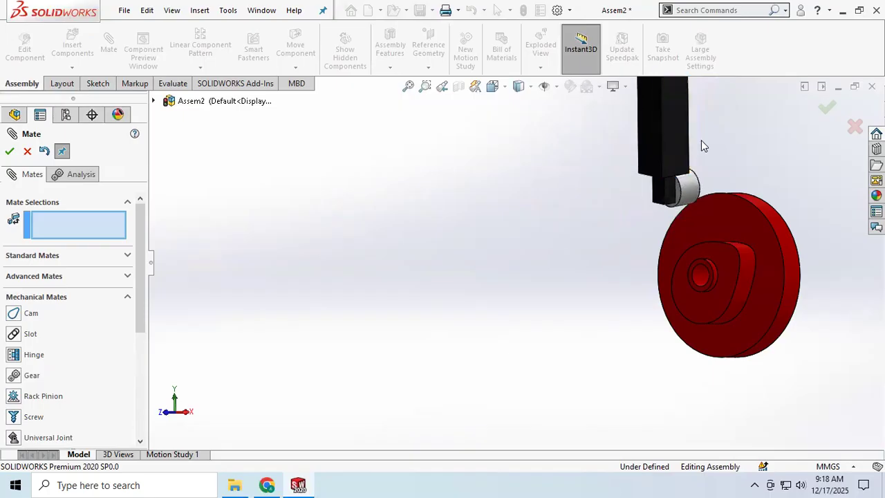
scroll(701, 141, "down", 4)
scroll(701, 140, "up", 5)
middle_click_drag(582, 251, 587, 293)
scroll(523, 294, "down", 3)
left_click(523, 291)
left_click(592, 281)
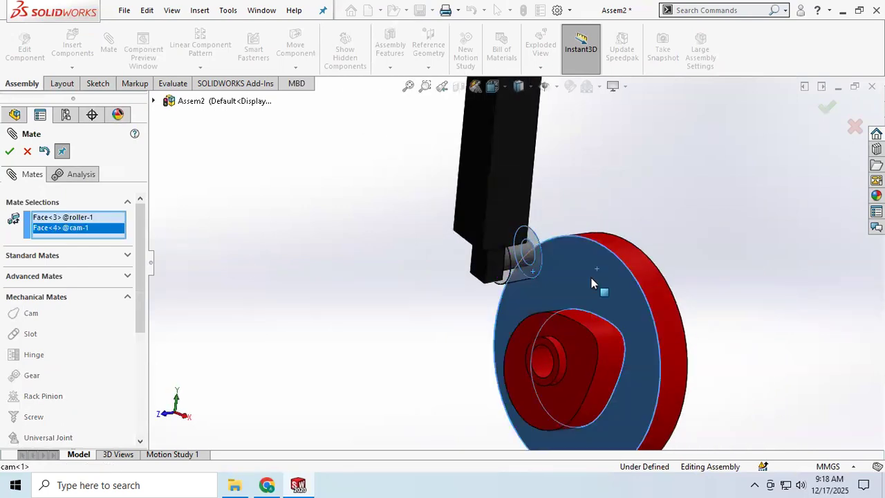
left_click(9, 151)
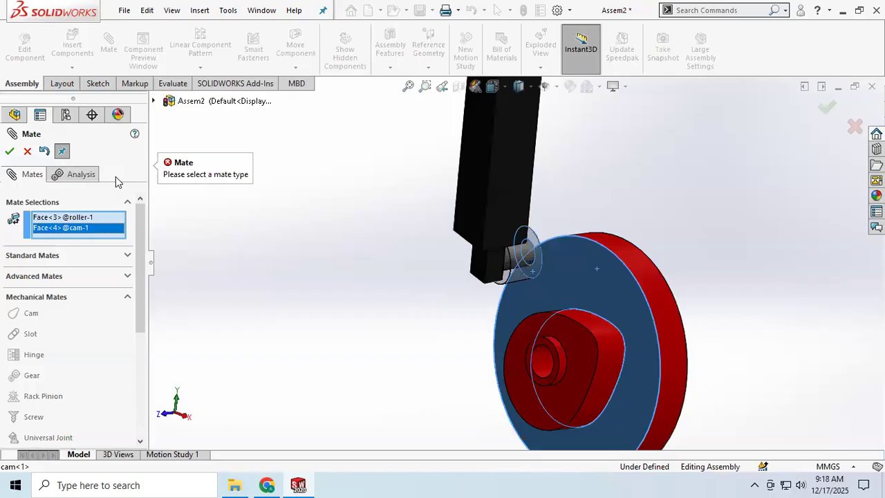
left_click(27, 152)
Try a parallel mate between the roller's outer cylindrical face and the cam's lobed side face
middle_click_drag(541, 276, 522, 255)
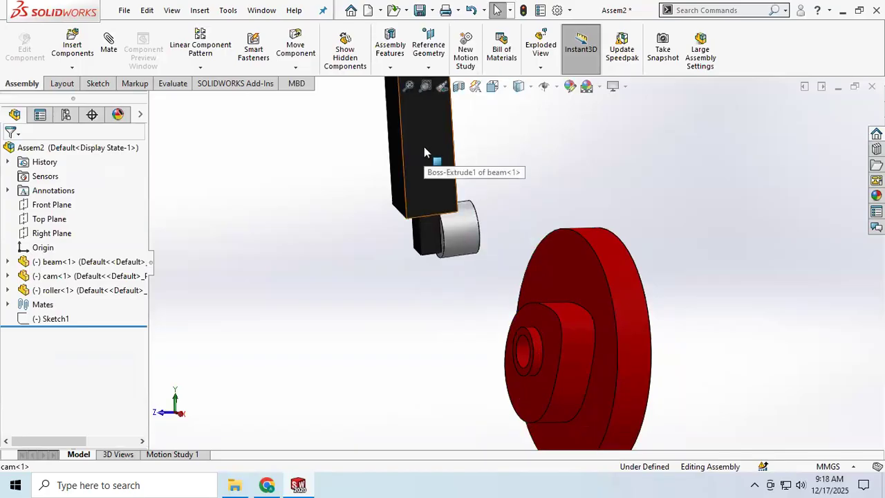
left_click(453, 240)
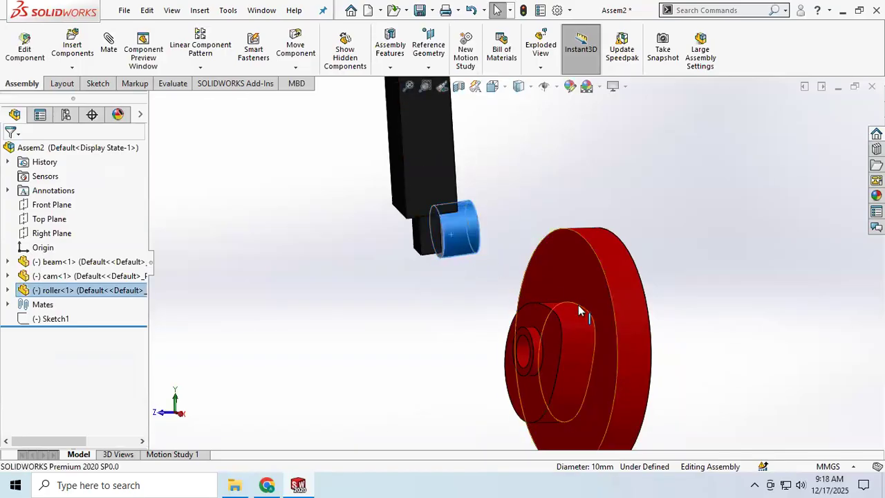
left_click(569, 314)
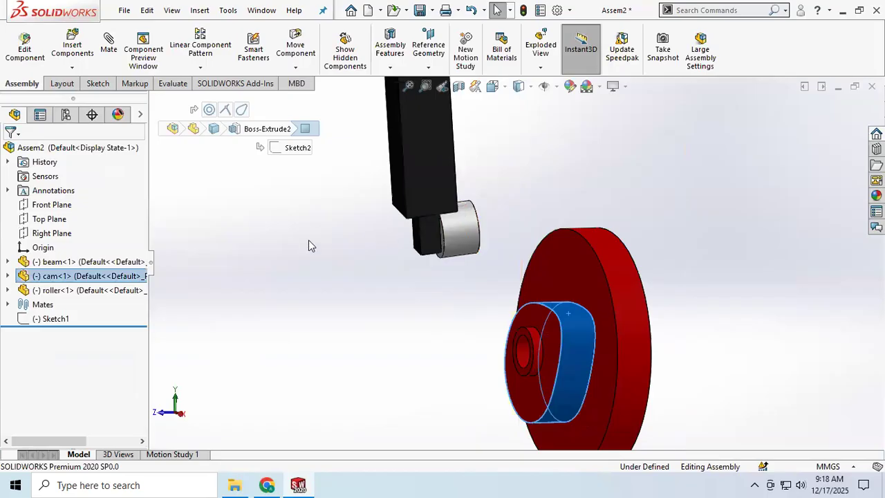
left_click(202, 233)
left_click(106, 44)
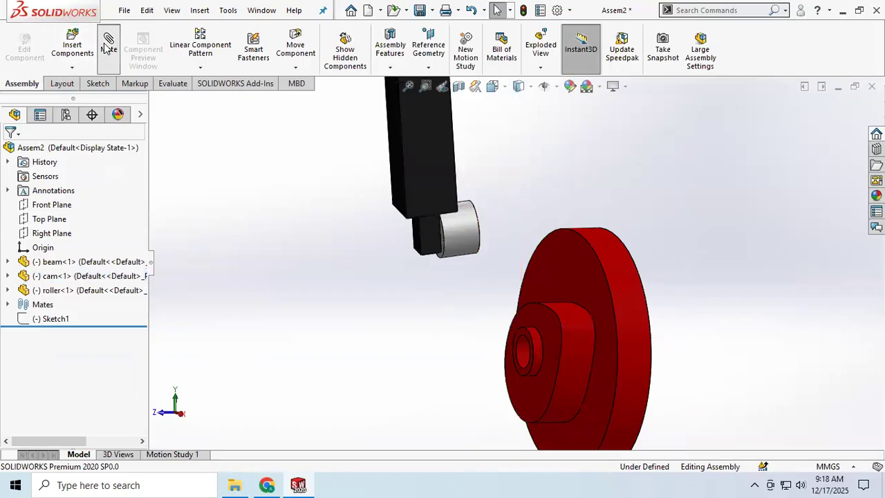
left_click(464, 235)
left_click(587, 336)
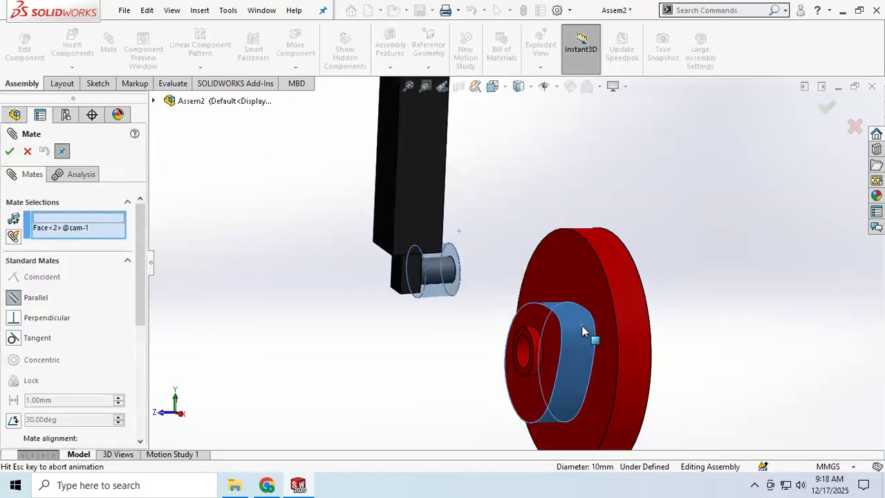
left_click_drag(410, 232, 450, 221)
left_click(9, 150)
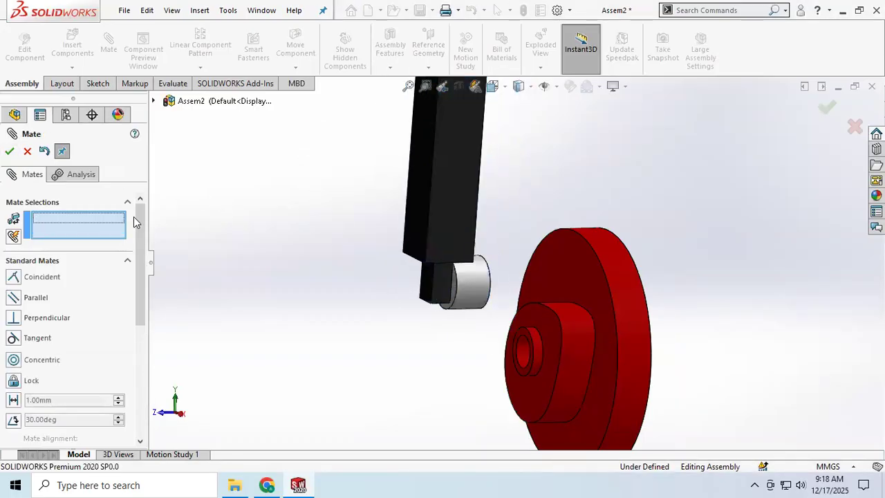
Try to mate the cam disc's flat face to the roller's outer face, move the beam over the cam, and cancel
left_click(573, 282)
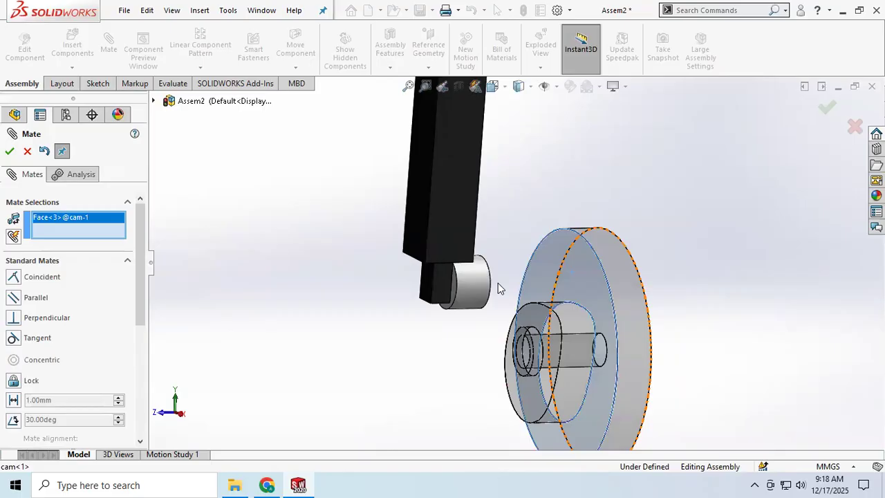
left_click(468, 288)
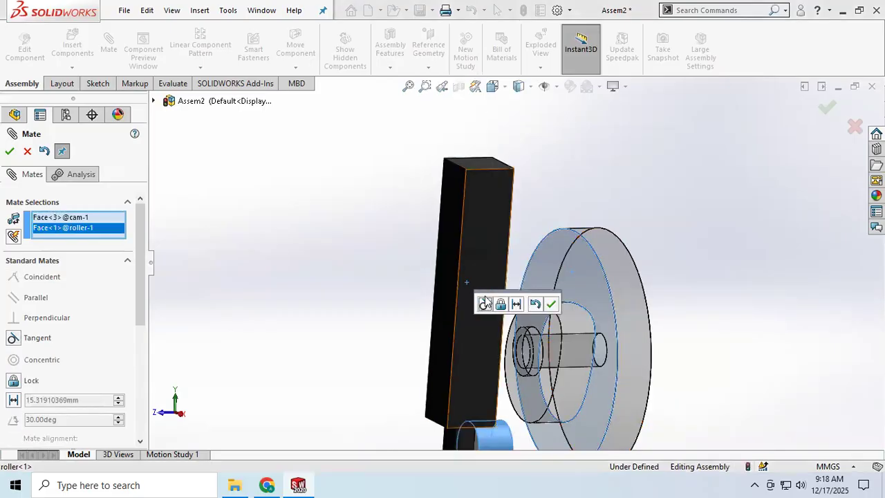
left_click_drag(490, 267, 581, 103)
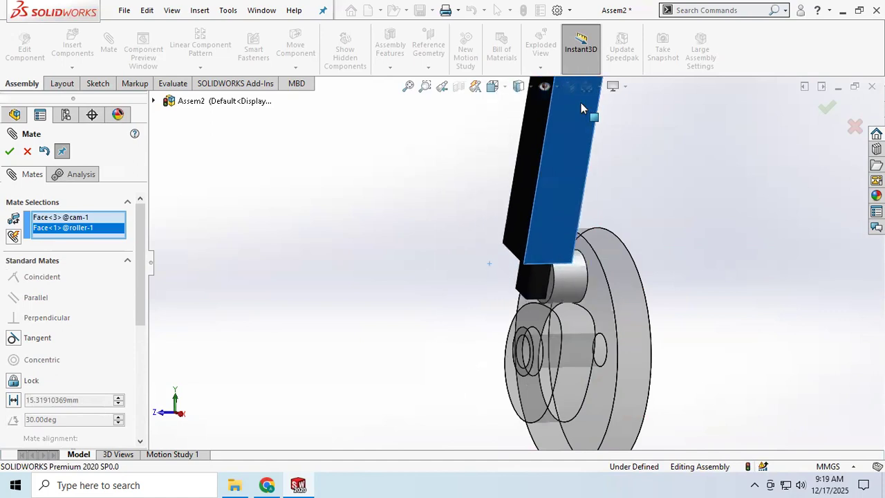
left_click(9, 151)
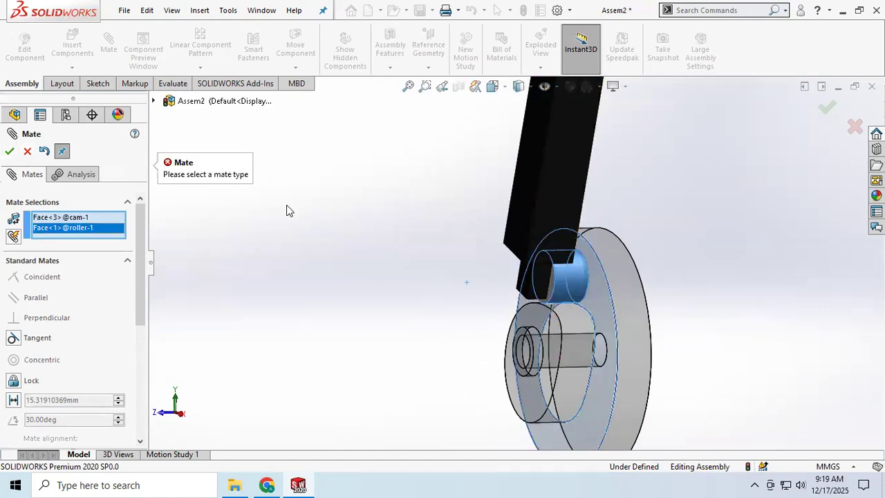
left_click(26, 151)
Rotate the cam and swing the beam around it to check how the cam, roller and beam move
left_click_drag(567, 326, 623, 321)
scroll(622, 320, "up", 3)
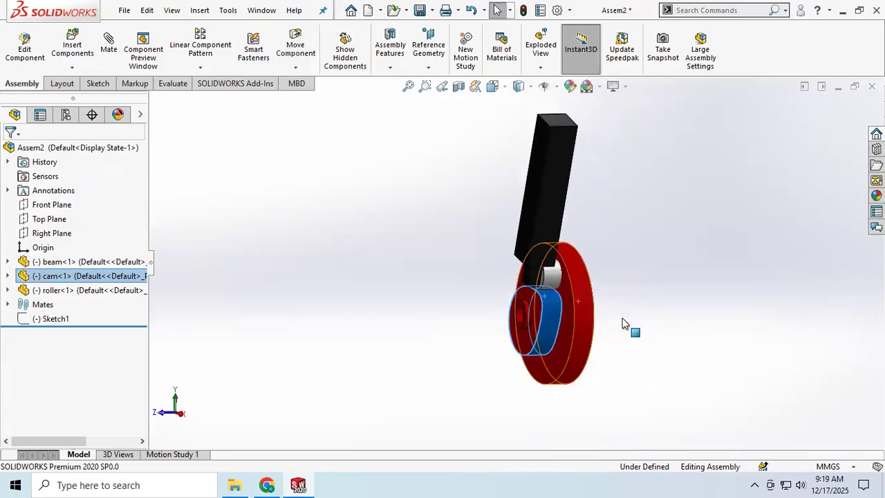
middle_click_drag(568, 293, 588, 306)
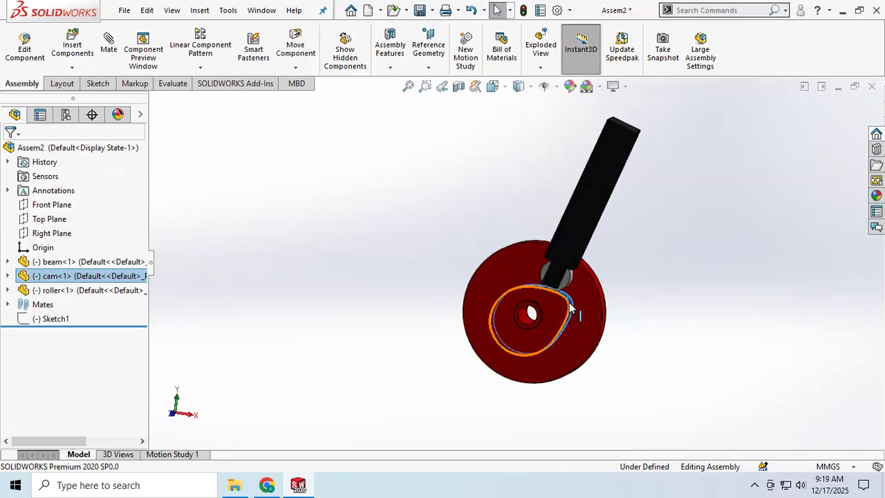
left_click_drag(565, 335, 592, 295)
left_click_drag(600, 198, 518, 171)
middle_click_drag(569, 188, 608, 198)
Reposition the beam and roller alongside the cam's lobed profile and examine their alignment from the side
left_click_drag(640, 173, 292, 140)
middle_click_drag(398, 228, 459, 292)
left_click_drag(456, 339, 453, 303)
scroll(453, 303, "down", 5)
left_click_drag(384, 239, 352, 174)
middle_click_drag(486, 220, 430, 161)
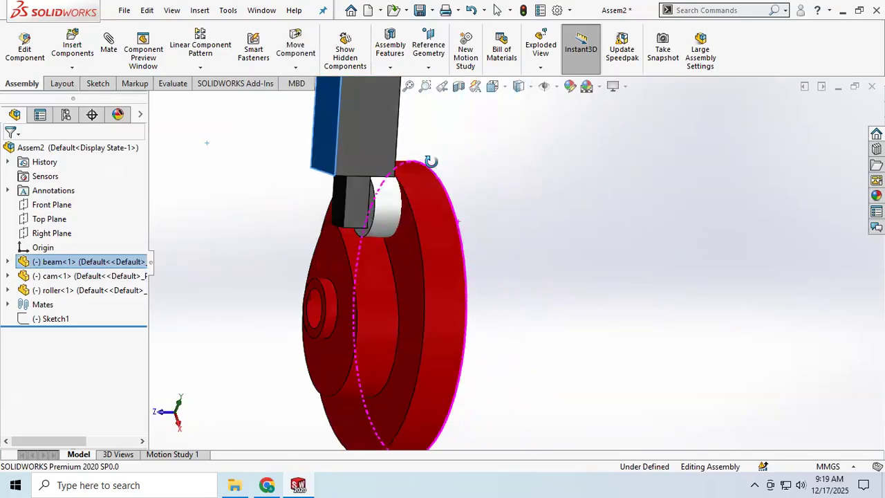
left_click_drag(380, 276, 371, 210)
left_click(383, 155)
left_click_drag(382, 156, 310, 97)
left_click(369, 289)
left_click_drag(369, 289, 402, 261)
scroll(423, 255, "up", 3)
Swing the beam and roller clear of the cam disc and view the cam face-on
middle_click_drag(428, 253, 405, 310)
left_click_drag(412, 168, 421, 109)
middle_click_drag(462, 159, 526, 205)
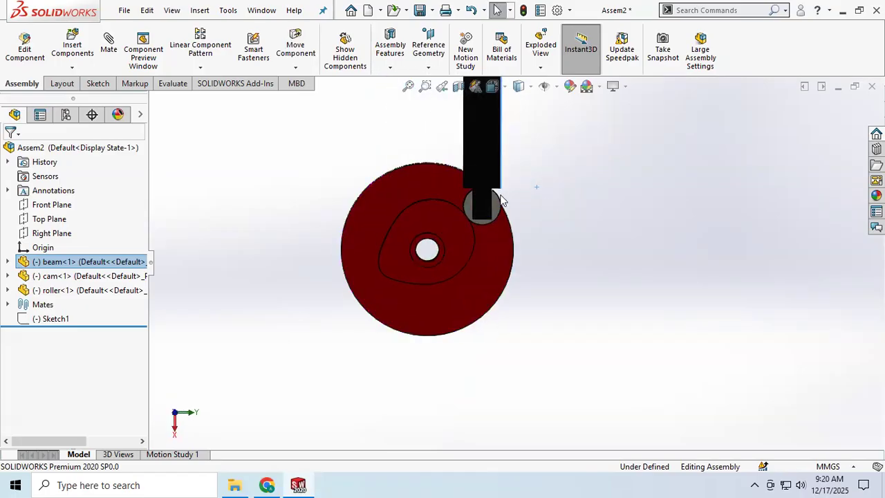
left_click_drag(486, 161, 539, 155)
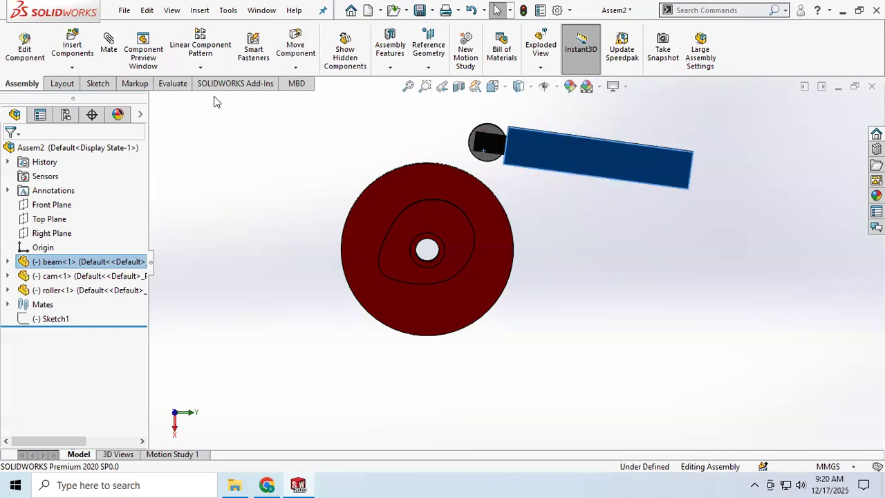
Examine the mechanical mate types offered by the Mate command, and leave it without adding a mate
left_click(114, 51)
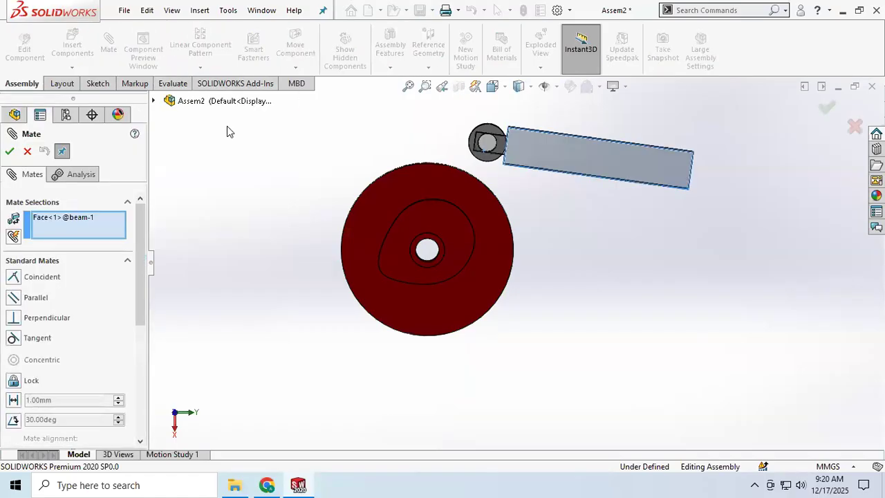
left_click_drag(140, 277, 148, 408)
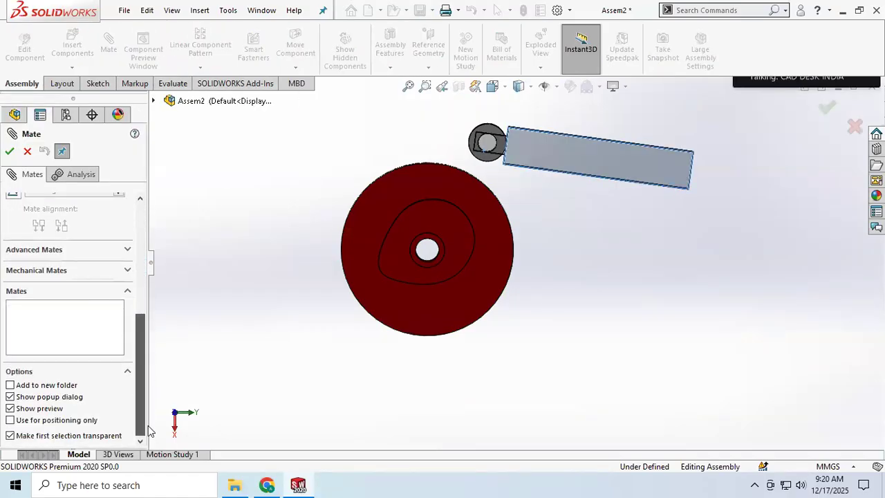
left_click(114, 273)
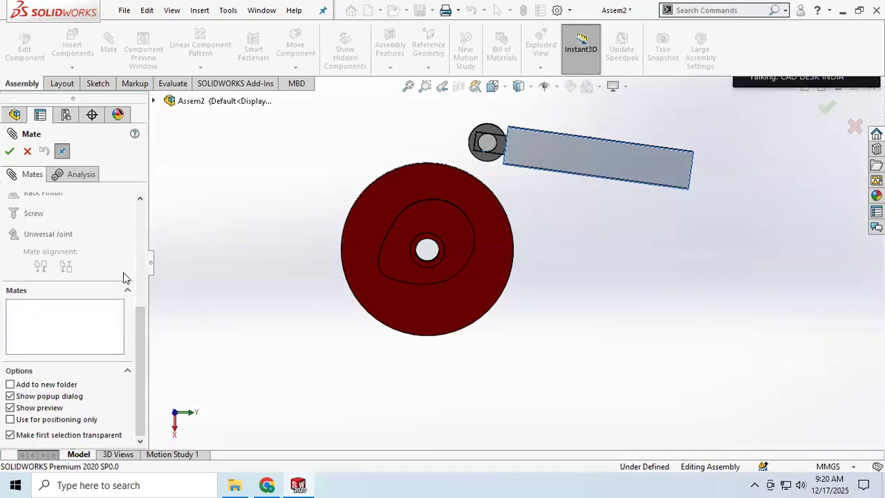
scroll(76, 283, "up", 5)
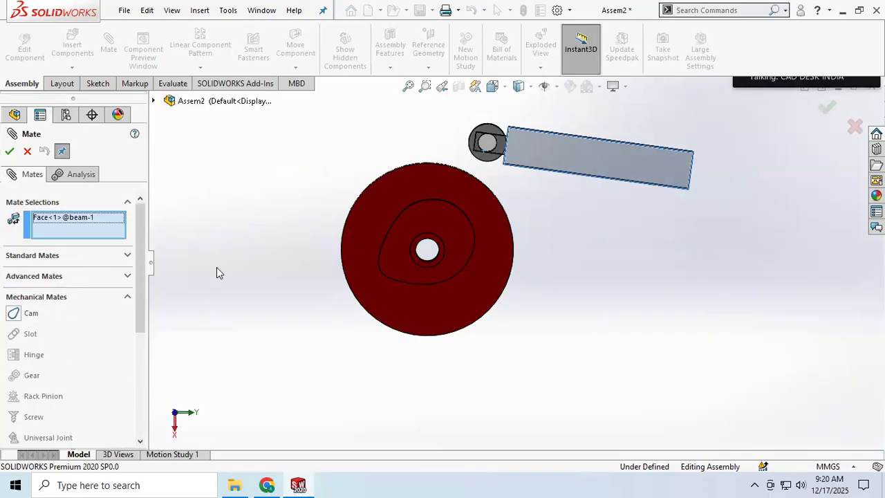
left_click(28, 152)
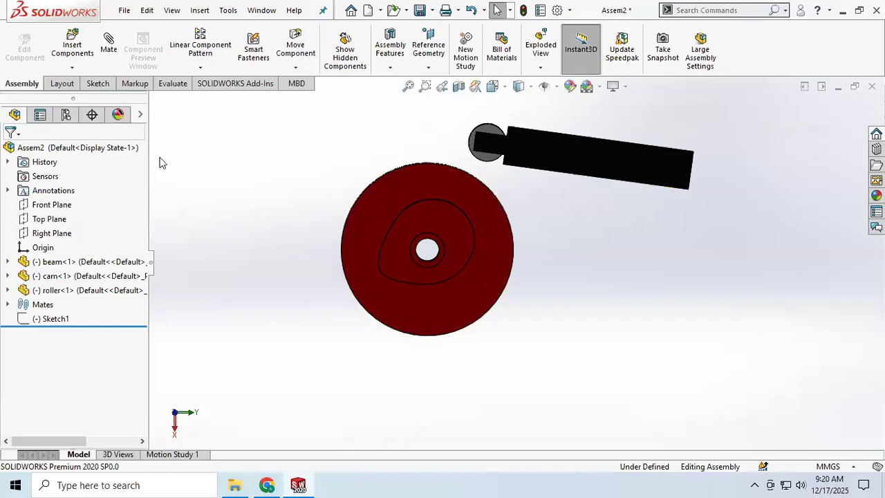
left_click(108, 52)
scroll(100, 273, "down", 5)
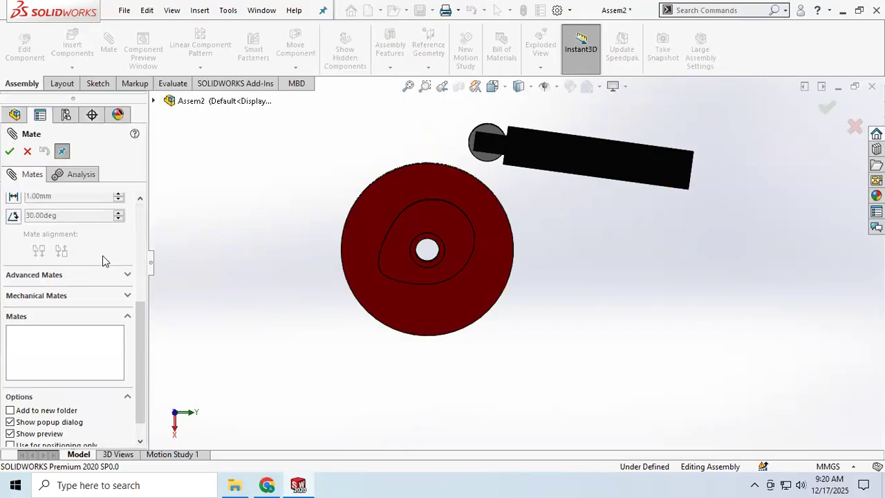
left_click(127, 271)
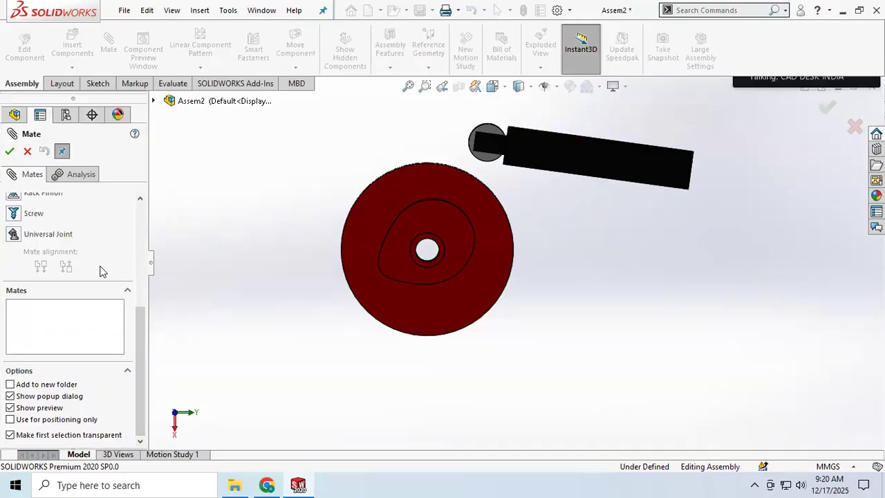
scroll(101, 271, "up", 5)
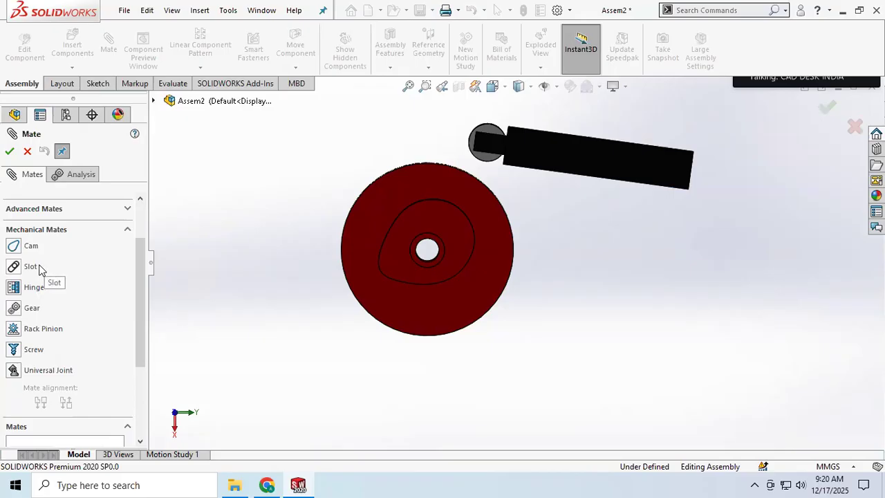
left_click(124, 11)
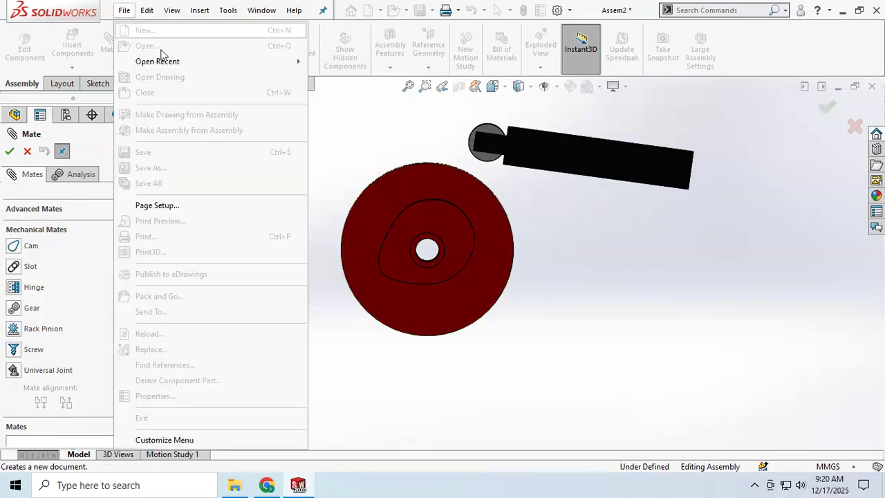
left_click(193, 132)
left_click(28, 151)
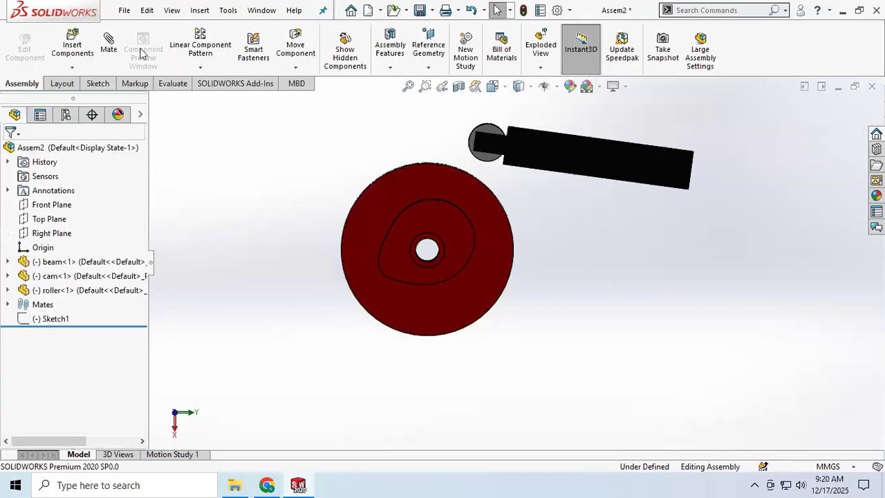
Close the cam assembly without saving its changes
left_click(126, 11)
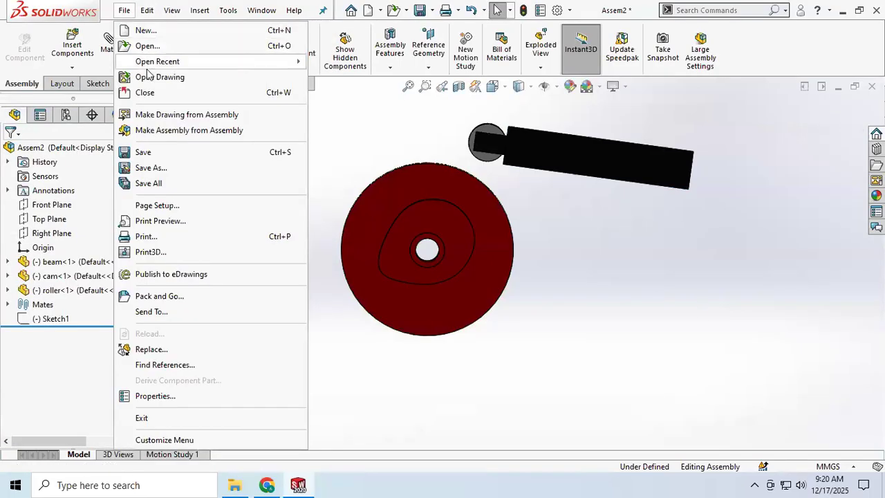
left_click(151, 95)
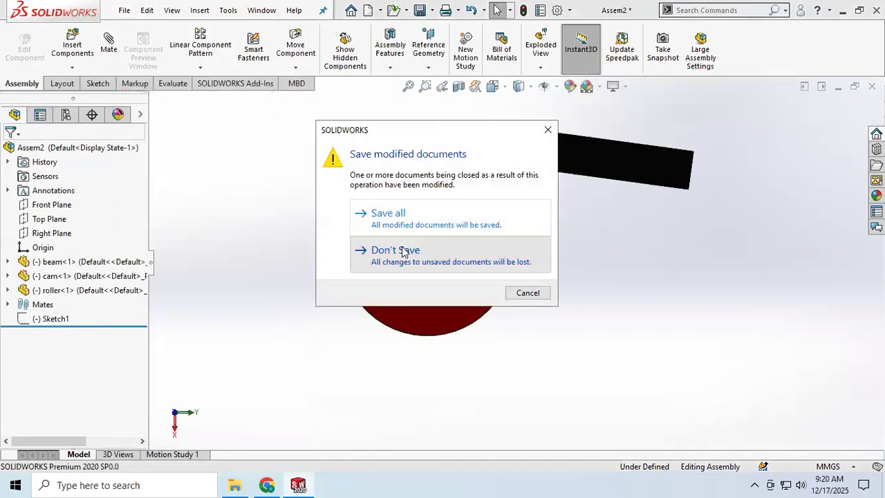
left_click(403, 250)
left_click(125, 10)
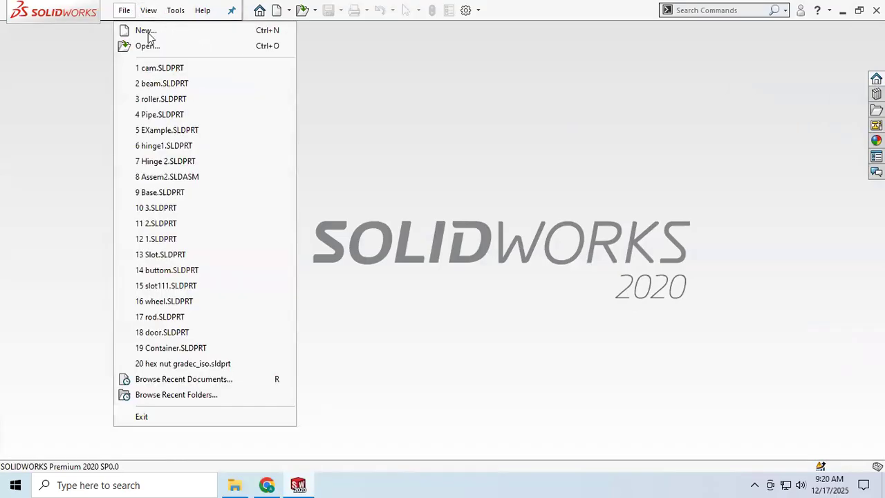
left_click(147, 31)
left_click(521, 353)
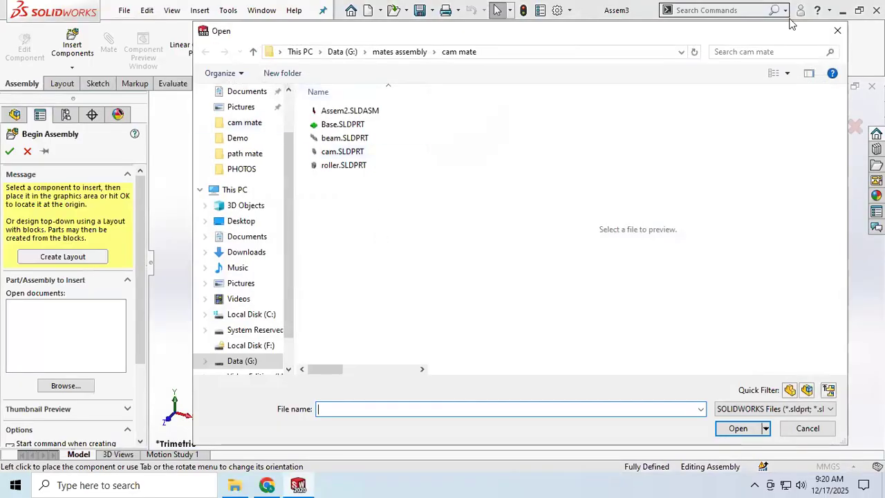
left_click(398, 52)
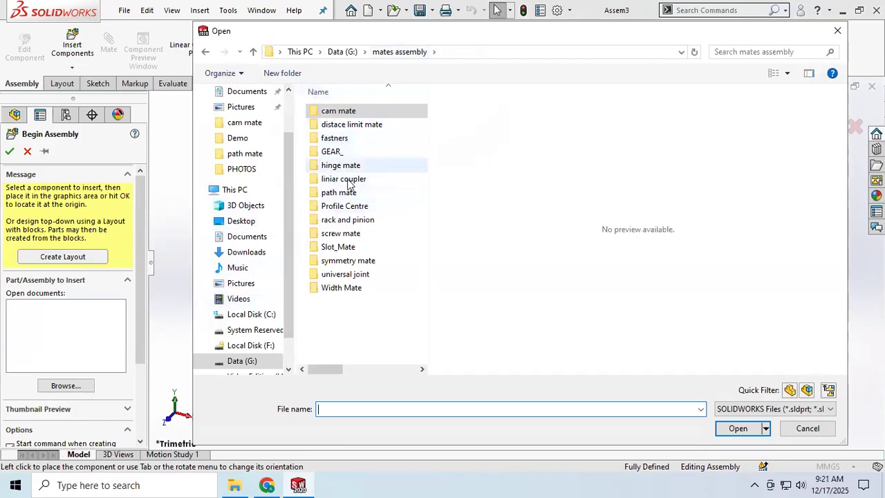
left_click(344, 248)
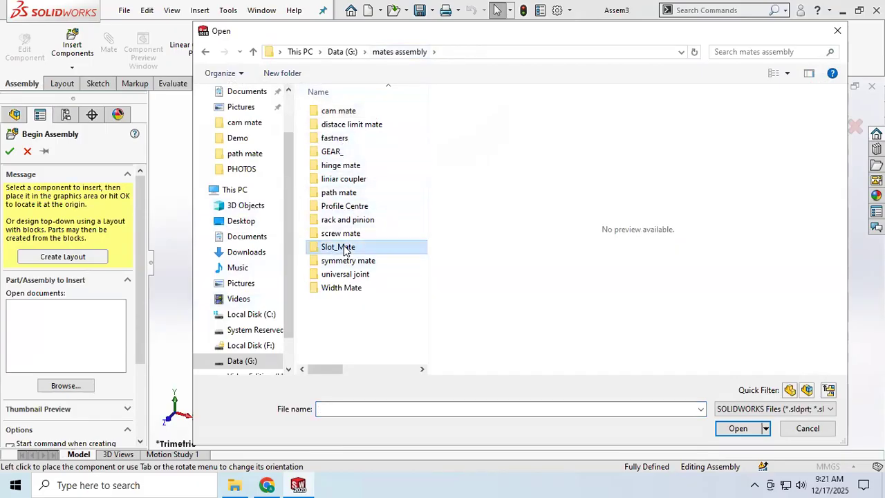
double_click(343, 249)
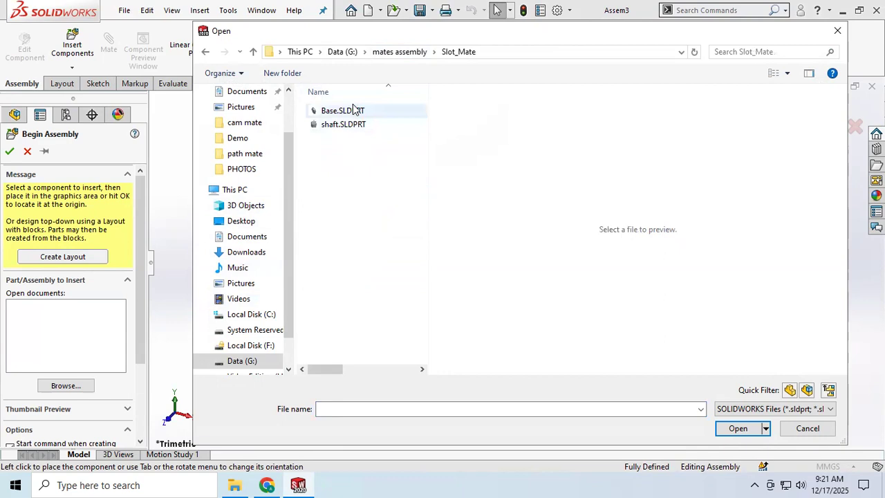
left_click(835, 31)
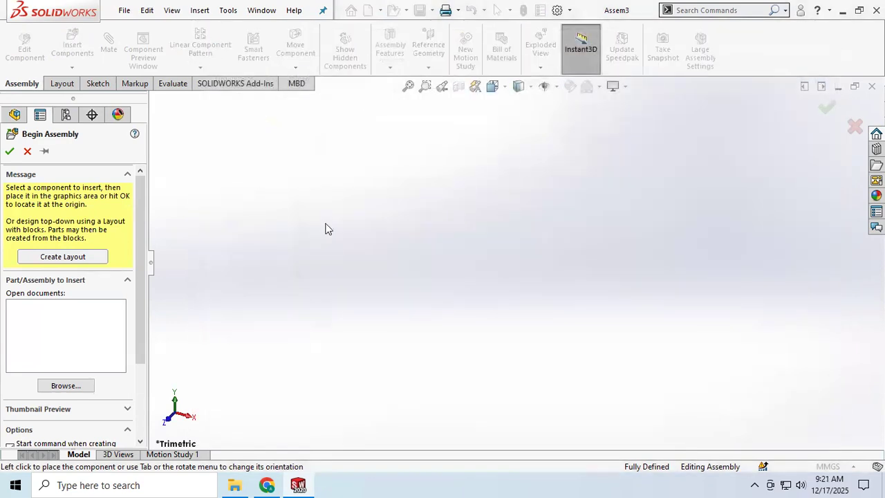
left_click(171, 11)
left_click(30, 152)
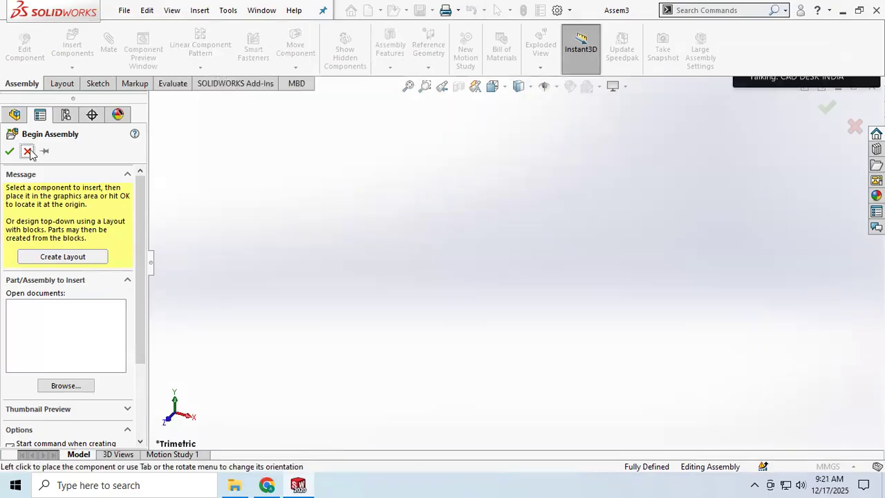
left_click(27, 152)
left_click(124, 10)
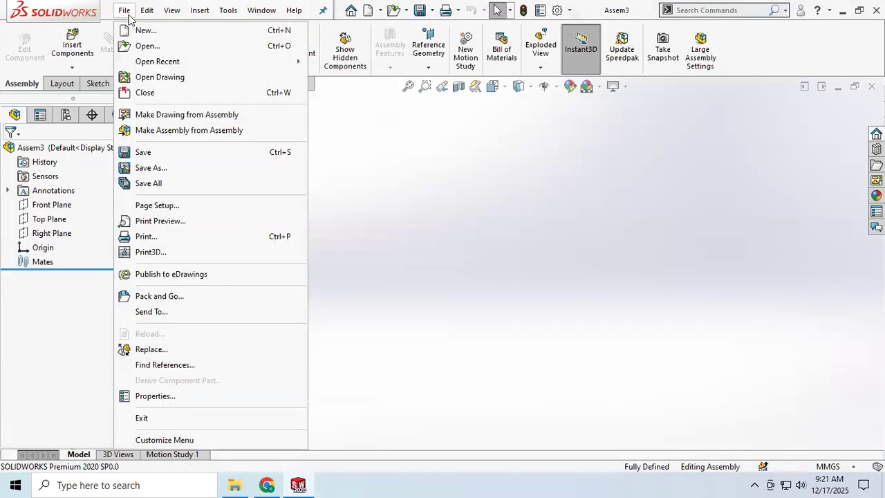
left_click(148, 92)
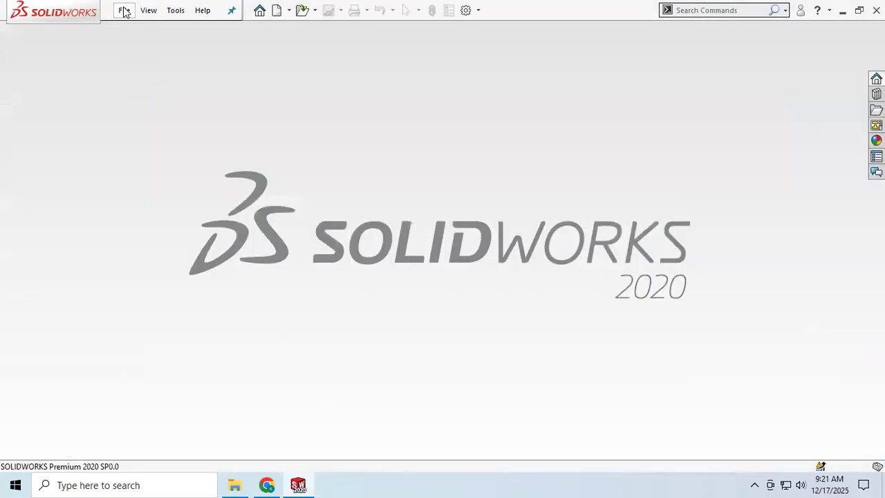
Create a new part document
left_click(125, 11)
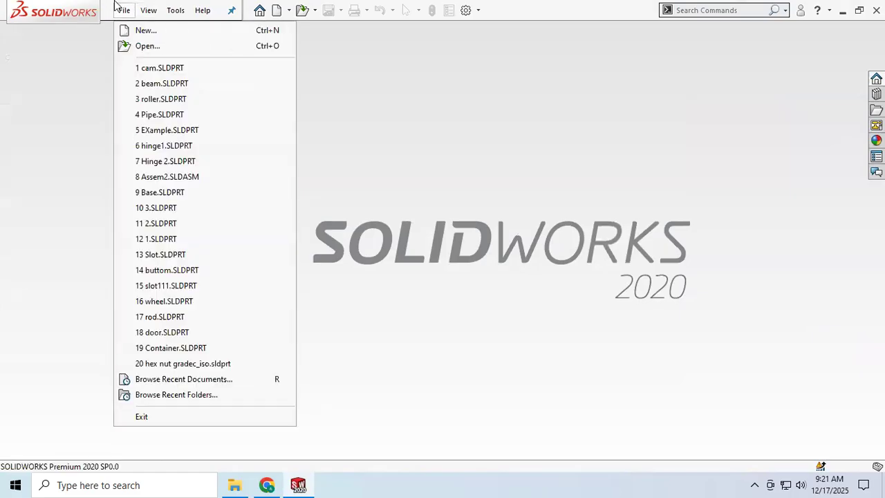
left_click(146, 32)
left_click(314, 198)
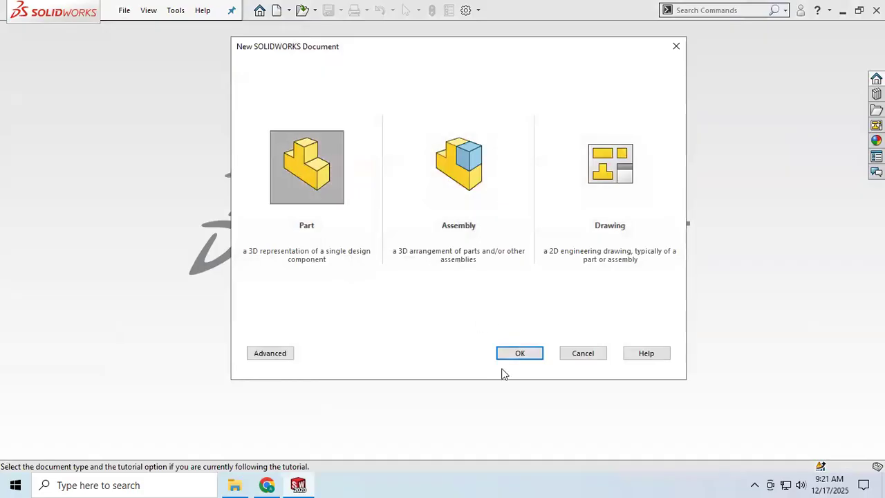
left_click(520, 353)
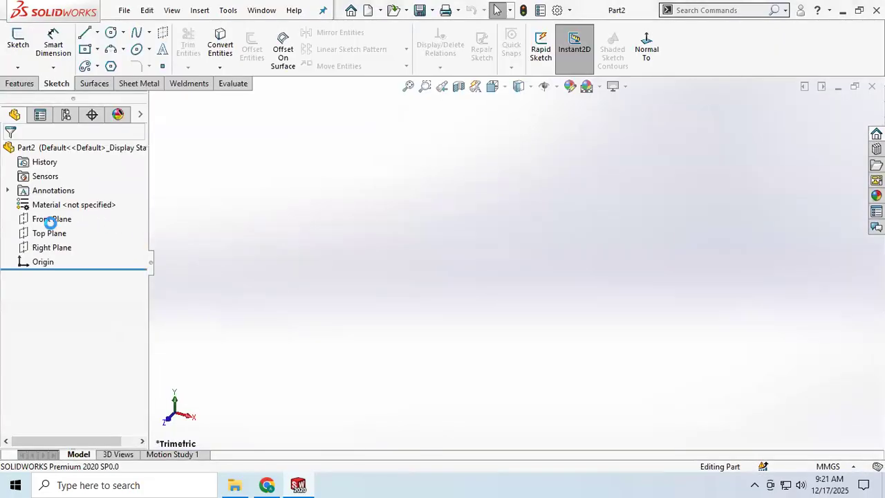
Sketch a circle about 174 mm in diameter on the Front Plane, centred on the origin
left_click(41, 218)
left_click(16, 42)
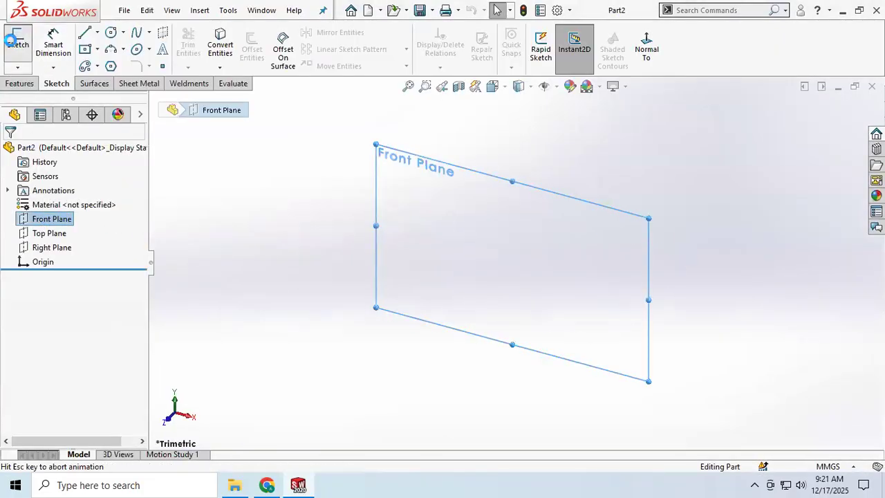
left_click(111, 34)
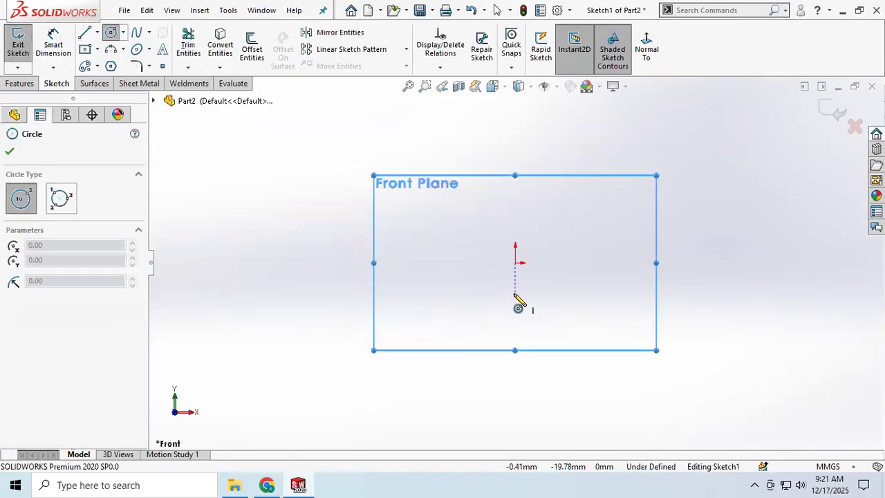
left_click(516, 263)
left_click(631, 343)
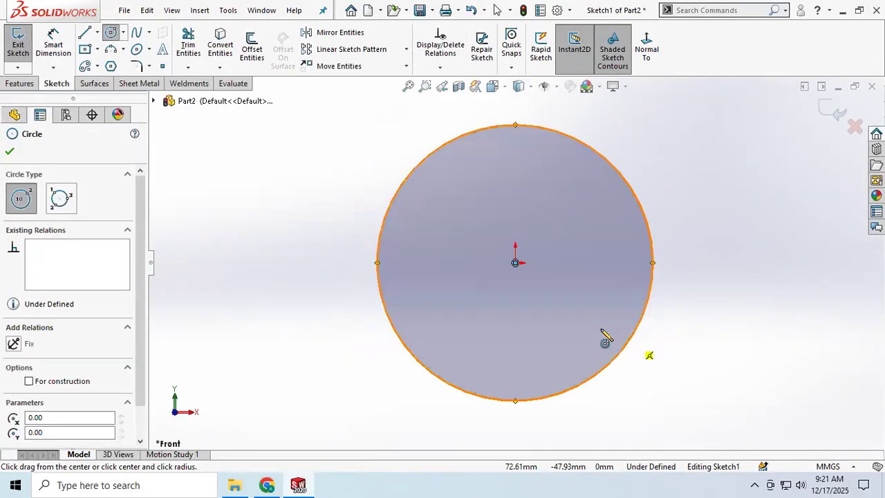
key("Escape")
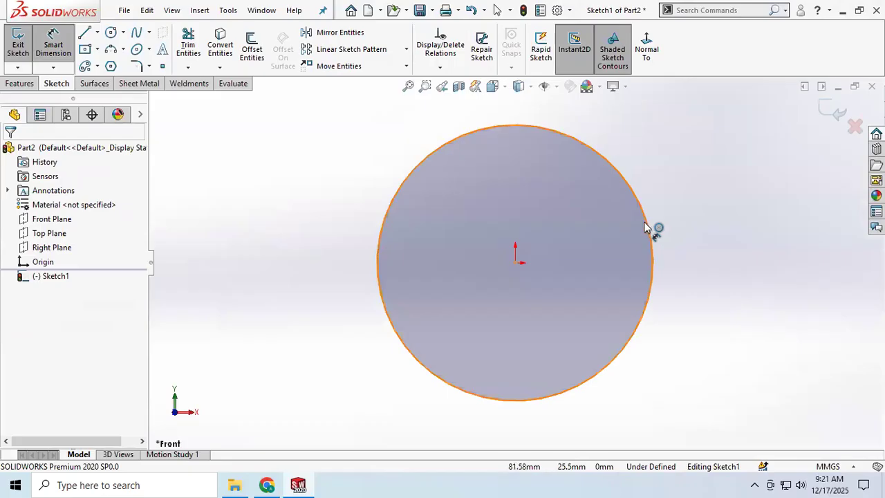
Dimension the circle's diameter as 200 mm
left_click(647, 228)
left_click(719, 175)
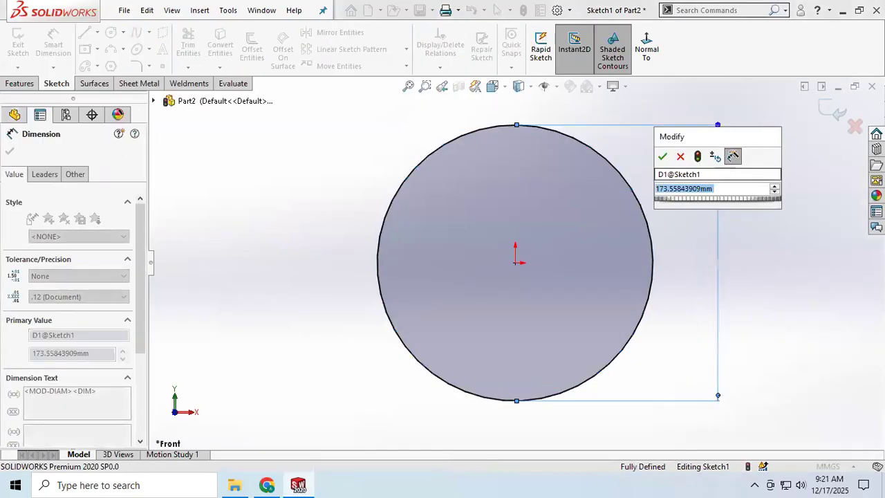
type("15")
key("BackSpace")
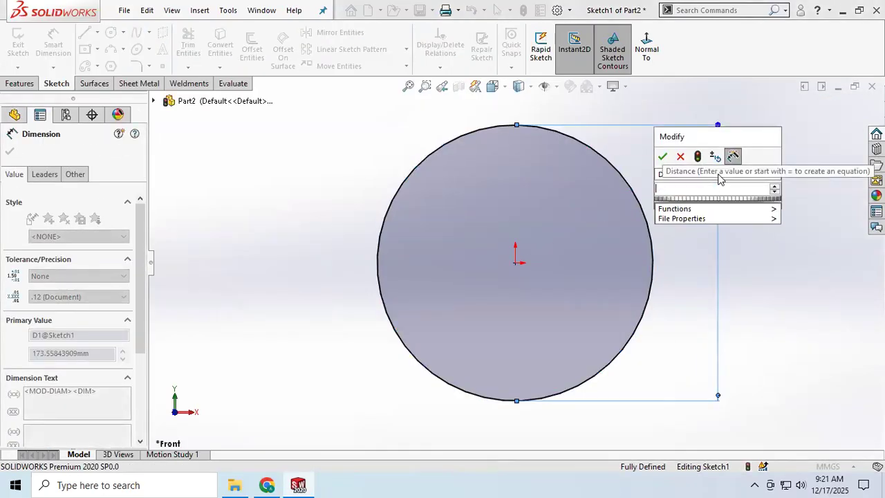
type("200")
key("Return")
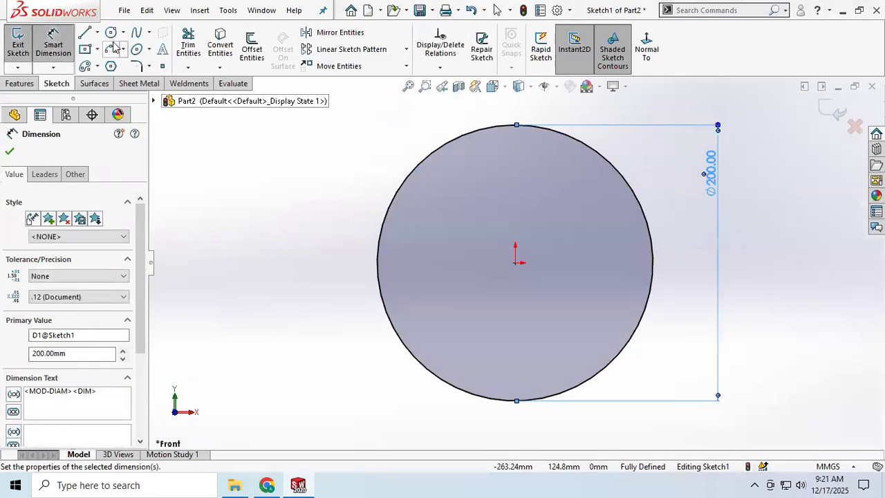
Sketch a centerpoint arc slot centred on the origin, about 68 mm centreline radius, 183° sweep and 33 mm wide, arching over the disc's upper half
left_click(99, 67)
left_click(99, 67)
left_click(99, 67)
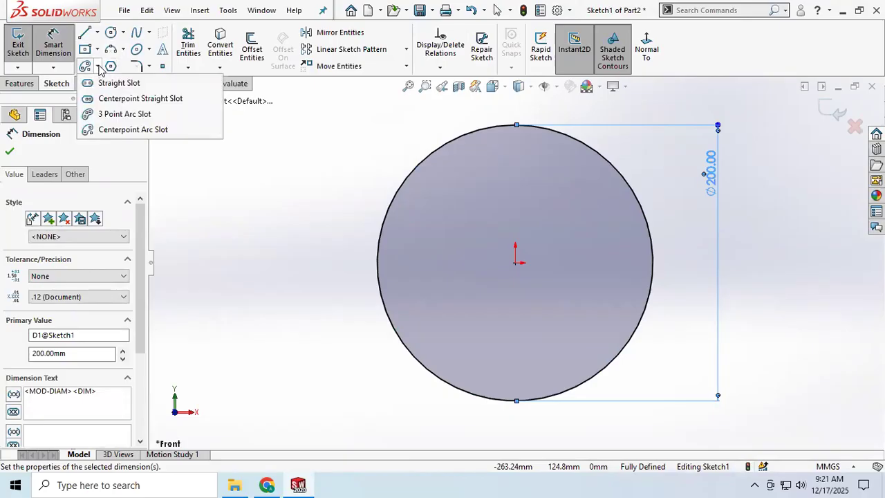
left_click(99, 67)
left_click(99, 67)
left_click(98, 67)
left_click(99, 67)
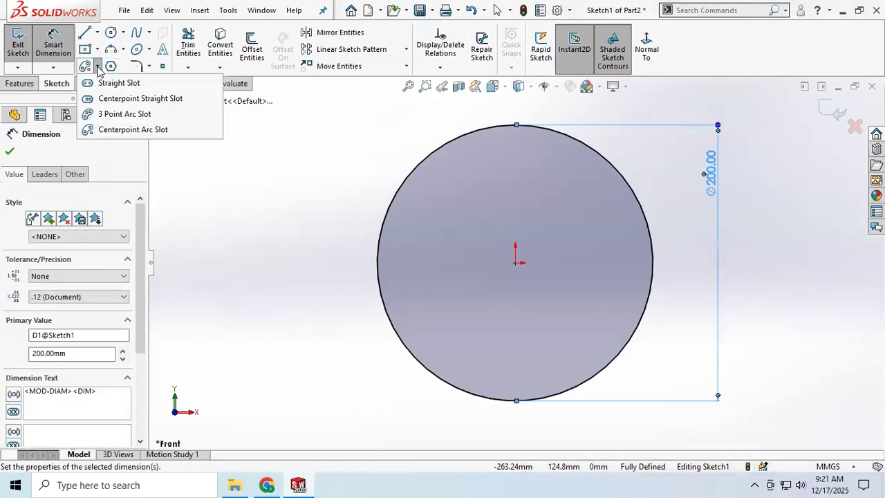
left_click(114, 130)
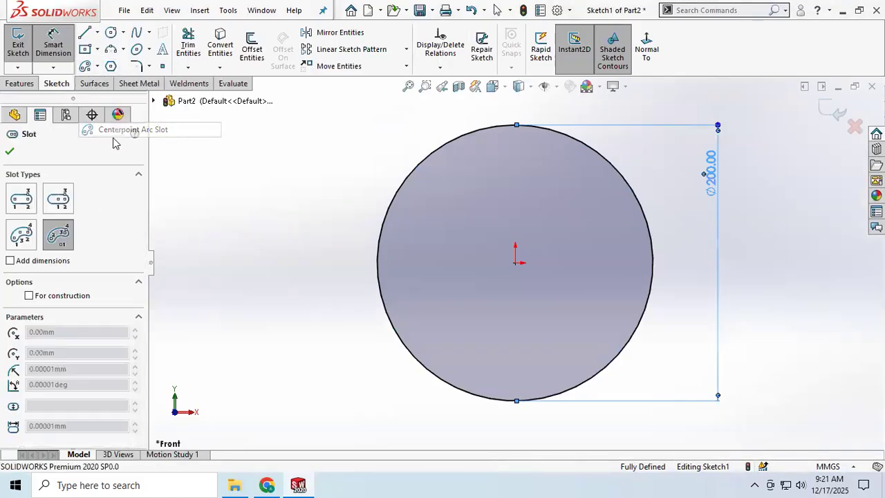
left_click(515, 262)
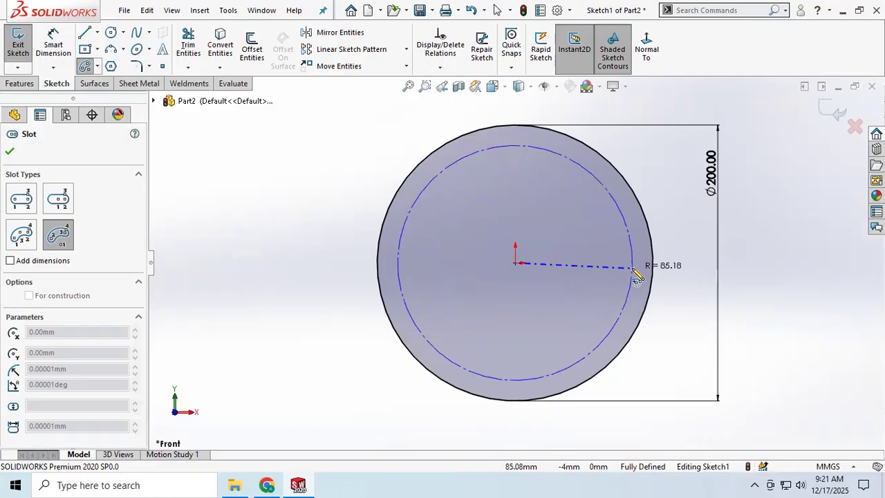
left_click(611, 276)
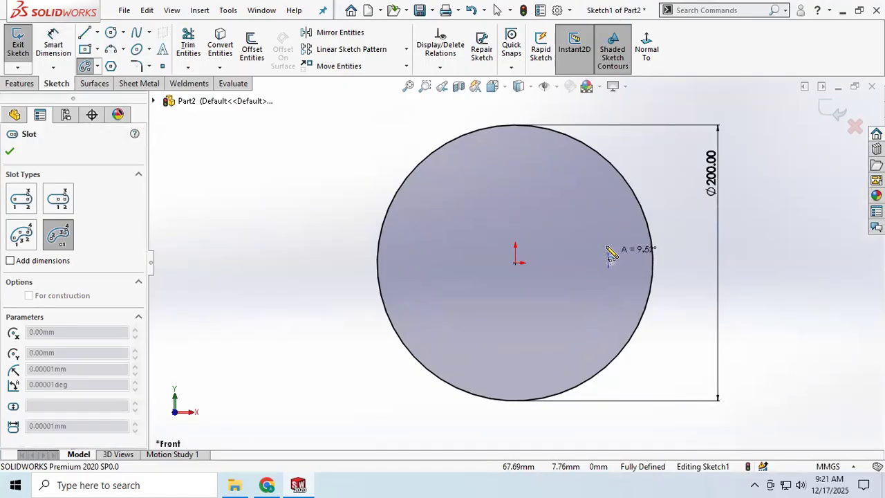
left_click(433, 264)
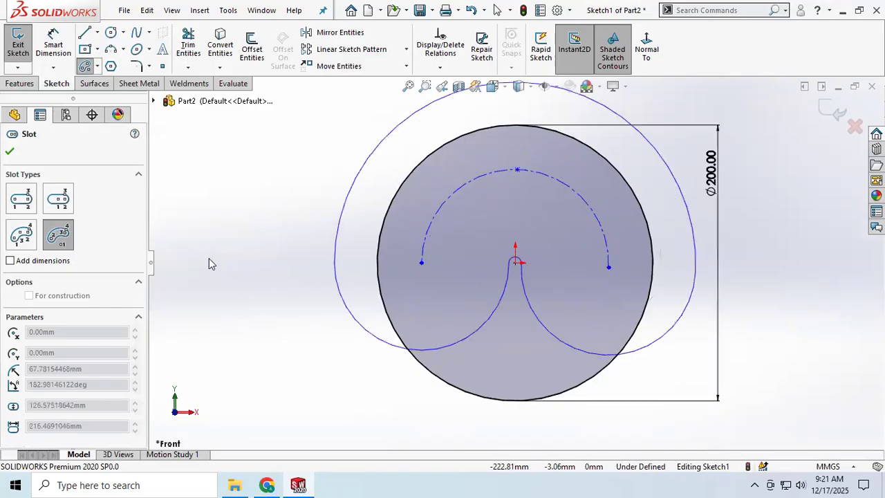
left_click(445, 243)
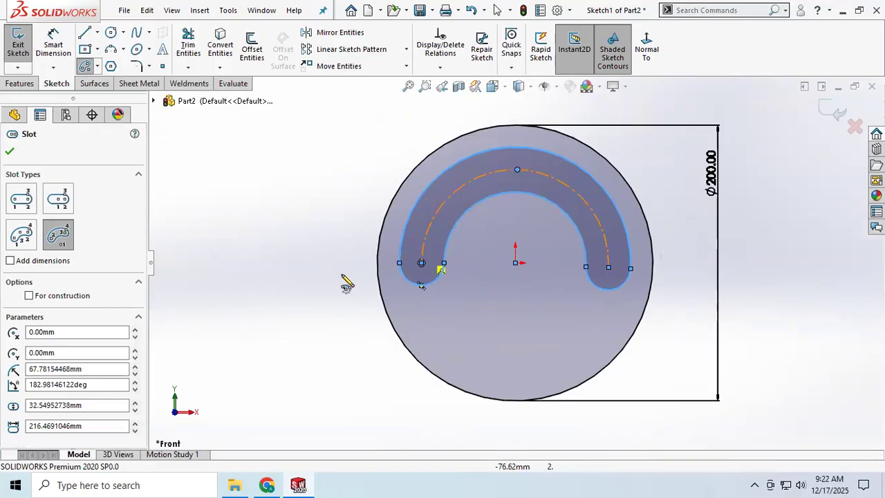
Dimension the arc slot's centreline radius as 60 mm
left_click(46, 44)
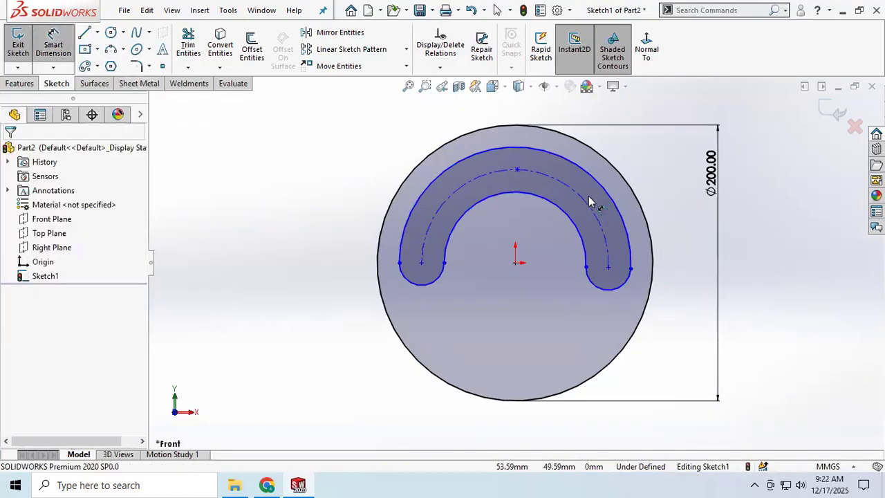
left_click(586, 200)
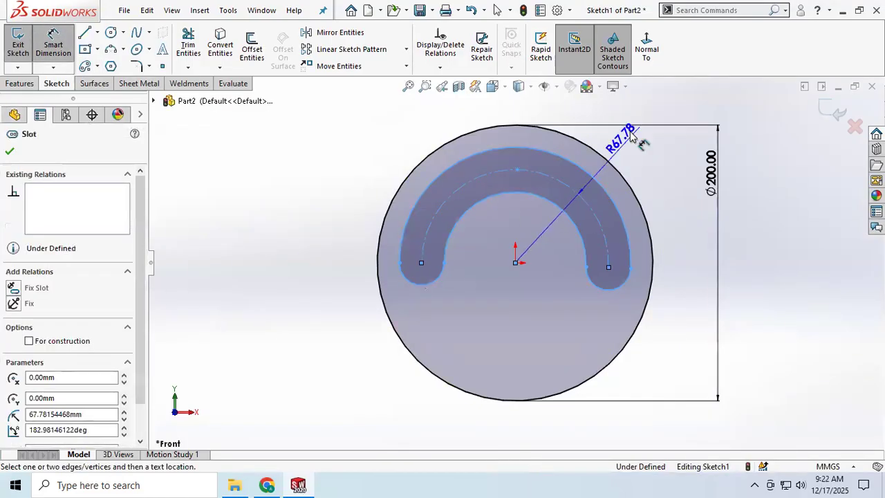
left_click(667, 109)
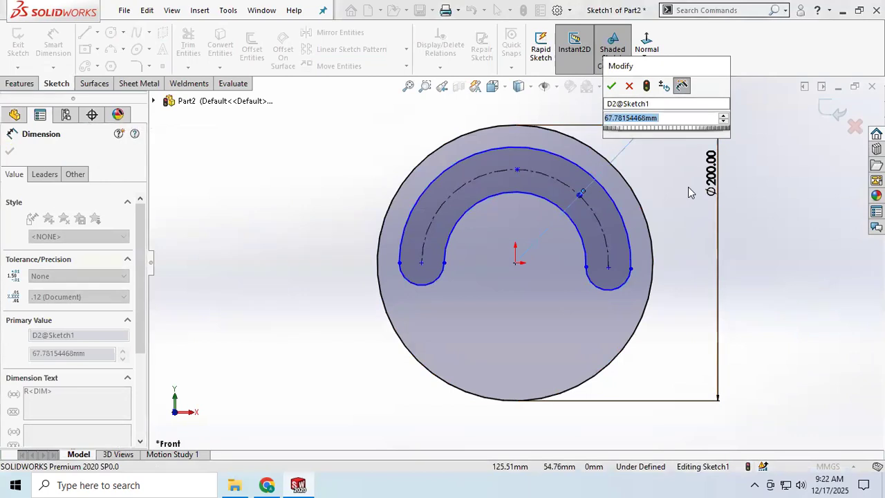
type("60")
key("Return")
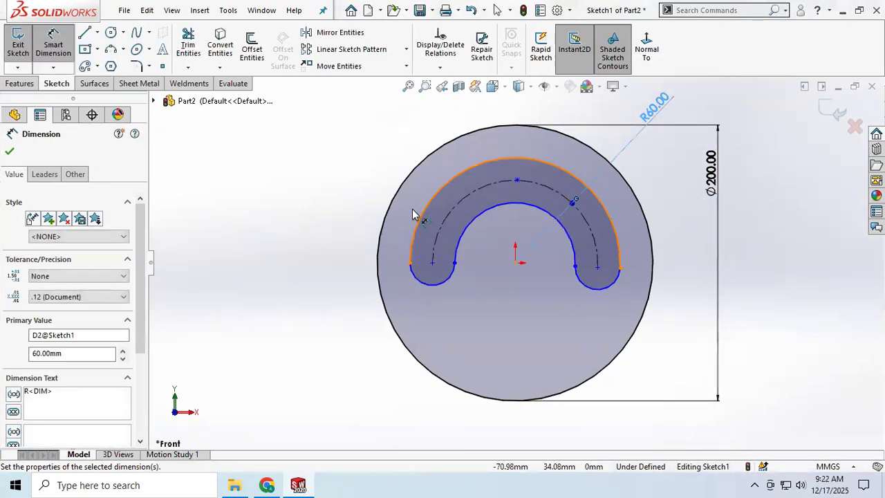
Dimension the radius of the slot's rounded left end as 15 mm
left_click(419, 282)
left_click(302, 330)
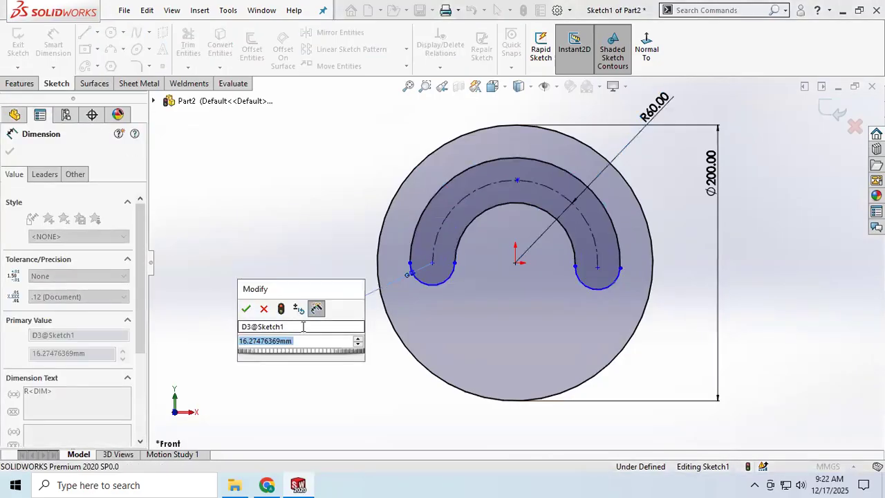
type("15")
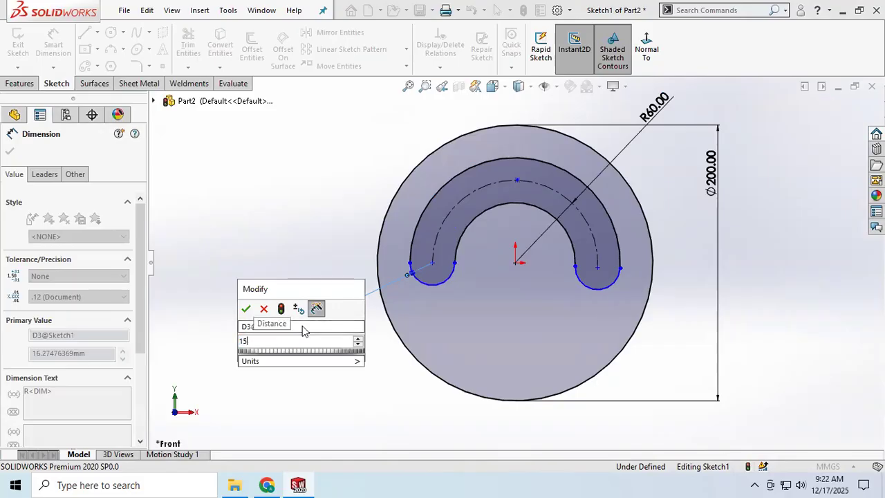
key("Return")
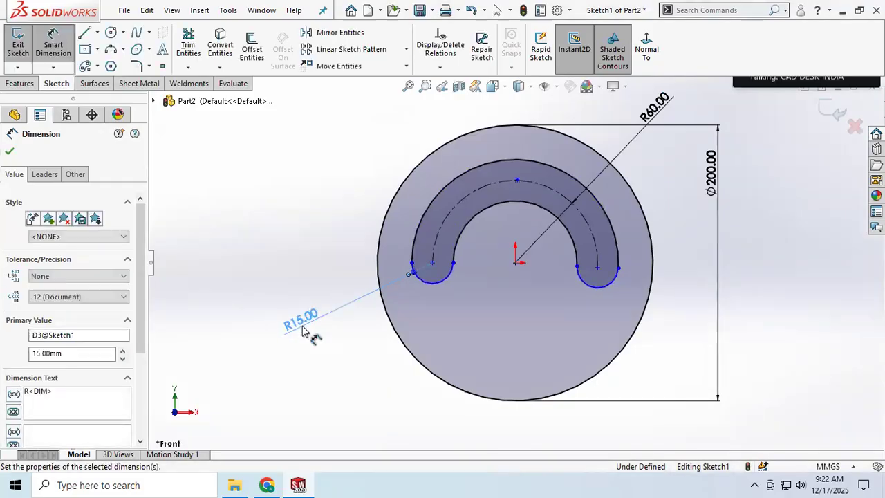
left_click(9, 153)
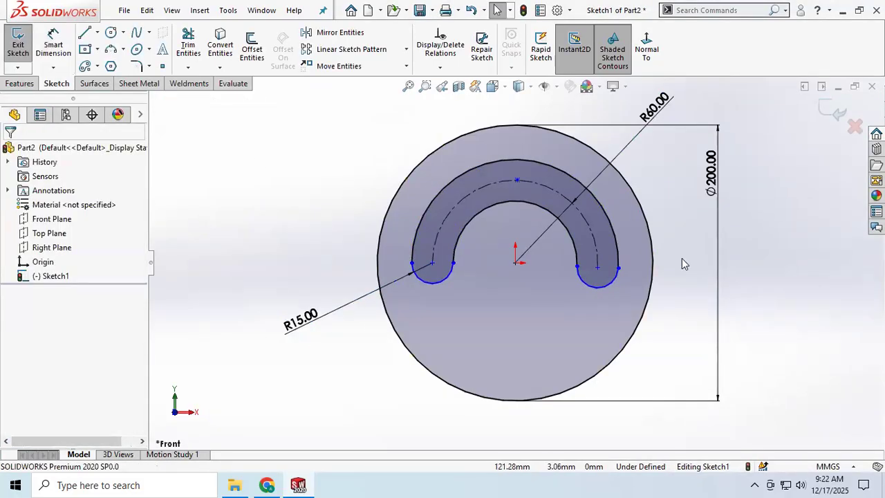
Finish the sketch and extrude the slotted disc profile 20 mm as a blind boss
left_click(18, 41)
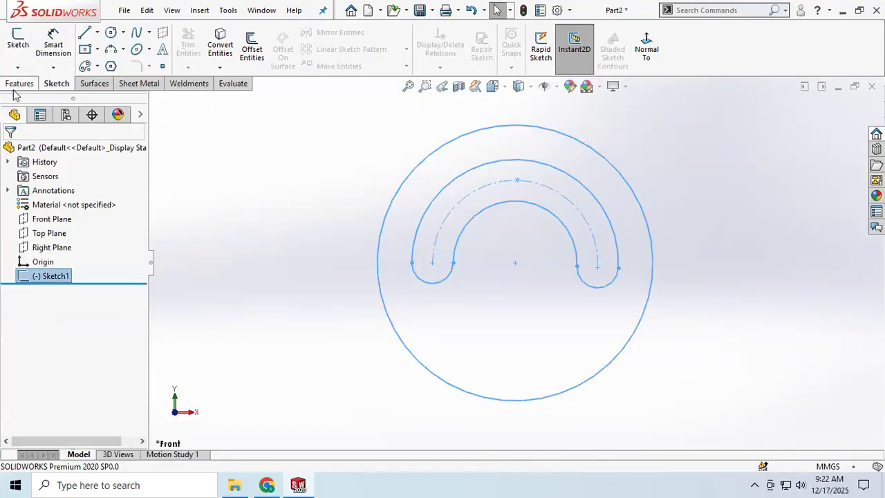
left_click(19, 83)
left_click(23, 44)
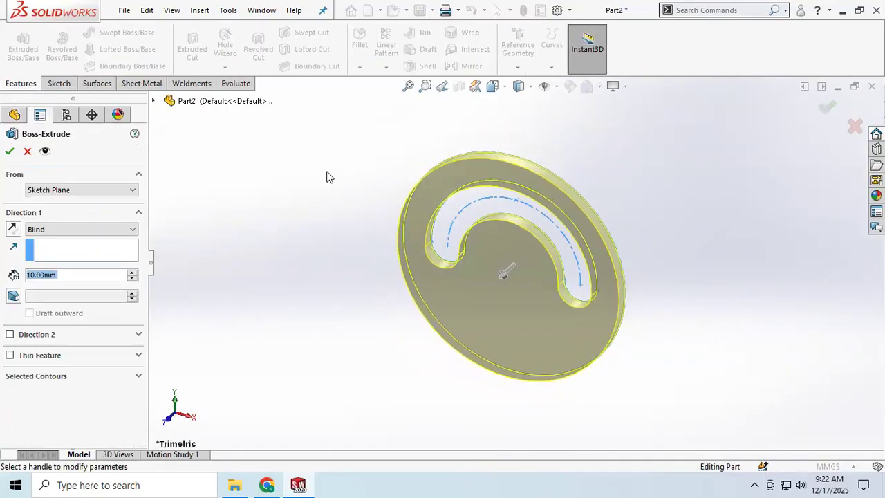
left_click(132, 273)
middle_click_drag(401, 280, 381, 276)
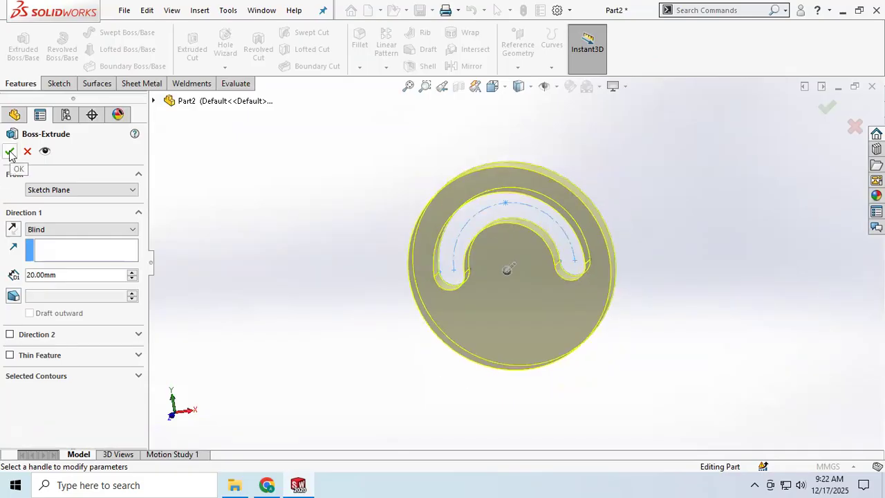
left_click(10, 152)
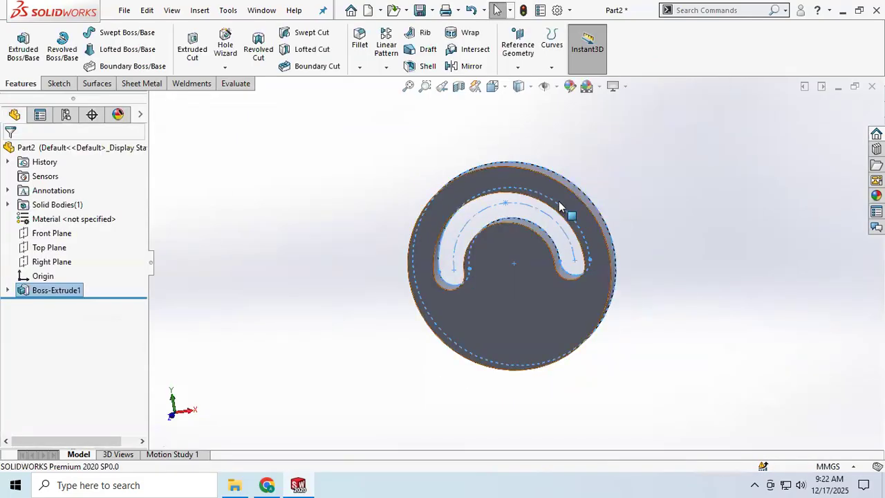
middle_click_drag(497, 260, 530, 251)
scroll(499, 280, "down", 3)
scroll(531, 255, "up", 2)
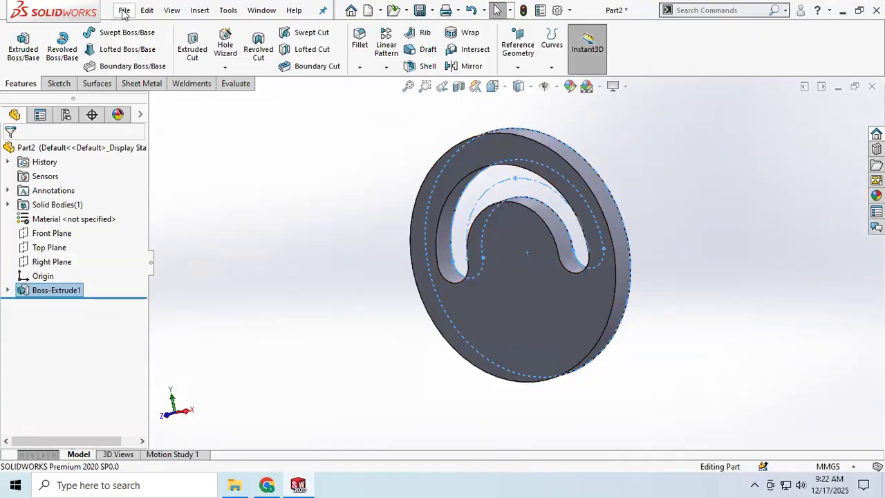
Save the part as P1 in the mates assembly folder
left_click(147, 10)
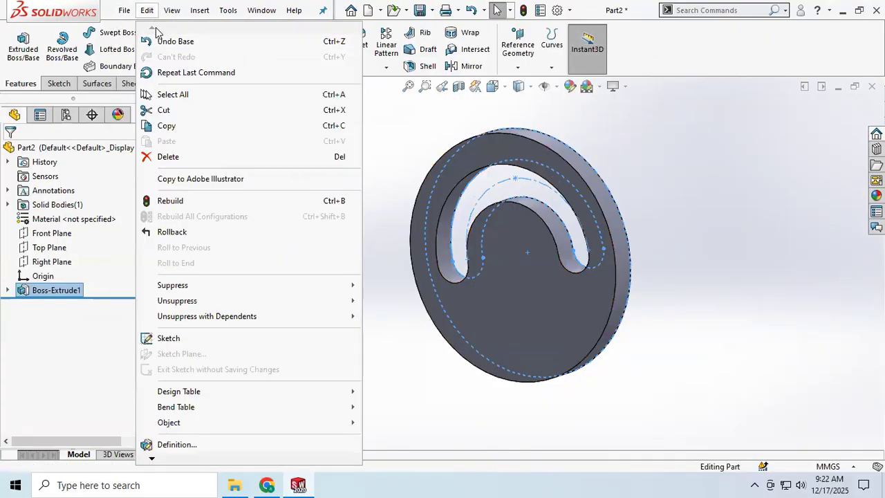
left_click(423, 11)
left_click(423, 11)
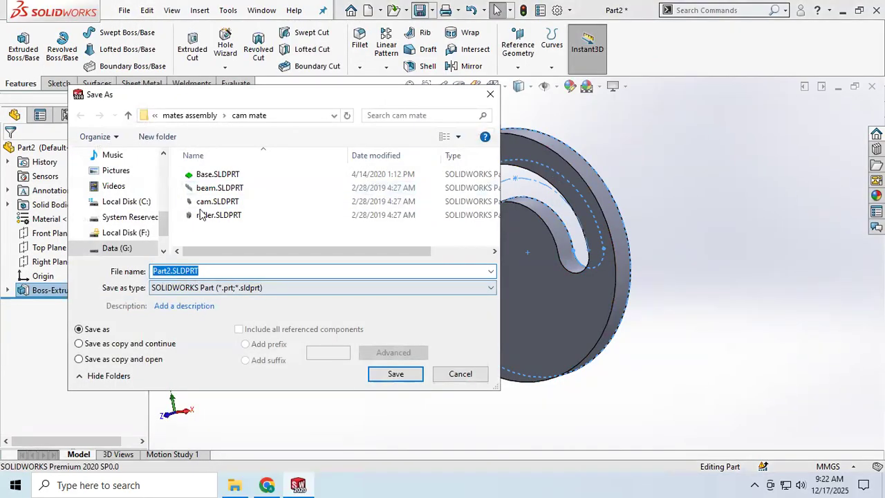
left_click(194, 115)
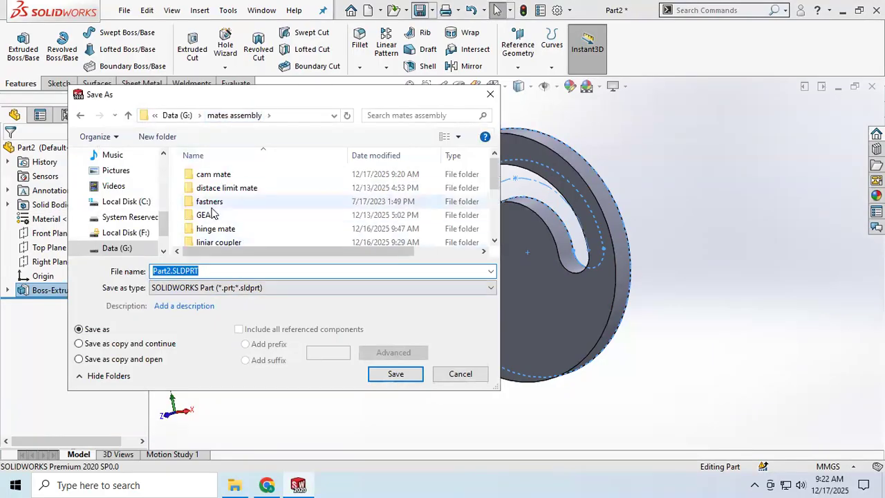
scroll(224, 238, "down", 3)
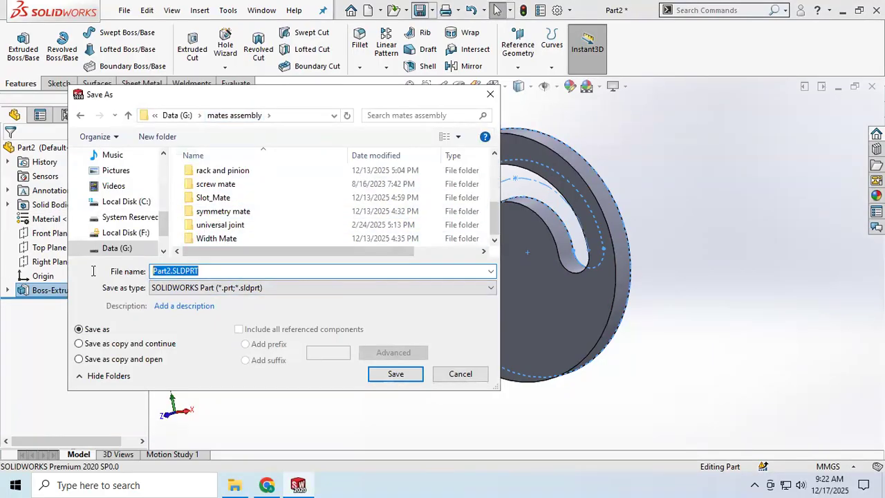
type("P")
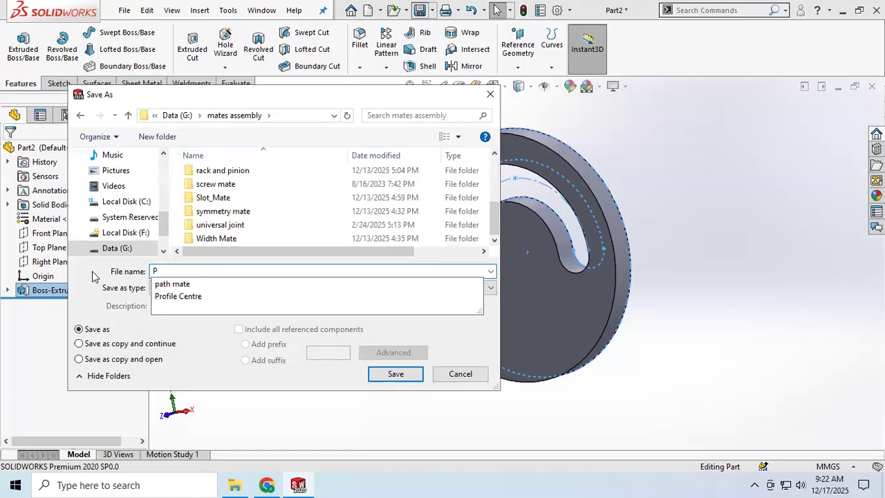
type("1")
key("Return")
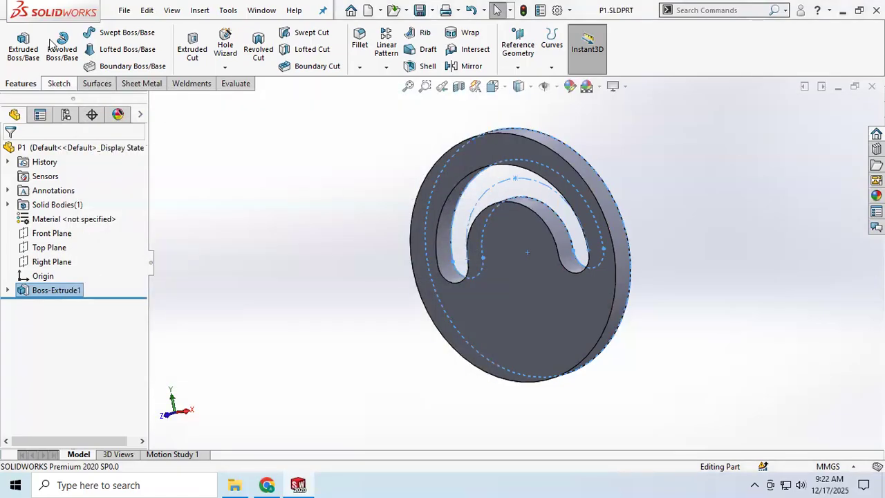
left_click(124, 10)
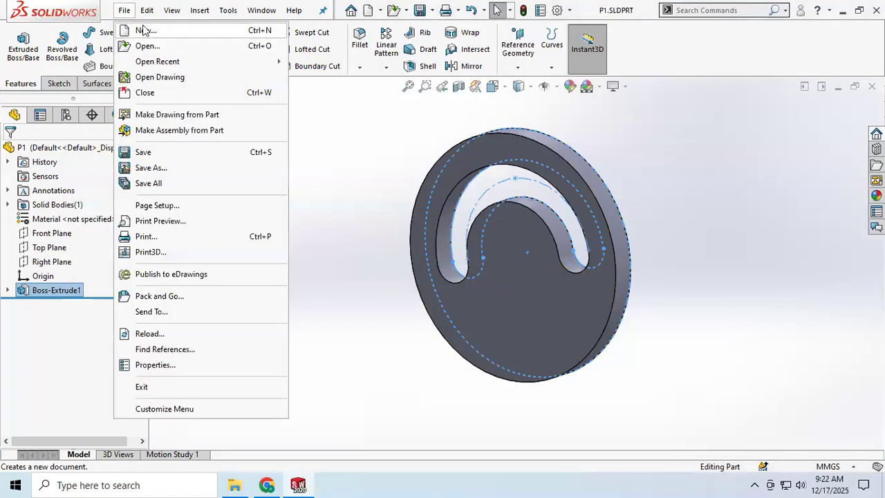
left_click(126, 30)
left_click(456, 206)
left_click(520, 353)
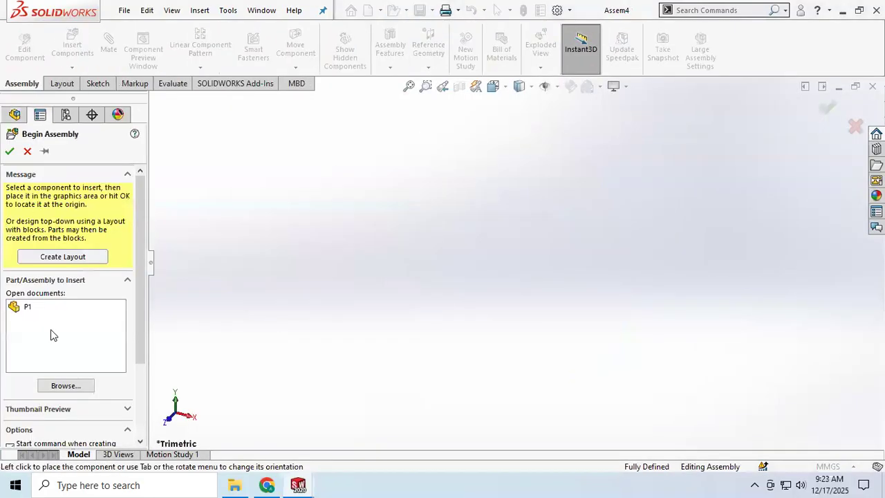
left_click(27, 152)
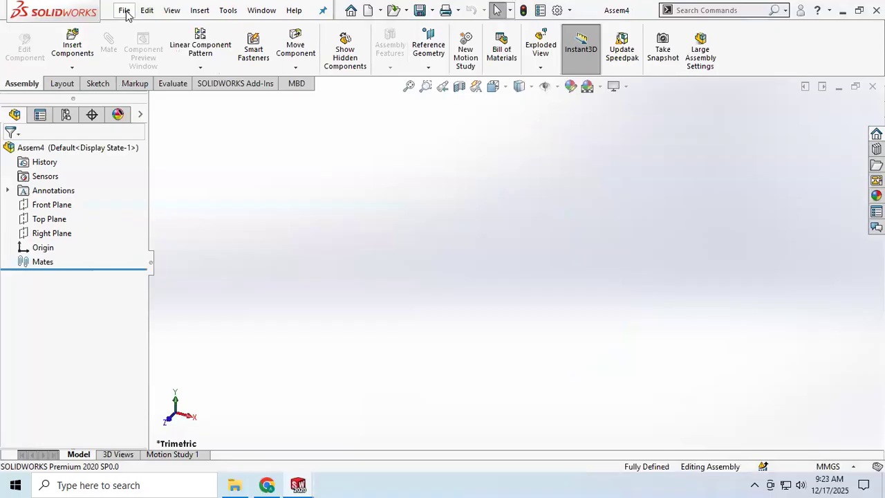
left_click(147, 10)
key("Right")
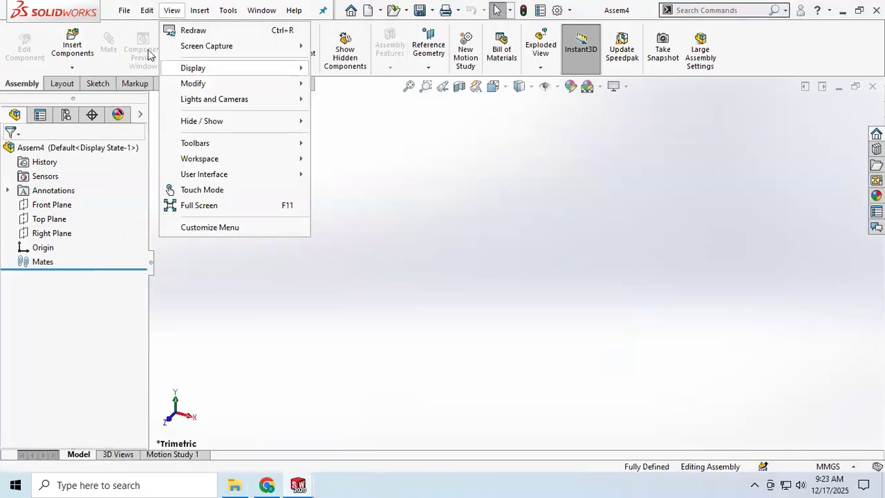
key("Left")
key("Left")
left_click(142, 92)
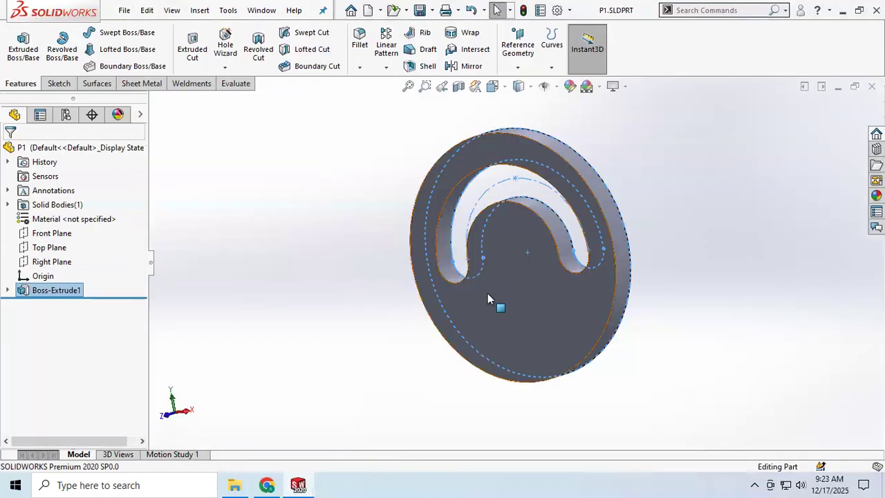
Close the P1 part and create a new part document
left_click(124, 10)
left_click(144, 93)
left_click(148, 10)
left_click(134, 31)
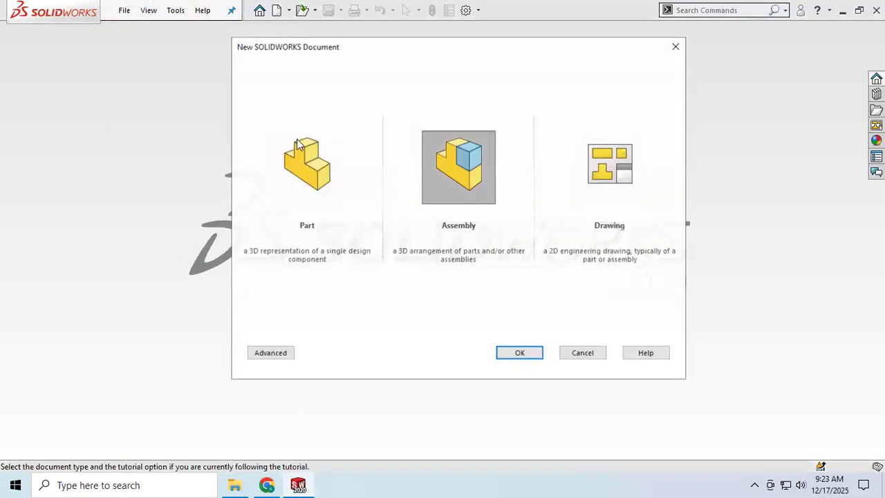
left_click(298, 145)
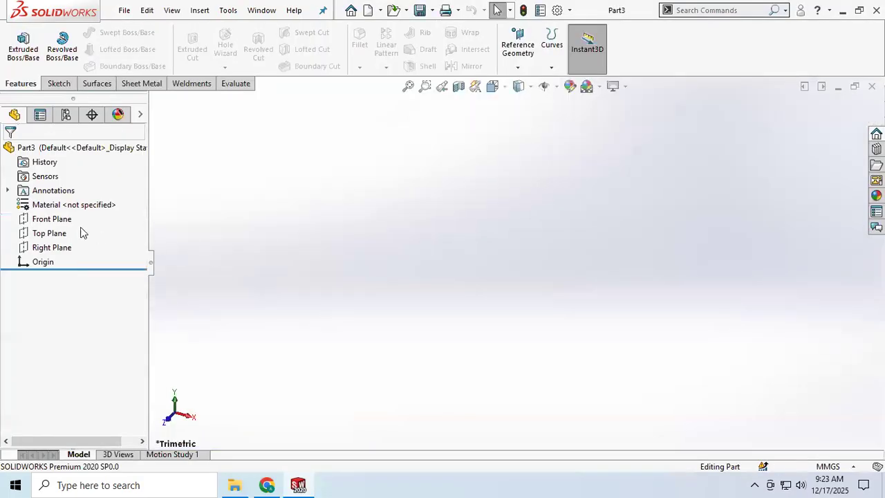
Start a sketch on the Front Plane and draw a circle of about 29.75 mm radius centred on the origin
left_click(50, 219)
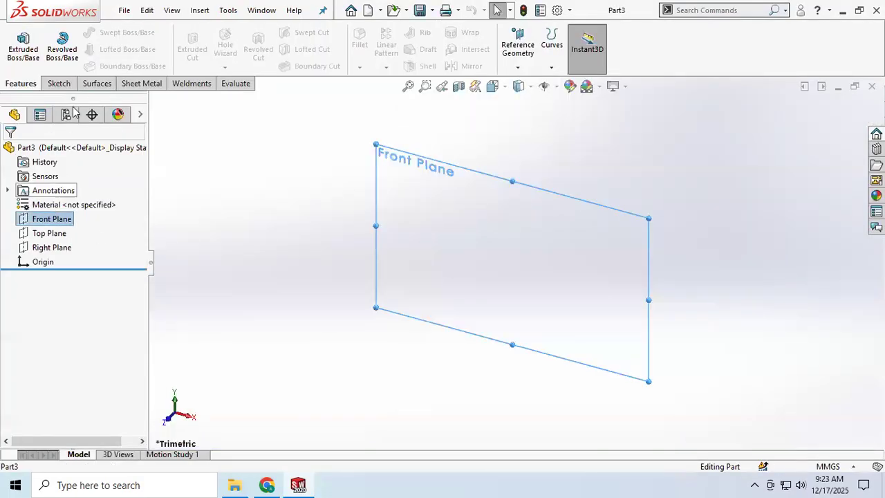
left_click(59, 83)
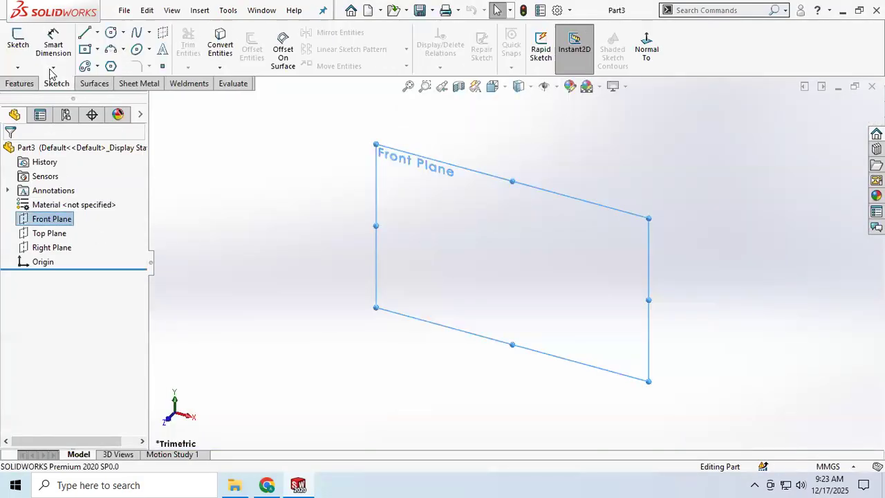
left_click(18, 42)
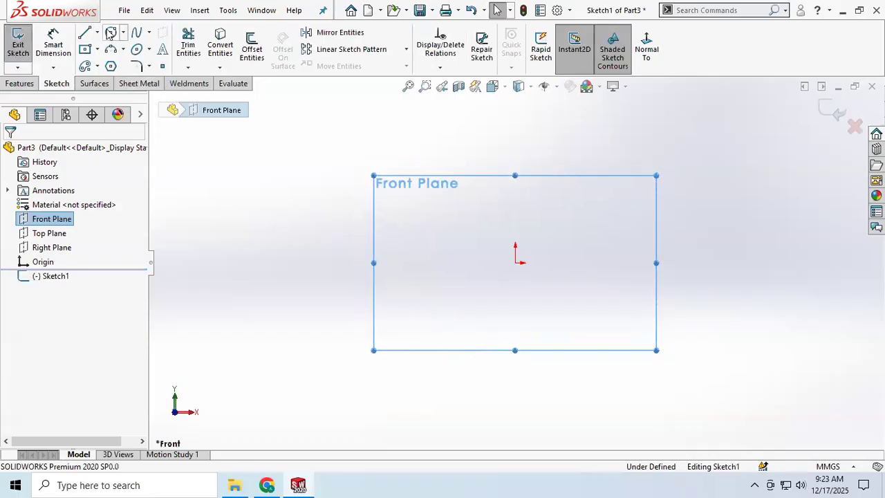
left_click(516, 264)
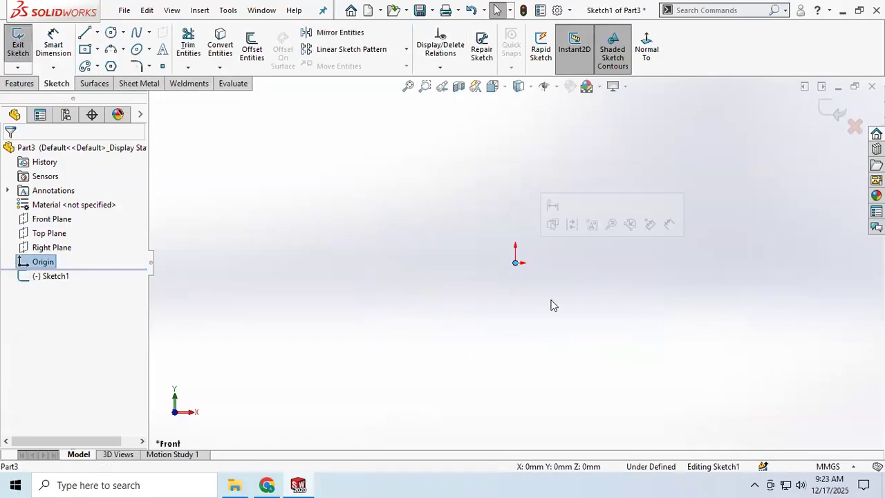
left_click(110, 33)
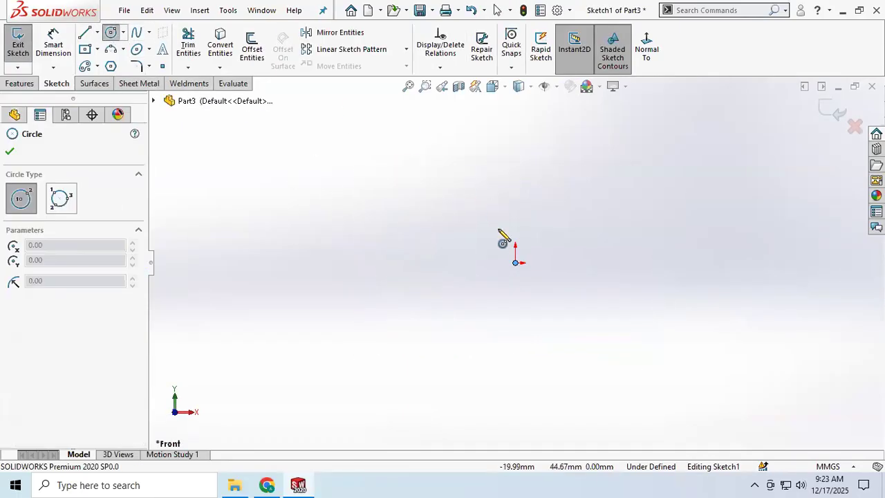
left_click(515, 263)
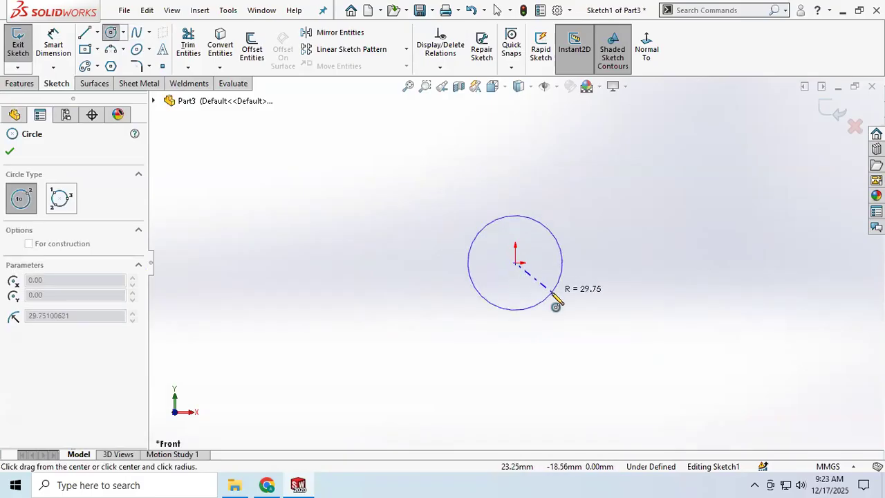
left_click(548, 295)
Dimension the circle's diameter as 30 mm
left_click(52, 44)
left_click(553, 233)
left_click(598, 197)
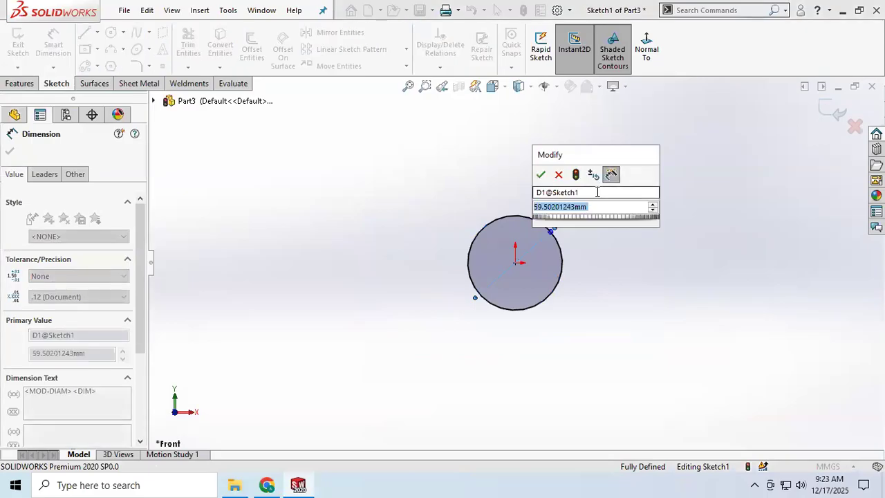
type("30")
key("Return")
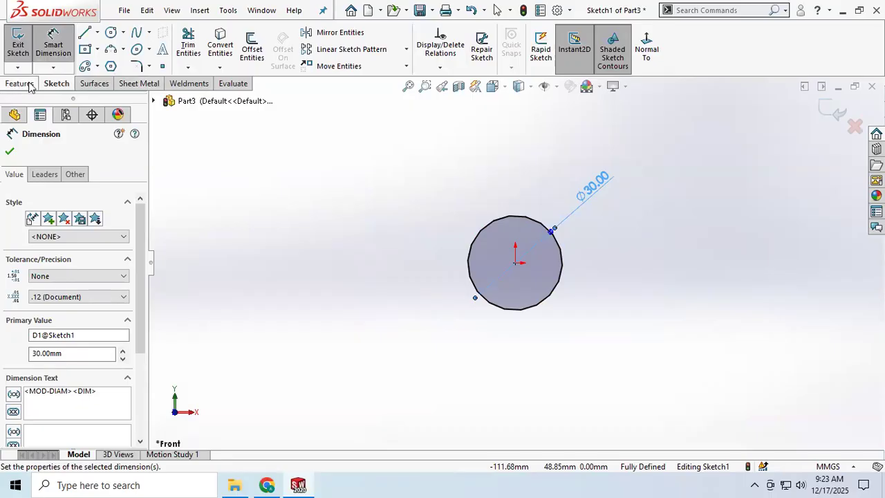
left_click(54, 42)
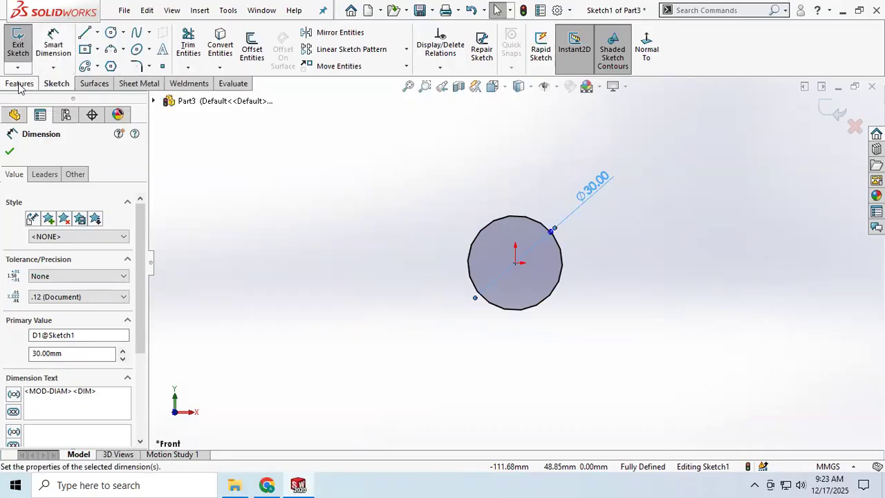
Finish the sketch and extrude the circle 20 mm as a blind boss
left_click(18, 42)
left_click(10, 83)
left_click(23, 45)
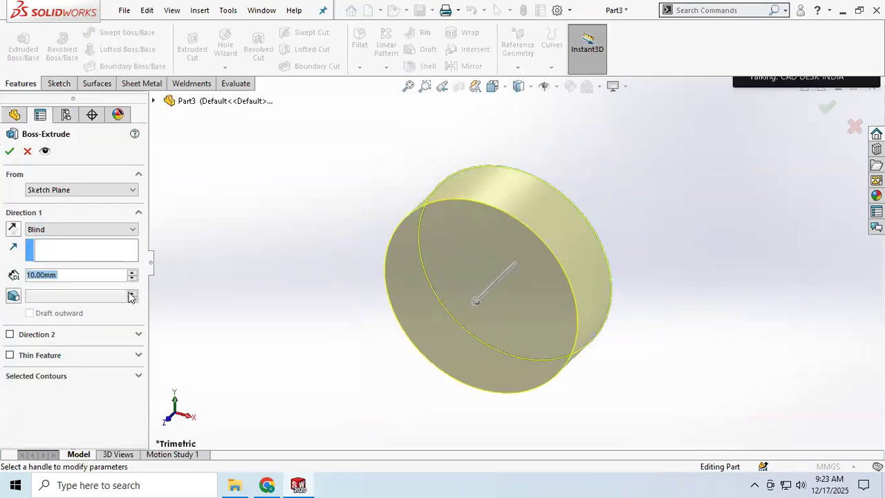
left_click(132, 272)
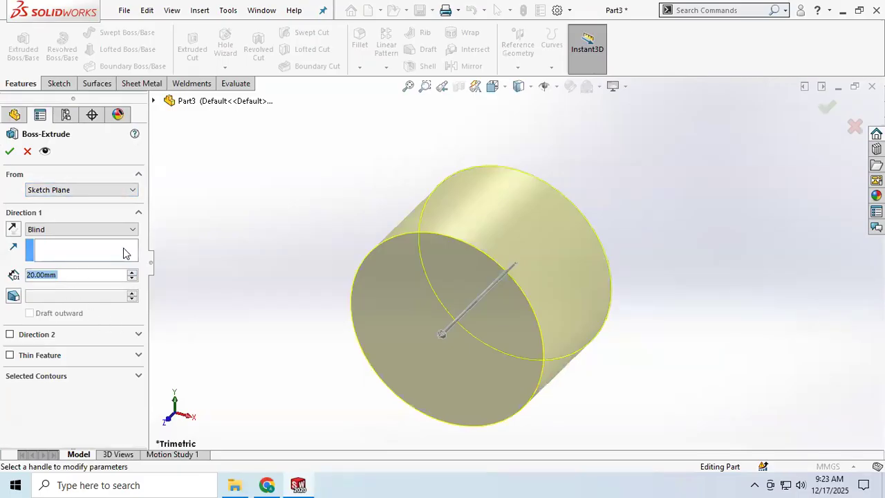
left_click(130, 229)
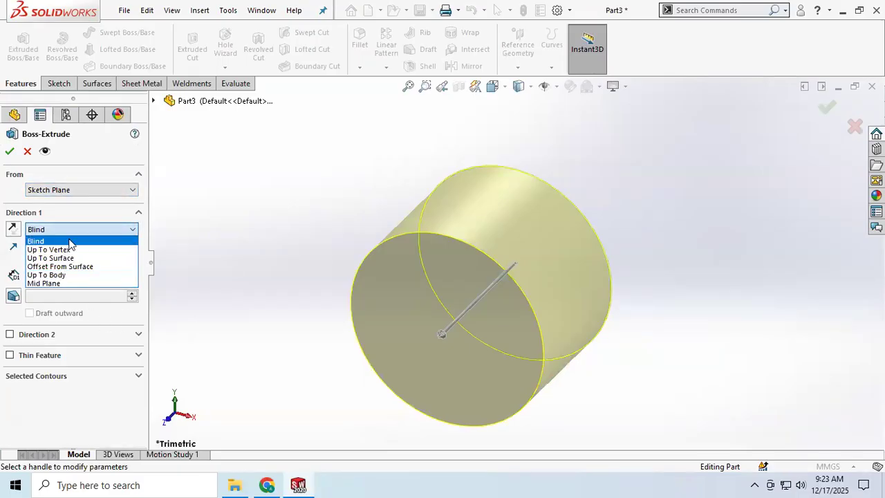
left_click(83, 215)
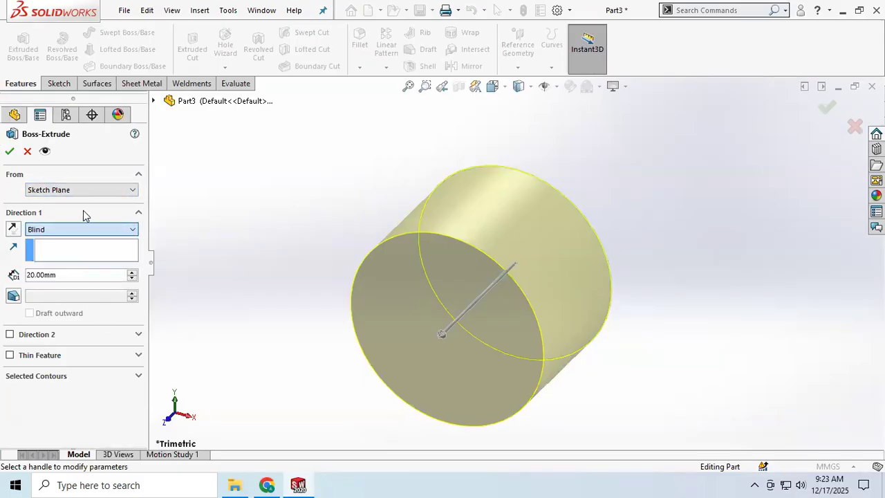
left_click(8, 152)
Apply an orange colour from the standard palette to the extruded cylinder
middle_click_drag(395, 281, 394, 242)
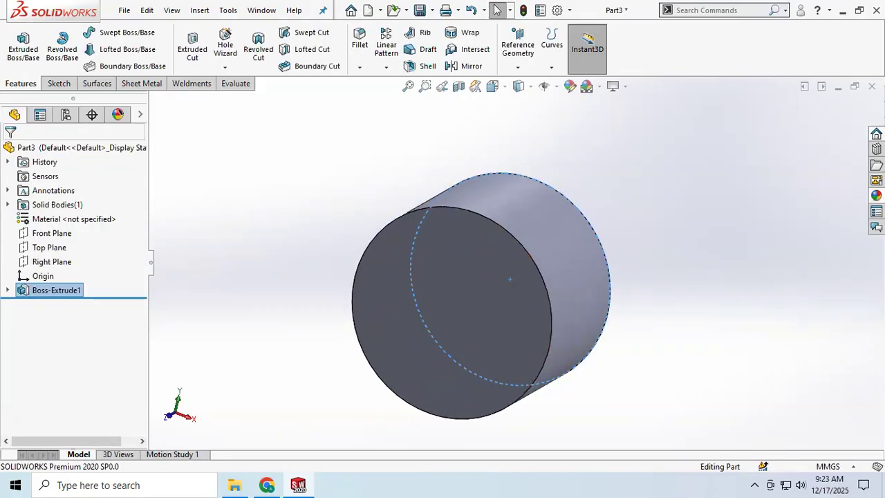
left_click(875, 195)
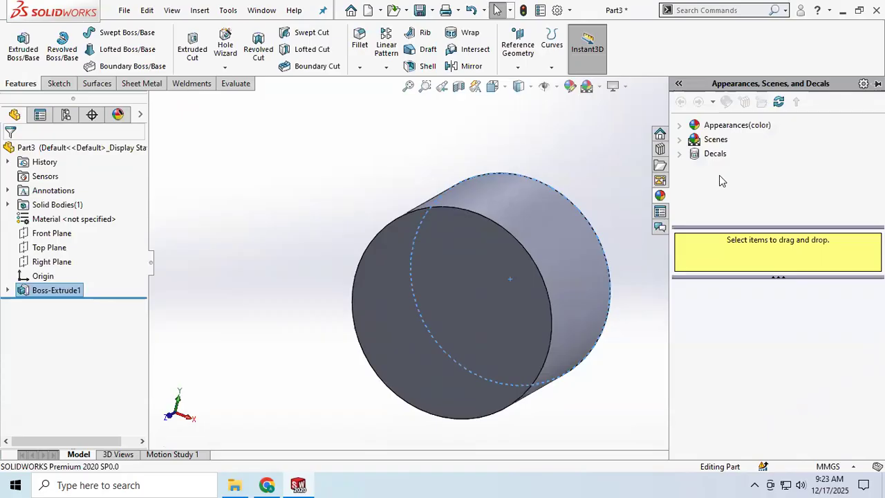
left_click(693, 126)
left_click_drag(705, 315, 571, 287)
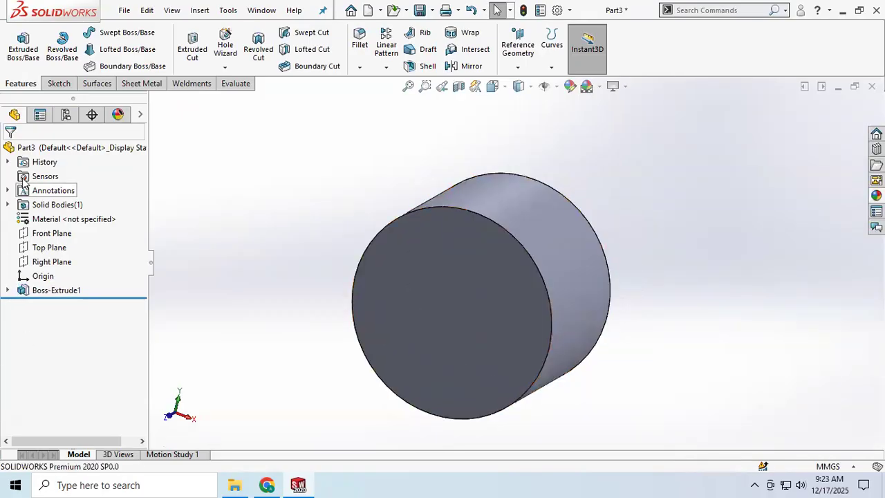
left_click(117, 115)
left_click(44, 192)
double_click(43, 192)
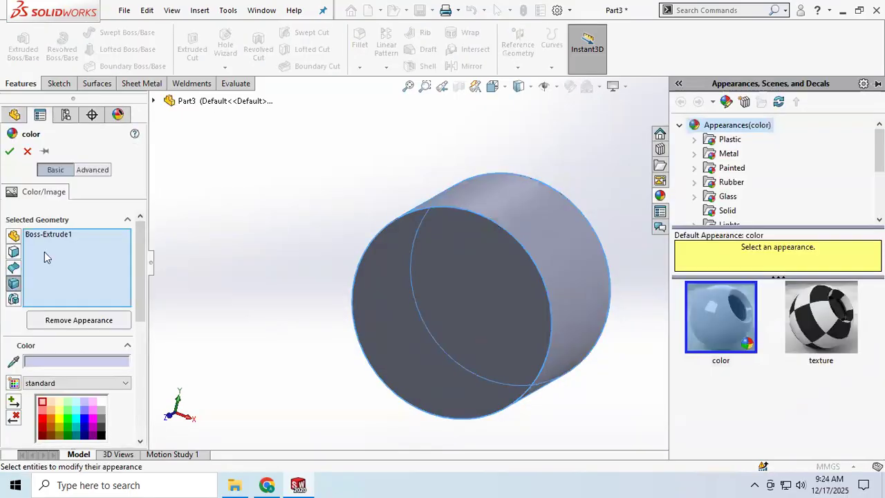
left_click(50, 420)
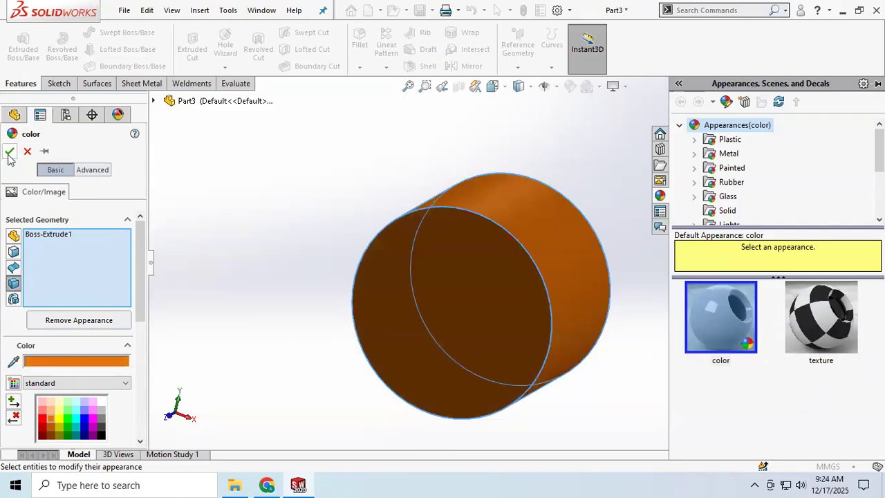
left_click(9, 152)
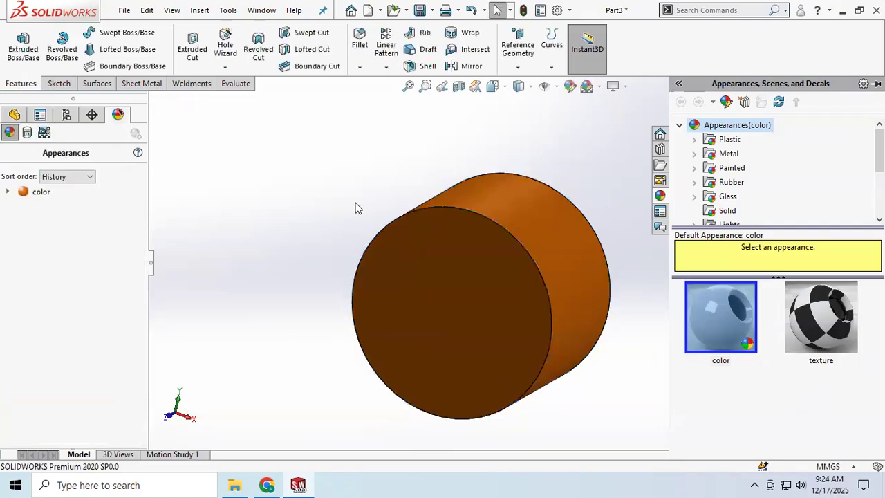
Save the part as P2 in the mates assembly folder
left_click(420, 10)
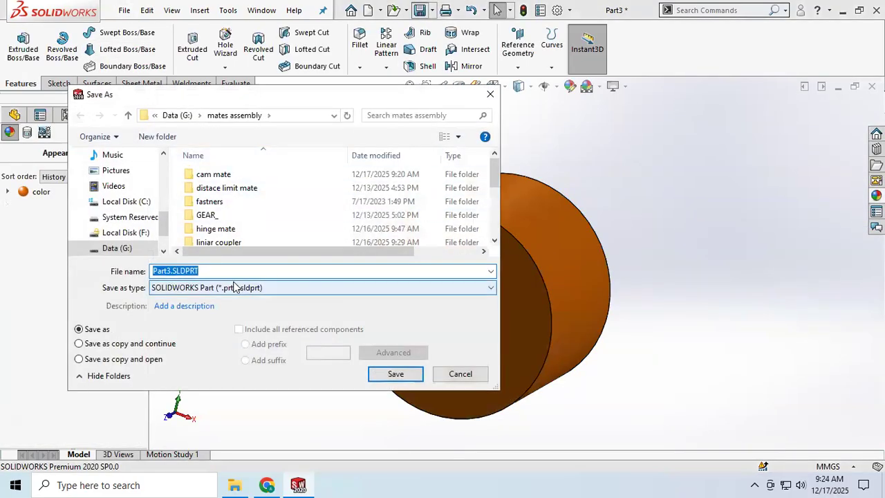
scroll(220, 207, "down", 5)
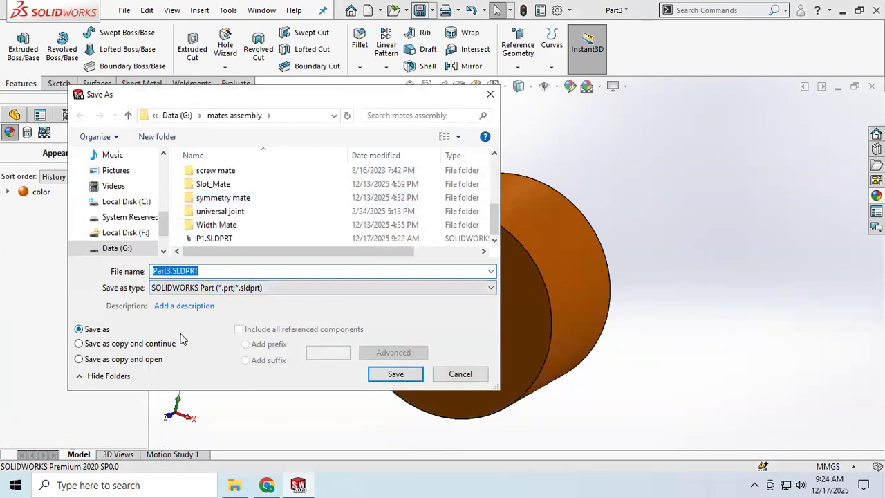
type("P2")
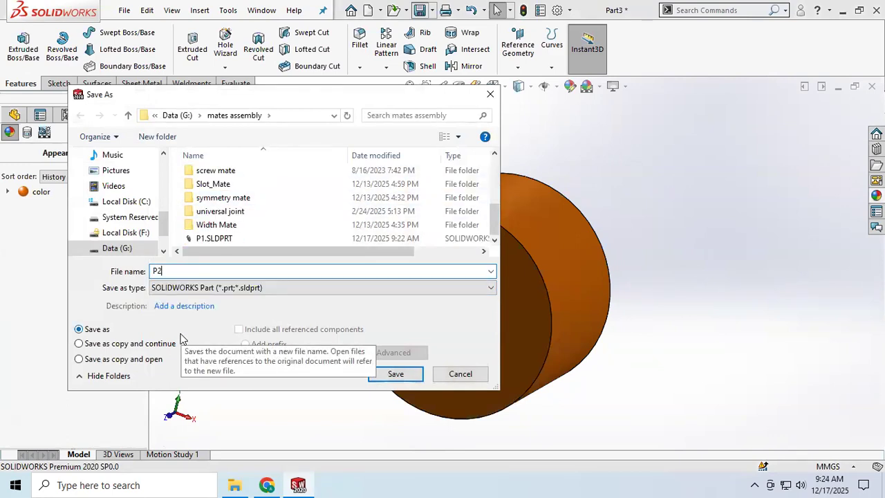
key("Return")
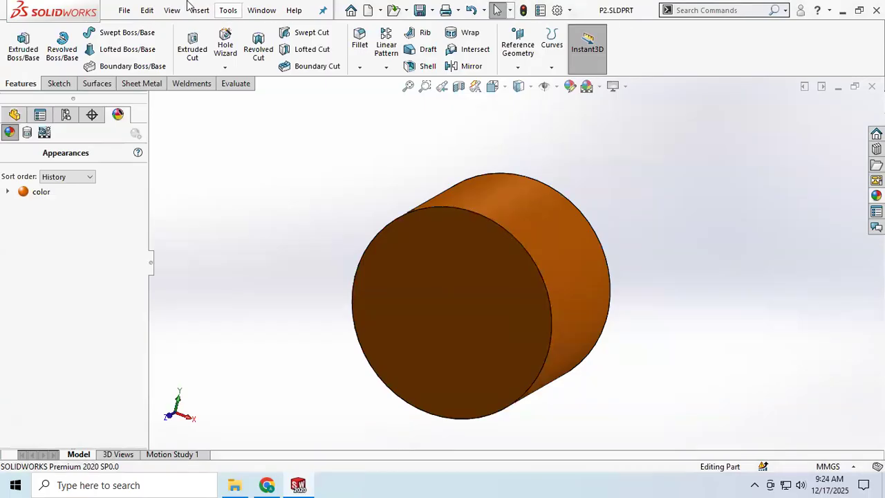
Close the P2 part and create a new assembly document
left_click(125, 10)
left_click(141, 92)
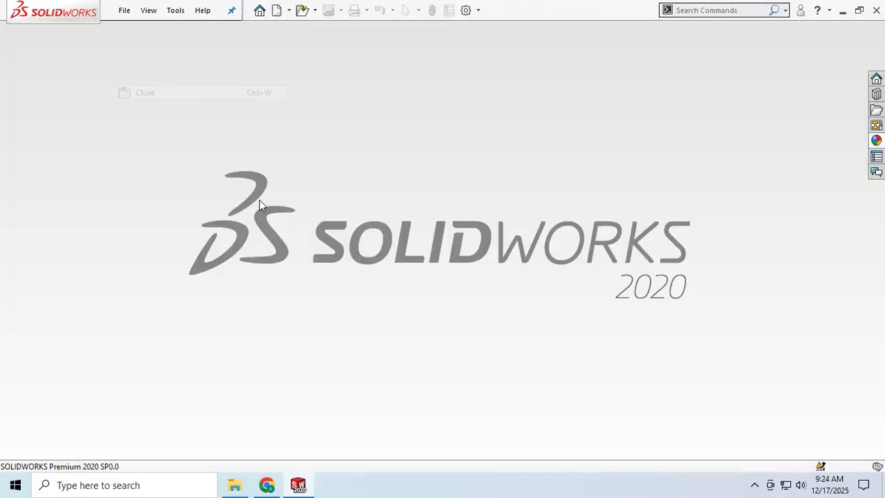
left_click(124, 10)
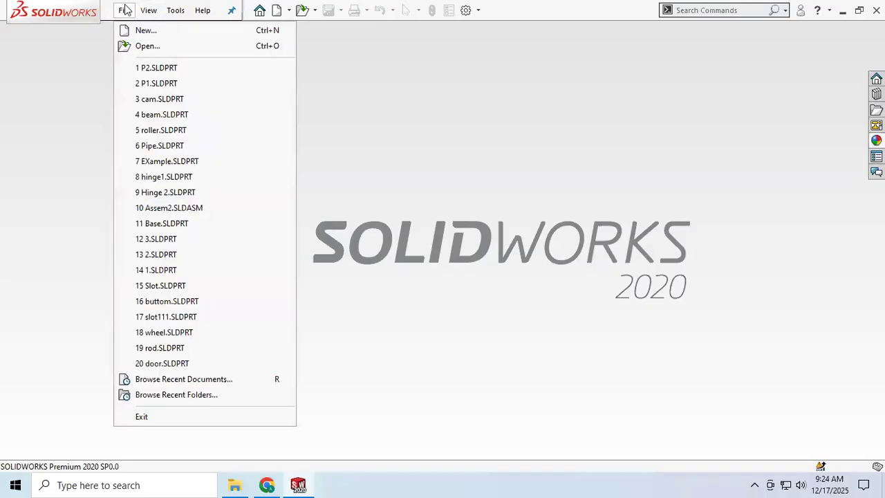
left_click(158, 32)
left_click(522, 355)
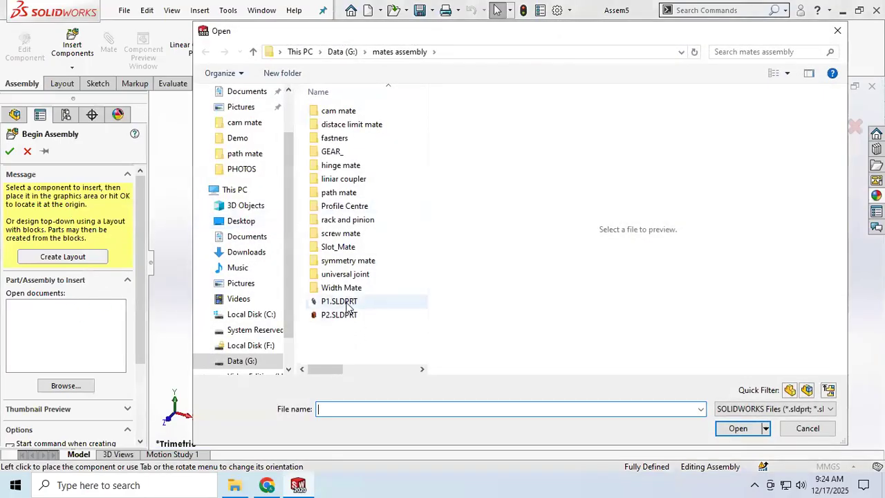
Insert P1 and P2 from the mates assembly folder, placing the slotted disc first and the orange cylinder beside it on the left
left_click(347, 304)
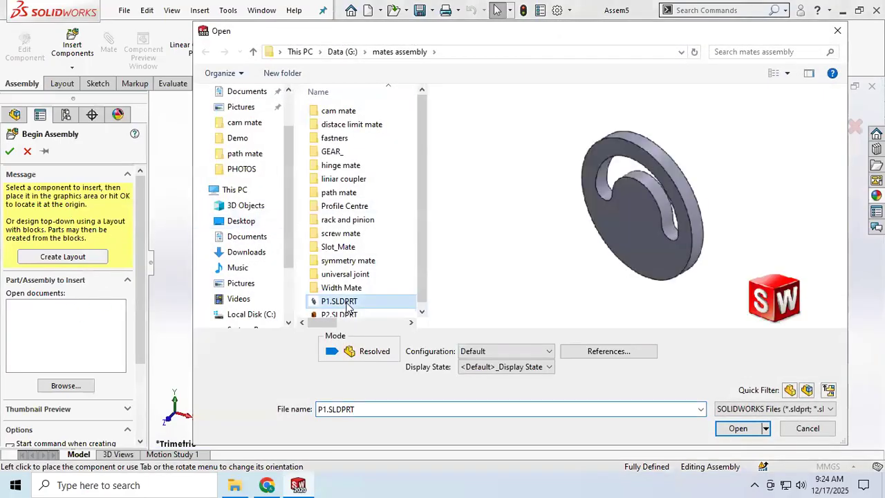
left_click(344, 315, "ctrl")
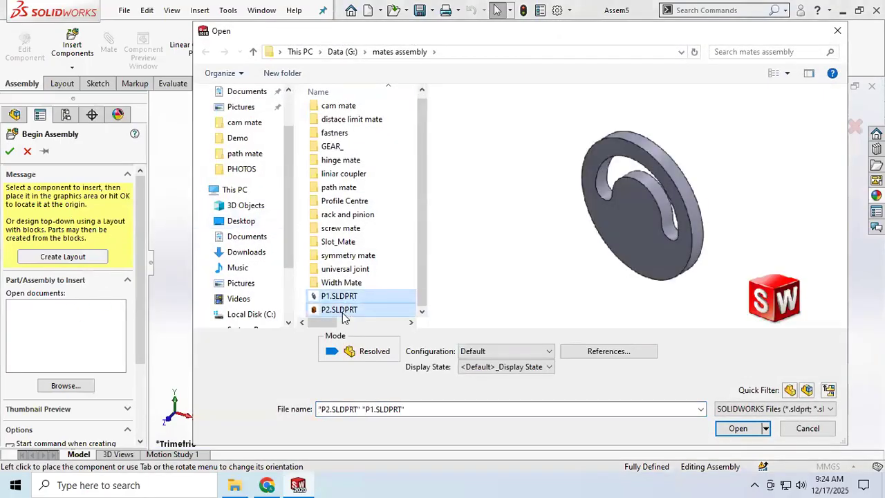
left_click(735, 429)
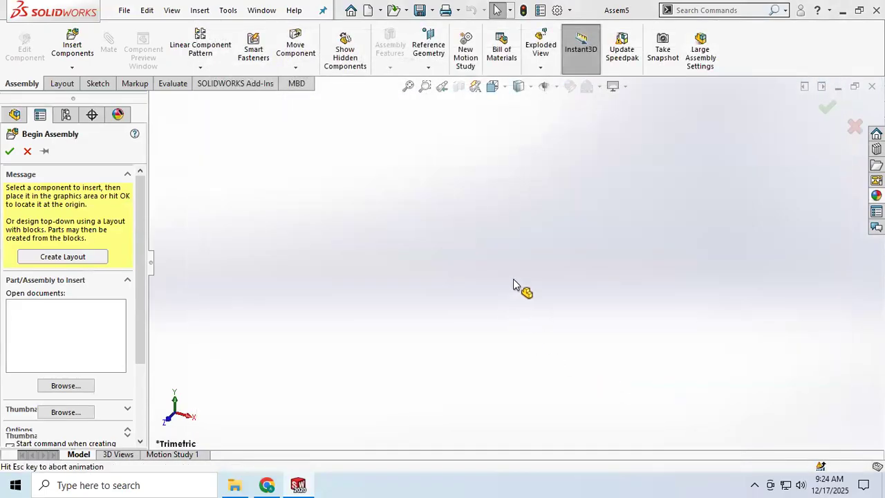
left_click(561, 251)
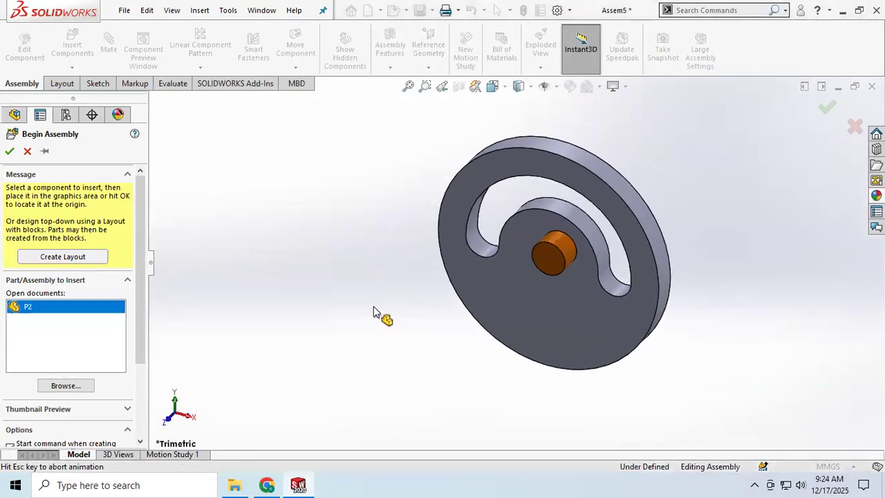
scroll(387, 310, "up", 2)
left_click(414, 283)
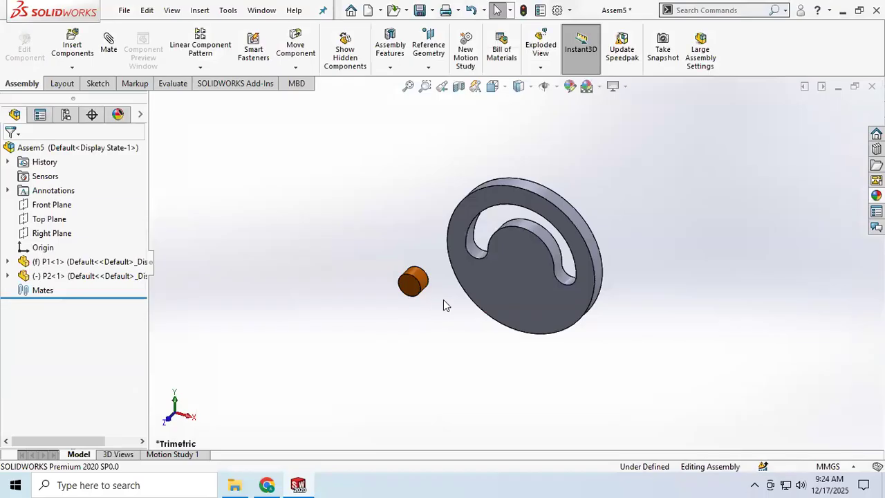
scroll(445, 300, "down", 3)
scroll(462, 299, "up", 2)
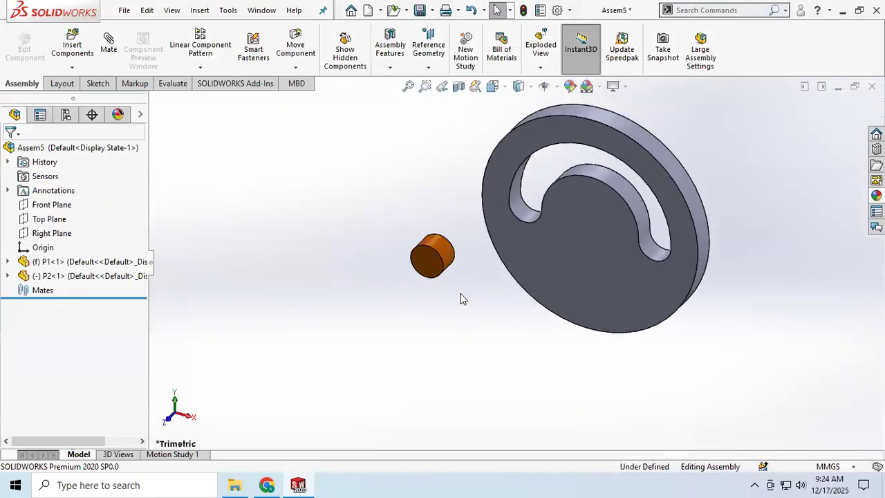
scroll(543, 191, "down", 3)
scroll(530, 217, "up", 3)
scroll(531, 225, "down", 2)
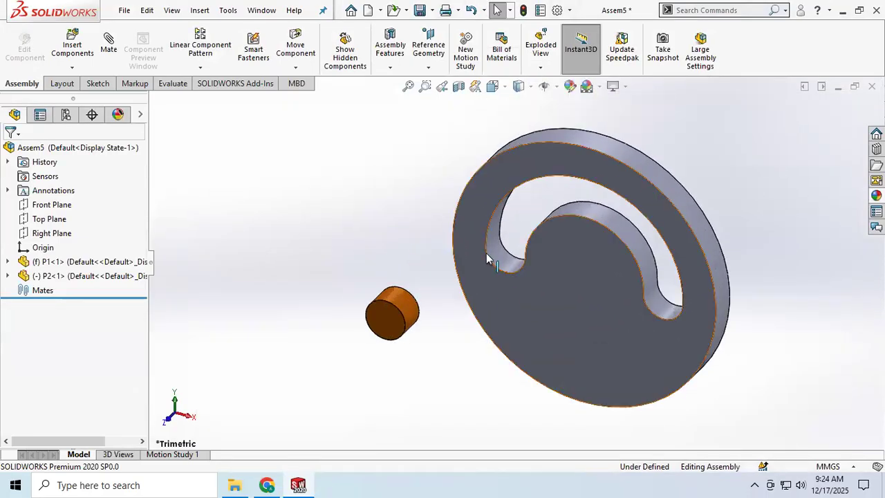
middle_click_drag(562, 224, 481, 238)
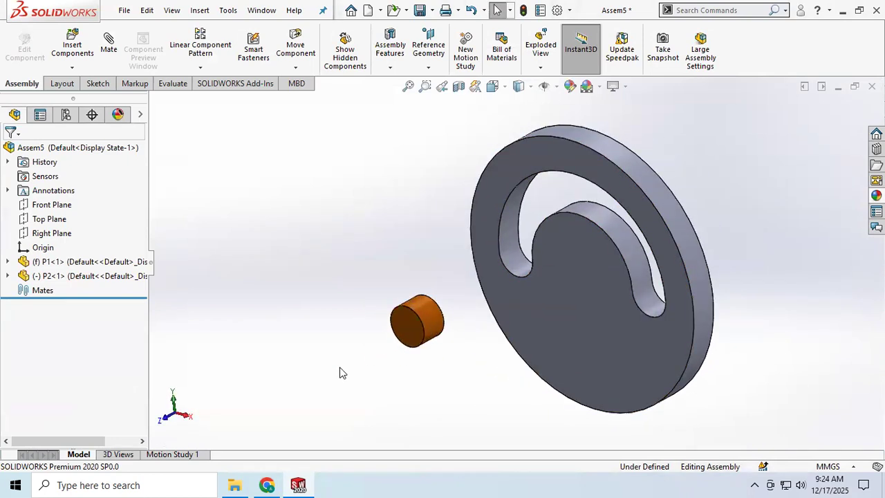
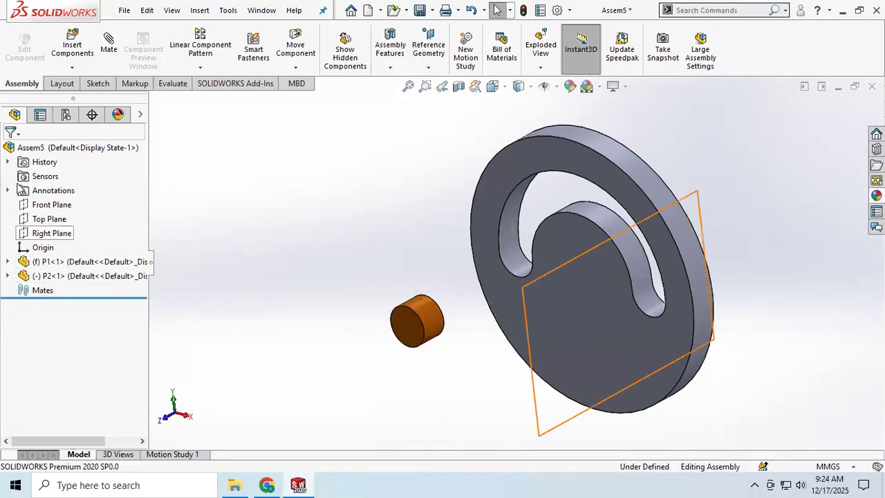
Add a Slot mate with the Free constraint between the slot's rounded end face and the orange cylinder's curved face, then slide the cylinder slightly
left_click(108, 41)
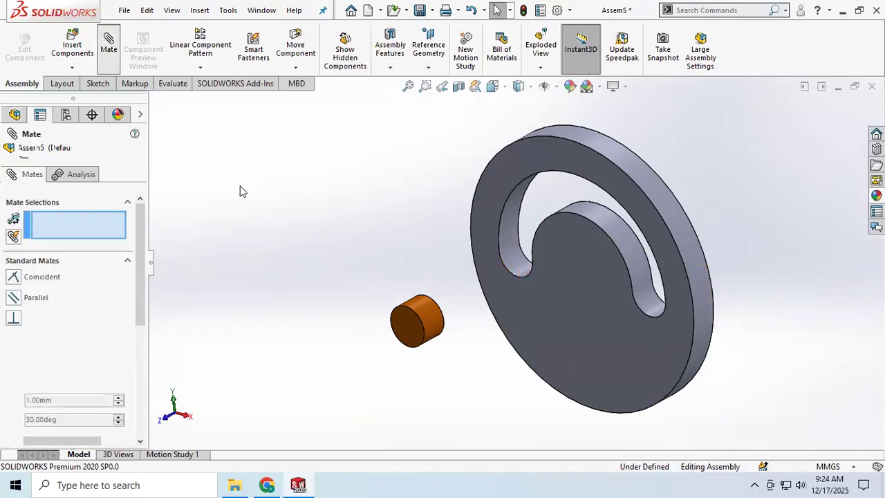
scroll(59, 318, "down", 3)
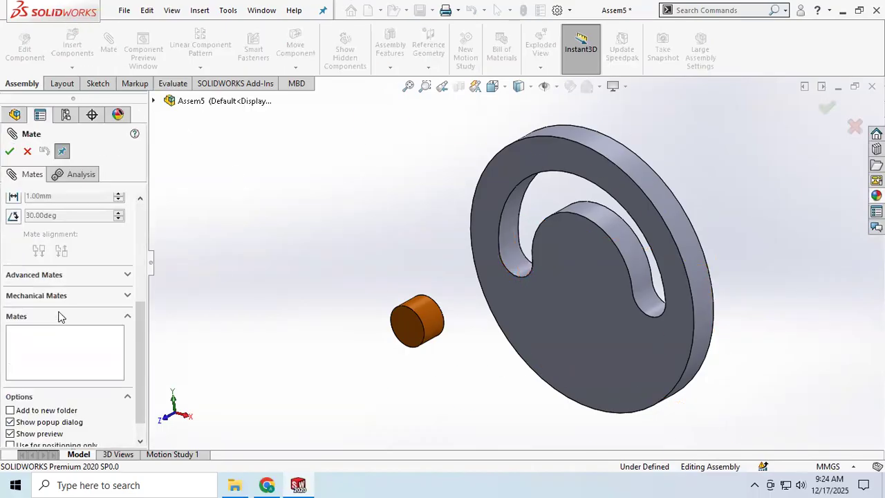
left_click(128, 296)
scroll(41, 317, "down", 3)
scroll(55, 261, "up", 5)
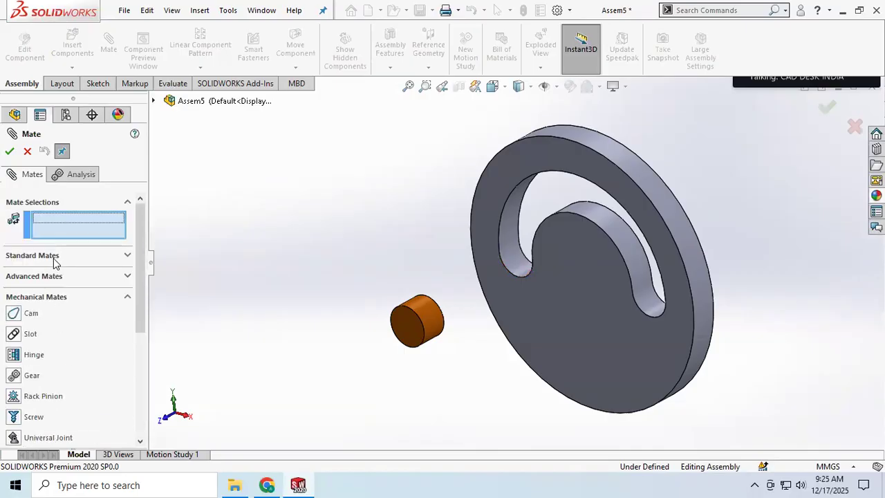
left_click(31, 334)
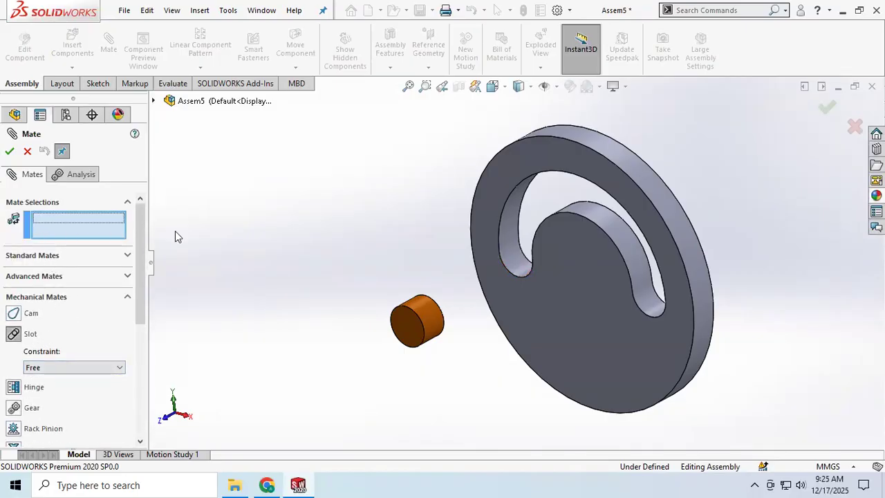
left_click(513, 264)
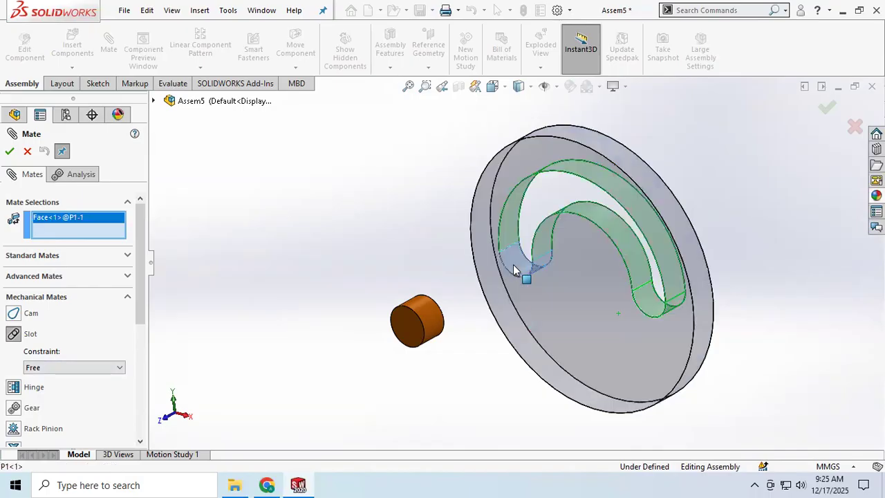
left_click(424, 330)
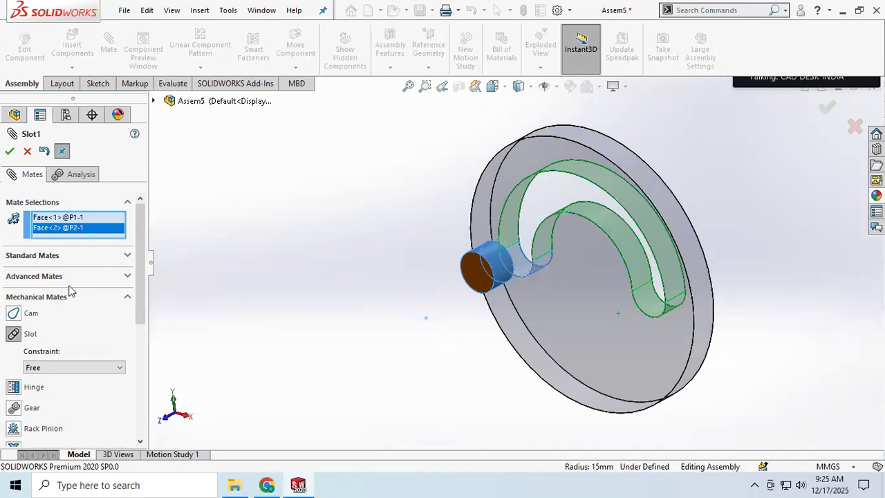
left_click(10, 151)
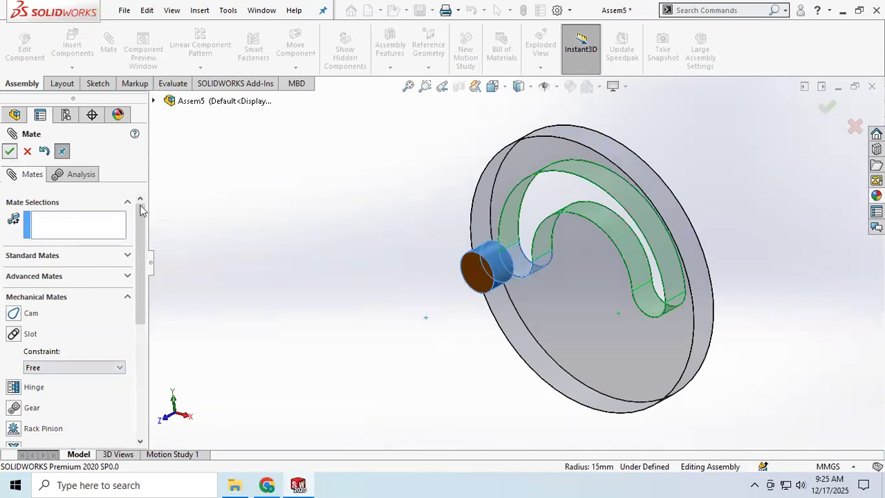
left_click_drag(481, 266, 503, 231)
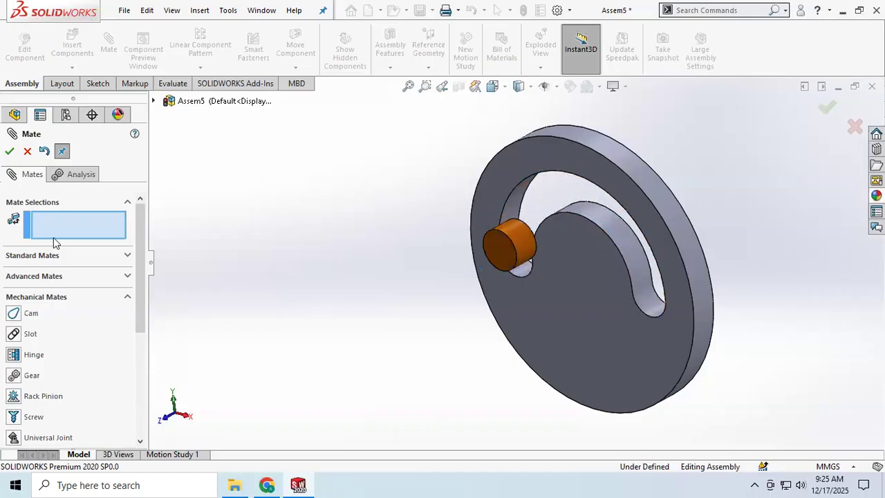
left_click(512, 323)
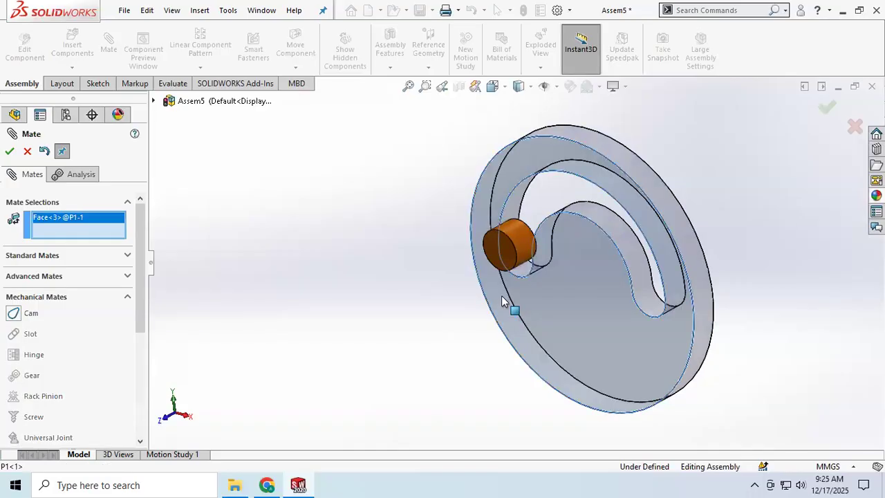
left_click(504, 256)
left_click(10, 152)
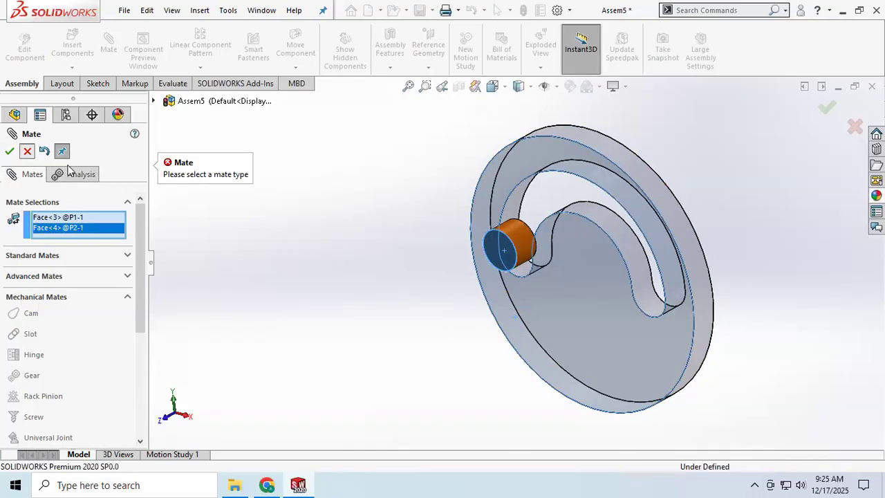
left_click(27, 151)
Move the orange cylinder along the slot to test the Slot mate, then clear the selection
mouse_move(508, 246)
left_mouse_down()
mouse_move(508, 201)
mouse_move(543, 177)
mouse_move(499, 204)
mouse_move(426, 296)
mouse_move(447, 352)
mouse_move(521, 295)
mouse_move(527, 256)
mouse_move(630, 252)
mouse_move(658, 339)
mouse_move(591, 195)
mouse_move(520, 193)
mouse_move(494, 241)
left_mouse_up()
left_click(406, 357)
left_click(332, 302)
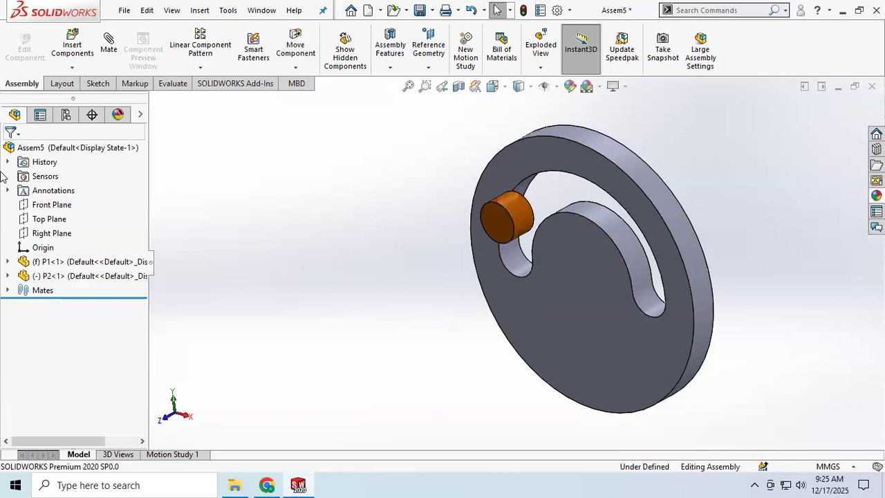
Add a Coincident mate between the disc's front face and the orange cylinder's front end face
left_click(109, 42)
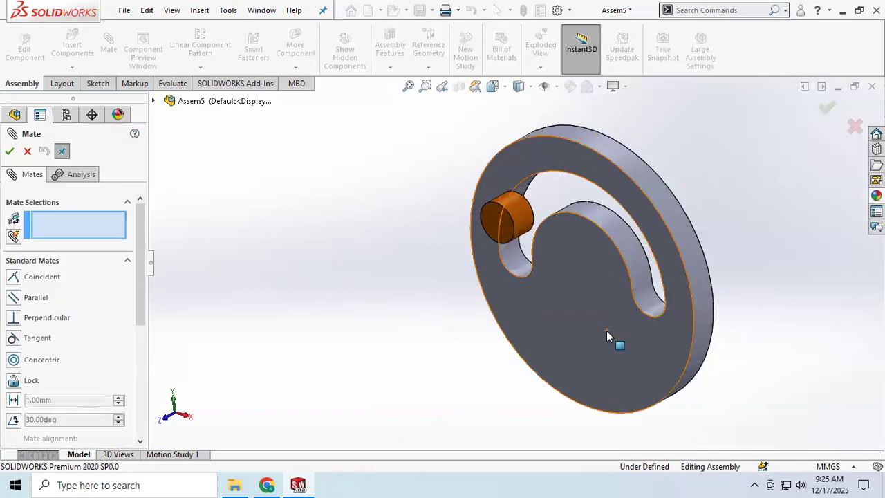
left_click(606, 331)
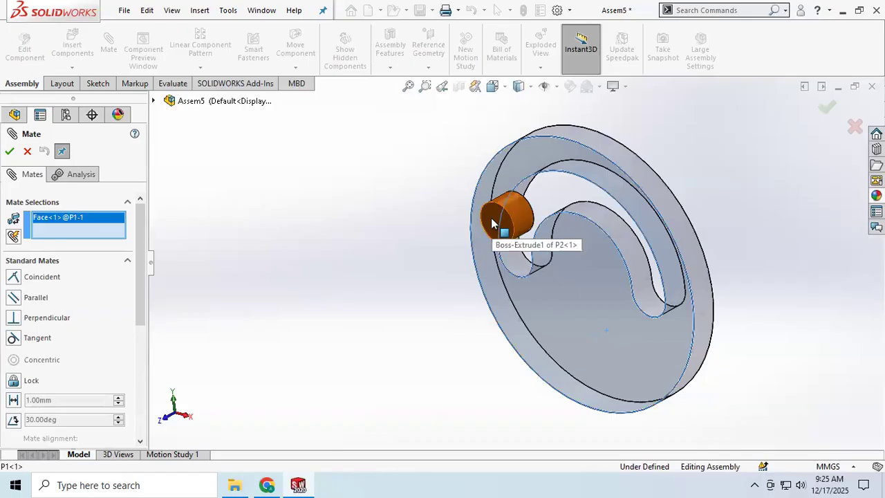
left_click(490, 228)
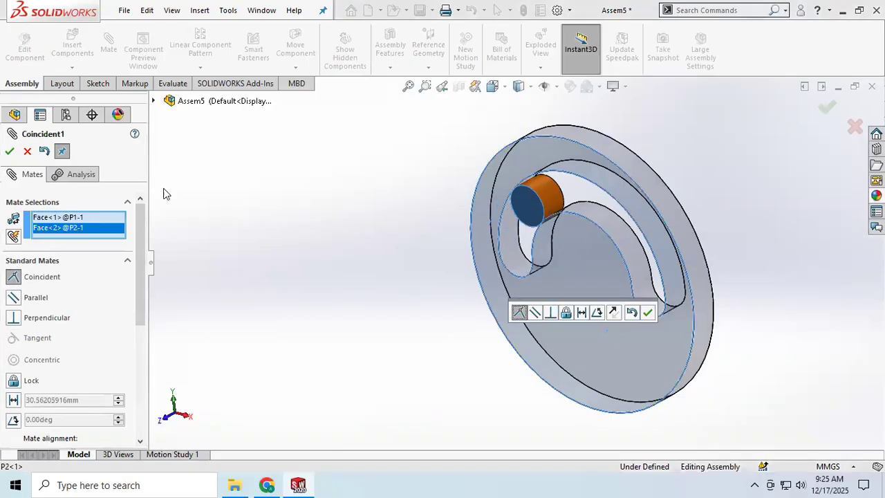
left_click(10, 153)
Slide the orange cylinder along the curved slot to examine its travel and how it fits at the slot's ends, then finish mating
left_click_drag(529, 216, 525, 253)
middle_click_drag(608, 312, 614, 284)
left_click_drag(501, 262, 692, 302)
mouse_move(692, 315)
middle_mouse_down()
mouse_move(586, 320)
mouse_move(666, 315)
mouse_move(681, 303)
middle_mouse_up()
left_click_drag(674, 294, 529, 267)
middle_click_drag(577, 267, 416, 289)
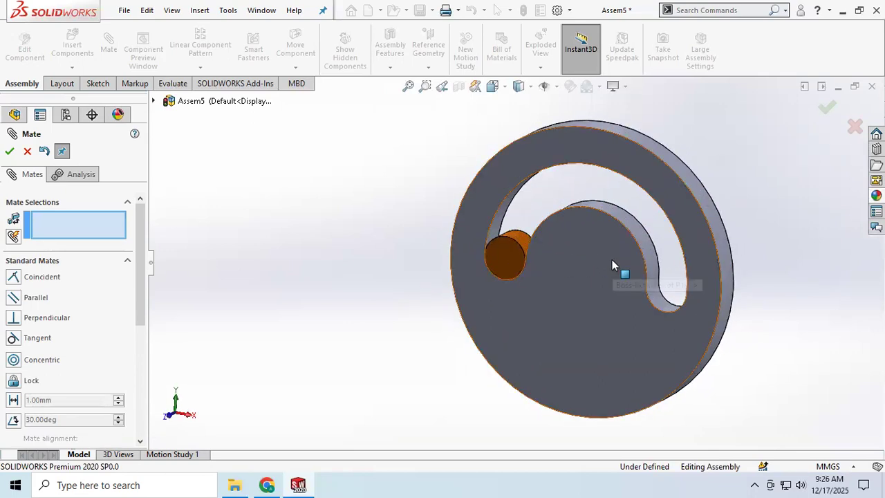
scroll(612, 259, "down", 2)
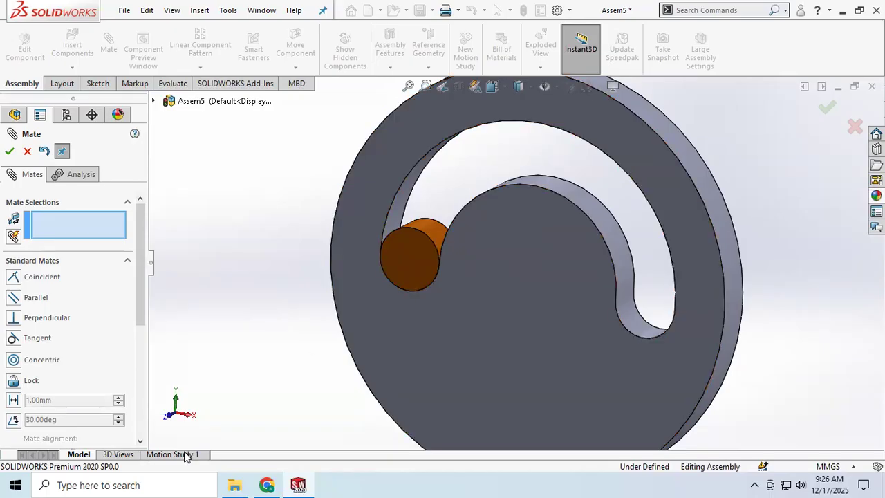
mouse_move(394, 263)
middle_mouse_down()
mouse_move(357, 253)
mouse_move(375, 253)
mouse_move(381, 266)
middle_mouse_up()
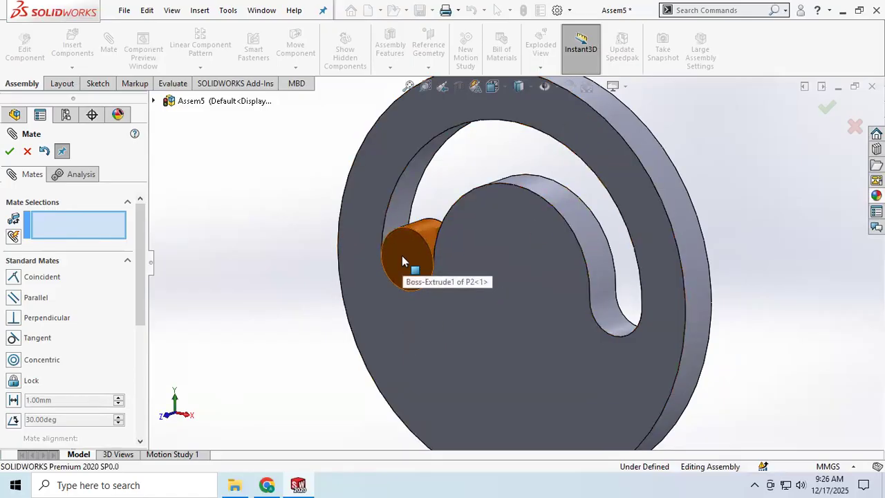
left_click_drag(408, 231, 462, 387)
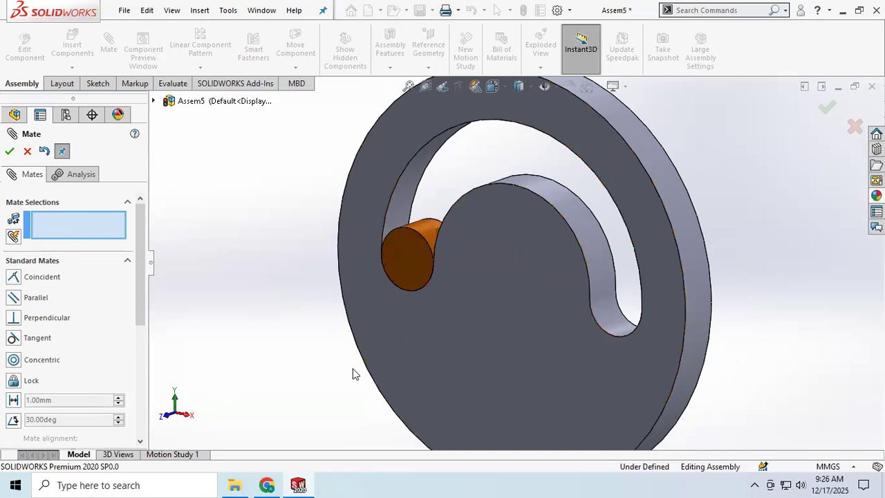
scroll(351, 361, "down", 2)
scroll(352, 361, "up", 4)
mouse_move(395, 341)
middle_mouse_down()
mouse_move(377, 341)
mouse_move(415, 334)
mouse_move(401, 335)
middle_mouse_up()
mouse_move(478, 238)
left_mouse_down()
mouse_move(652, 249)
mouse_move(656, 264)
mouse_move(537, 180)
mouse_move(493, 244)
left_mouse_up()
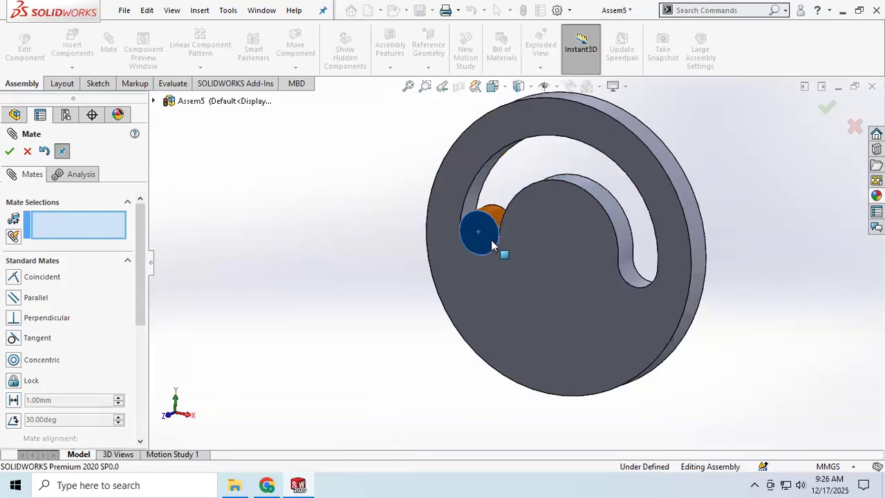
left_click(10, 152)
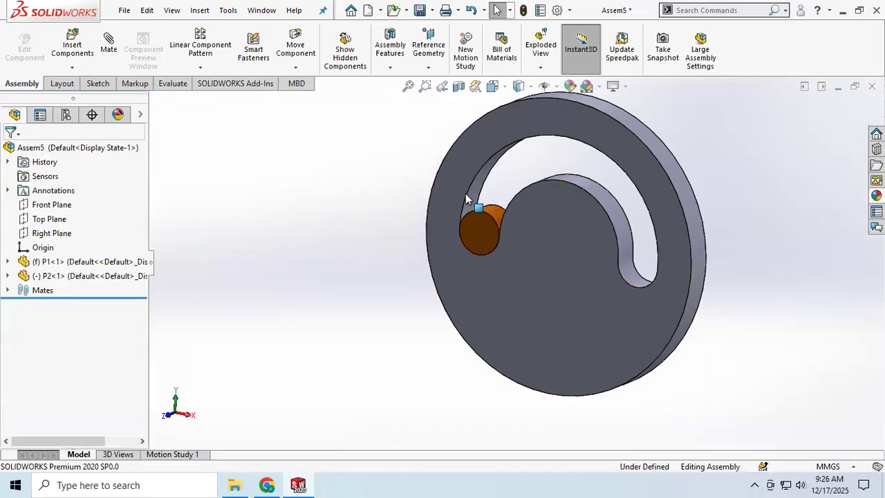
left_click(107, 45)
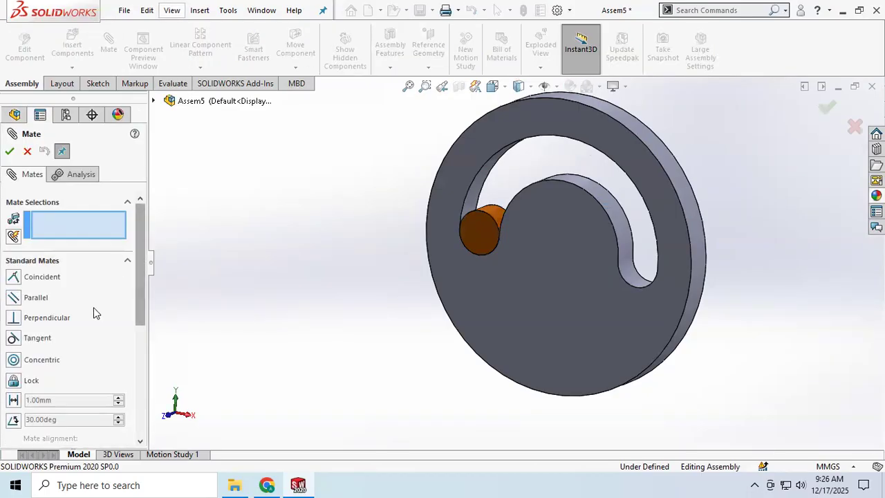
scroll(96, 313, "down", 3)
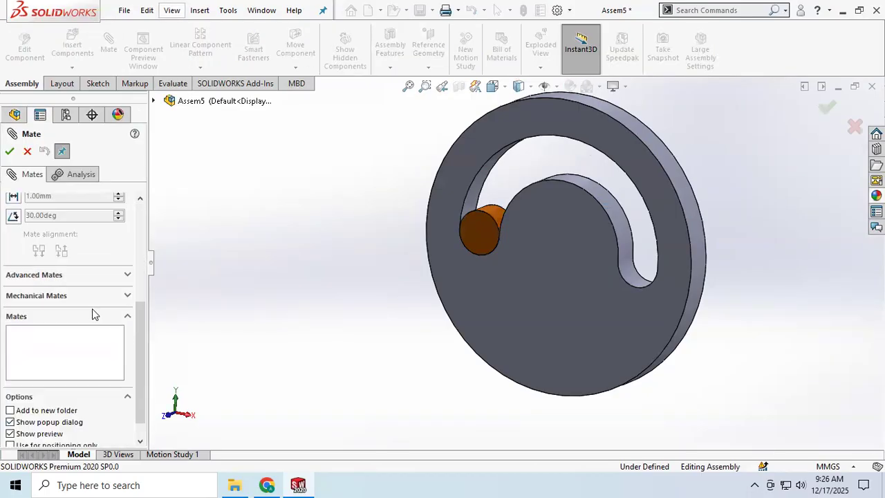
left_click(128, 298)
scroll(71, 252, "up", 3)
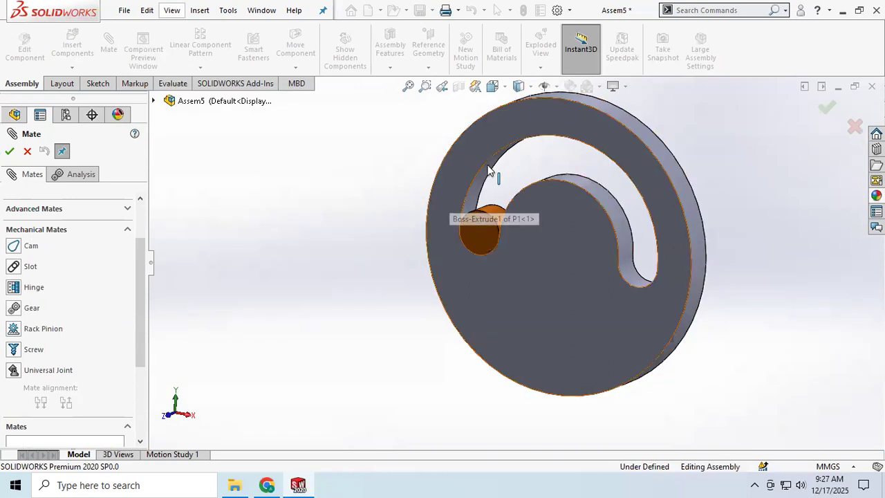
left_click(26, 150)
Close the slot mate assembly without saving it and create a new assembly document
left_click(123, 9)
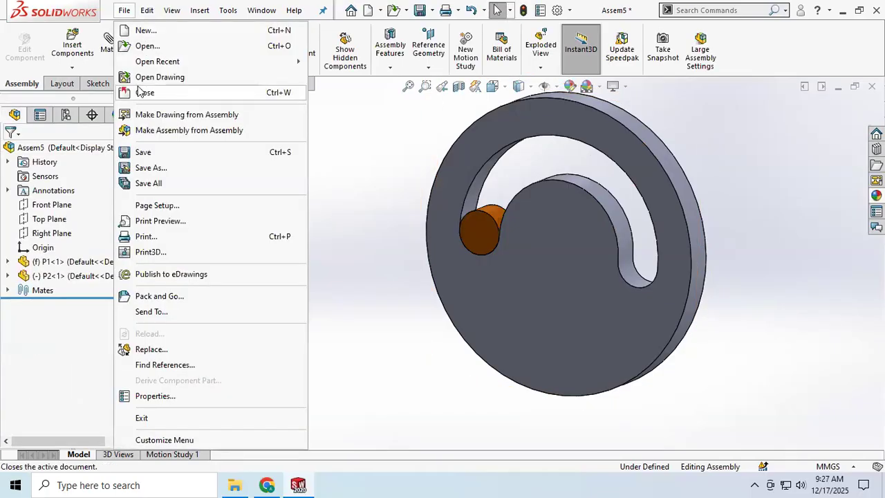
left_click(142, 92)
left_click(404, 256)
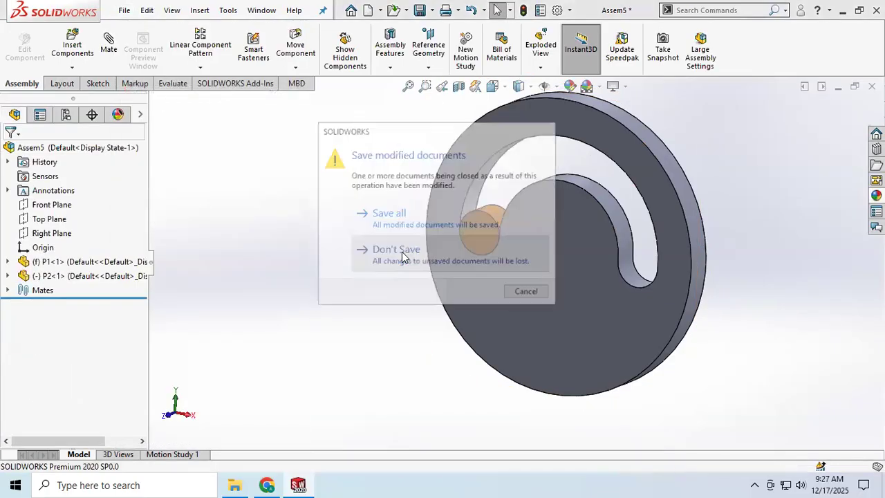
left_click(124, 10)
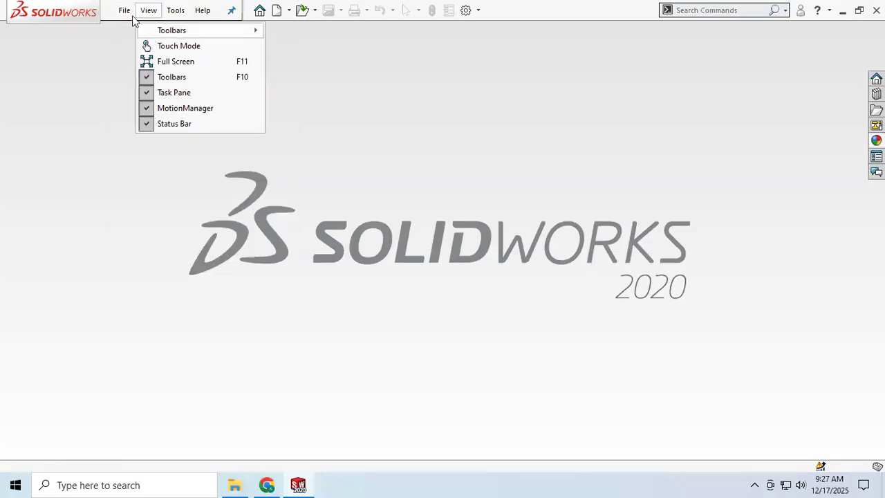
left_click(149, 32)
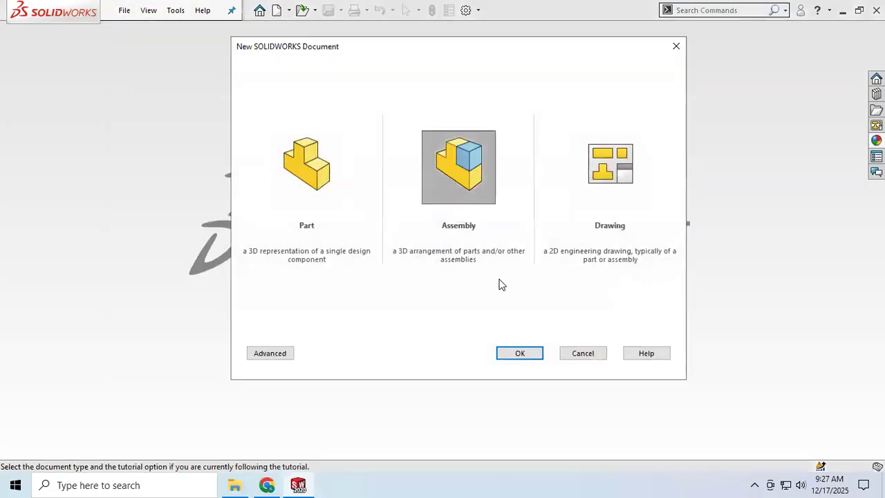
left_click(520, 353)
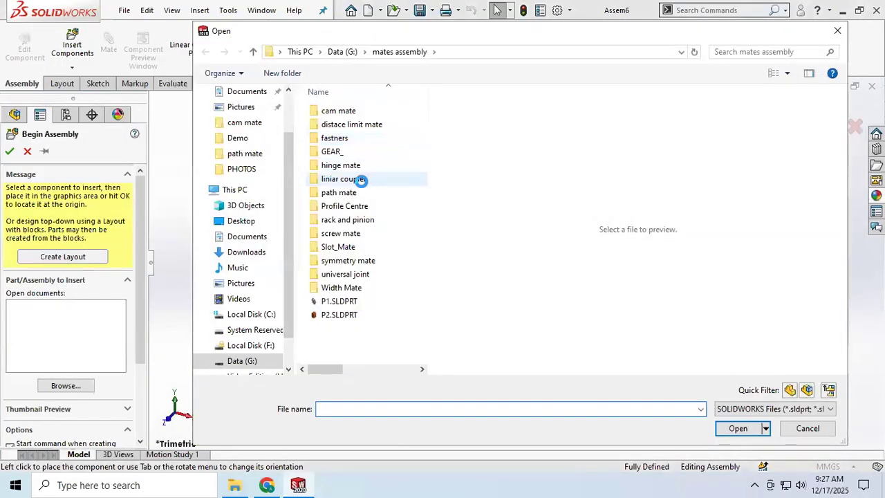
Load BASE.SLDPRT and GEAR.SLDPRT from the GEAR_ folder for insertion into the new assembly
double_click(343, 149)
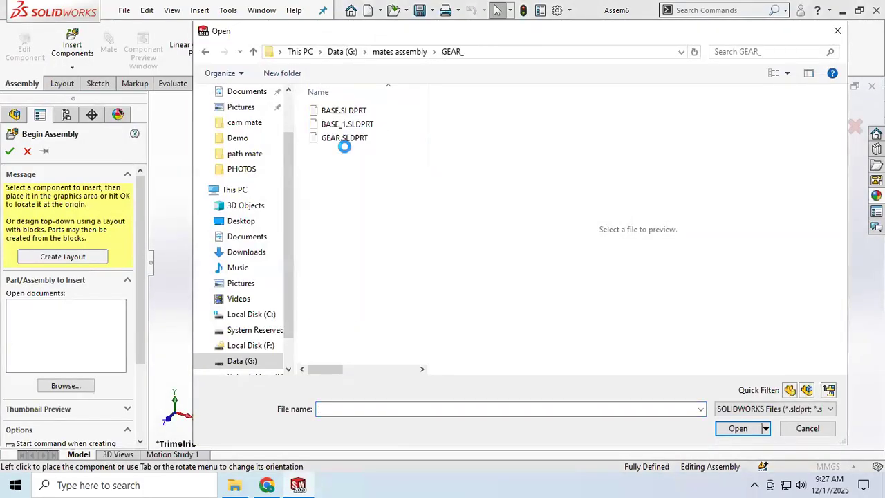
left_click(338, 107)
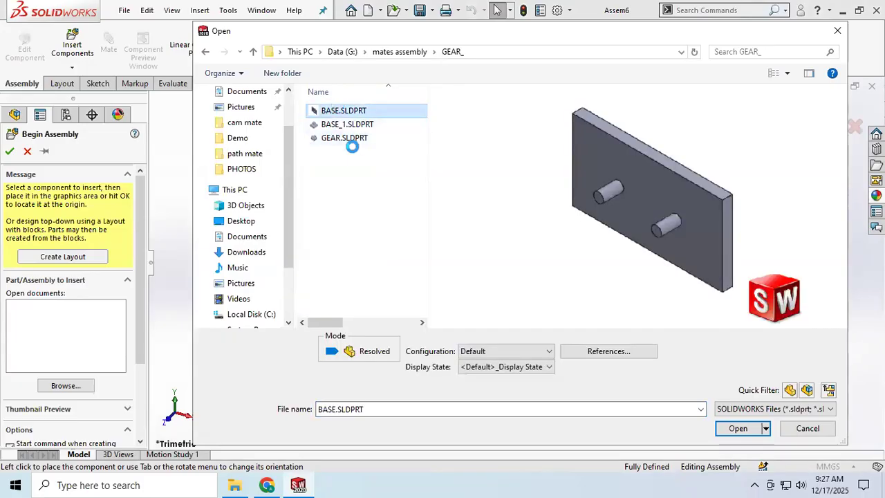
left_click(349, 137, "shift")
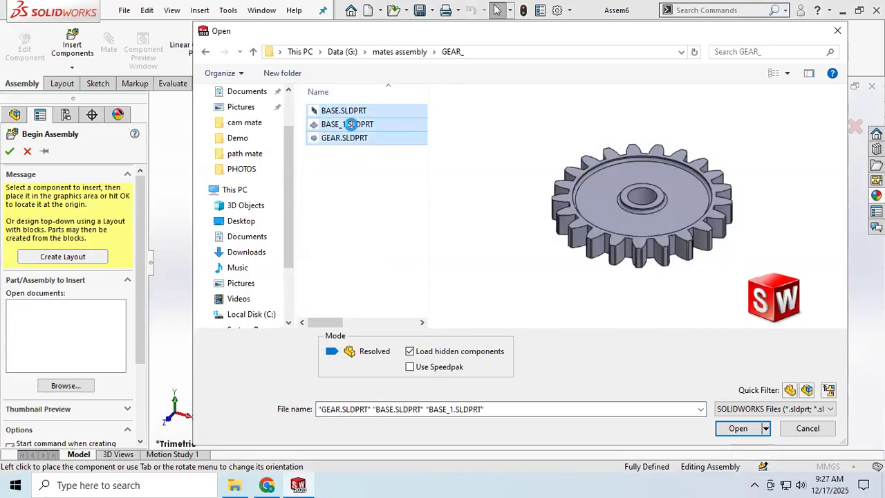
left_click(350, 125)
left_click(348, 109)
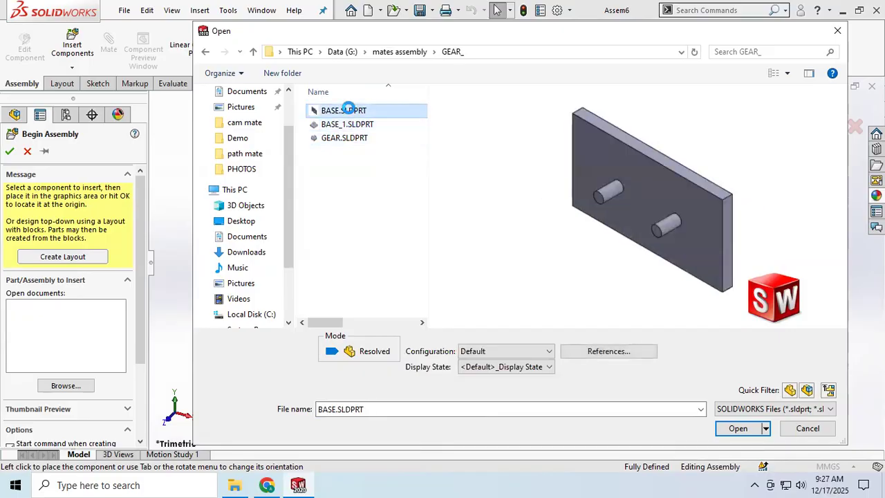
left_click(346, 137, "ctrl")
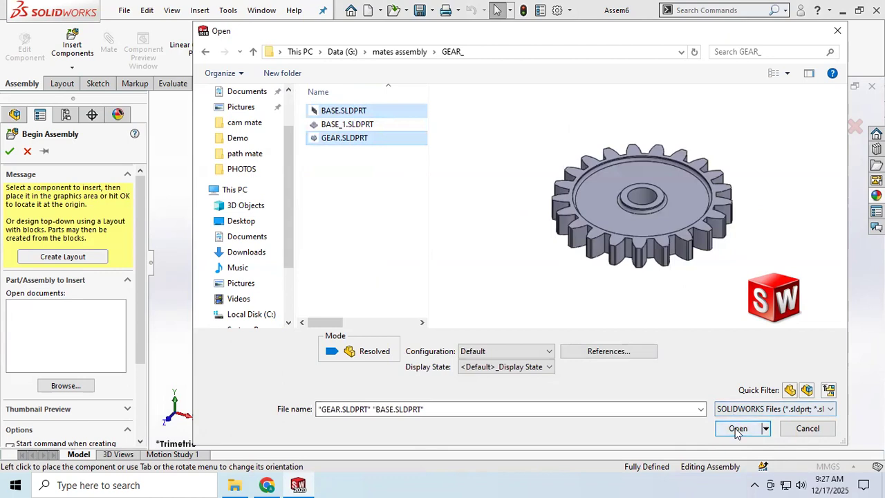
left_click(737, 429)
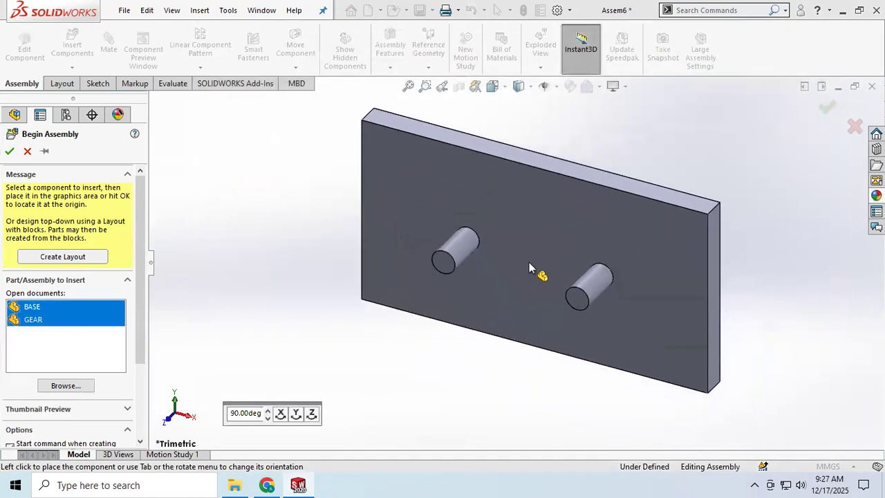
Place the base plate, rotate the gear 90° about X, and place it beside the plate
left_click(525, 253)
scroll(477, 264, "up", 5)
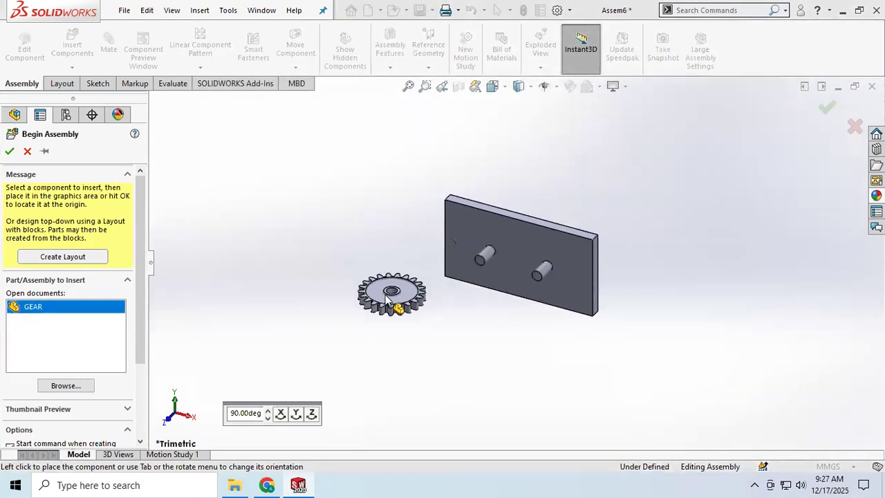
left_click(295, 414)
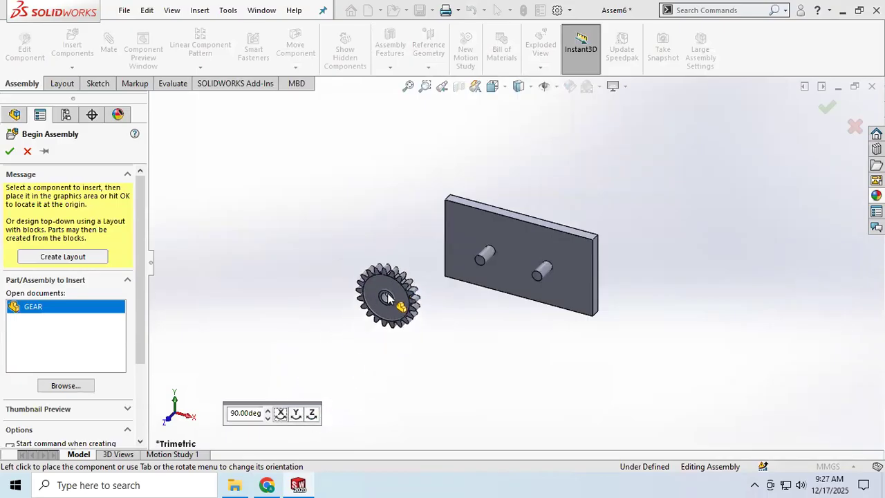
left_click(388, 297)
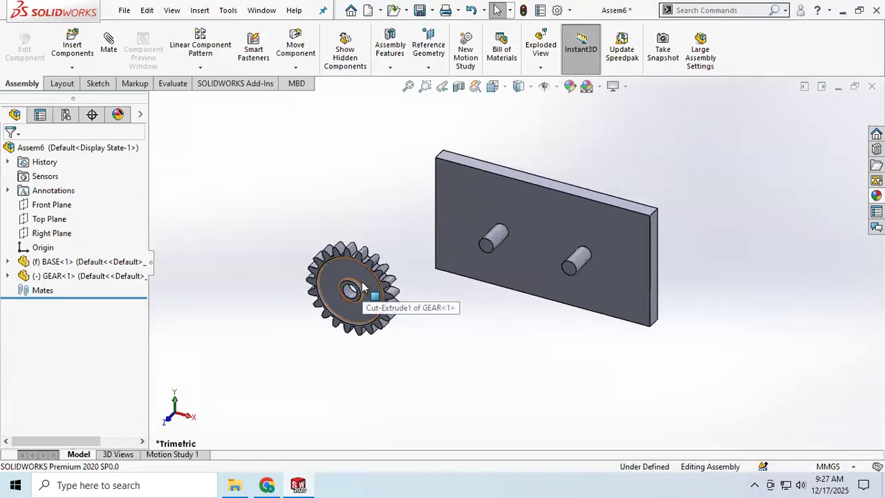
Copy the gear to a spot below the base plate's right end and shift the first gear slightly toward the plate
left_click_drag(363, 287, 619, 369, "ctrl")
scroll(476, 282, "down", 5)
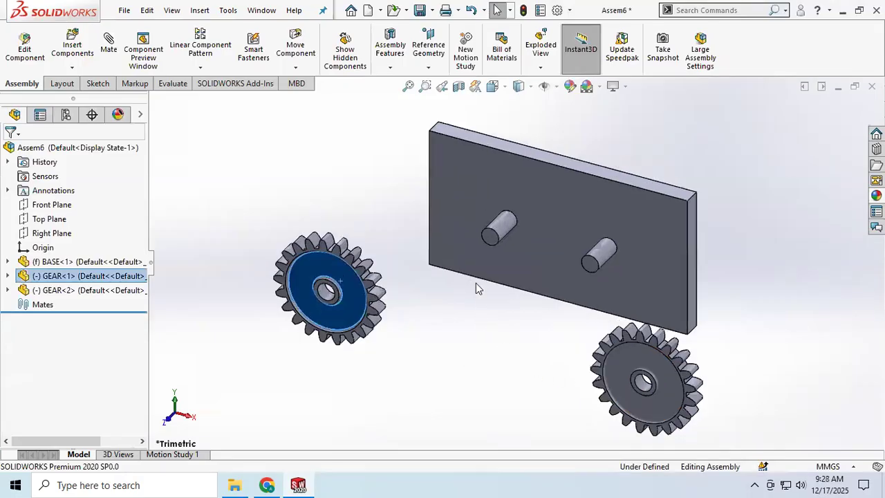
left_click(415, 332)
scroll(311, 312, "up", 3)
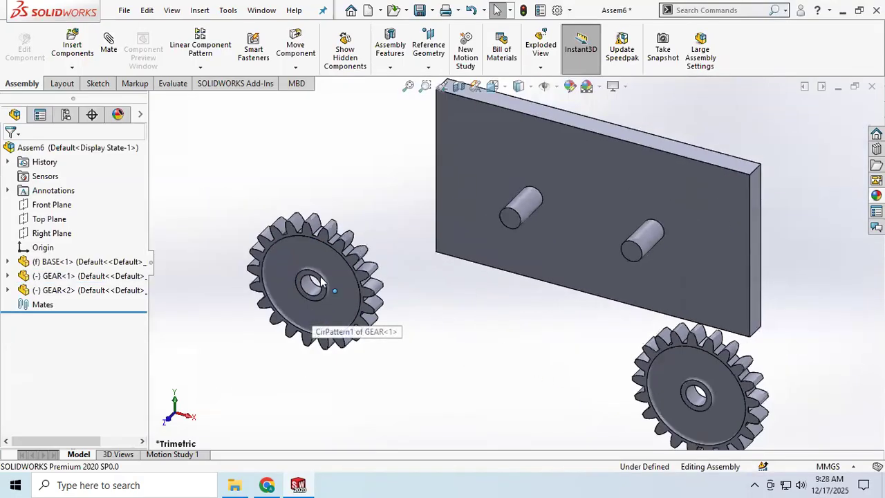
left_click_drag(323, 240, 340, 243)
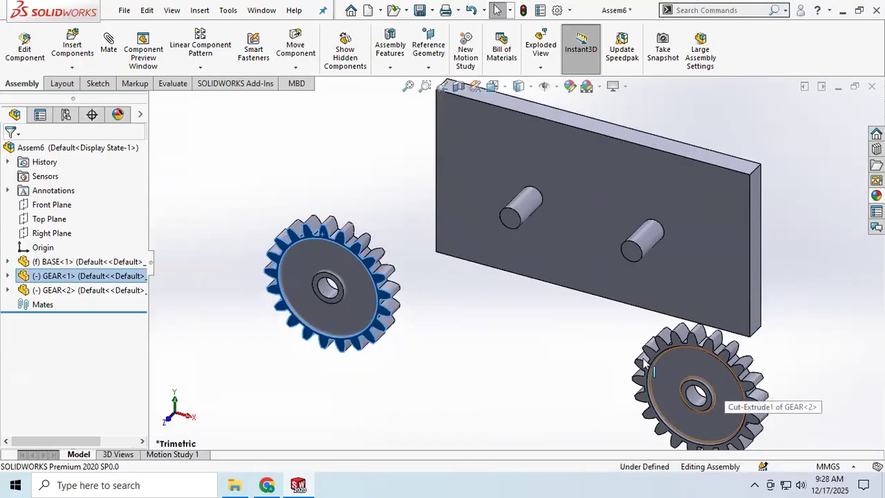
left_click(423, 353)
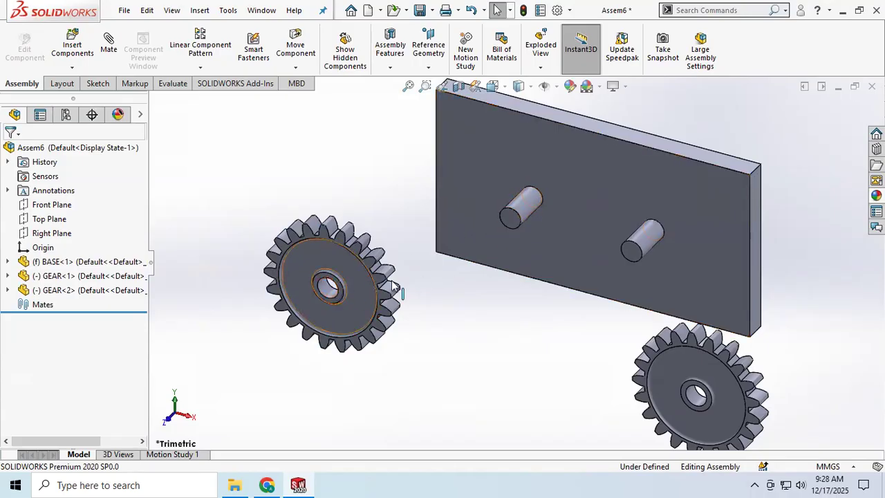
Add a Concentric mate between the base's left pin and the first gear's bore
left_click(108, 40)
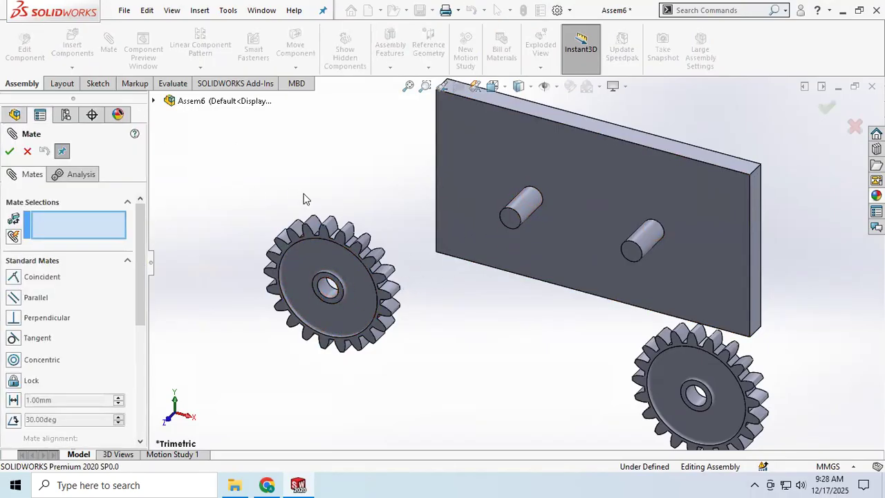
left_click(530, 225)
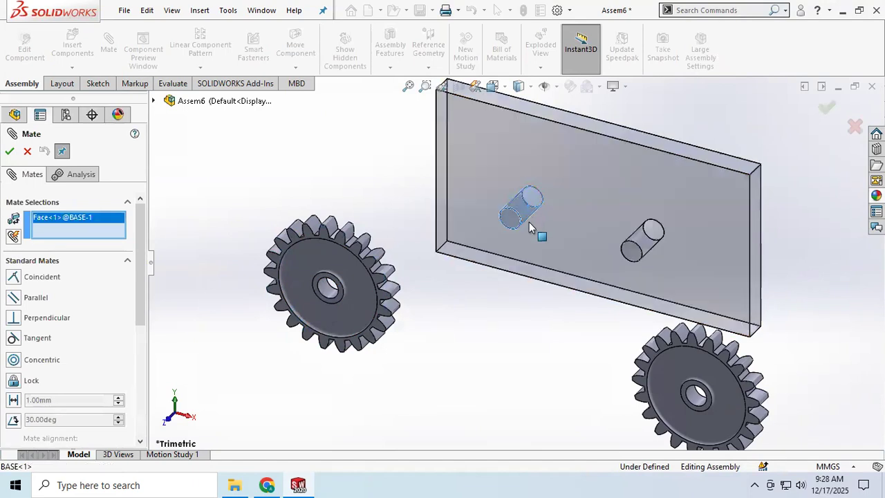
left_click(322, 289)
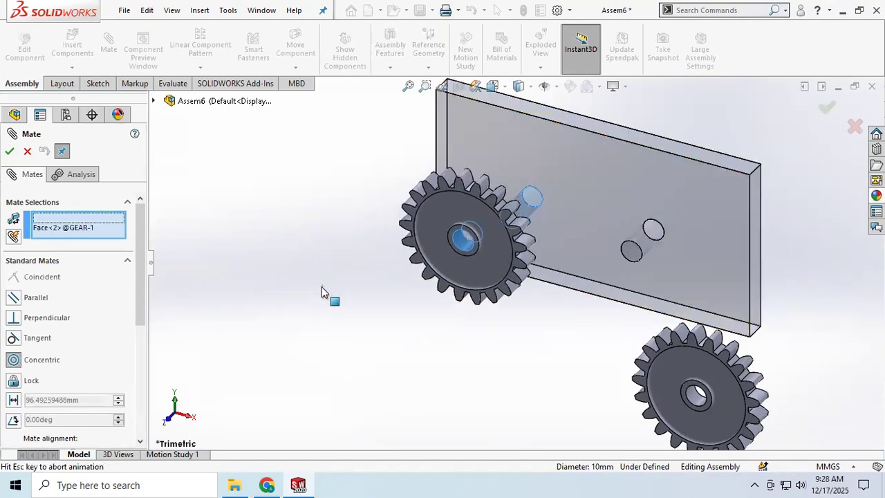
mouse_move(472, 330)
middle_mouse_down()
mouse_move(427, 328)
mouse_move(468, 320)
middle_mouse_up()
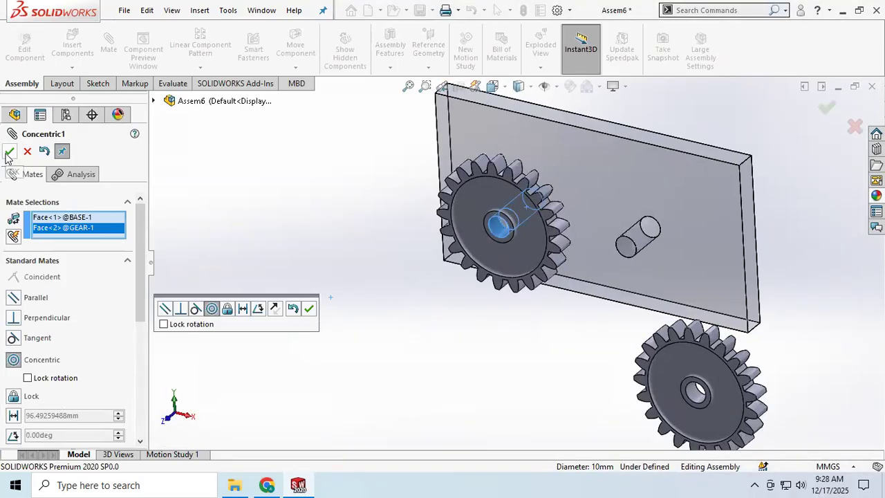
left_click(9, 152)
Add a Coincident mate between the first gear's front hub face and the left pin's end face
scroll(490, 255, "down", 5)
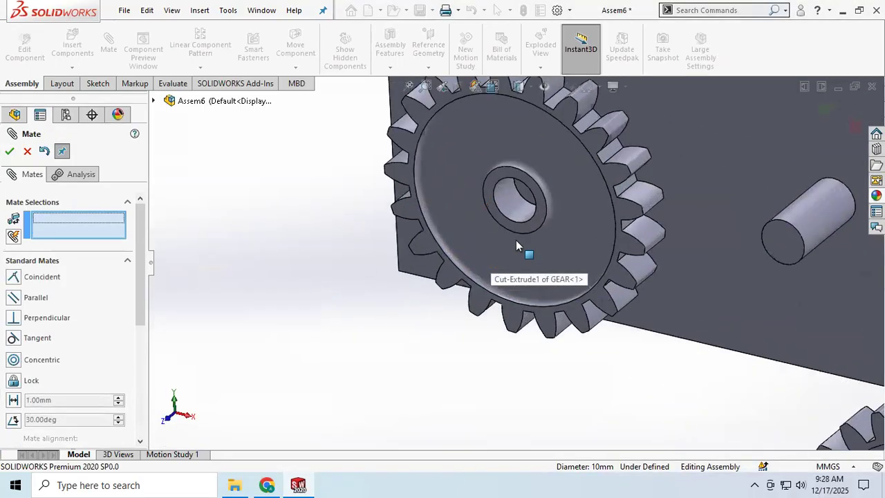
left_click(546, 207)
left_click(523, 200)
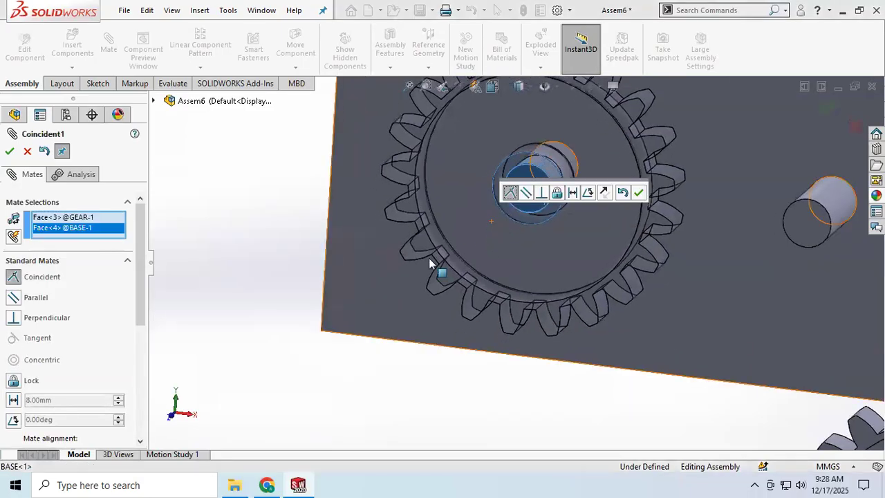
left_click(8, 151)
key("f")
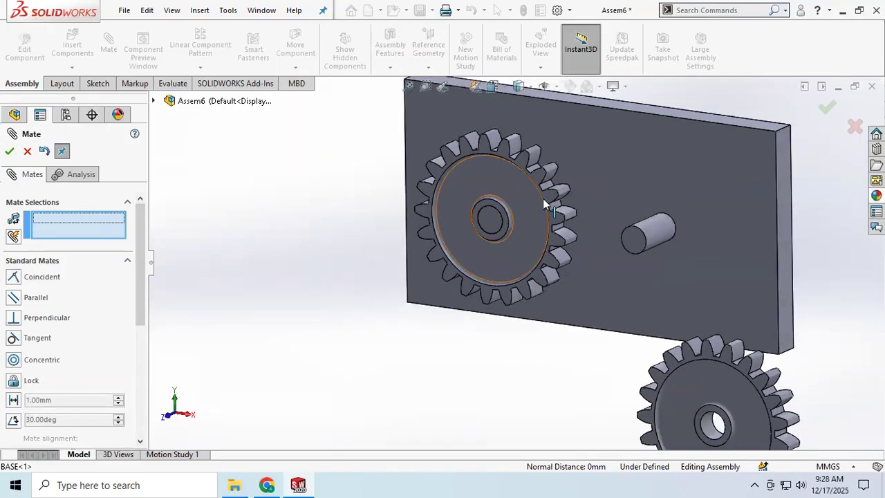
Add a Concentric mate between the base's right pin and the second gear's bore
left_click_drag(553, 197, 500, 231)
scroll(467, 312, "up", 1)
scroll(562, 320, "down", 2)
scroll(595, 342, "up", 3)
scroll(619, 341, "down", 1)
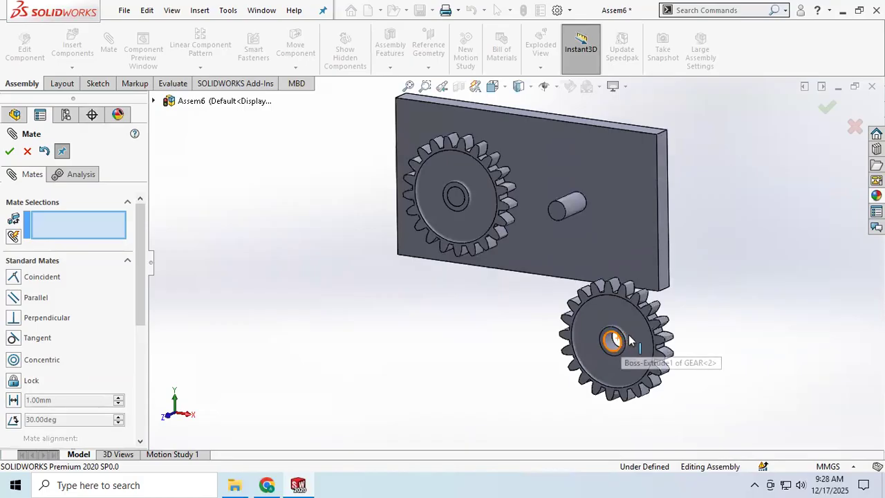
left_click(579, 212)
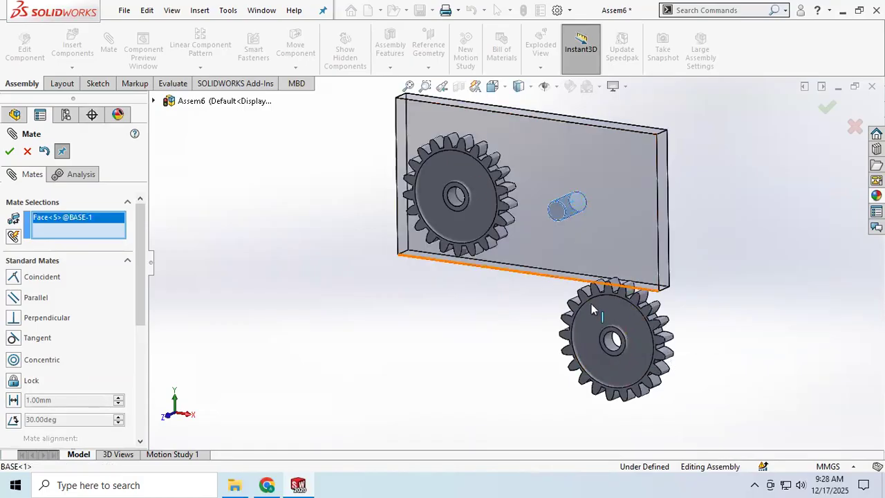
left_click(607, 351)
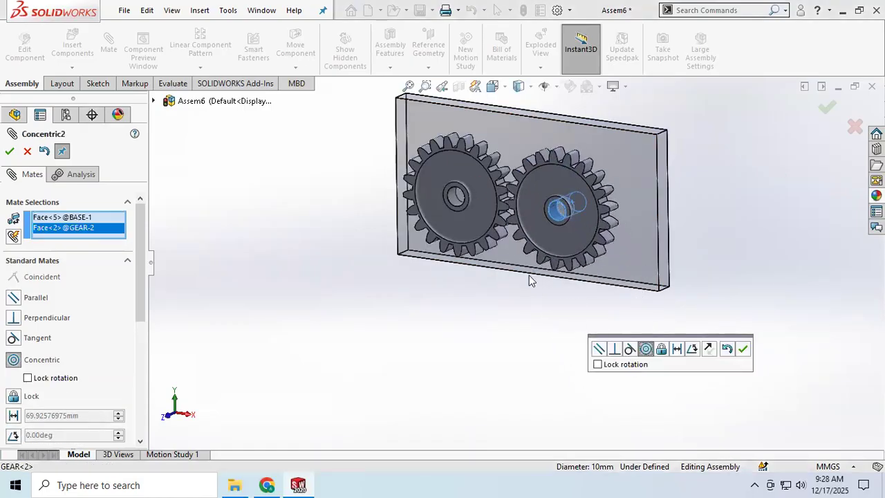
left_click(8, 153)
Add a Coincident mate between the second gear's front hub face and the right pin's end face
middle_click_drag(361, 247, 380, 244)
scroll(572, 217, "down", 2)
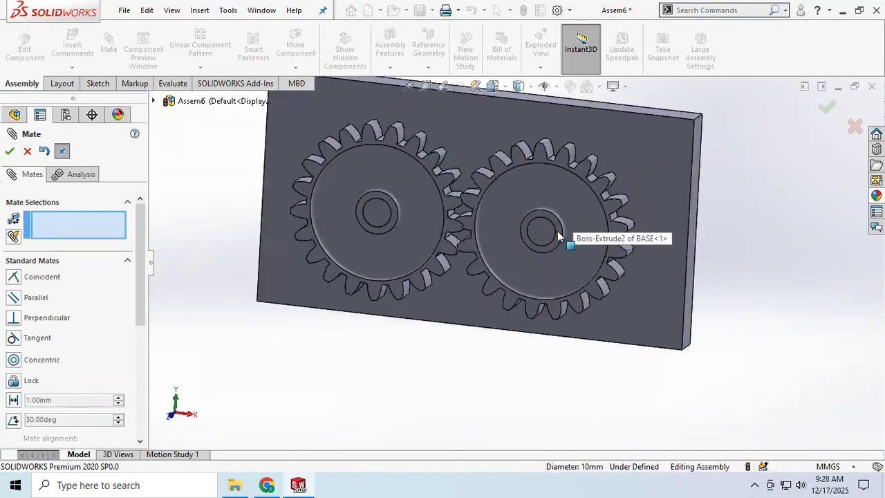
left_click(548, 235)
left_click(544, 232)
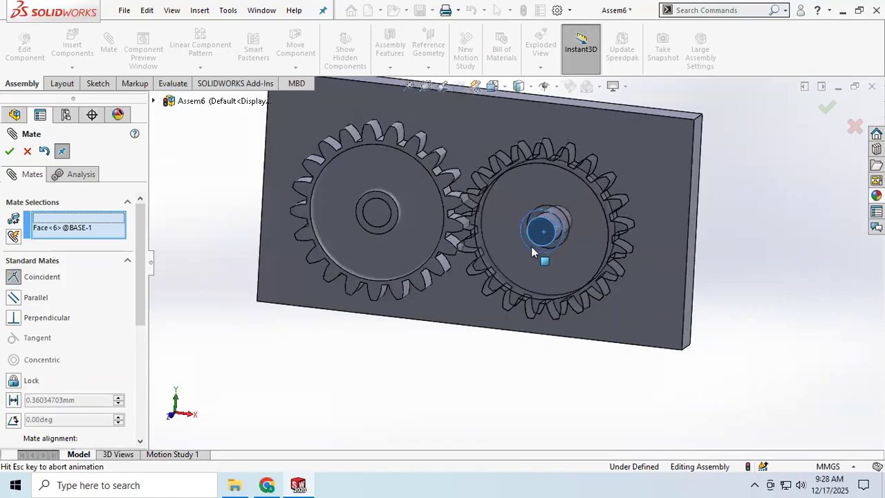
left_click(9, 151)
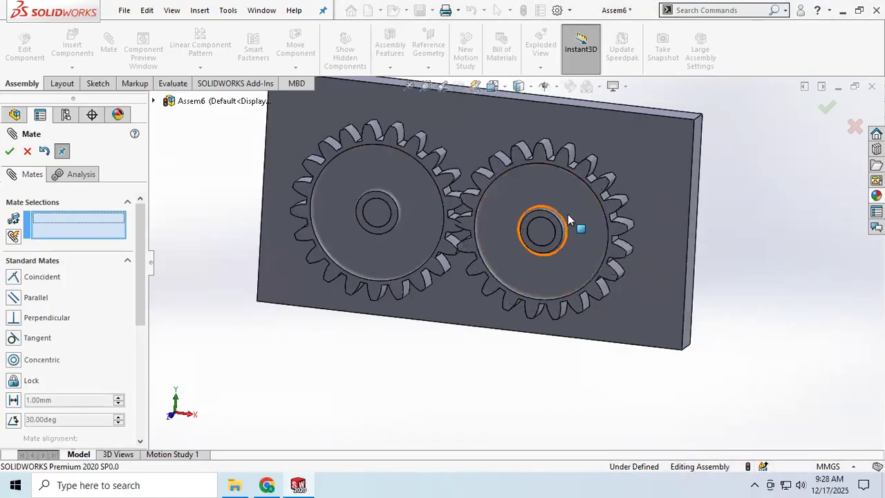
Rotate the two gears on their pins in small amounts until their teeth mesh without overlapping
left_click_drag(593, 178, 602, 207)
left_click_drag(401, 142, 421, 144)
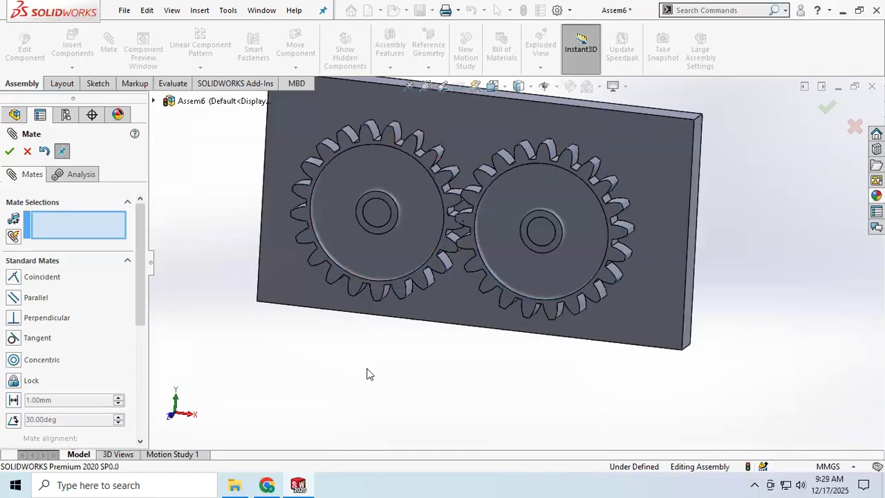
scroll(465, 347, "down", 3)
scroll(477, 325, "up", 5)
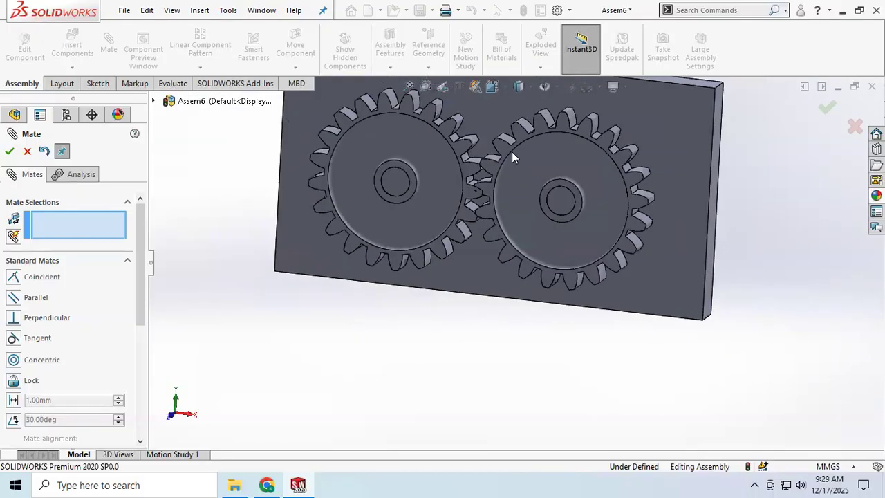
scroll(535, 236, "down", 5)
left_click_drag(546, 210, 557, 211)
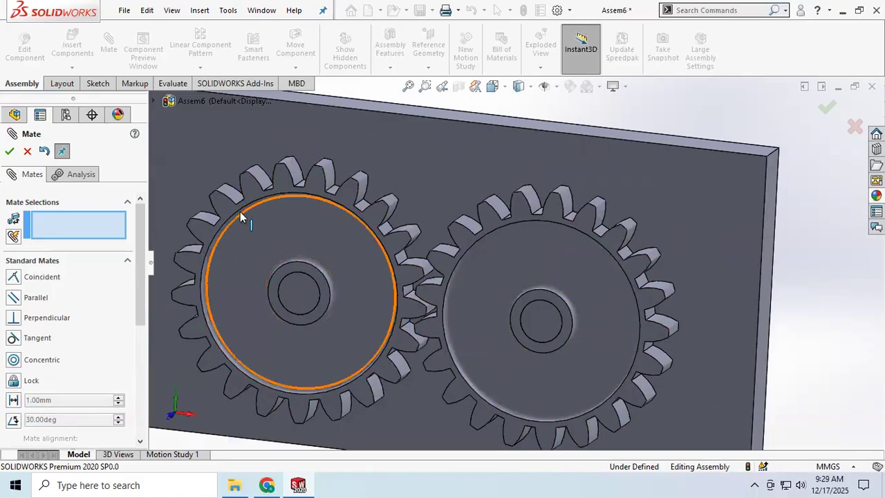
scroll(359, 304, "down", 5)
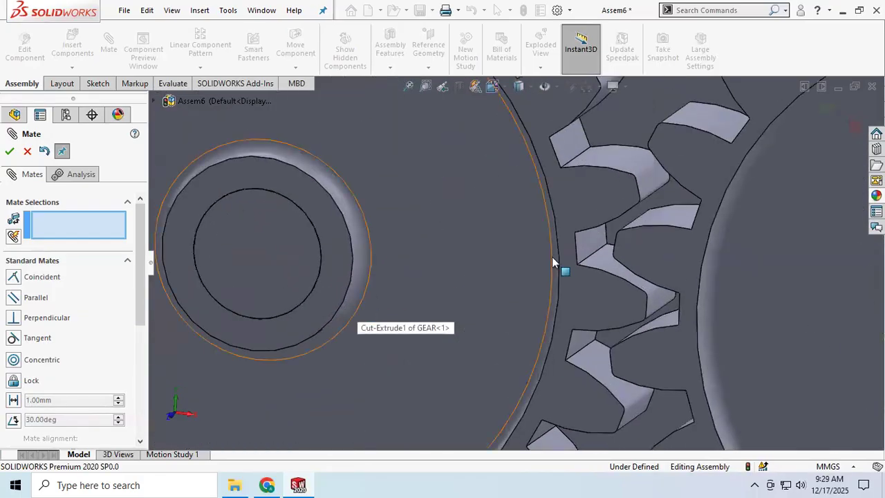
mouse_move(645, 260)
middle_mouse_down()
mouse_move(642, 248)
mouse_move(653, 251)
mouse_move(649, 263)
middle_mouse_up()
left_click(649, 264)
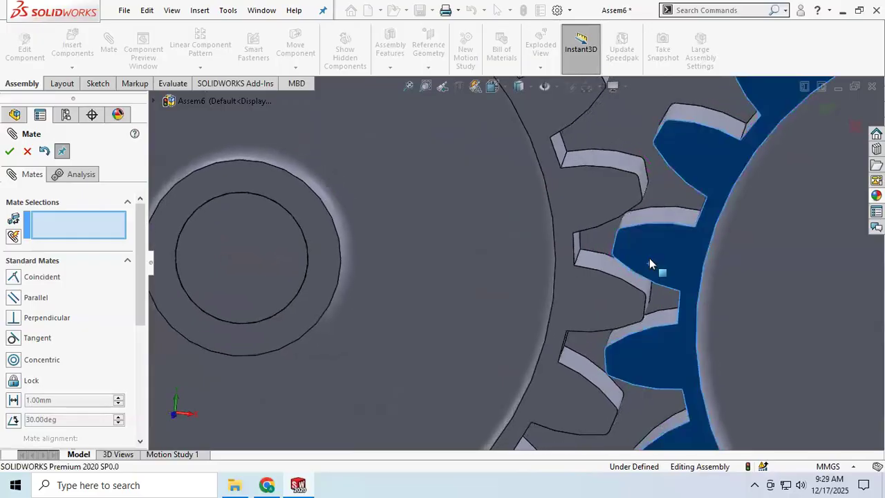
left_click_drag(649, 258, 648, 263)
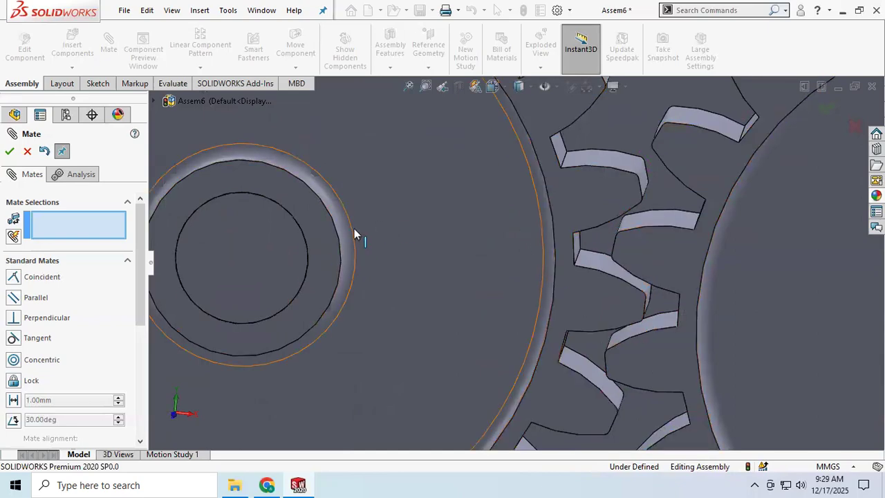
scroll(593, 252, "up", 8)
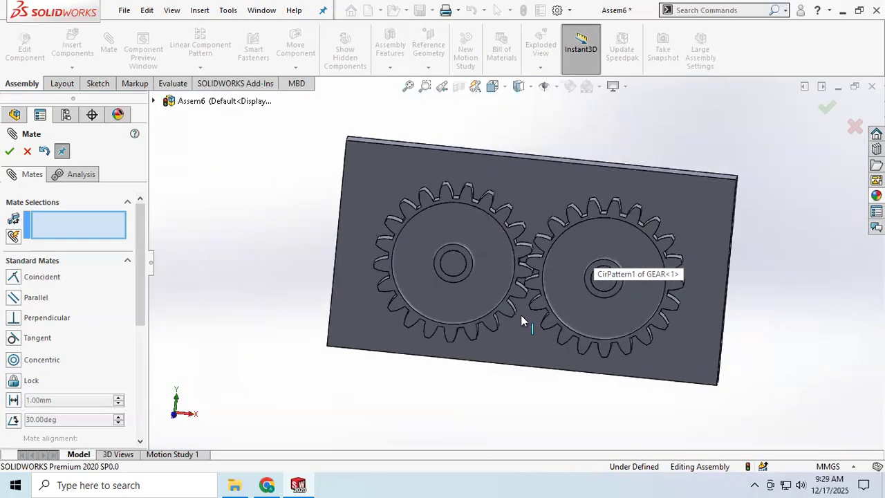
Add a Gear mate between a tooth-root face on the first gear and a tooth-root face on the second gear
middle_click_drag(487, 353, 445, 337)
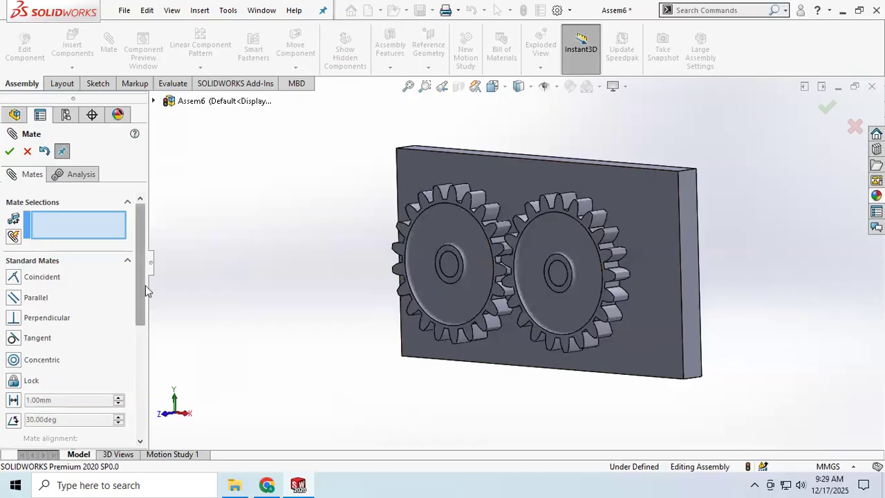
scroll(140, 282, "down", 6)
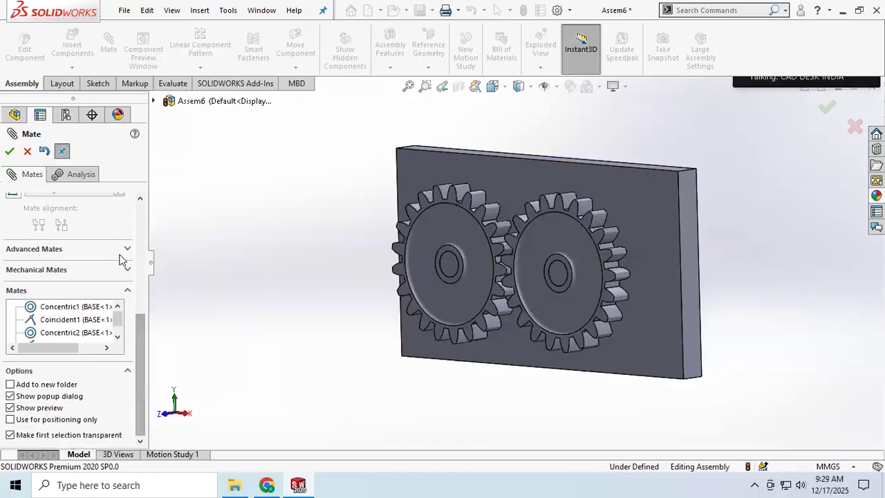
left_click(127, 270)
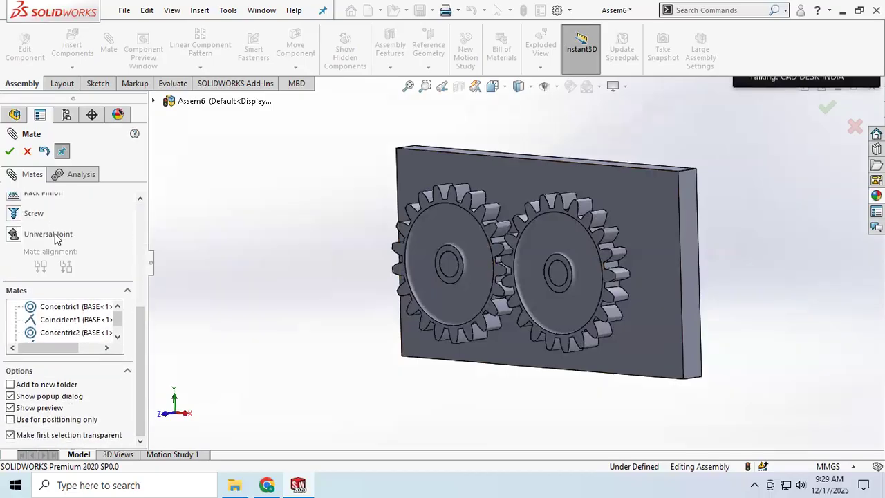
scroll(55, 238, "up", 2)
left_click(32, 241)
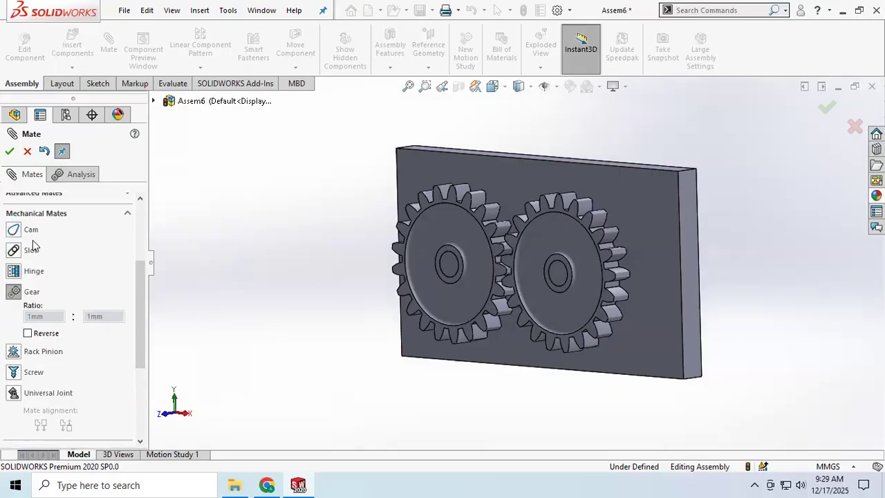
scroll(61, 270, "up", 4)
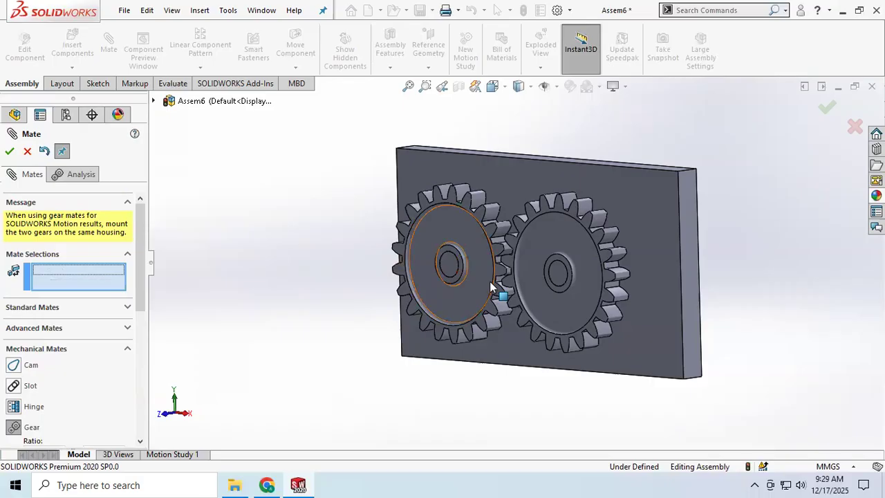
scroll(491, 285, "down", 5)
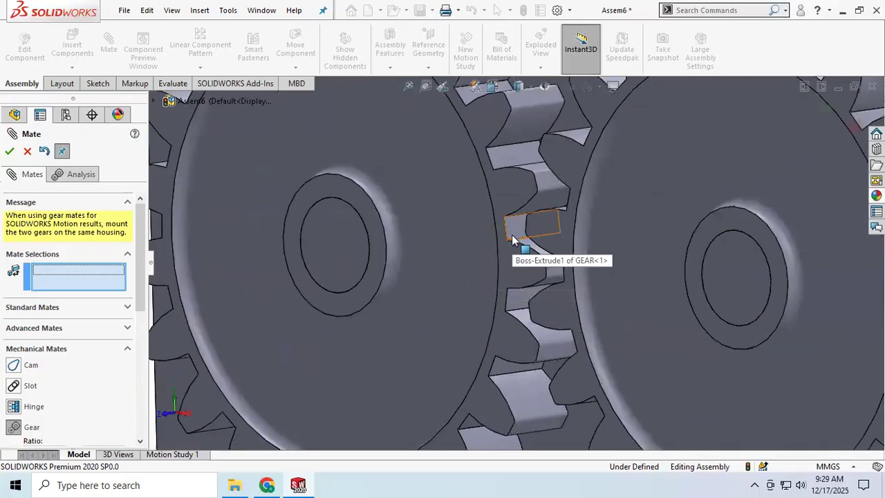
left_click(511, 239)
middle_click_drag(509, 252, 608, 257)
left_click(841, 218)
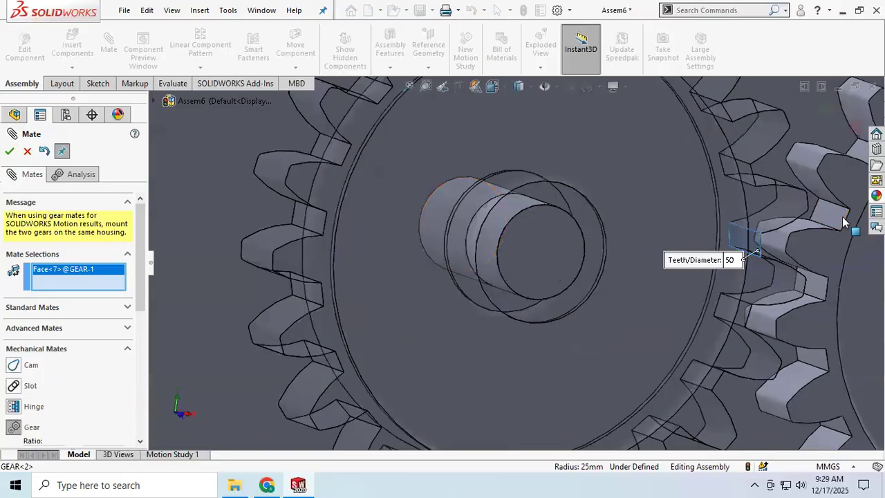
middle_click_drag(674, 273, 609, 273)
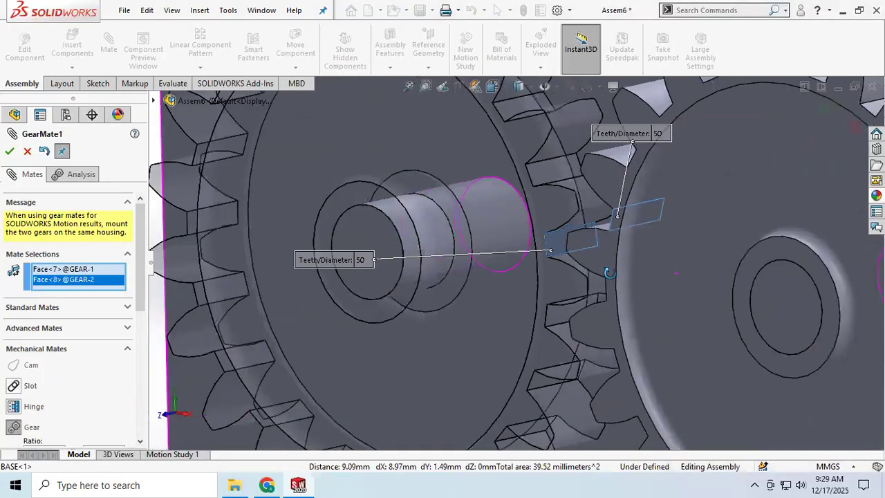
left_click(9, 151)
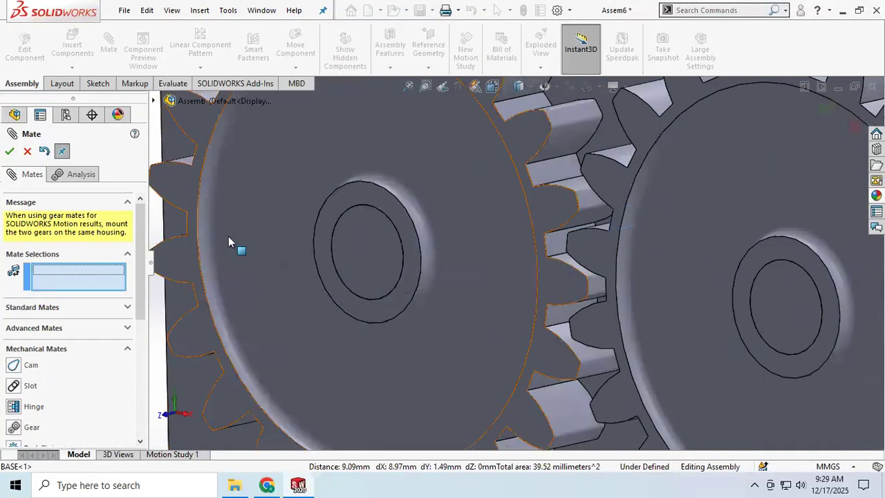
Rotate the left gear on its pin to check how it drives the right gear
scroll(373, 260, "up", 5)
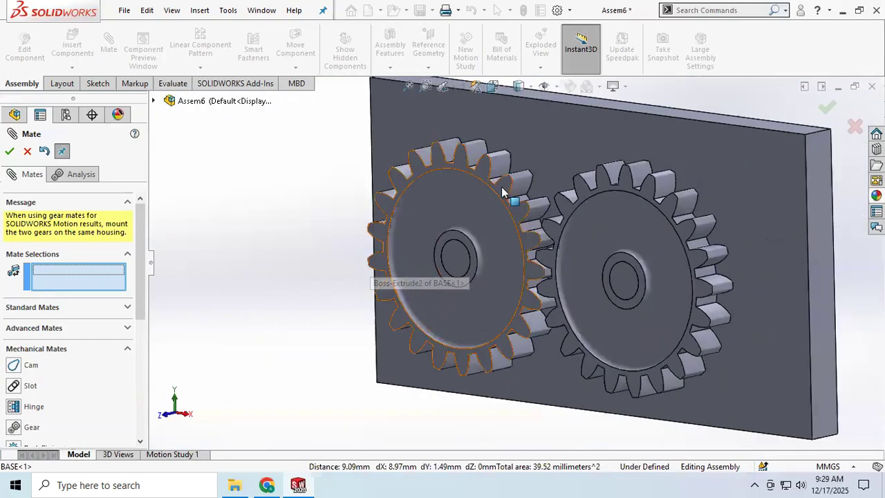
left_click_drag(507, 191, 359, 356)
middle_click_drag(347, 356, 369, 340)
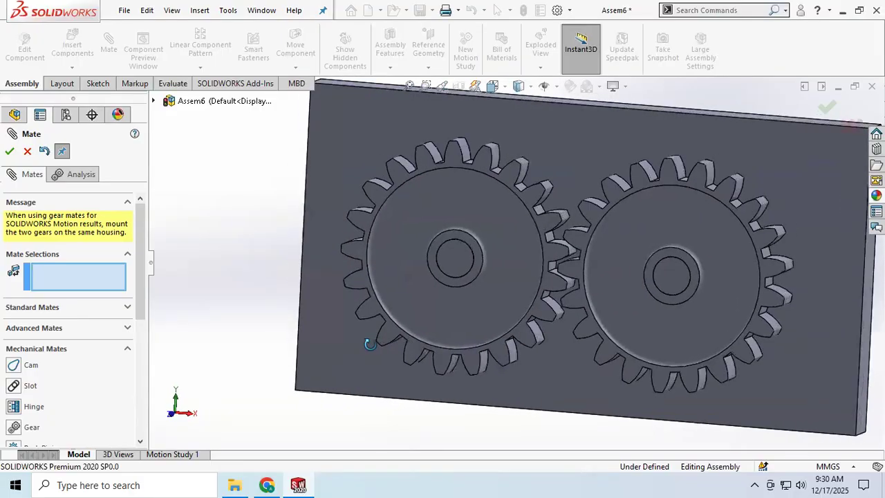
left_click_drag(464, 164, 304, 265)
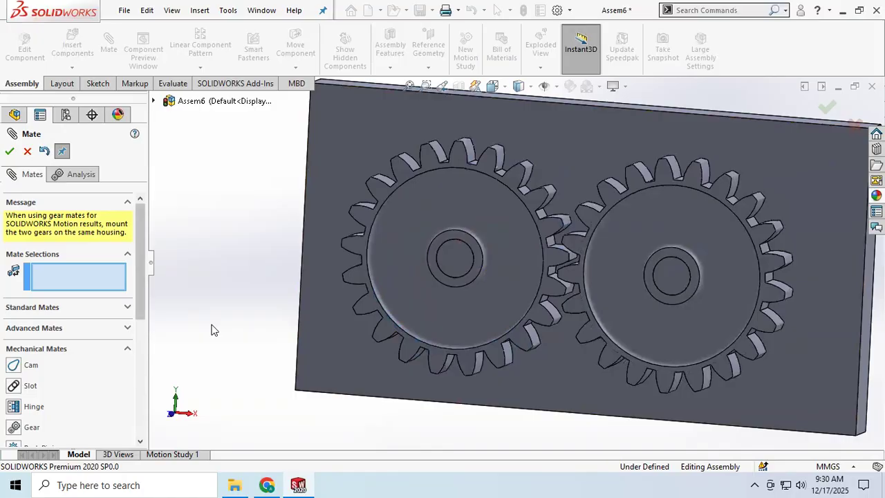
Edit the gear mate to try a ratio of 50mm : 100mm, and set it back to 50mm : 50mm
scroll(56, 325, "down", 5)
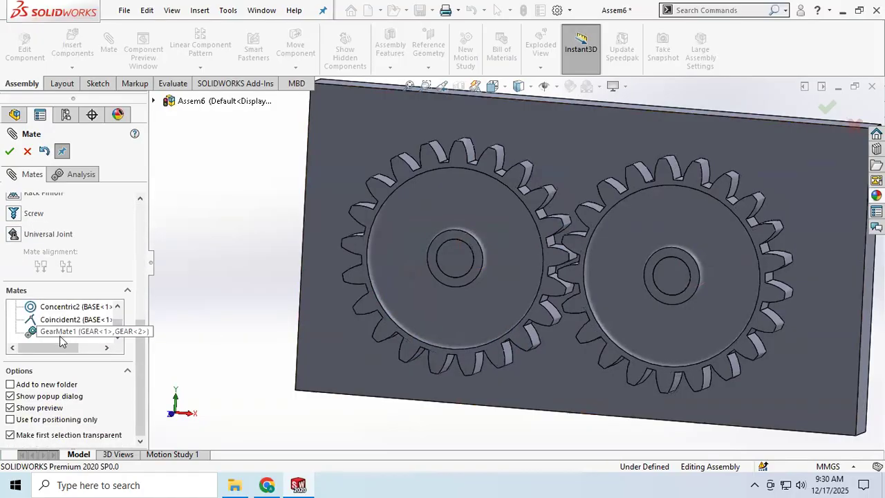
scroll(61, 332, "up", 4)
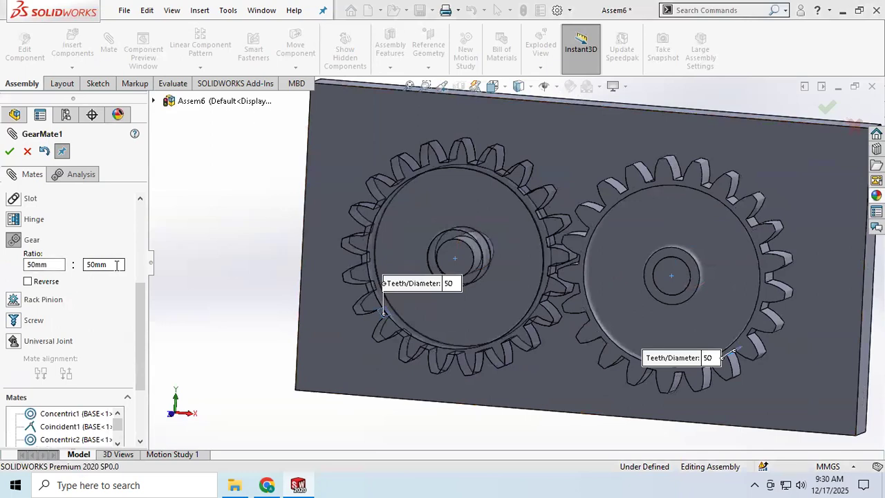
left_click(116, 265)
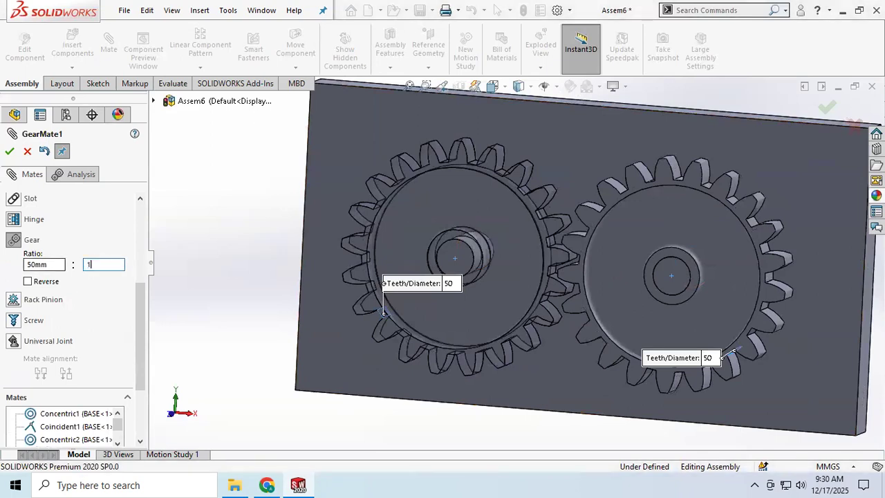
type("100")
key("Return")
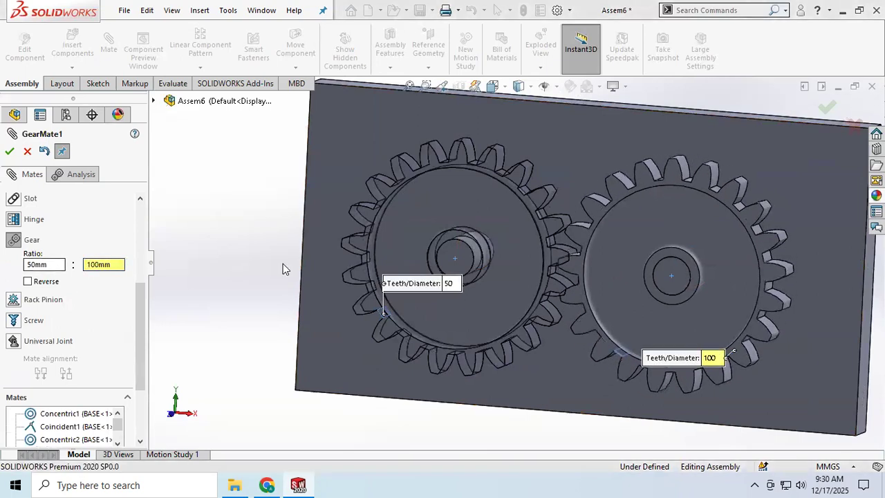
left_click_drag(117, 266, 40, 265)
type("50")
key("Return")
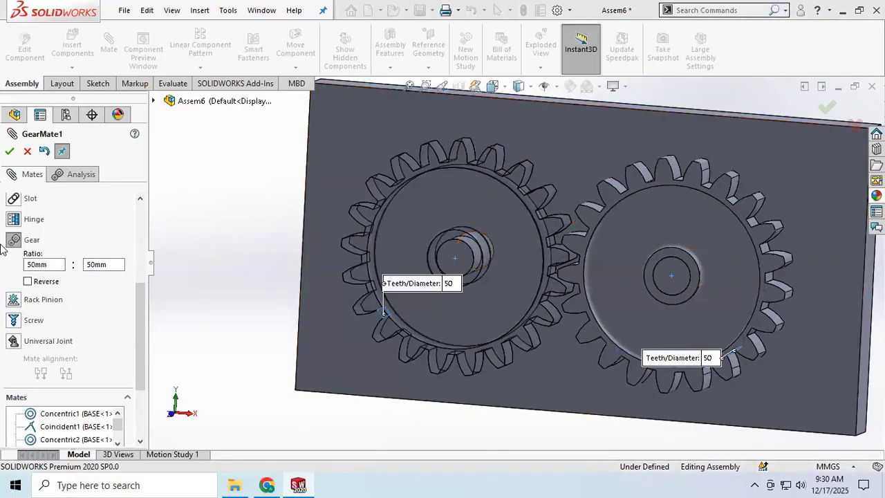
Switch the gear mate's Reverse option on and off, accept the mate, and rotate the left gear to test the meshing
left_click(28, 281)
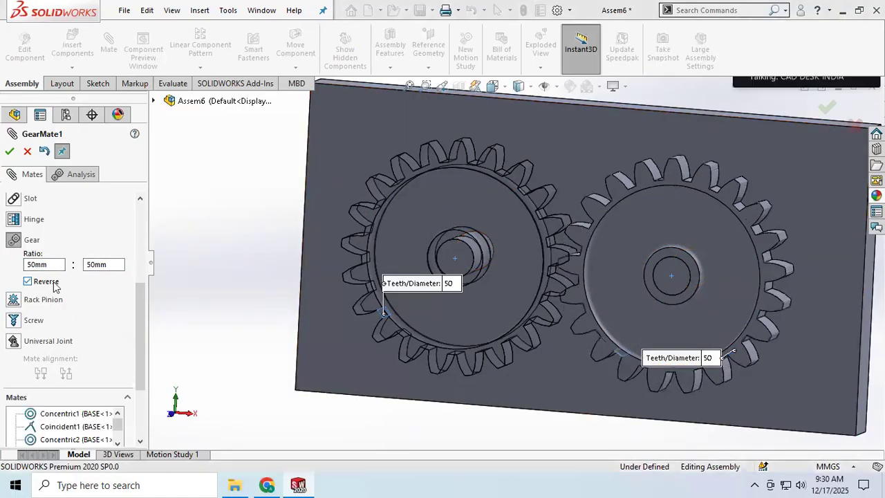
left_click(28, 281)
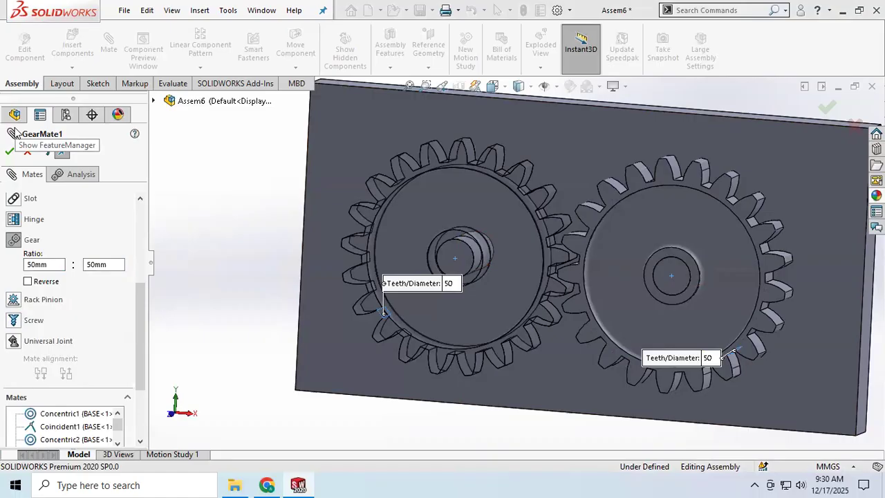
left_click(10, 151)
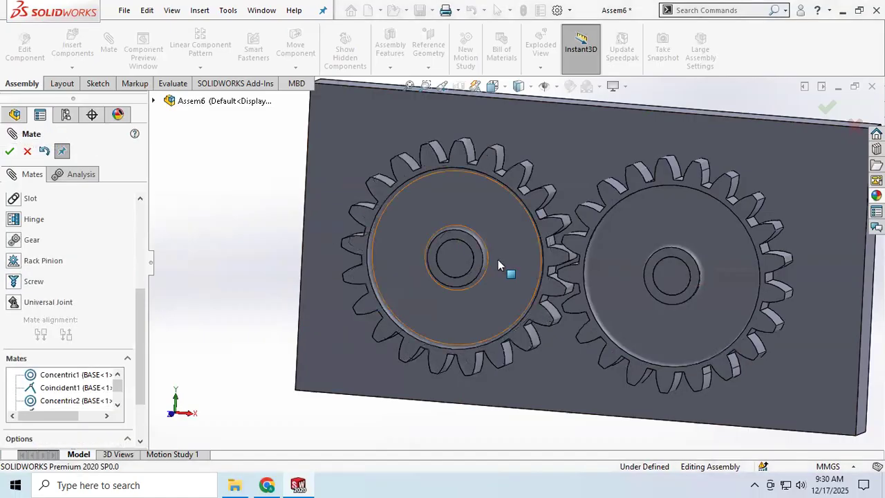
left_click(482, 170)
left_click_drag(370, 227, 334, 290)
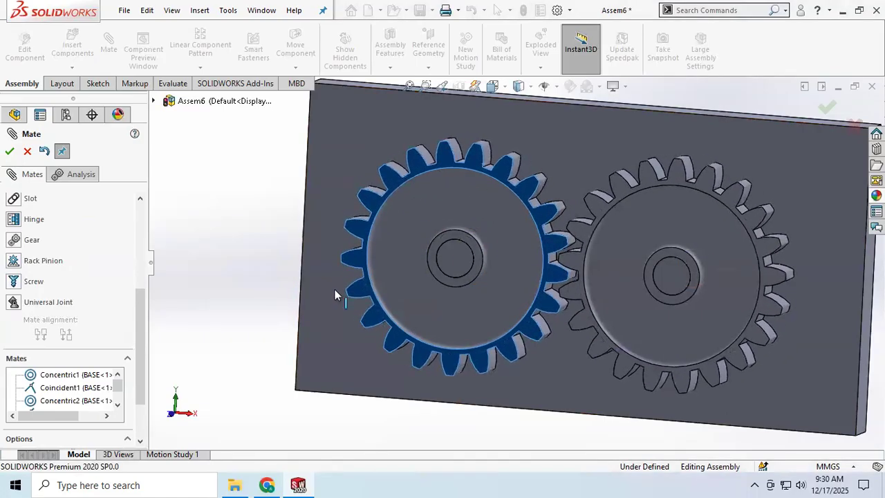
Add a constant-speed rotary motor at 100 RPM to the left gear's front hub face in Motion Study 1
left_click(166, 455)
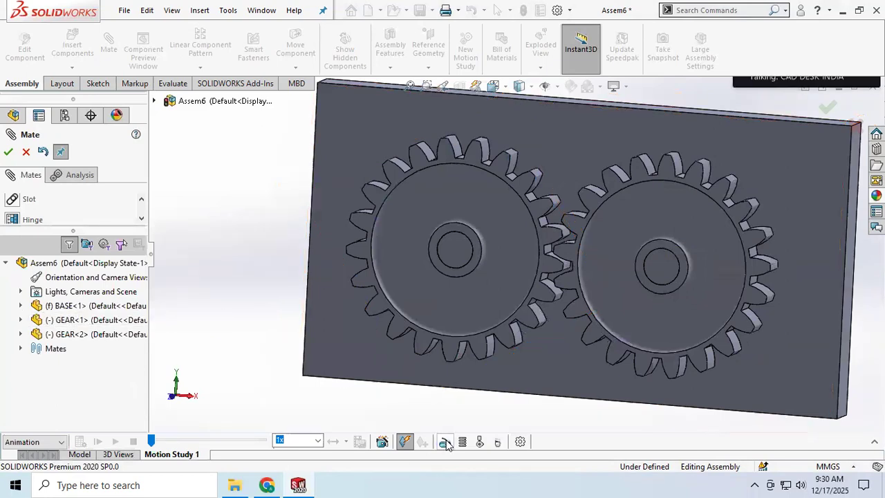
left_click(25, 153)
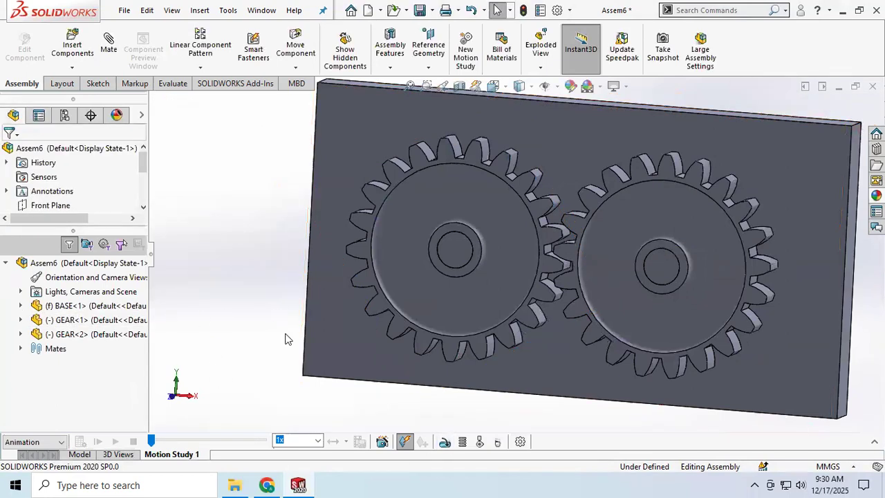
left_click(446, 443)
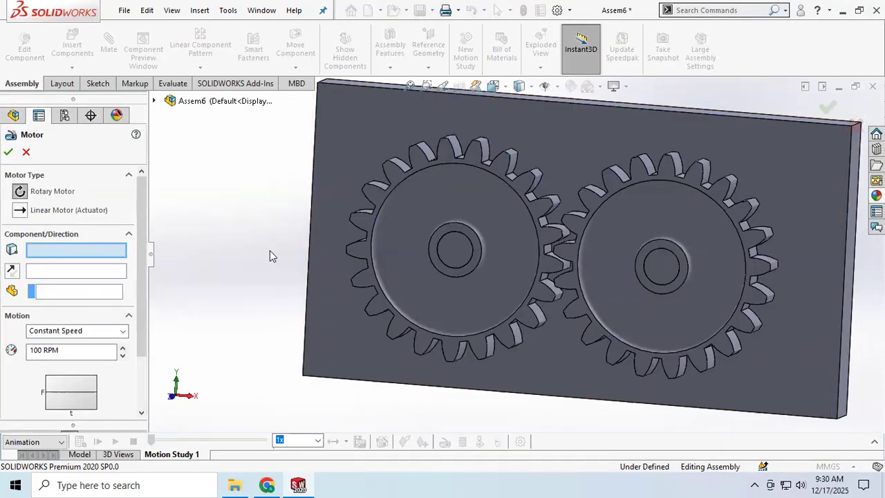
left_click(456, 233)
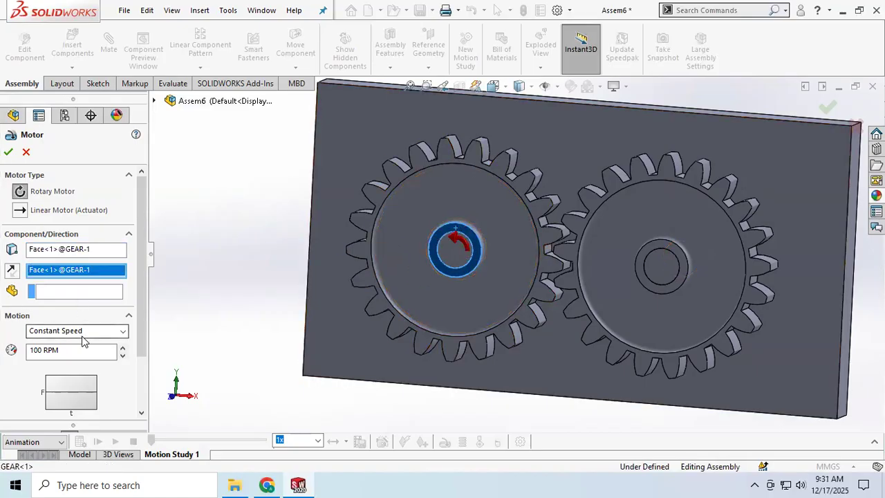
scroll(82, 335, "down", 1)
scroll(57, 334, "up", 1)
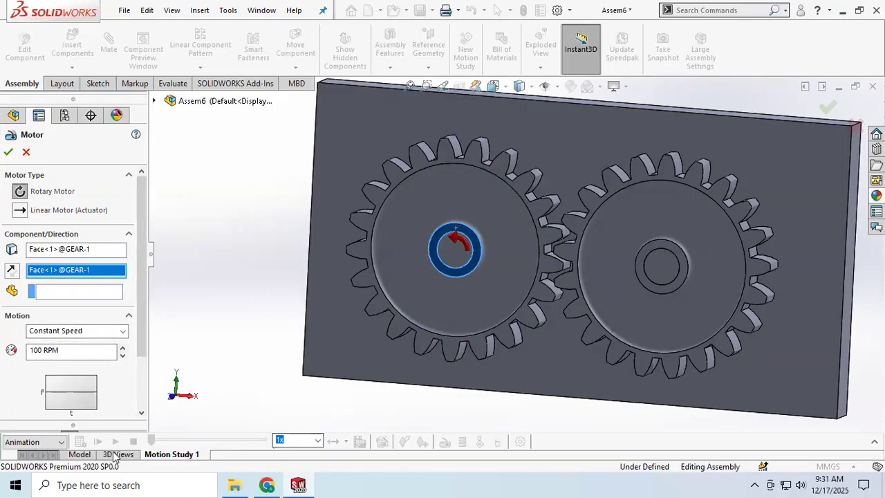
left_click(9, 153)
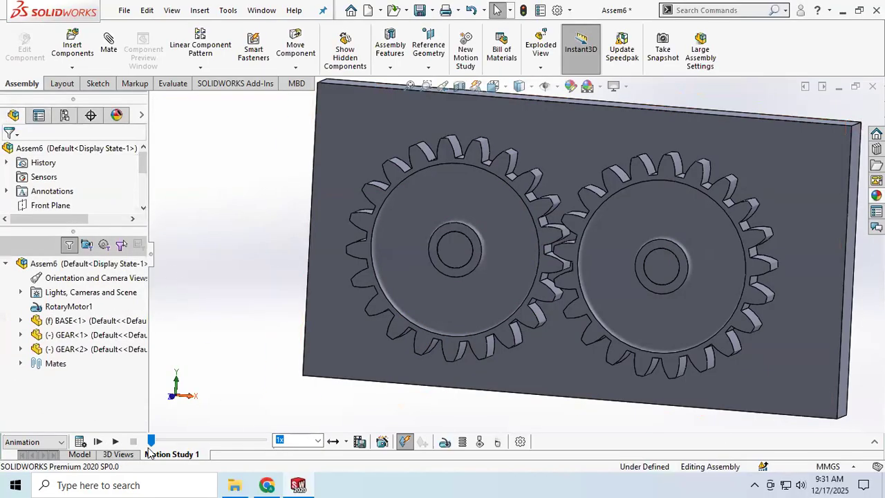
Play the motion study from the start to watch both gears turn, stop it, and return to the model
left_click(98, 442)
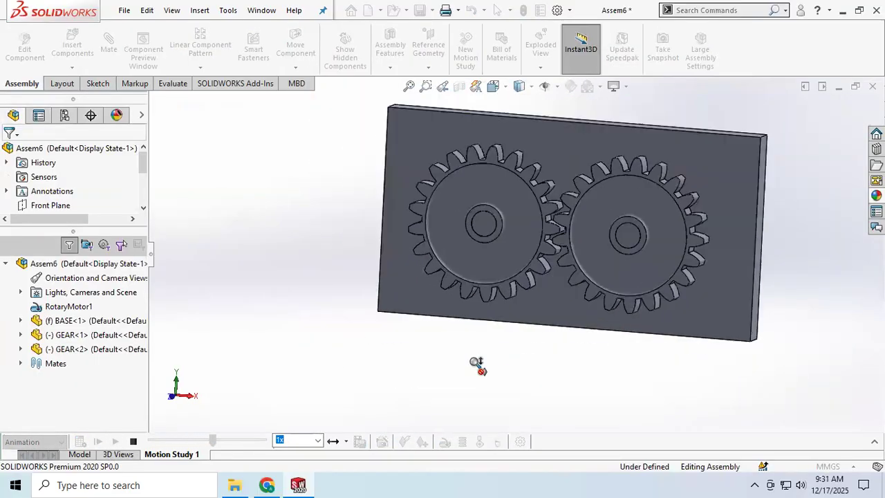
middle_click_drag(494, 357, 476, 370)
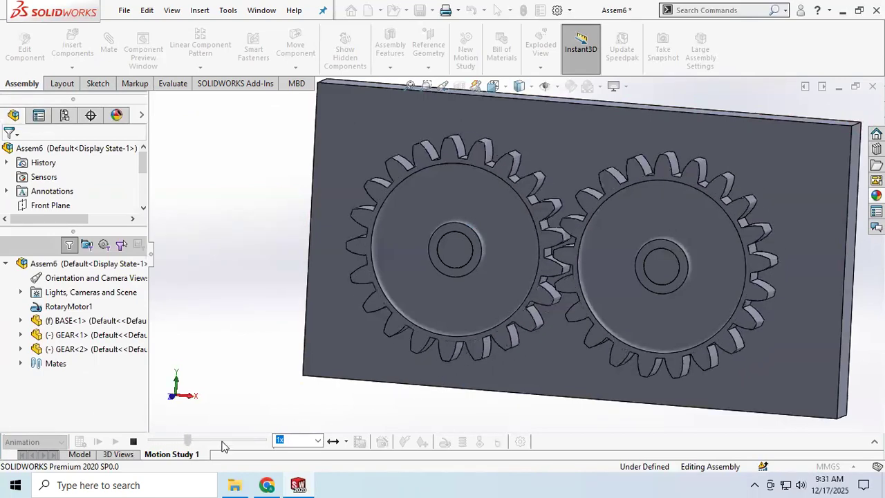
left_click(132, 441)
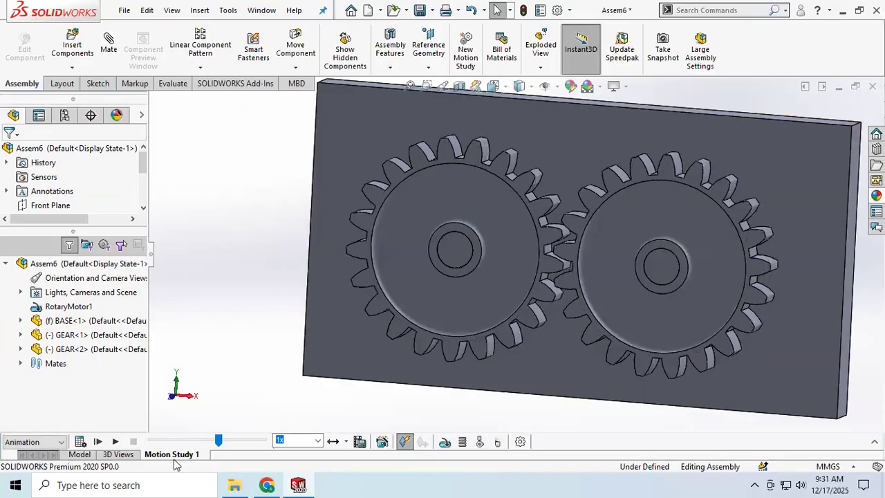
left_click(79, 454)
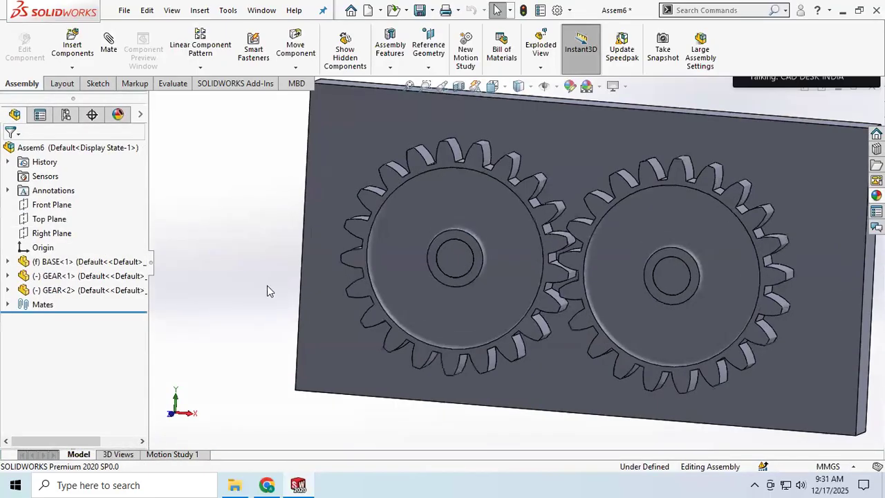
Review the mechanical mate types in the Mate command, and close it without adding a mate
middle_click_drag(802, 256, 773, 274)
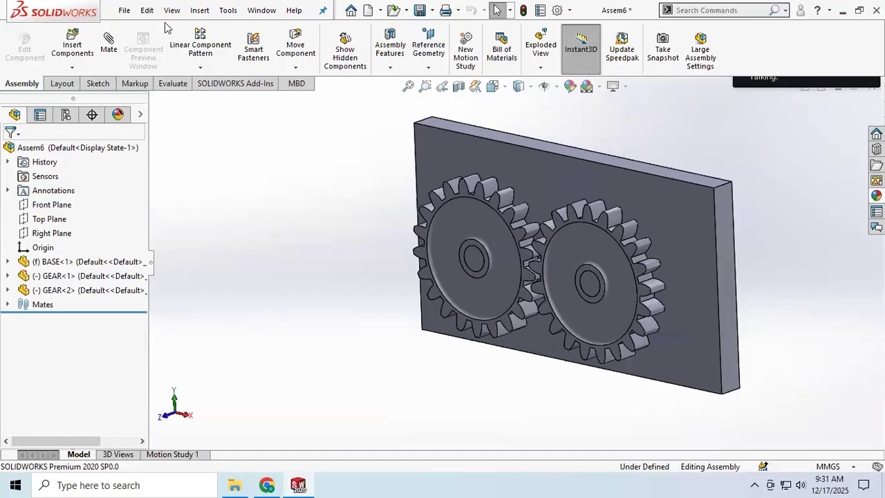
left_click(123, 11)
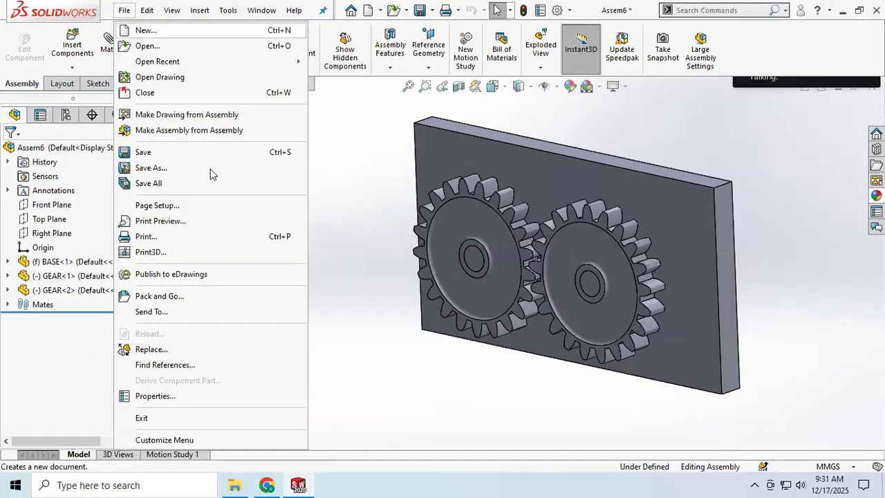
left_click(329, 266)
left_click(109, 56)
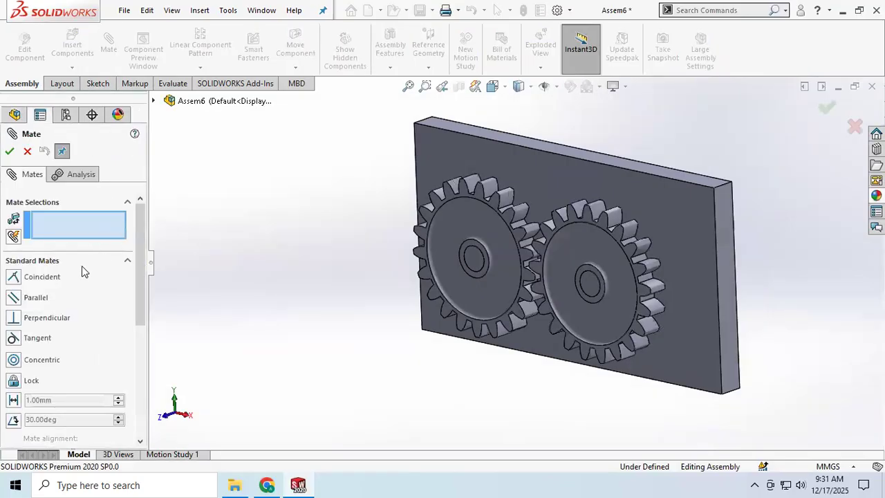
scroll(76, 270, "down", 5)
left_click(128, 296)
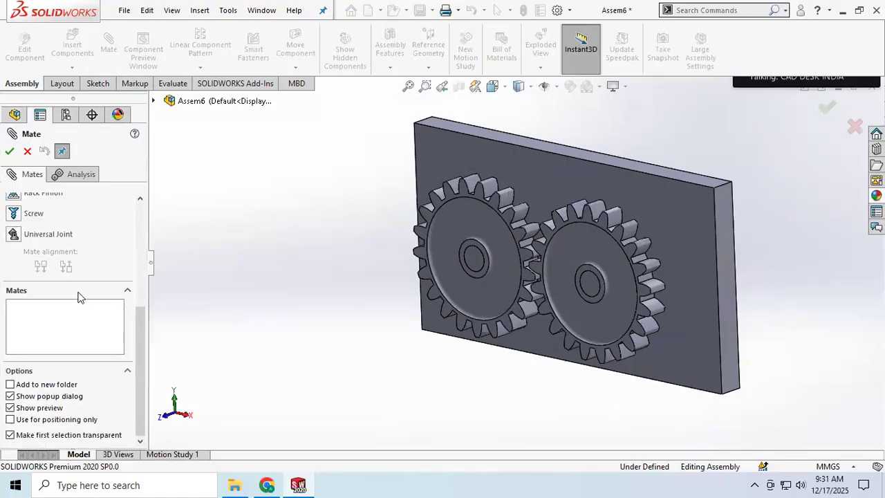
scroll(43, 230, "up", 2)
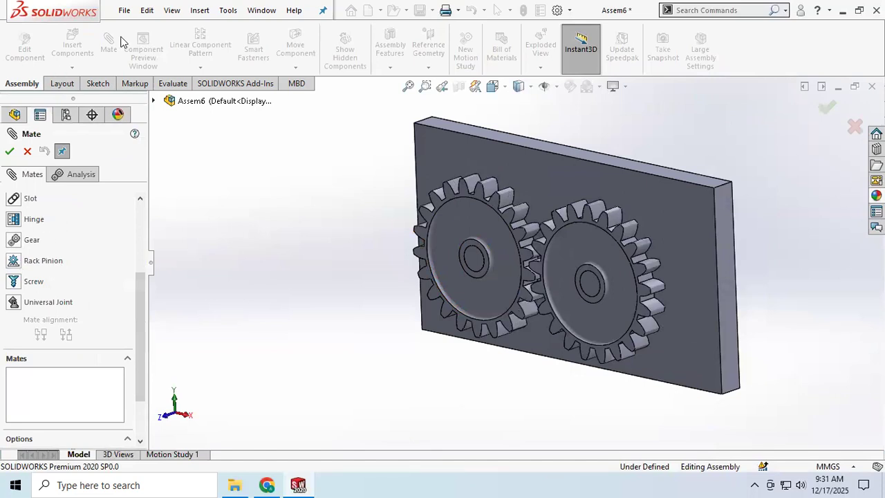
left_click(27, 152)
Switch to File Explorer and browse to the rack and pinion folder inside mates assembly to examine its files
left_click(234, 484)
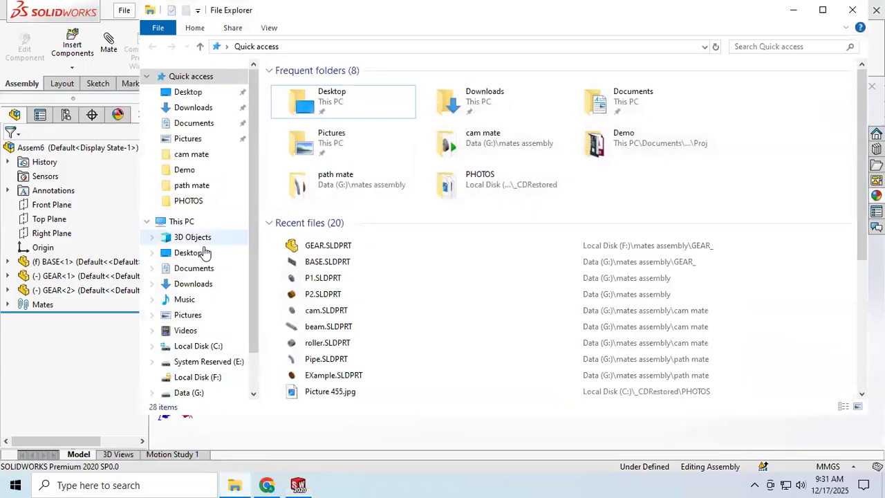
left_click(192, 154)
left_click(347, 47)
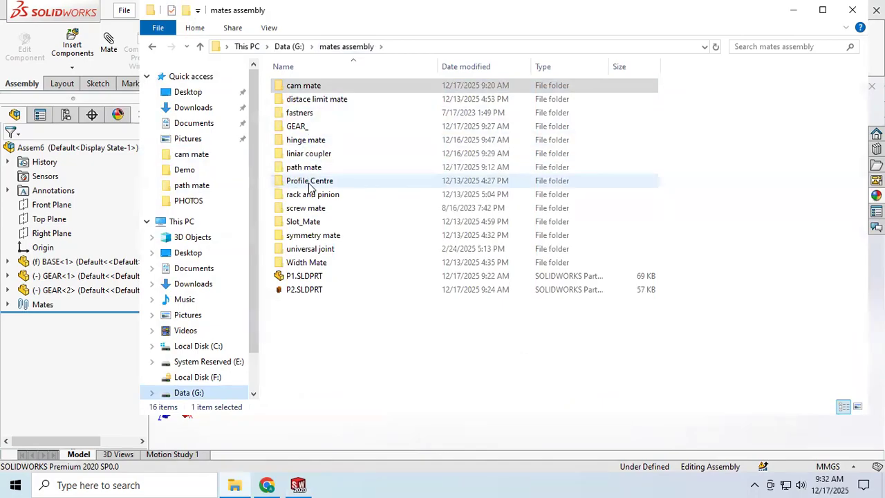
double_click(337, 195)
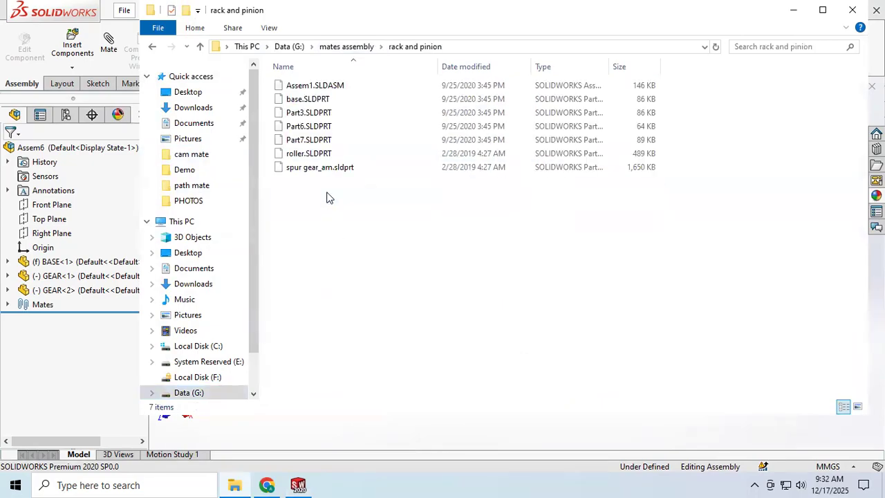
left_click(315, 85)
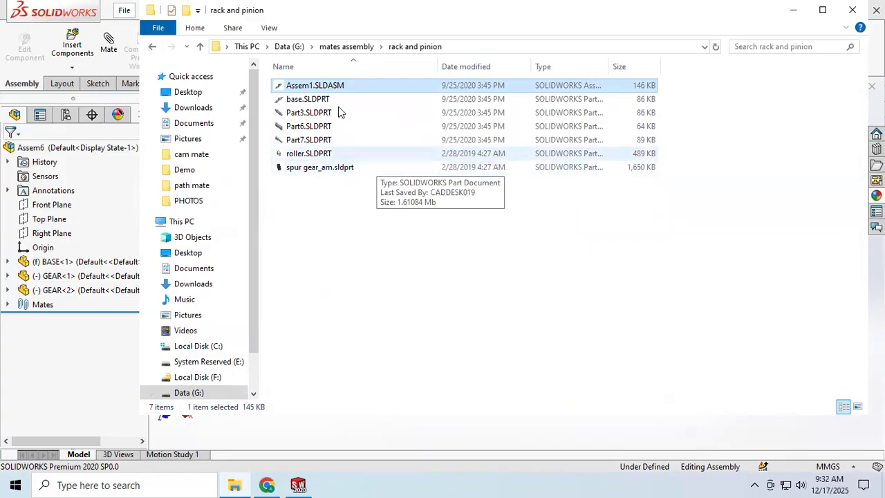
right_click(306, 88)
left_click(339, 98)
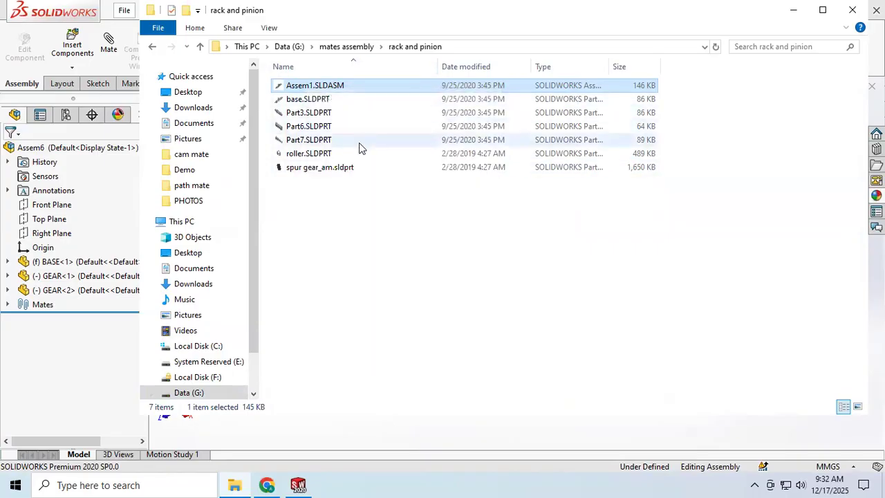
left_click(302, 484)
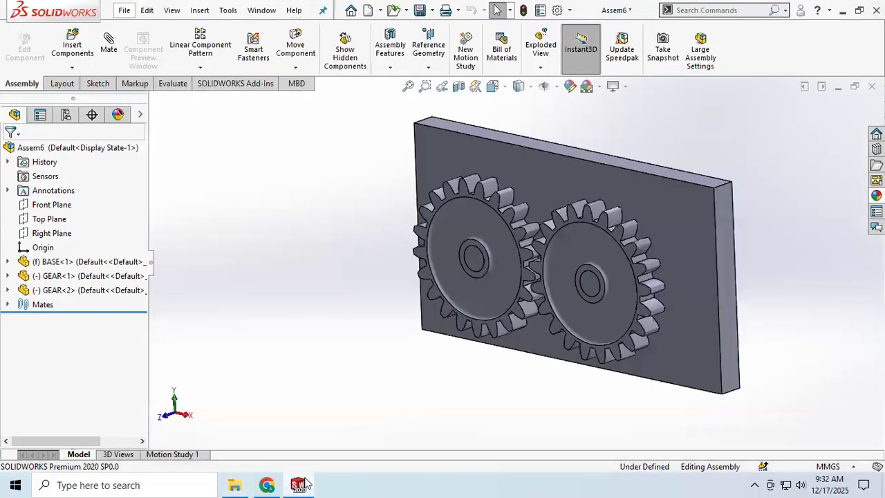
left_click(266, 484)
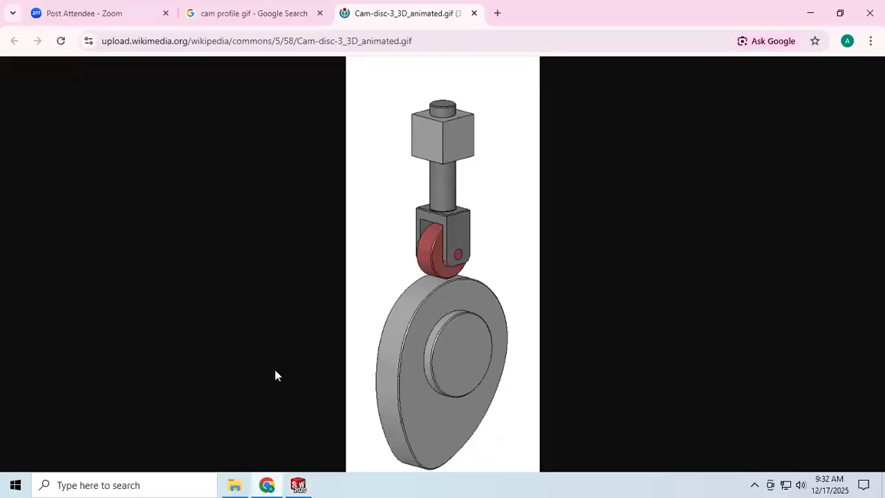
left_click(300, 484)
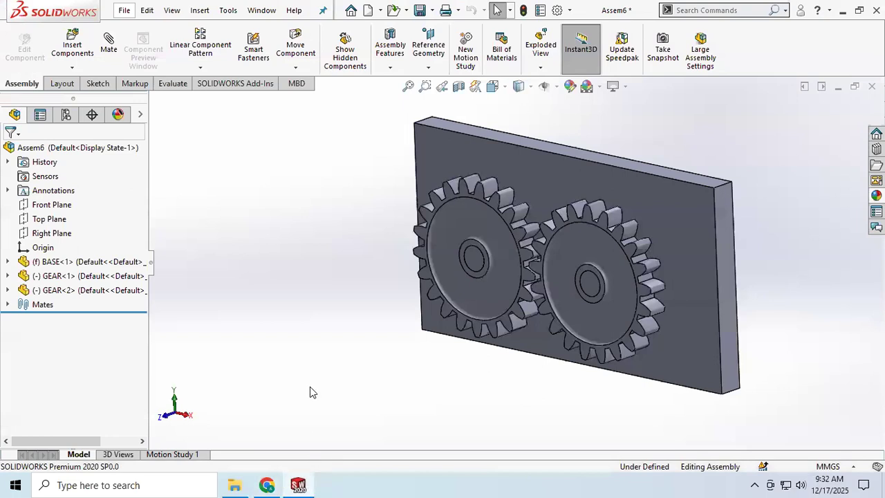
left_click(234, 485)
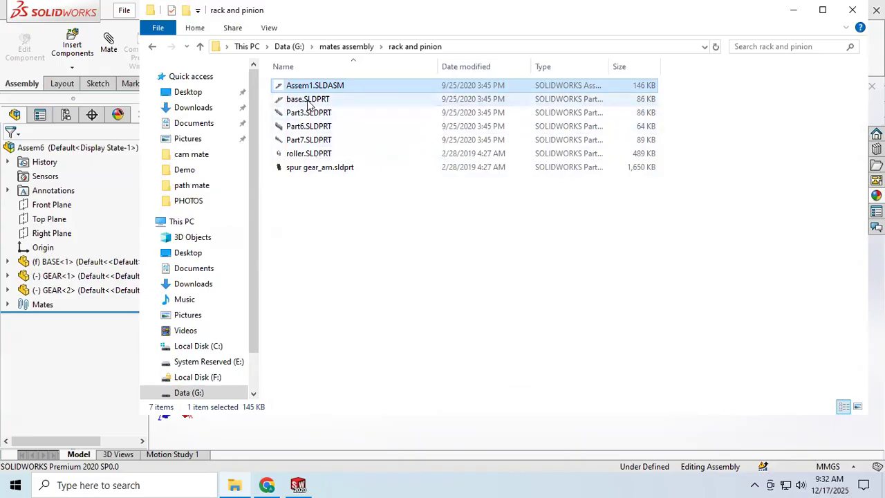
left_click(298, 485)
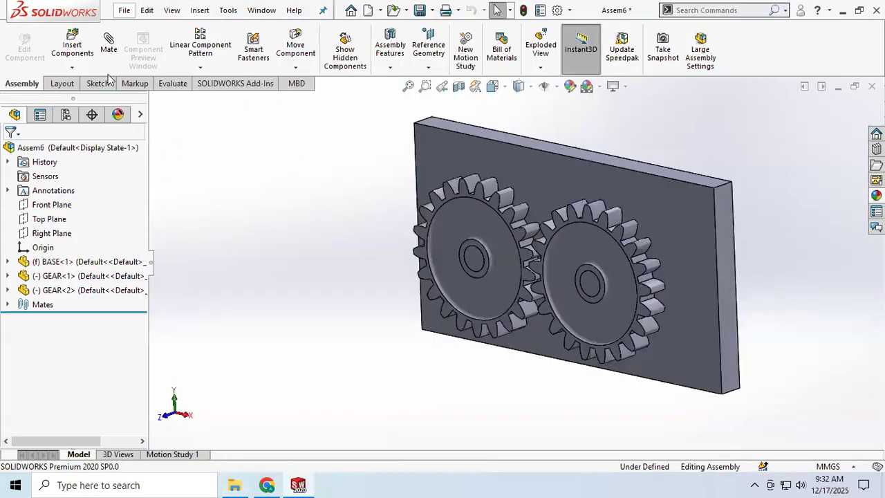
Create a new assembly and browse to the rack and pinion folder for the components to insert
left_click(126, 11)
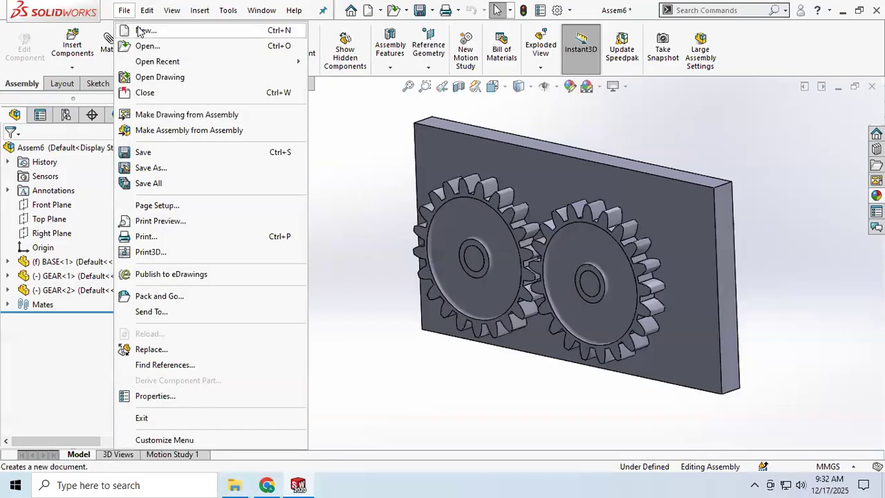
left_click(140, 31)
left_click(520, 353)
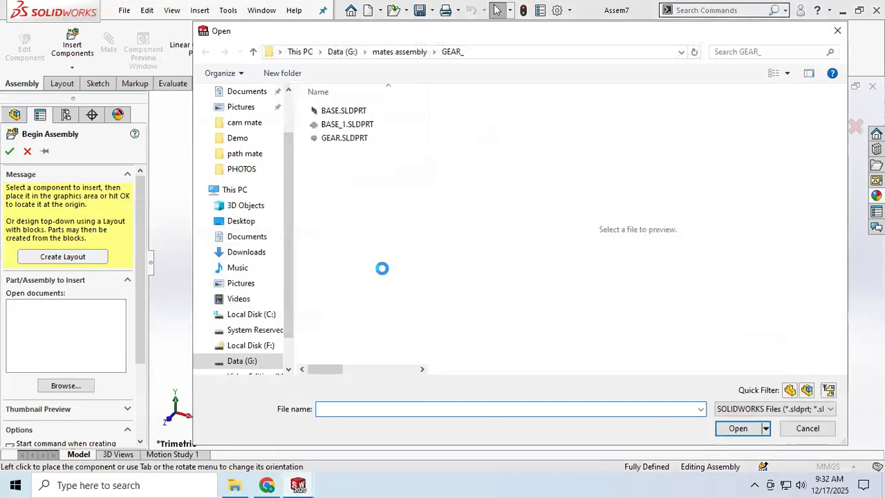
left_click(398, 52)
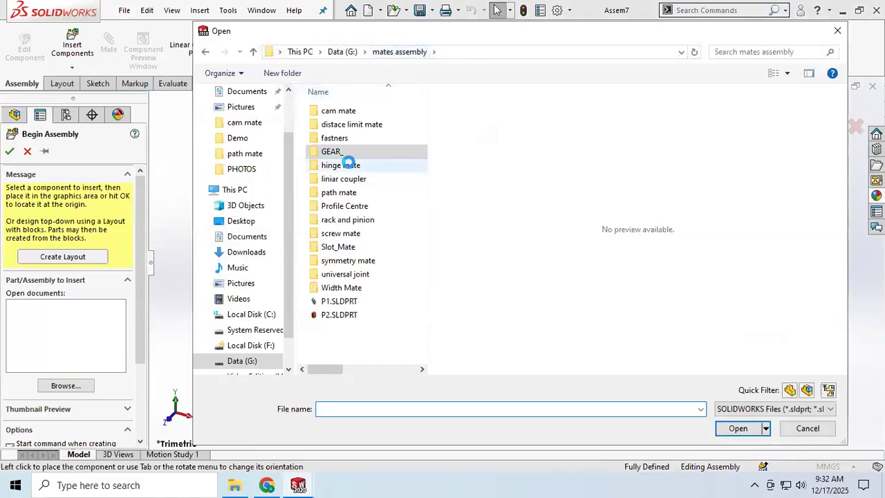
double_click(363, 219)
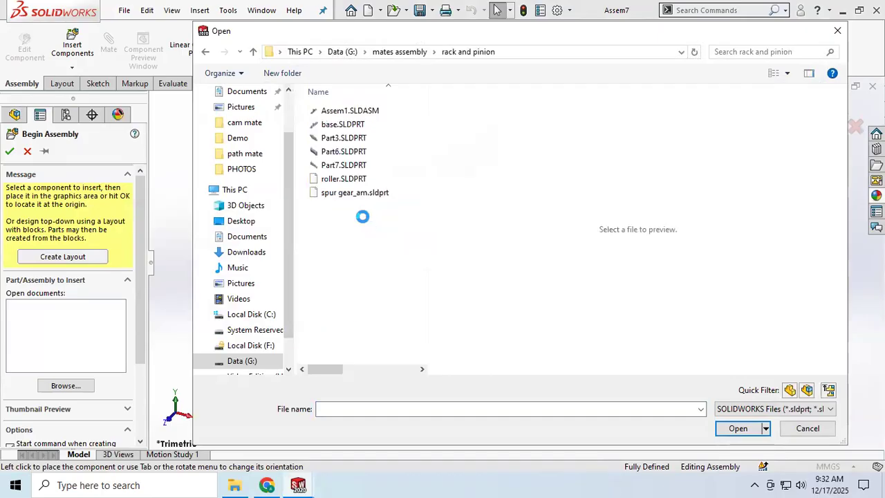
Preview the base, Part3, Part6, Part7, roller and spur gear_am parts, and the Assem1 assembly, in the rack and pinion folder
left_click(342, 124)
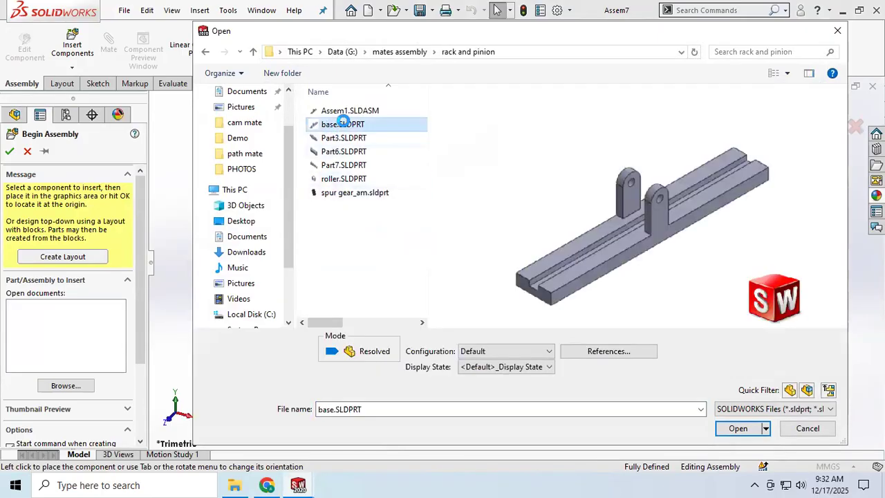
left_click(344, 138)
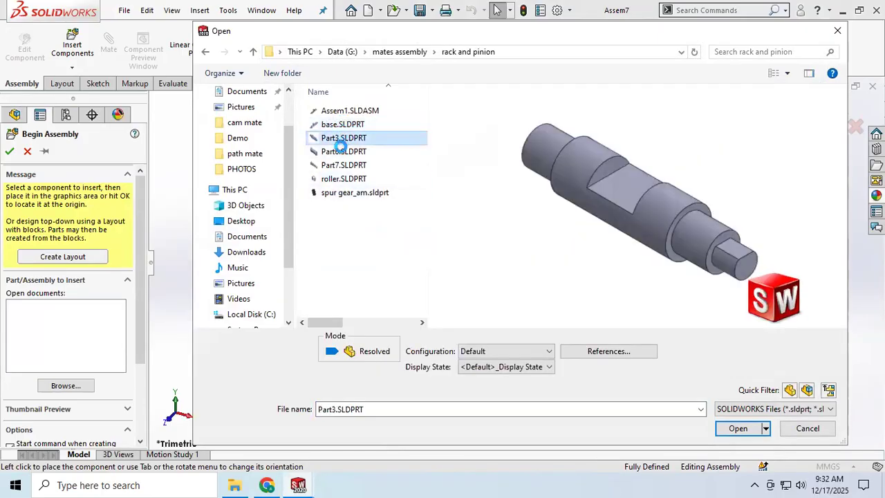
left_click(341, 151)
left_click(341, 164)
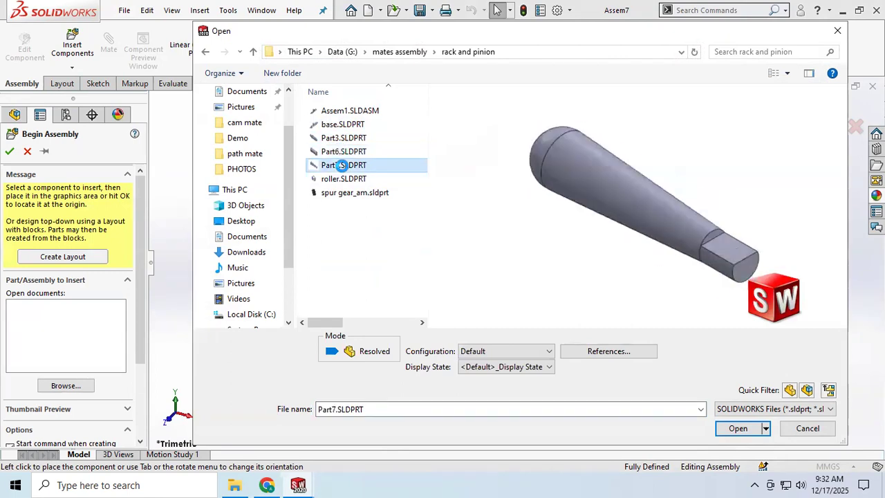
left_click(343, 179)
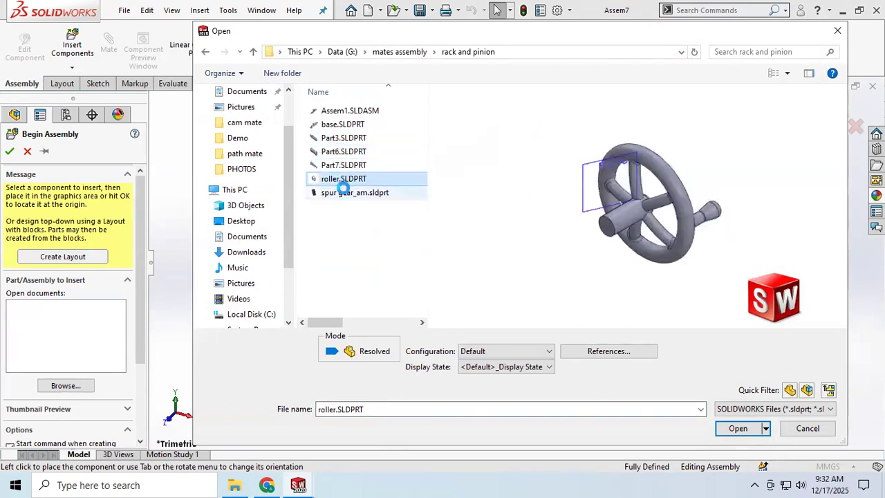
left_click(343, 192)
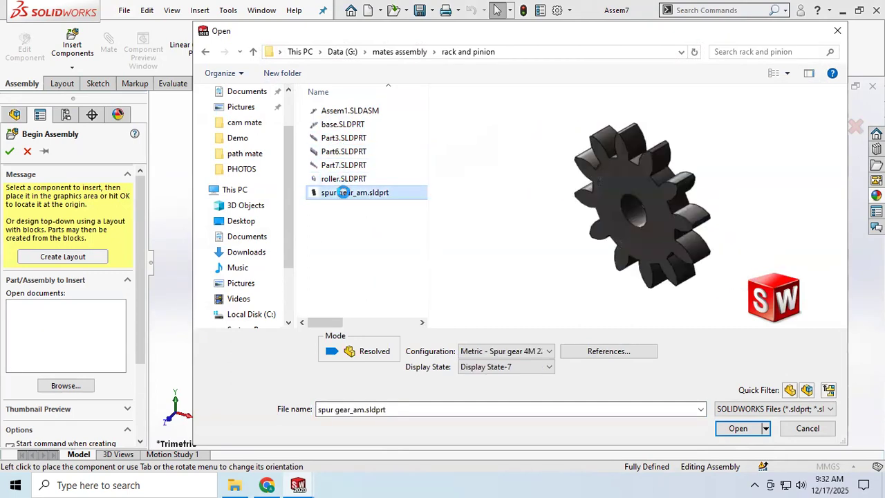
left_click(338, 124)
left_click(337, 110)
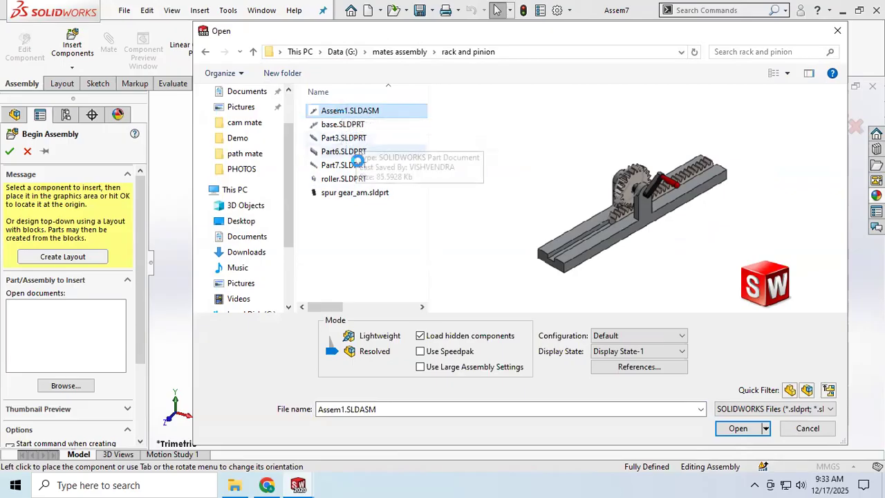
Load base, Part3, Part6, Part7, roller and spur gear_am together for insertion, and dismiss the file message
left_click(341, 125)
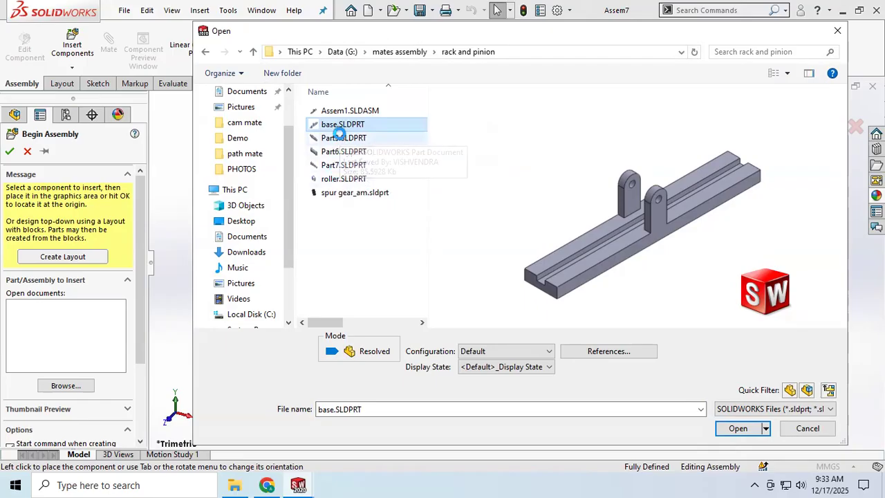
left_click(341, 138, "ctrl")
left_click(341, 151, "ctrl")
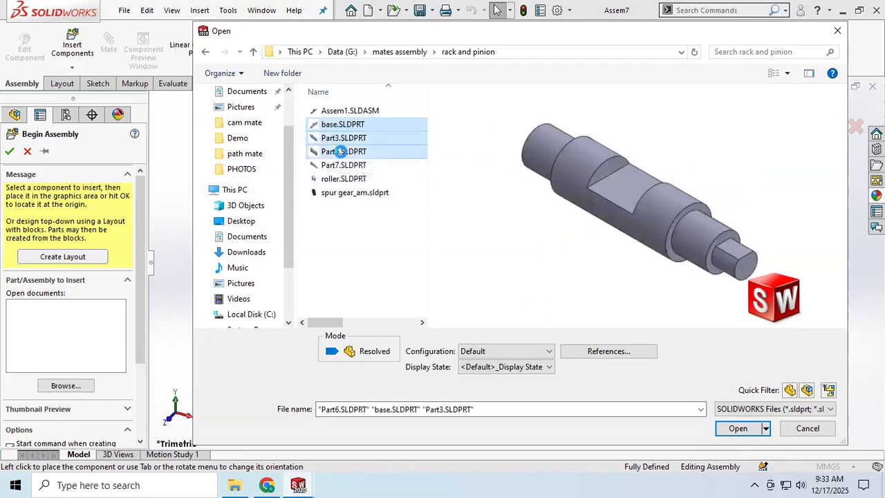
left_click(342, 165, "ctrl")
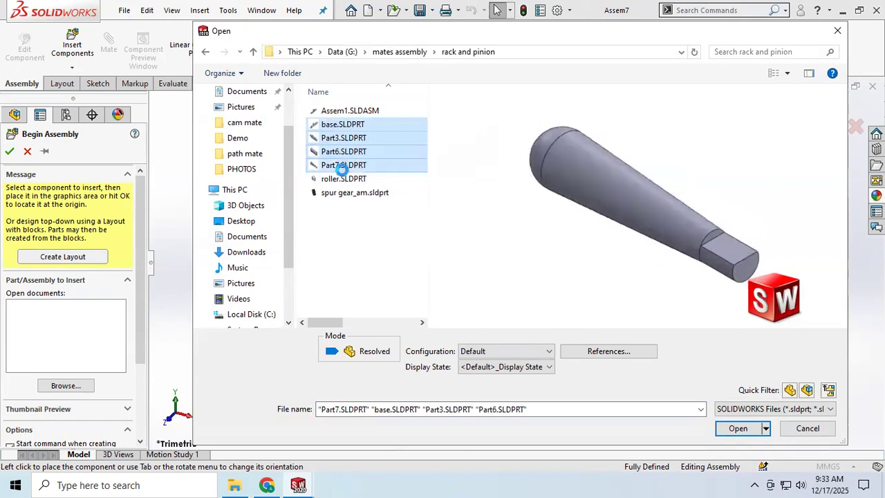
left_click(342, 179, "ctrl")
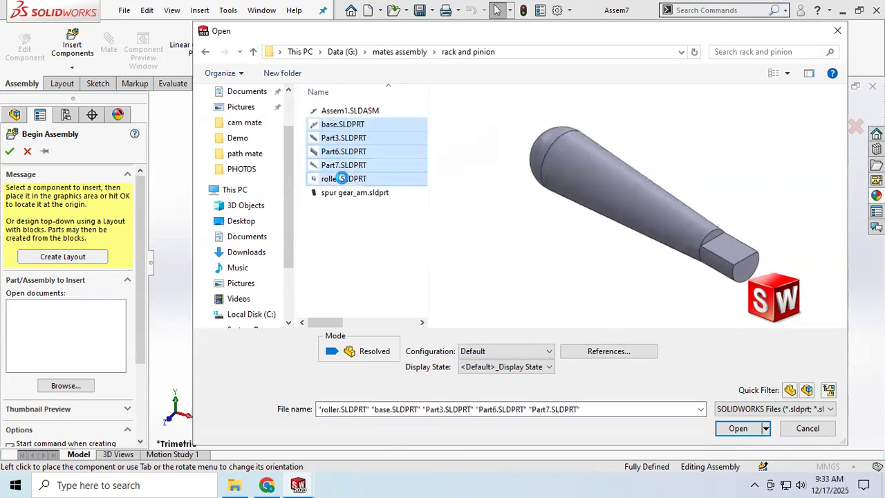
left_click(339, 192, "ctrl")
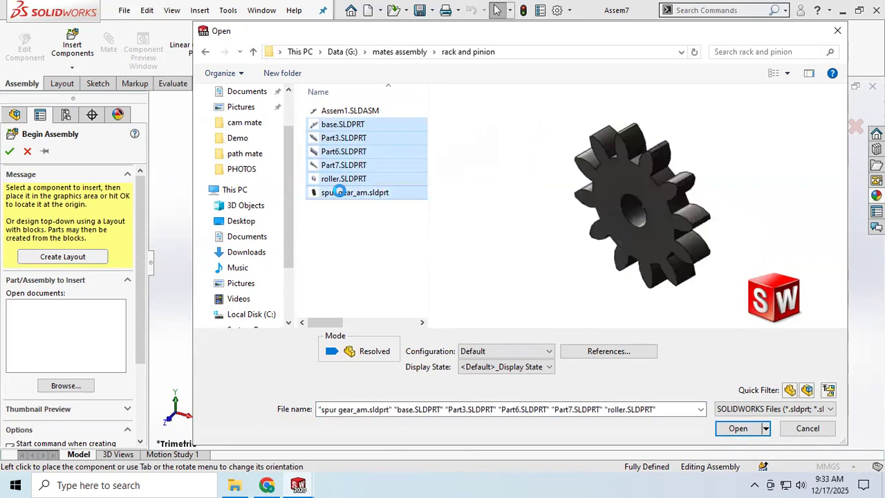
left_click(738, 429)
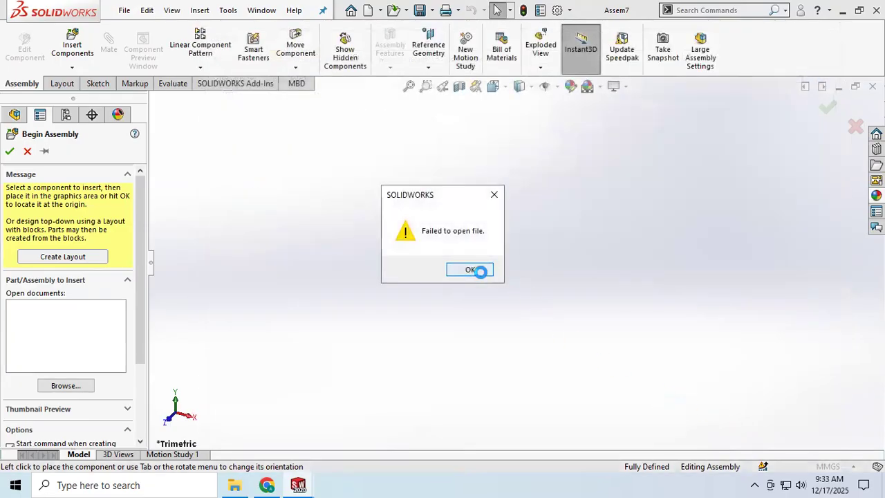
left_click(484, 271)
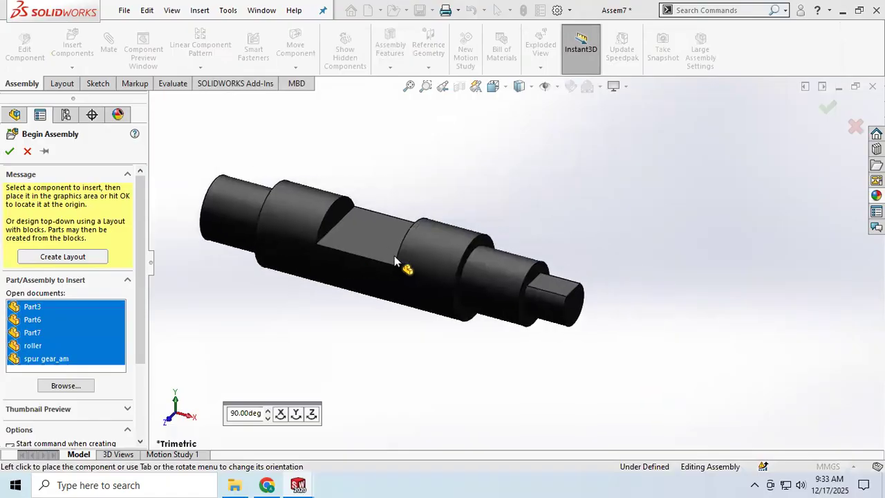
Place Part3 in the assembly, with Part6 beside it and the red Part7 handle just below them
left_click(485, 261)
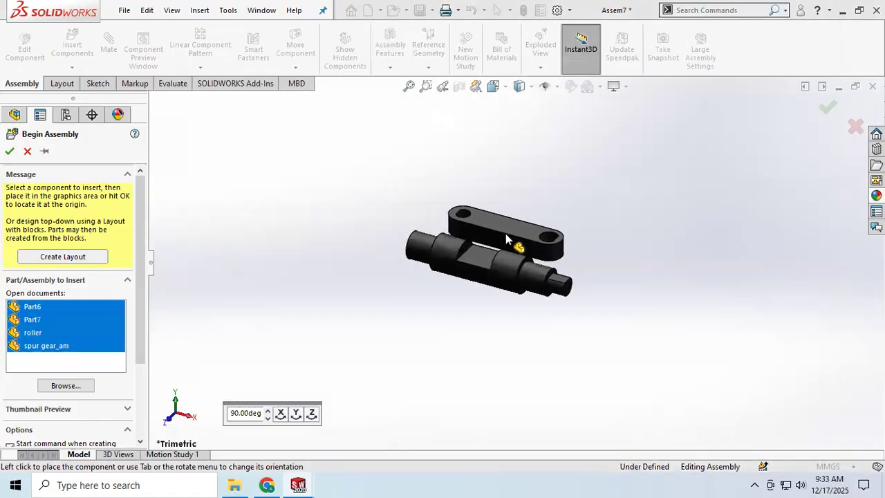
left_click(332, 243)
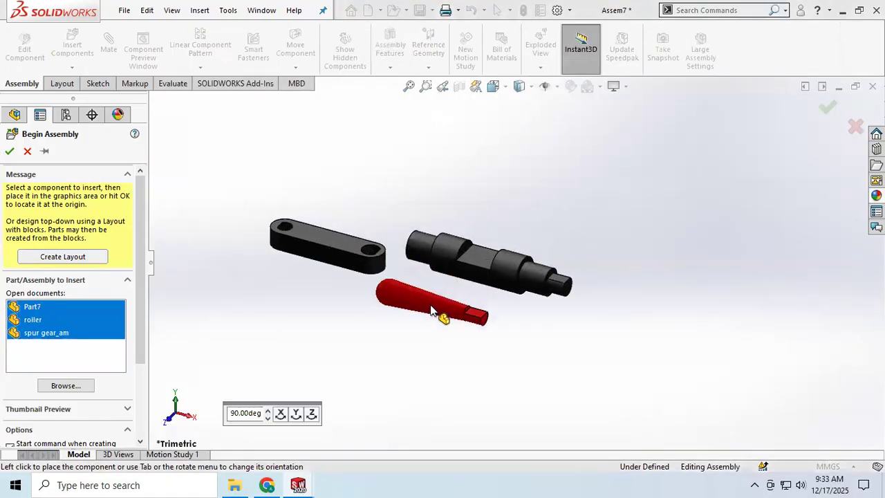
left_click(379, 305)
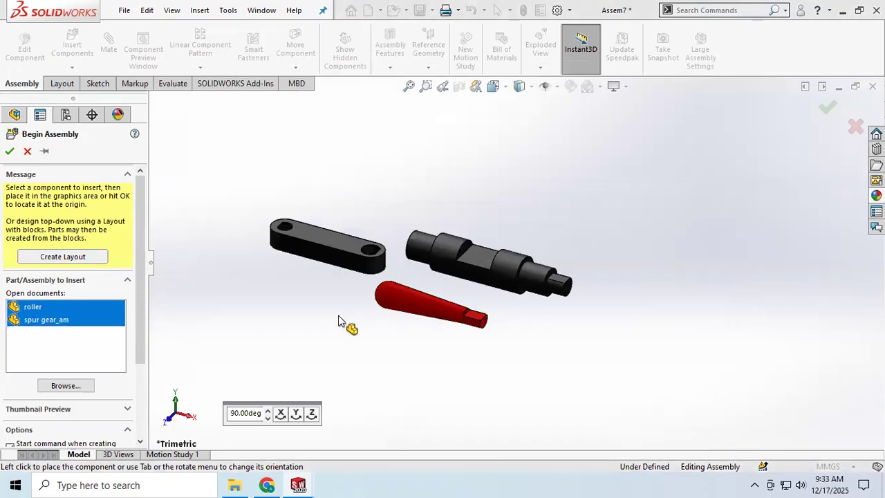
Choose only roller from the components to insert, try to load base.SLDPRT from the rack and pinion folder, and dismiss the message
left_click(57, 322, "ctrl")
left_click(66, 412)
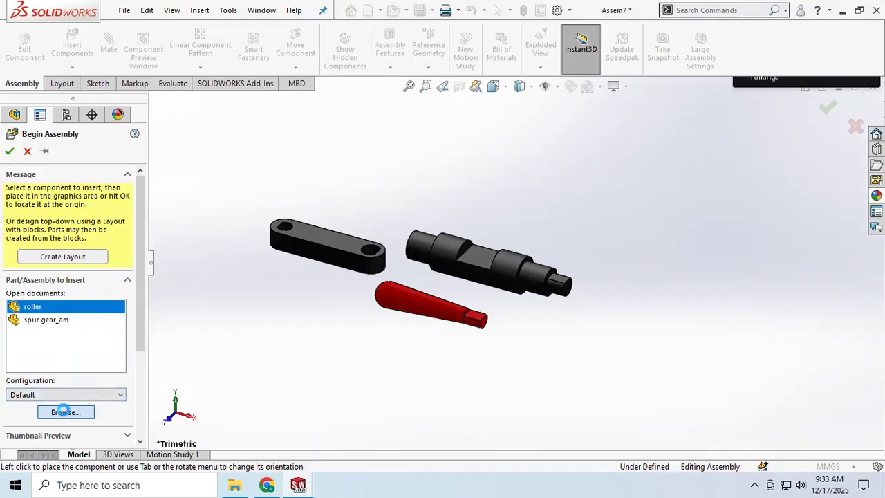
left_click(343, 124)
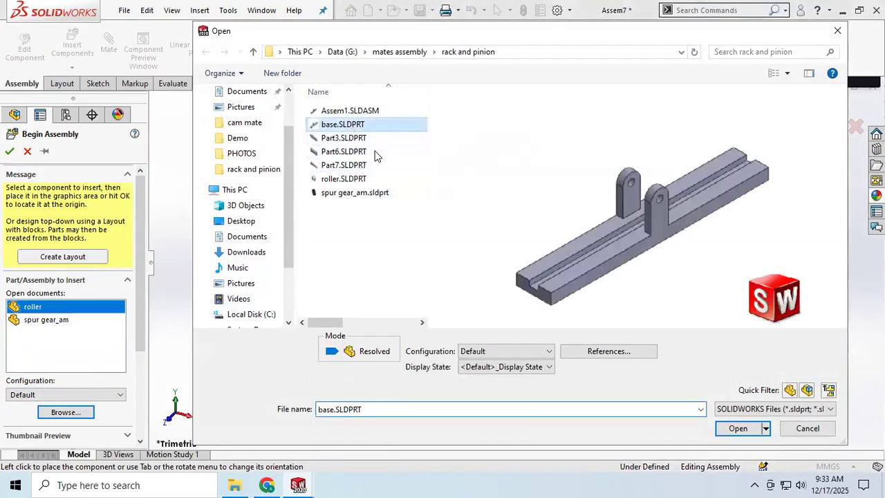
left_click(738, 428)
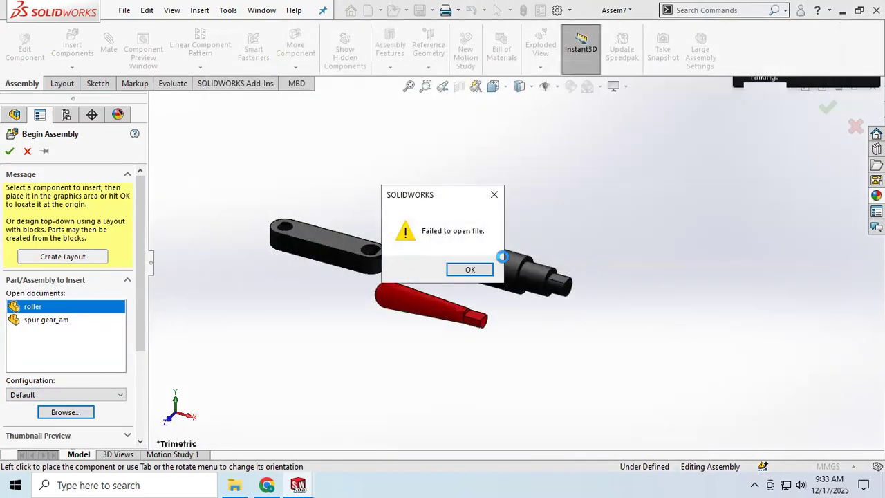
left_click(465, 268)
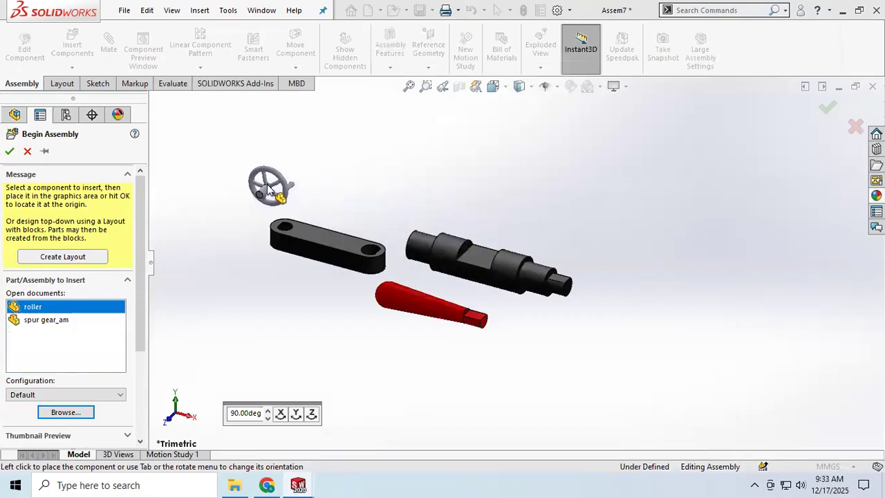
Place the roller handwheel above Part6 and finish inserting components
left_click(285, 202)
key("f")
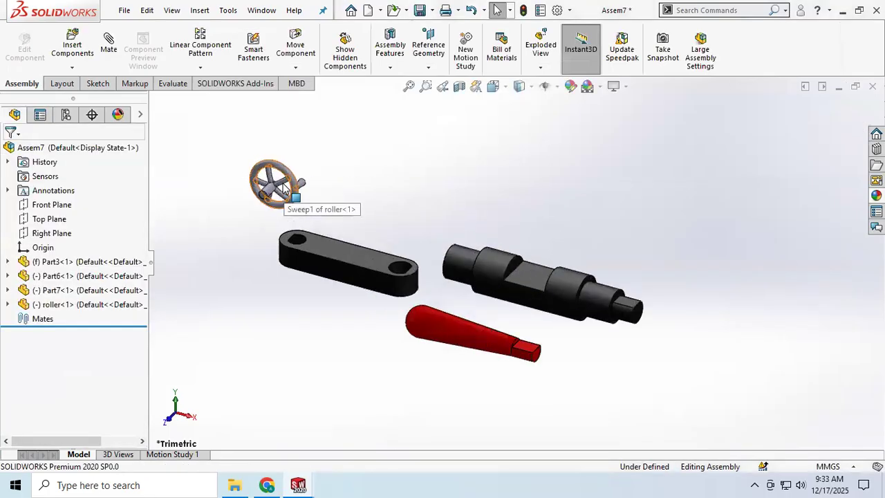
scroll(418, 228, "down", 4)
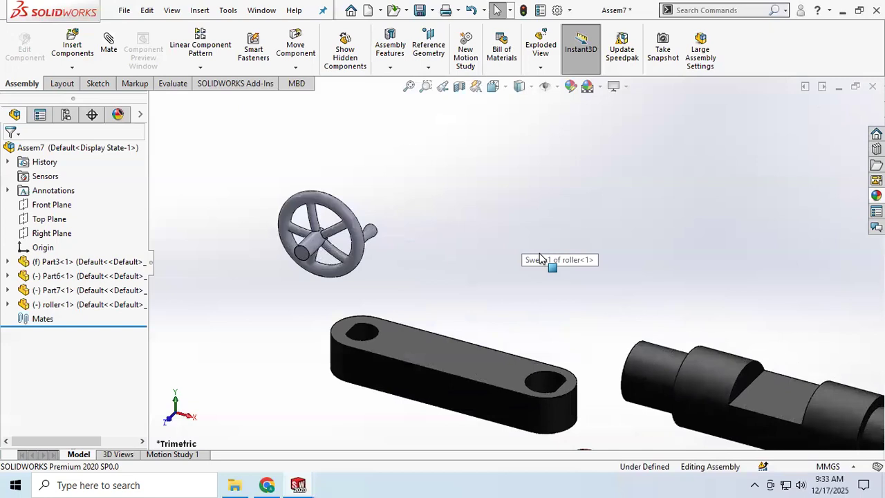
scroll(551, 262, "up", 5)
scroll(715, 339, "down", 6)
scroll(366, 223, "up", 6)
scroll(362, 217, "down", 2)
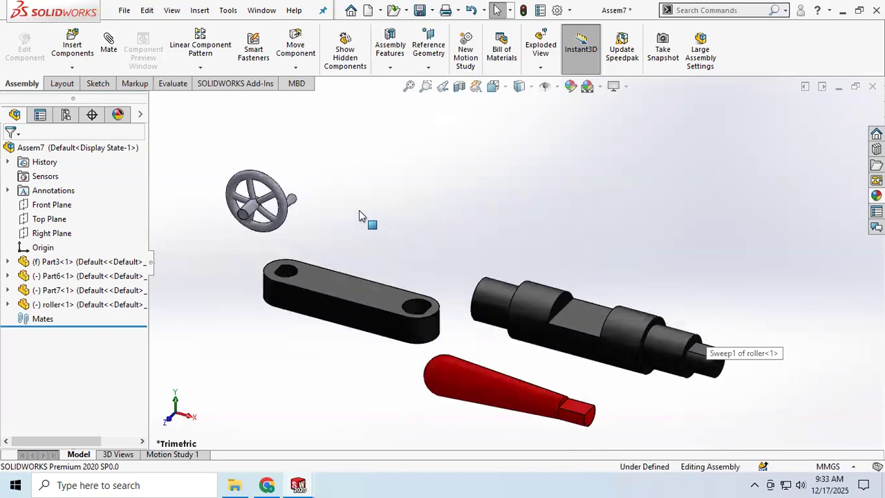
scroll(362, 217, "up", 2)
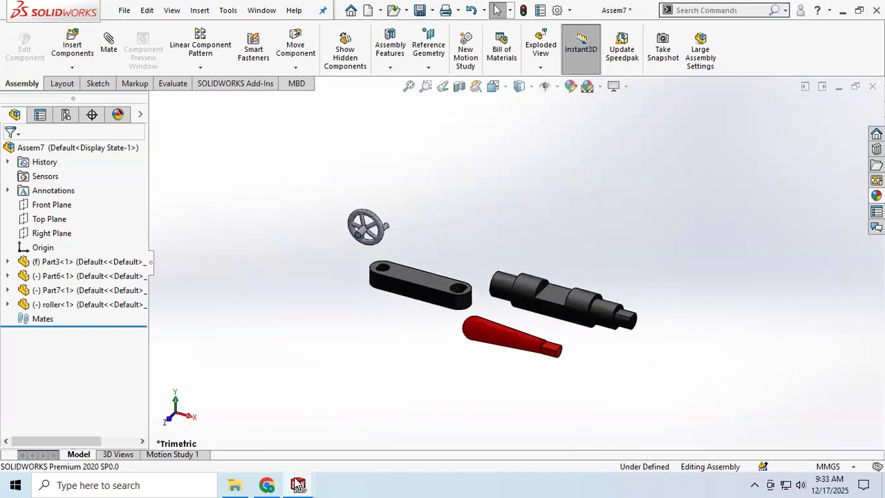
Switch to File Explorer to check the base part in the rack and pinion folder, and return to Assem7
left_click(235, 485)
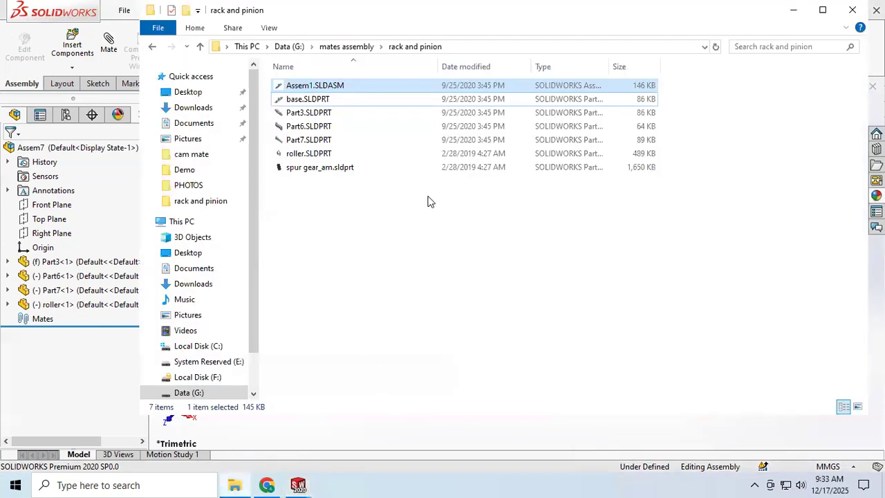
left_click(308, 104)
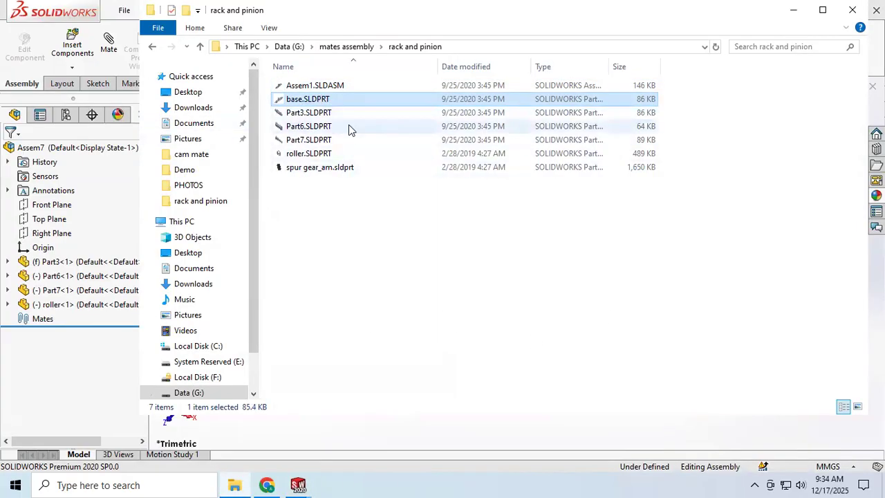
left_click(298, 484)
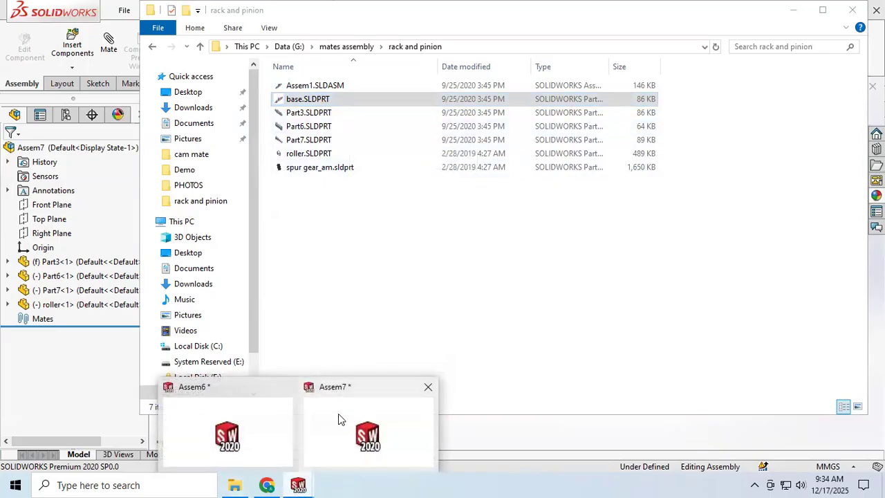
left_click(346, 419)
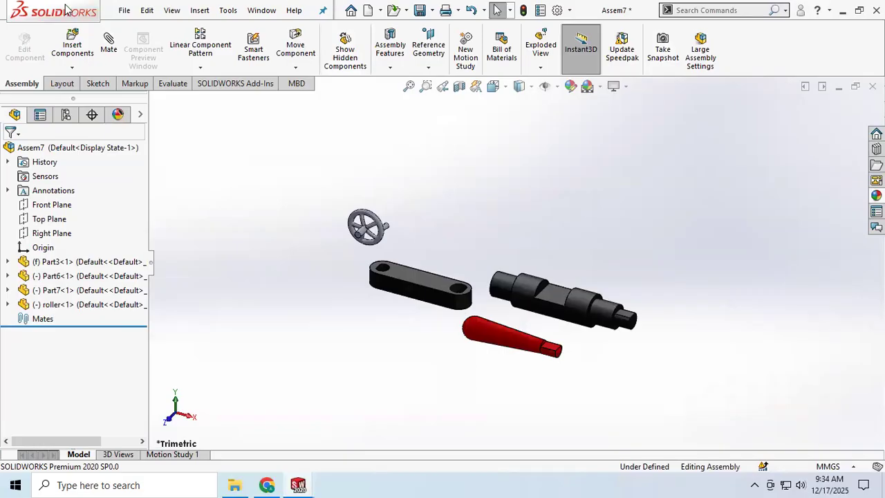
Try to insert base.SLDPRT into the assembly as a single component and dismiss the message
left_click(71, 49)
left_click(354, 126)
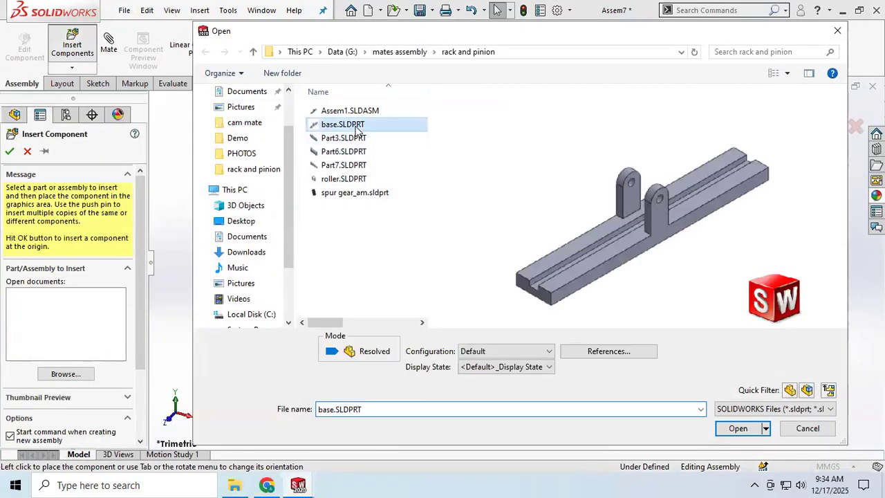
left_click(738, 430)
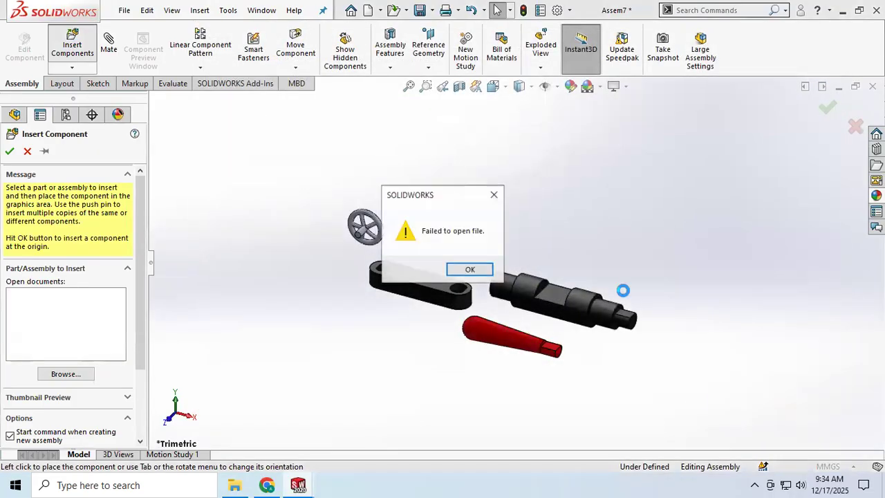
left_click(460, 269)
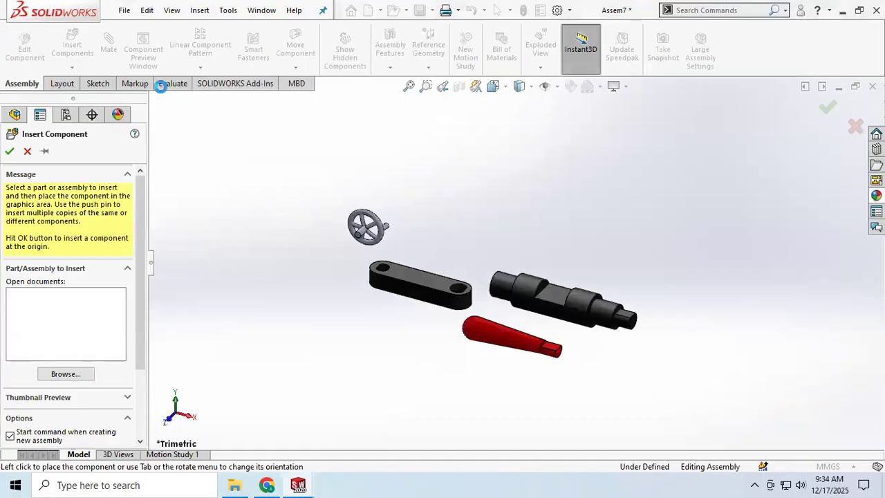
Switch to Chrome and search Google in a new tab for "rack and pinion", refining the query to "rack and pinion gif"
left_click(267, 484)
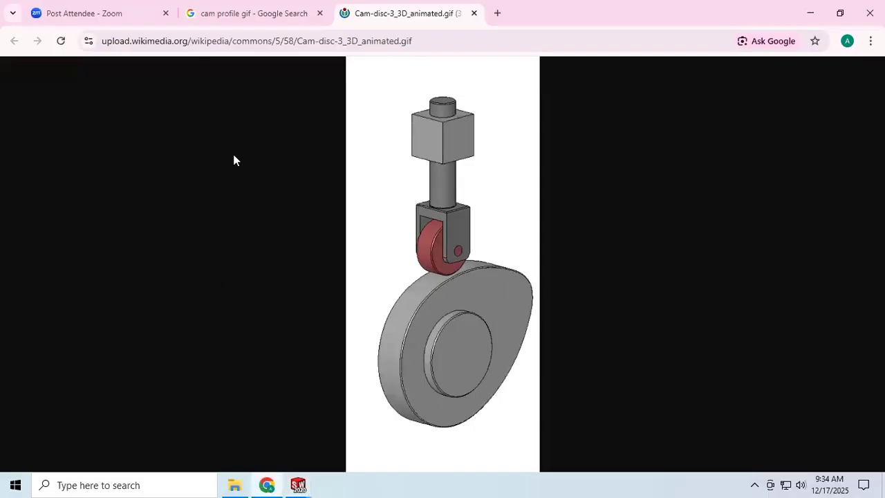
left_click(495, 14)
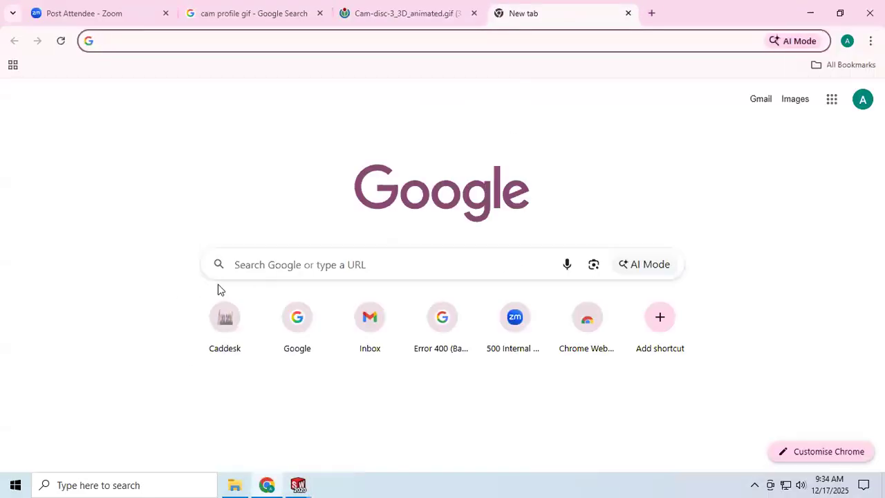
left_click(307, 261)
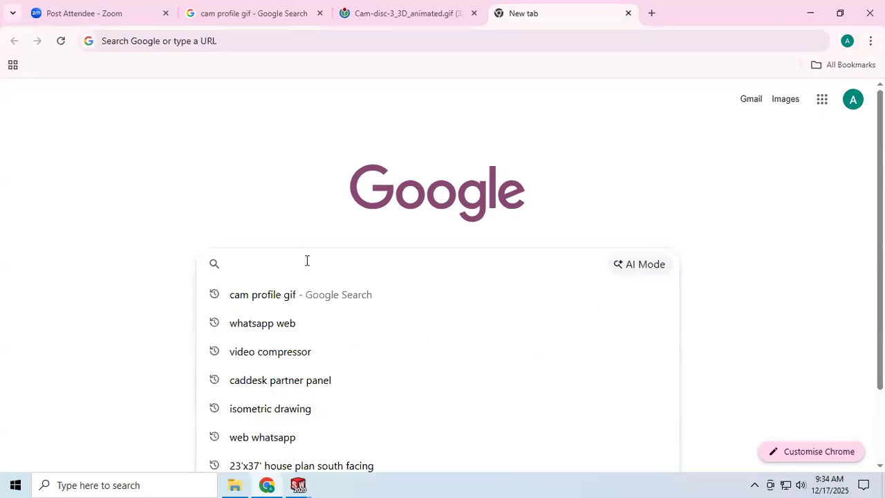
type("rack and")
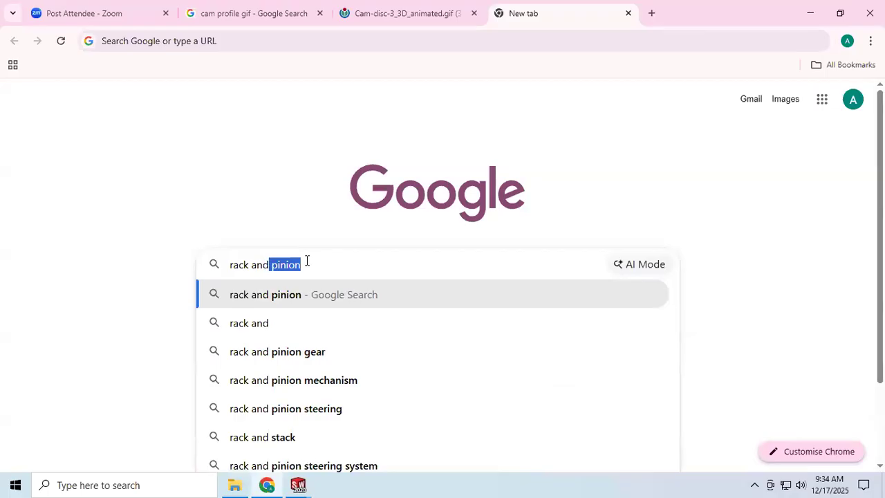
key("Return")
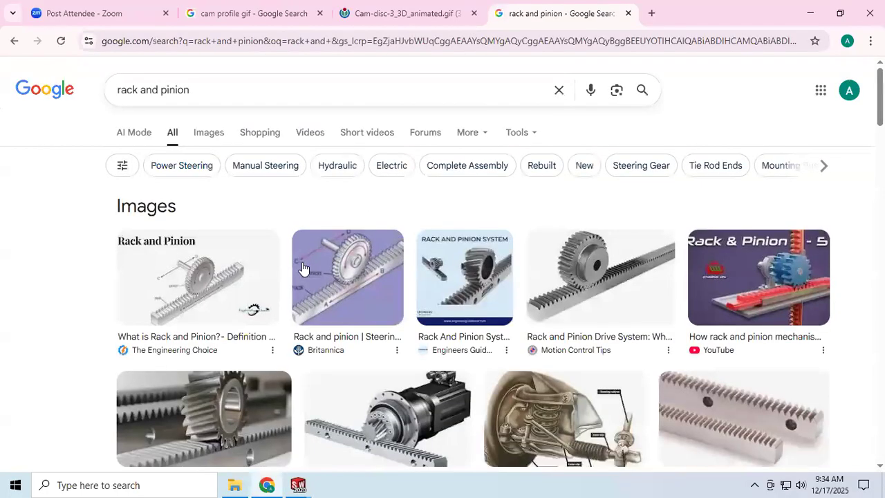
left_click(203, 89)
type("gif")
key("Return")
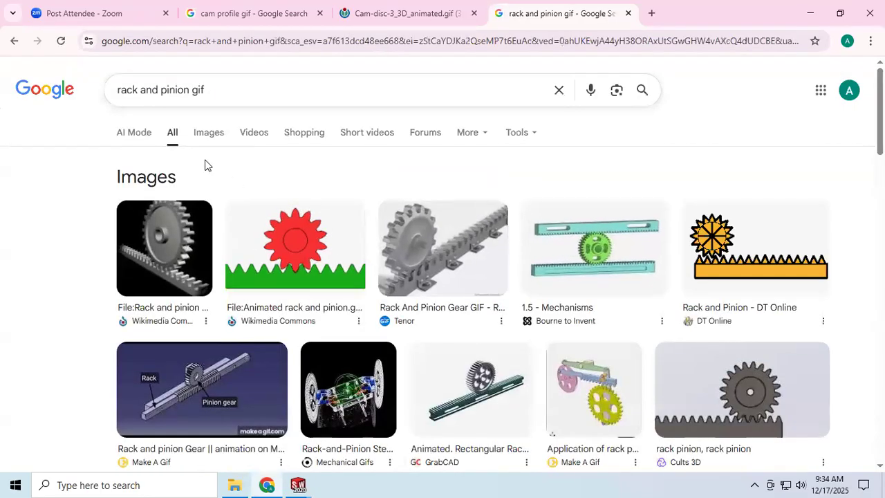
Open the Make A Gif rack and pinion gear animation in its own tab and examine the motion
left_click(285, 380)
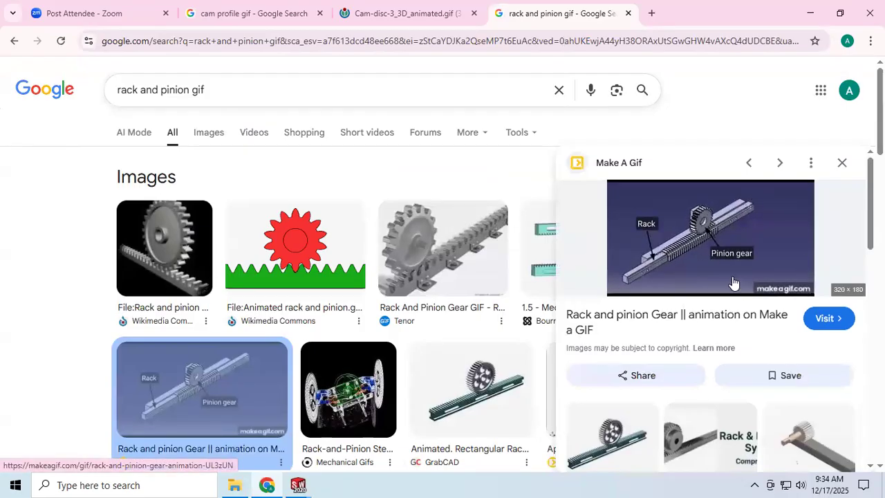
right_click(702, 249)
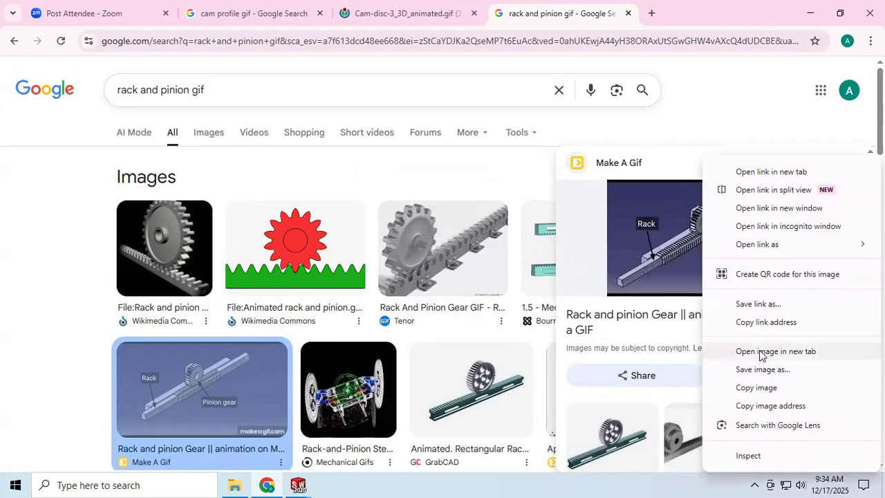
left_click(736, 354)
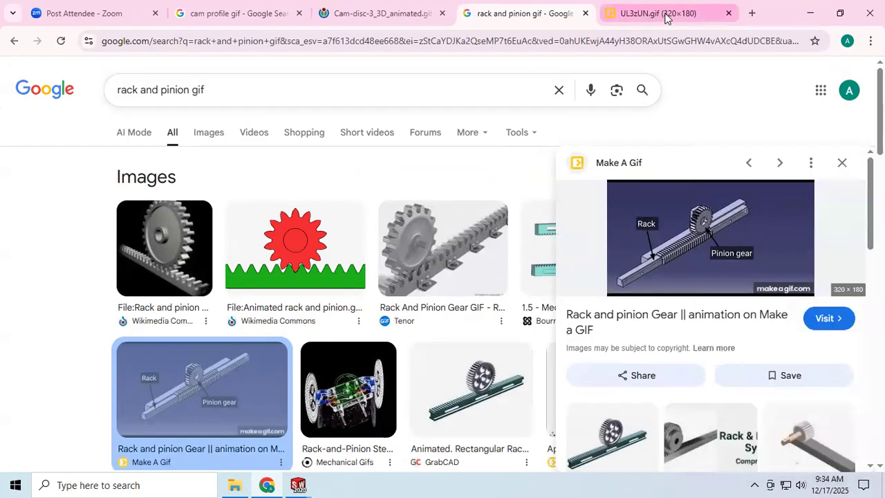
left_click(660, 13)
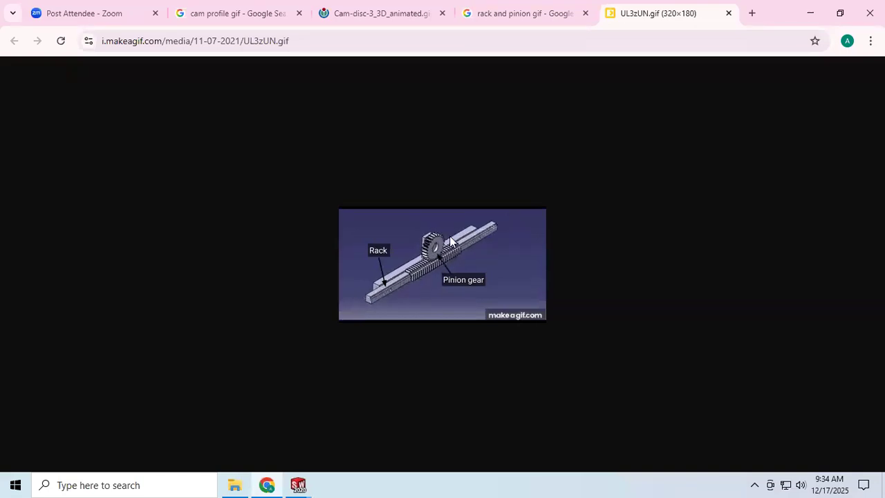
Return to Assem7 in SOLIDWORKS, cancel the component insertion and delete Part3, Part6, Part7 and roller from the assembly
mouse_move(298, 485)
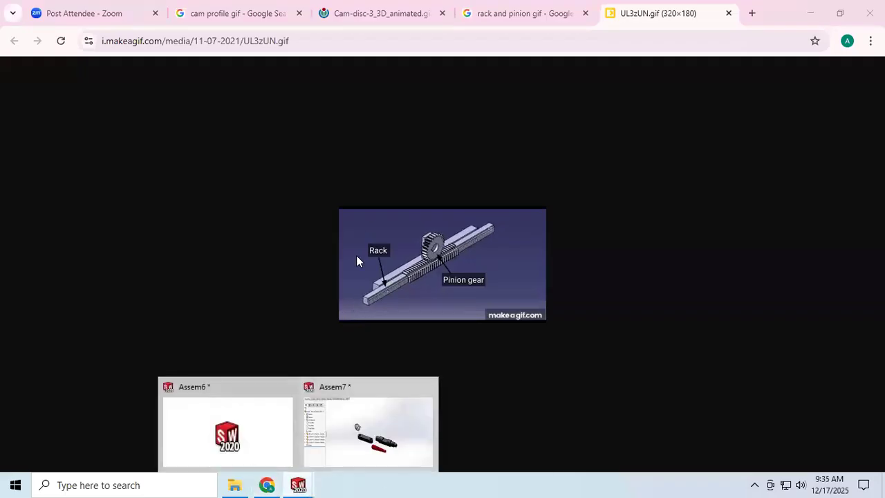
left_click(334, 381)
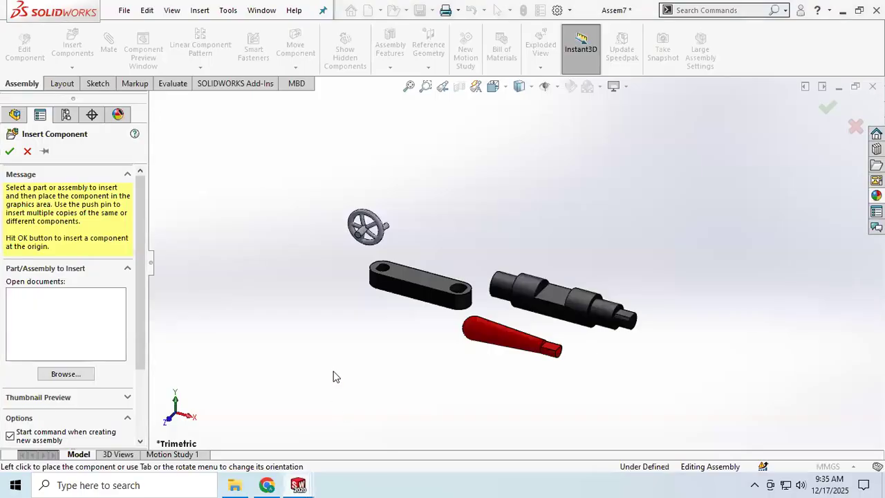
left_click(27, 151)
left_click_drag(197, 158, 699, 415)
key("Delete")
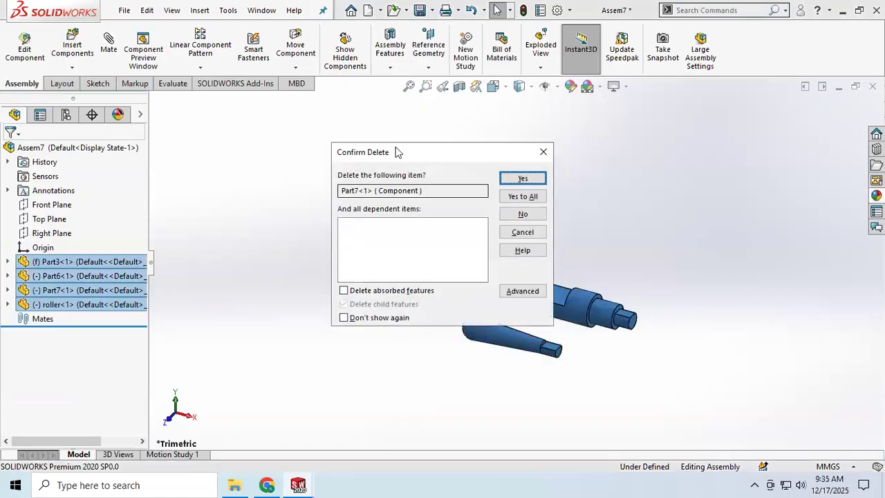
left_click(531, 197)
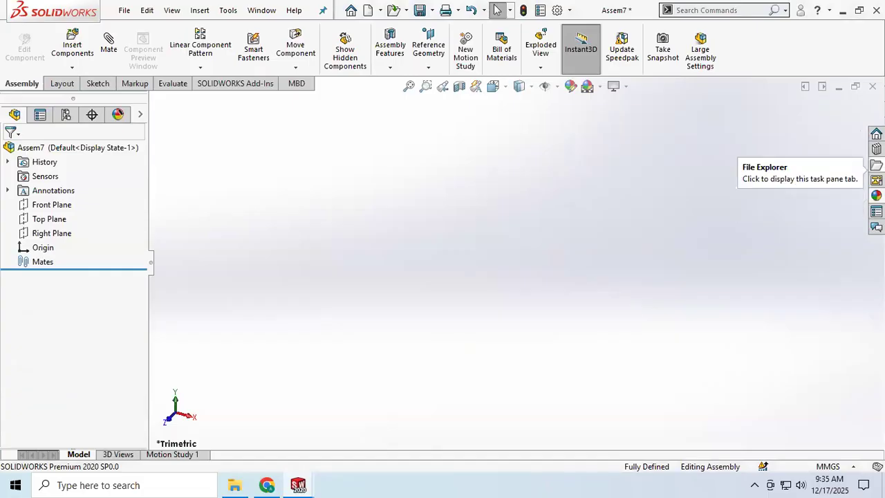
Look through the files open in SOLIDWORKS and the Design Library's parts folder for usable components
left_click(875, 165)
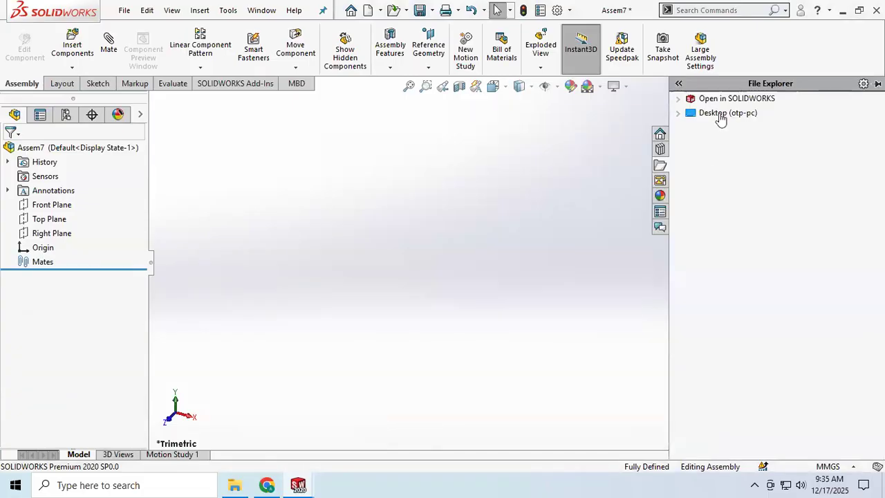
left_click(683, 100)
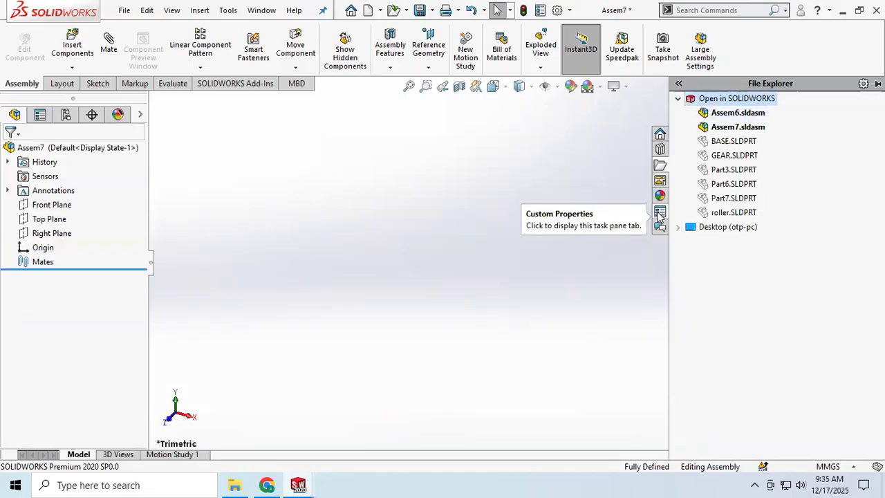
left_click(660, 149)
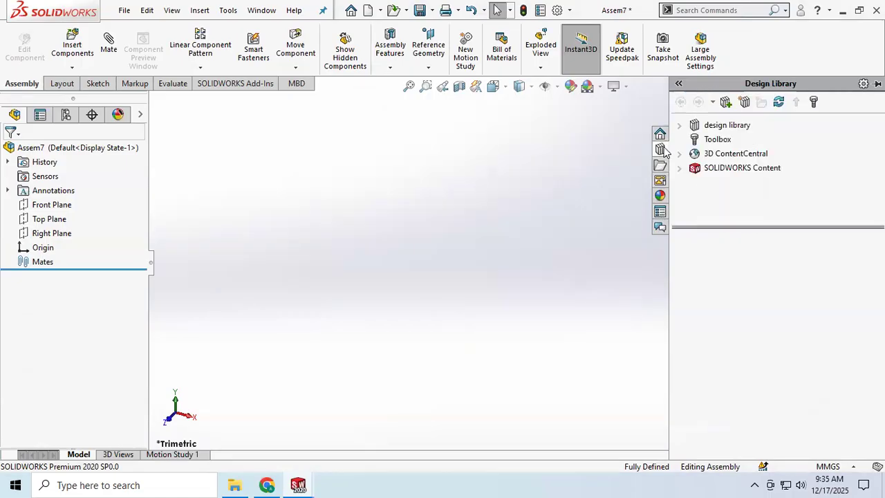
left_click(681, 127)
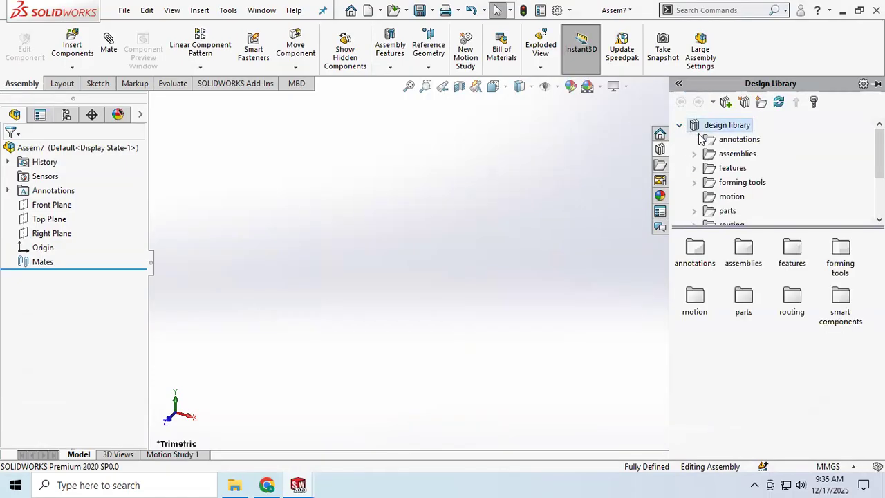
scroll(737, 179, "down", 1)
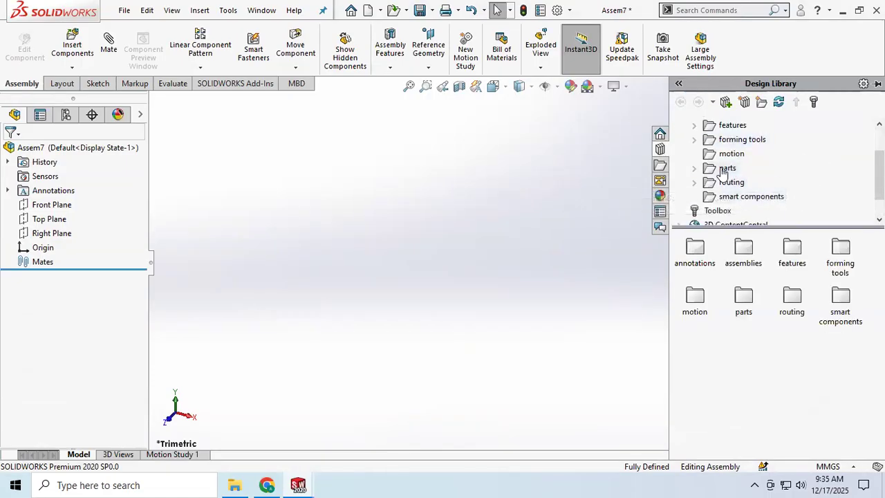
left_click(695, 170)
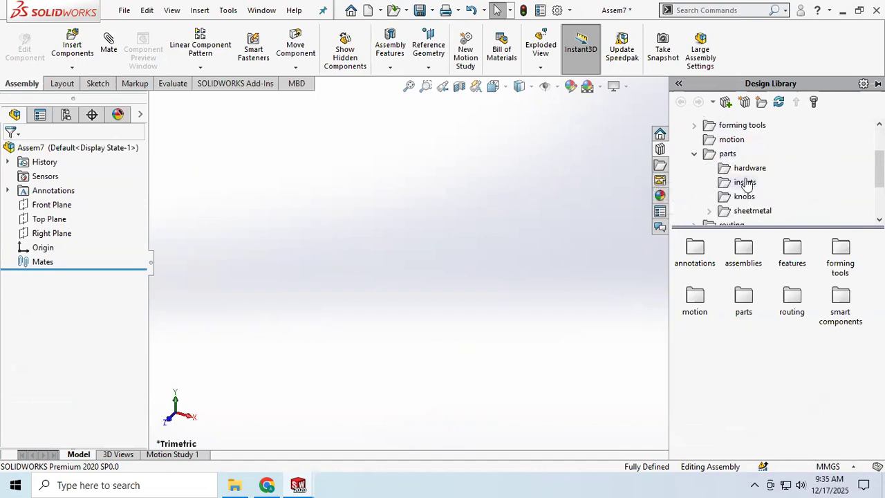
scroll(747, 181, "down", 2)
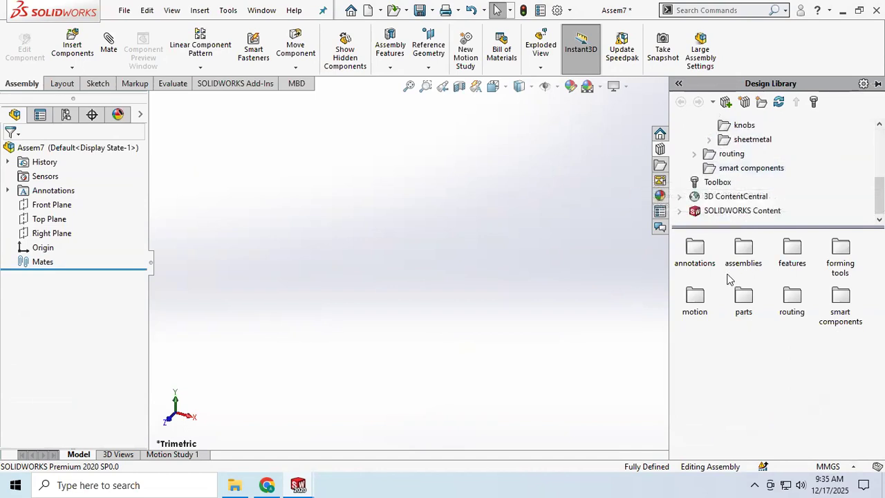
double_click(744, 298)
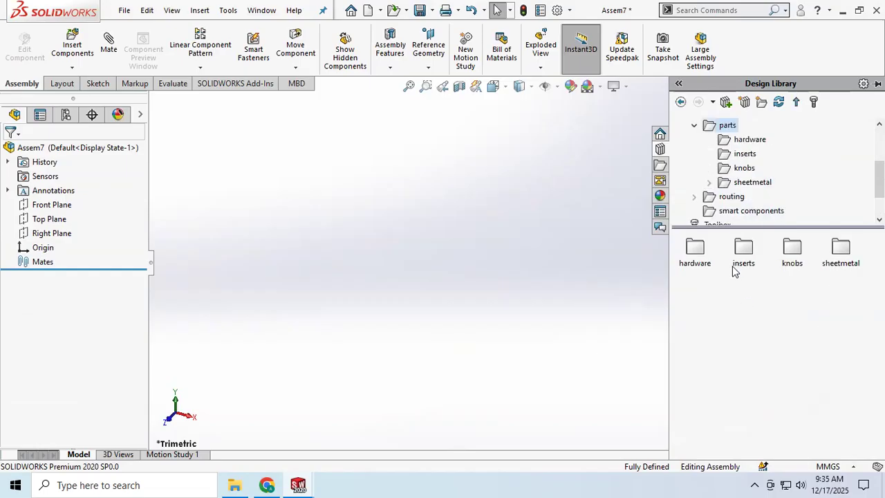
scroll(709, 160, "up", 3)
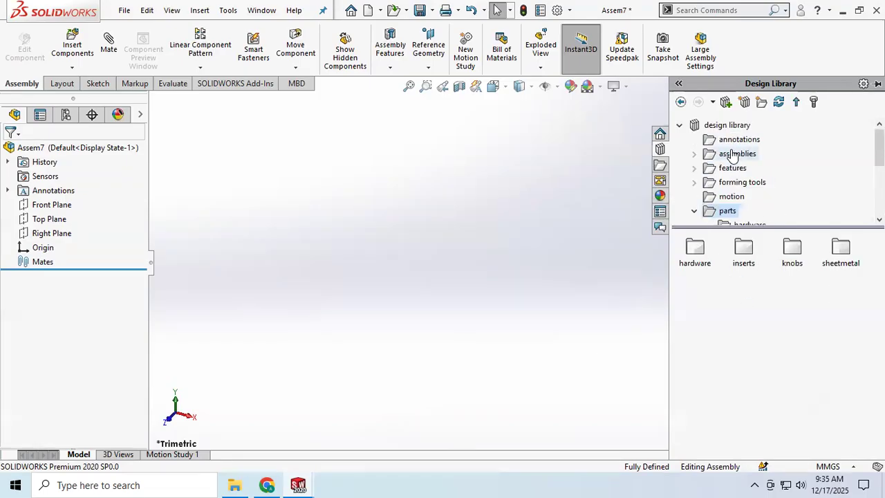
Collapse the design library folder and load the Toolbox add-in
left_click(680, 125)
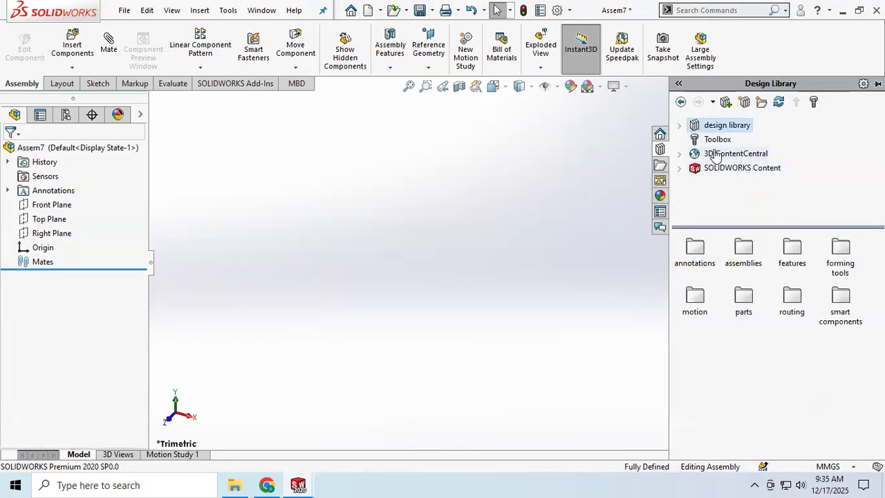
left_click(727, 143)
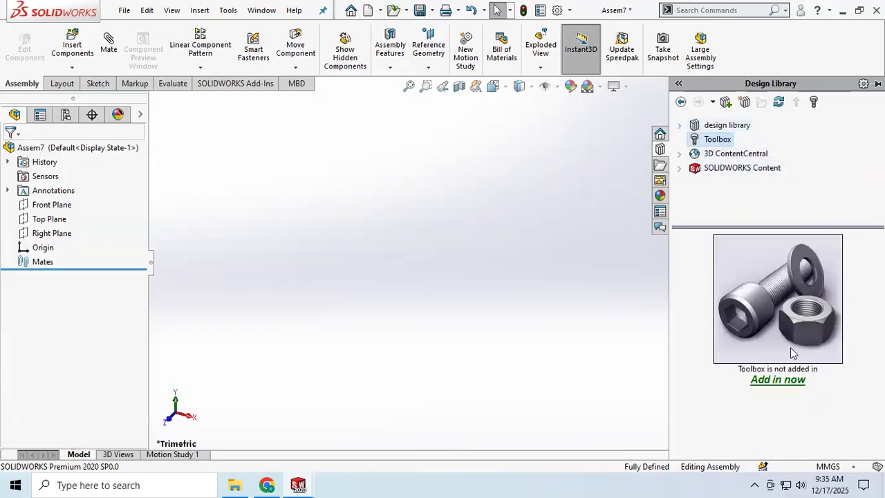
left_click(779, 295)
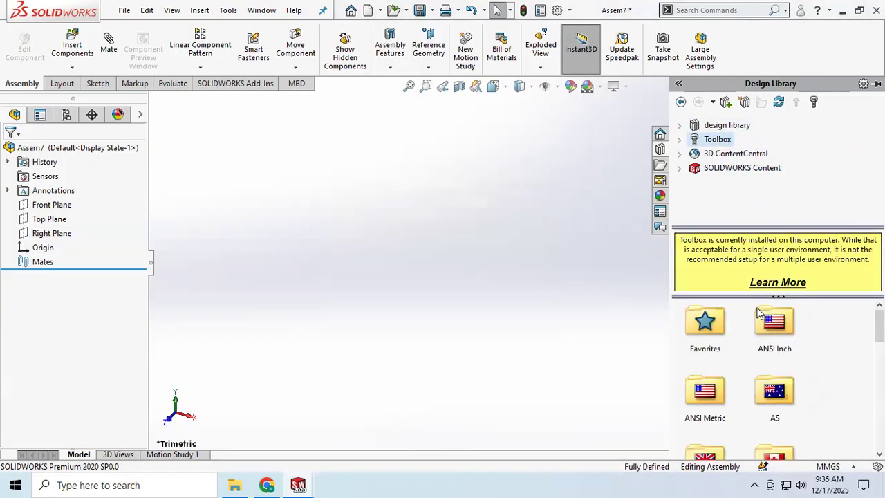
Browse the Toolbox standards and examine the component categories in the ISO folder, including Power Transmission
scroll(753, 347, "down", 3)
scroll(756, 347, "up", 3)
scroll(767, 353, "down", 6)
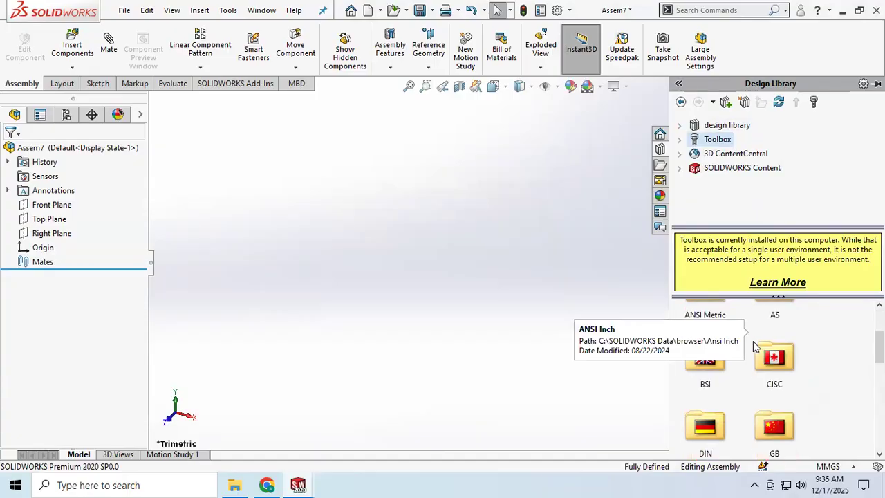
scroll(785, 368, "down", 1)
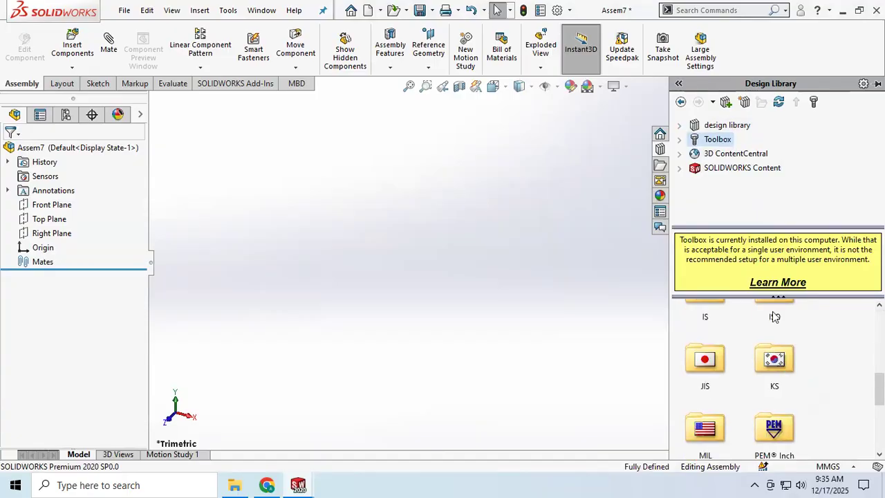
scroll(778, 325, "up", 1)
double_click(776, 396)
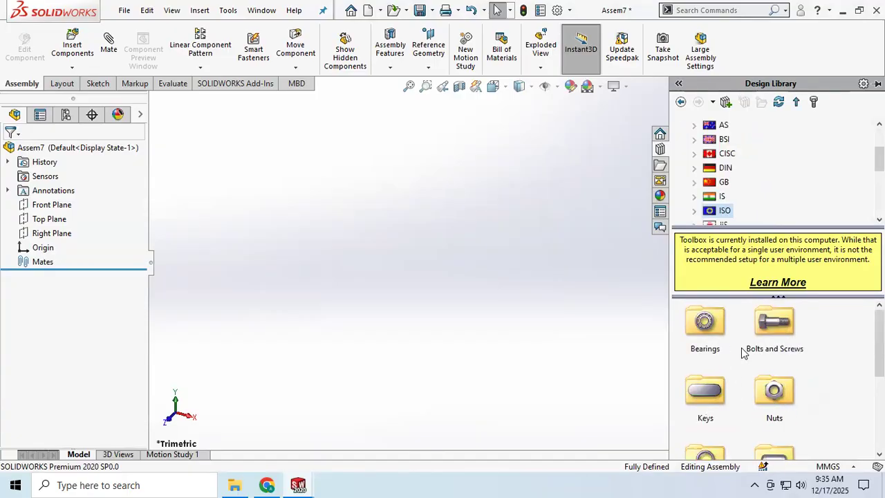
scroll(756, 356, "down", 1)
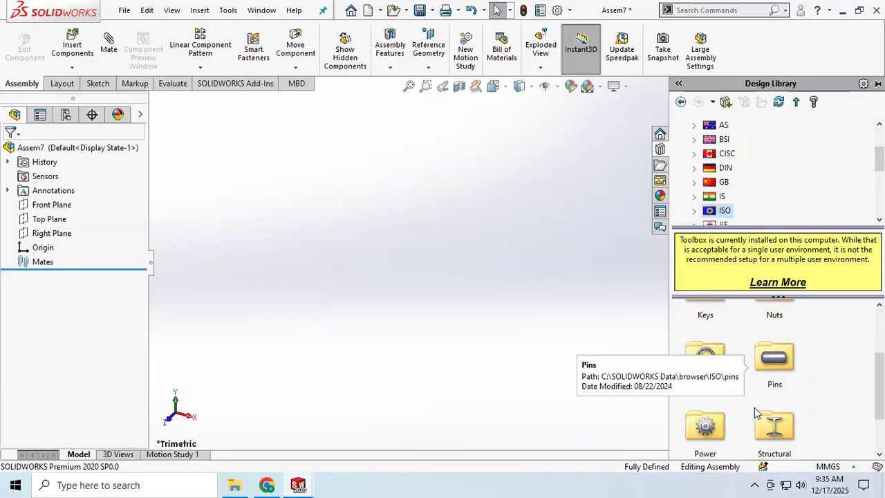
scroll(746, 394, "down", 1)
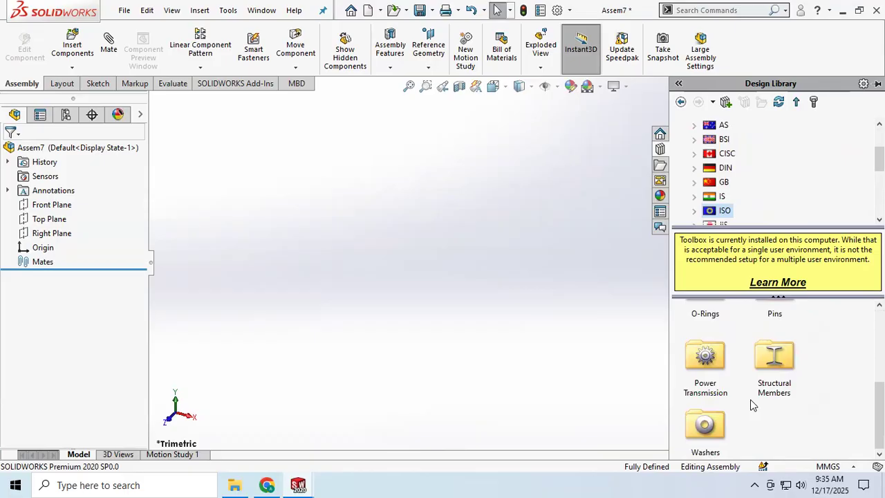
scroll(754, 405, "up", 1)
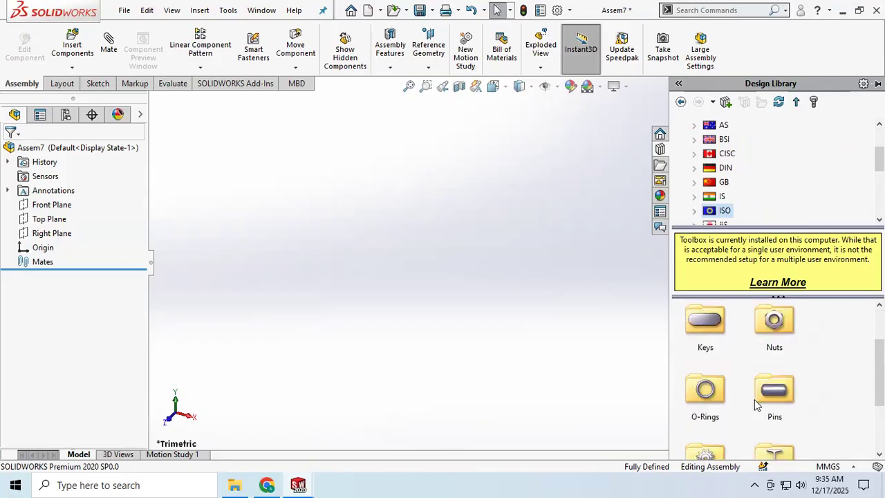
scroll(755, 405, "up", 1)
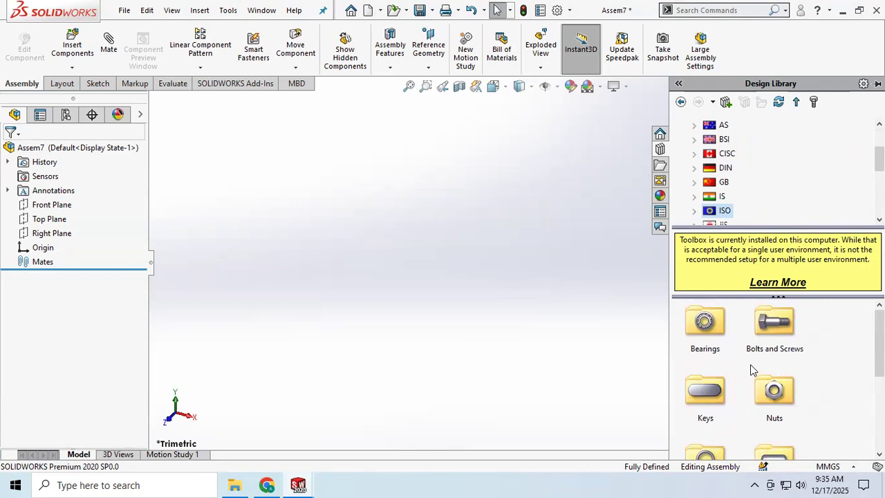
left_click(513, 298)
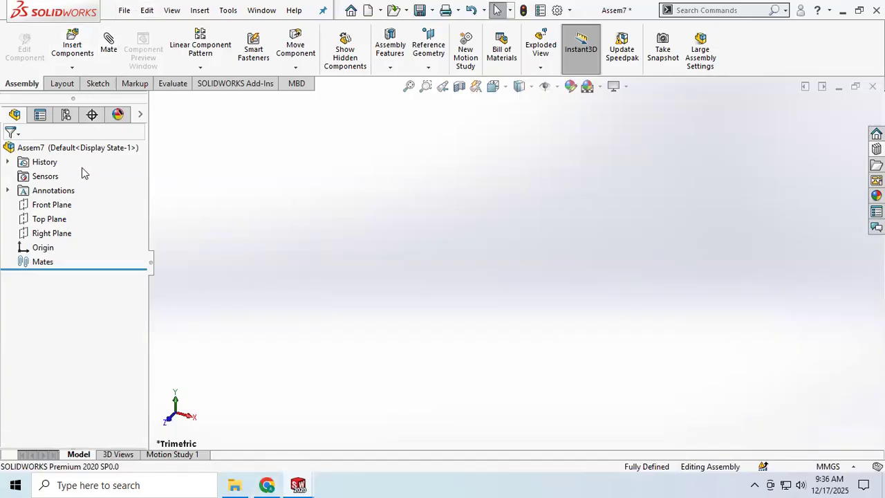
Load bolt.SLDPRT and nut.SLDPRT together from the screw mate folder for insertion into the assembly
left_click(73, 45)
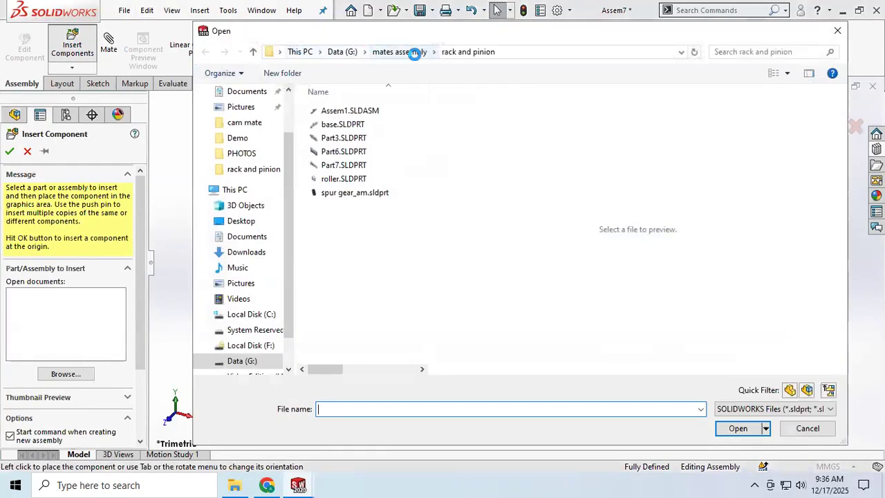
left_click(414, 53)
left_click(346, 233)
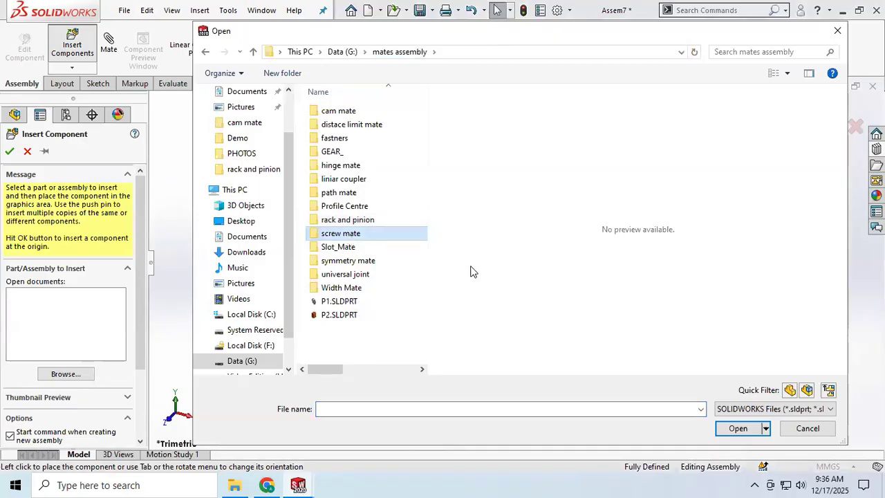
left_click(738, 428)
left_click(336, 110)
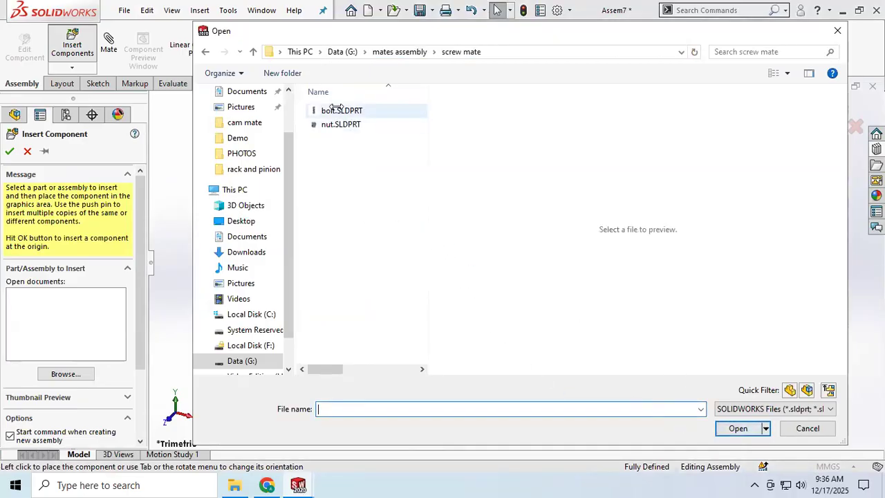
left_click(342, 125, "ctrl")
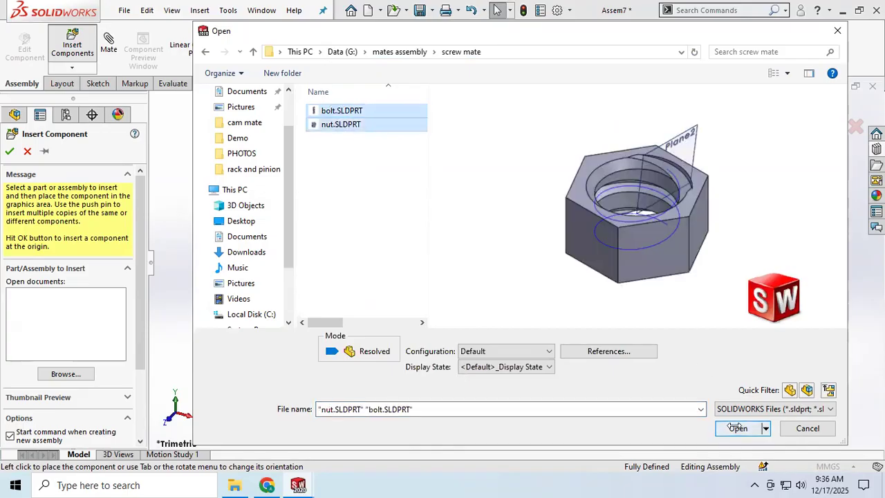
left_click(737, 428)
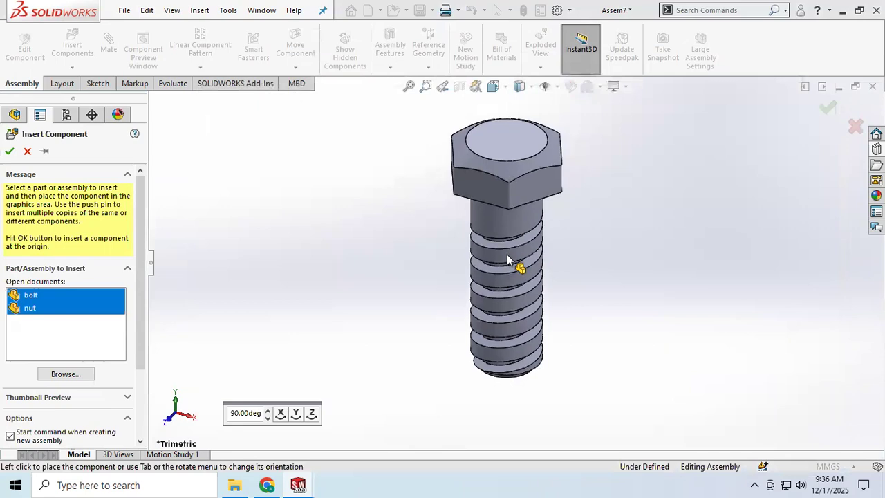
Rotate the bolt and the nut 90 degrees about Z and place them, with the nut beyond the bolt's threaded end
left_click(311, 414)
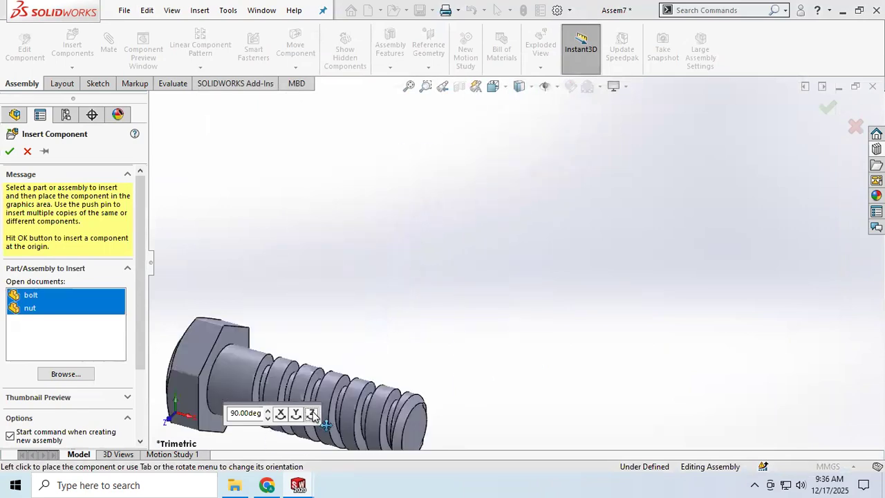
left_click(438, 277)
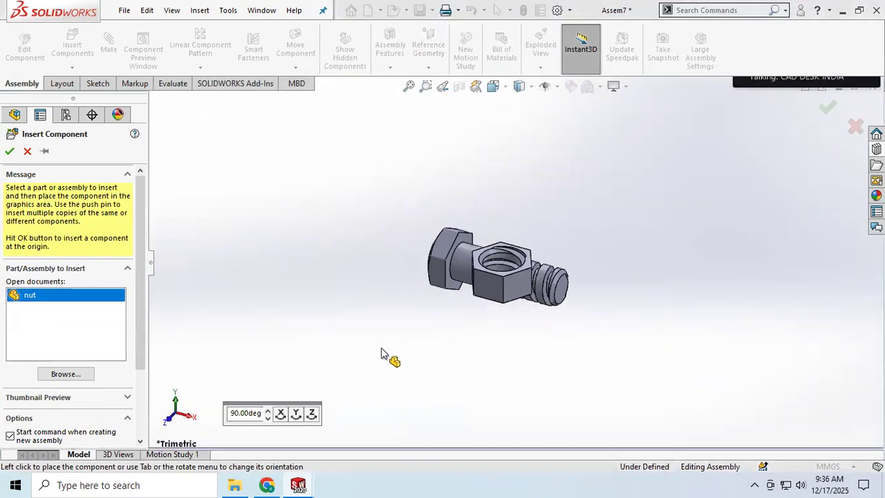
left_click(311, 413)
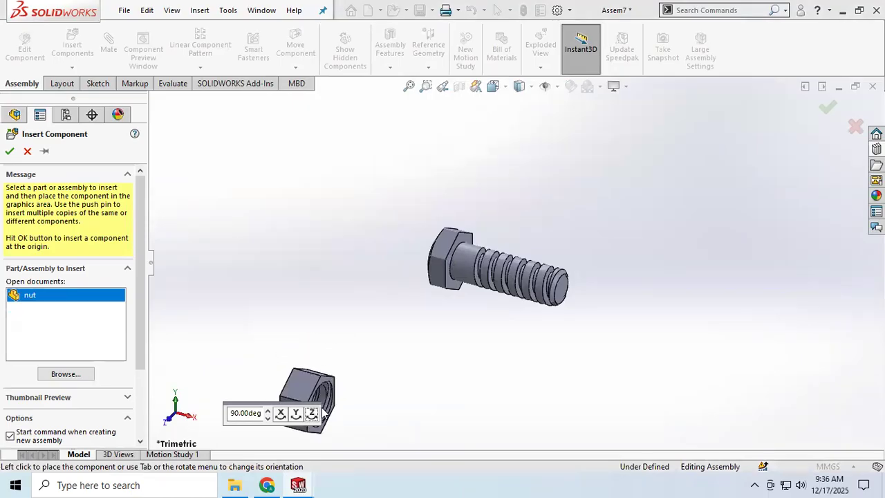
left_click(608, 336)
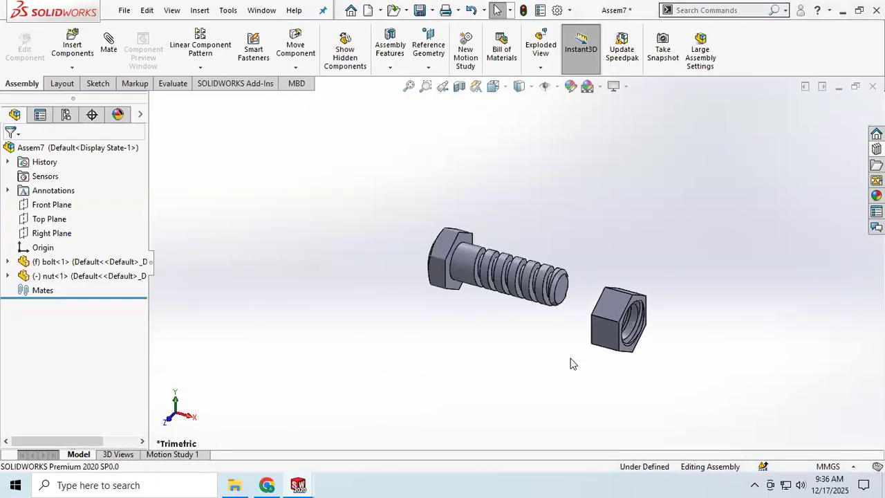
Add a coincident mate between the underside face of the bolt head and the nut's end face
left_click(109, 42)
scroll(51, 308, "down", 5)
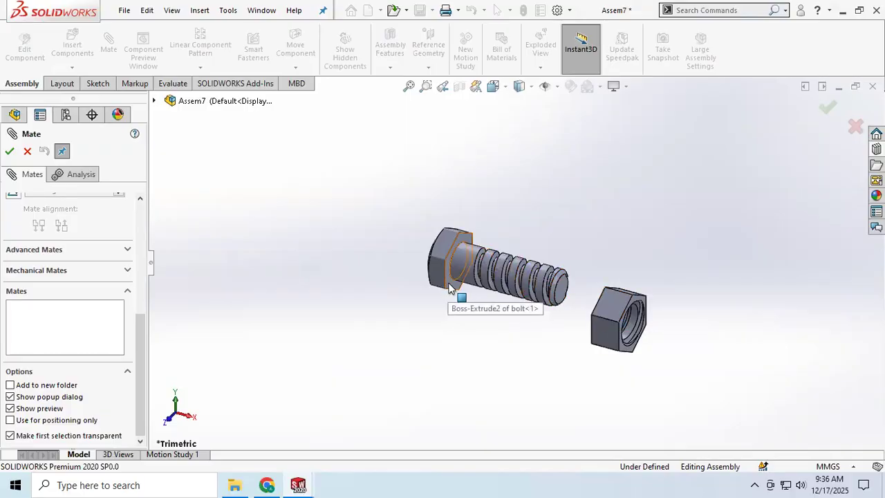
scroll(43, 263, "up", 5)
scroll(43, 263, "up", 1)
middle_click_drag(515, 319, 581, 335)
left_click(454, 314)
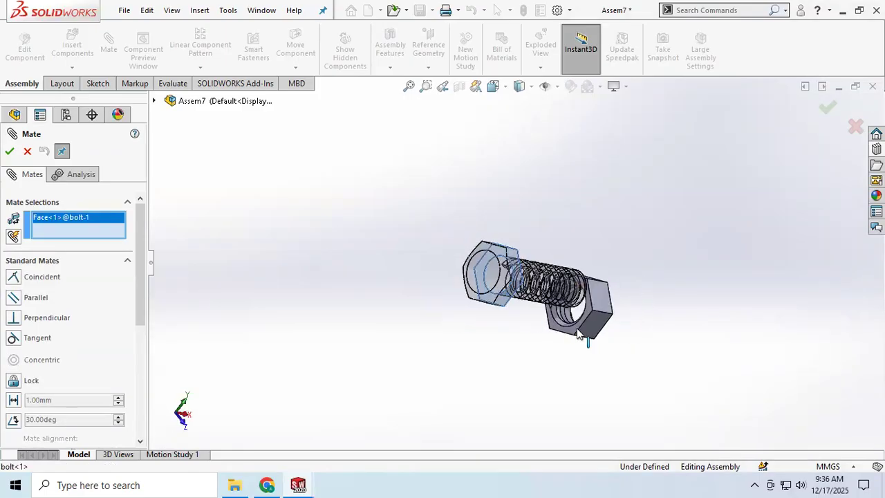
left_click(584, 336)
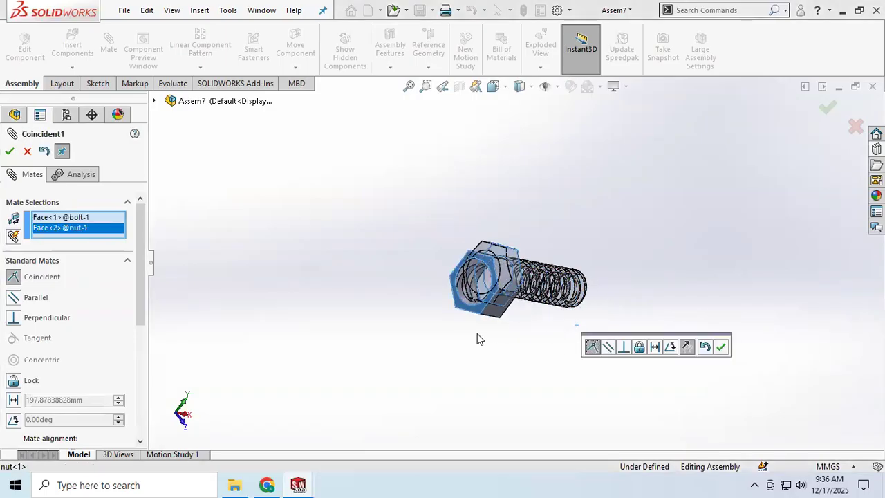
left_click(531, 89)
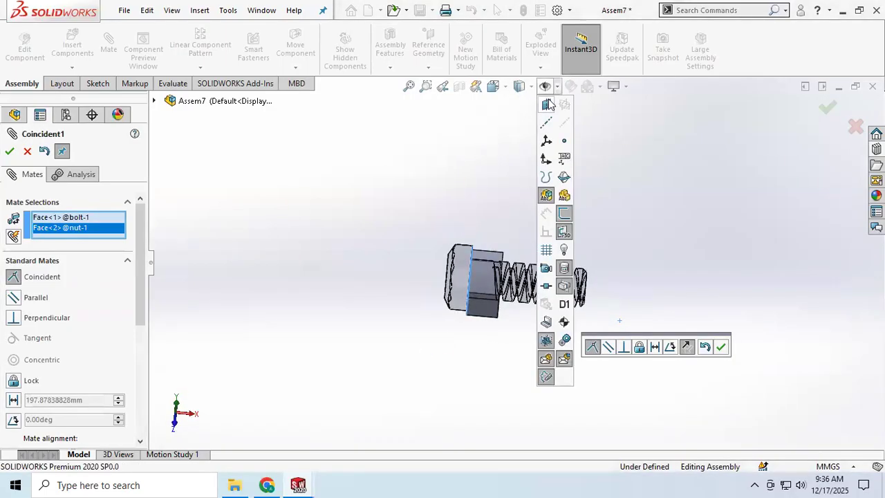
left_click(484, 197)
middle_click_drag(497, 257, 466, 243)
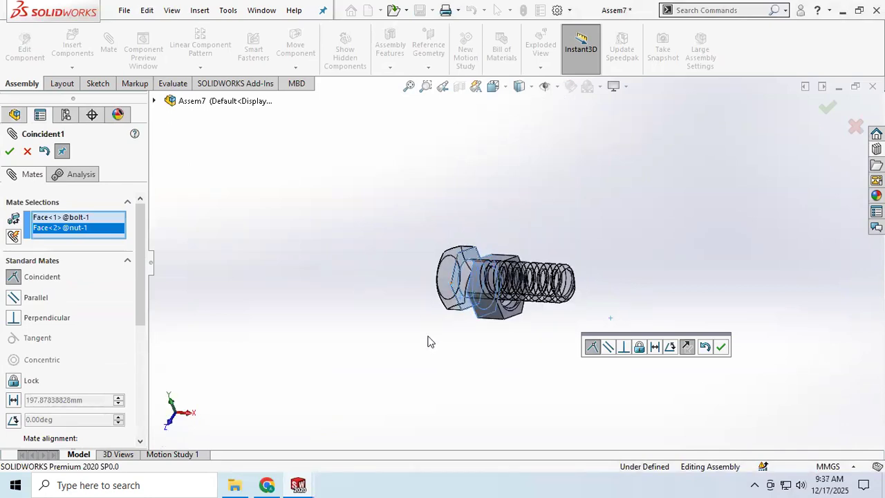
left_click(9, 151)
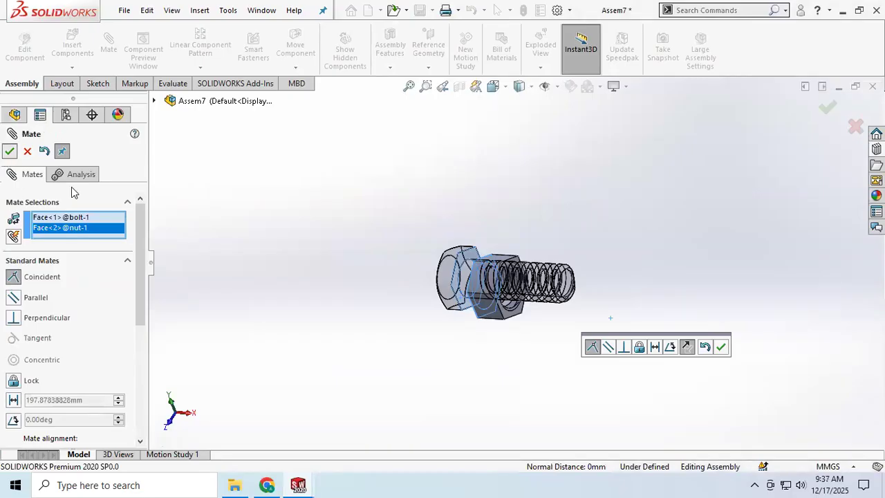
Add a concentric mate between the bolt's threaded shank face and the circular edge of the nut's hole
left_click(474, 294)
middle_click_drag(482, 320, 411, 345)
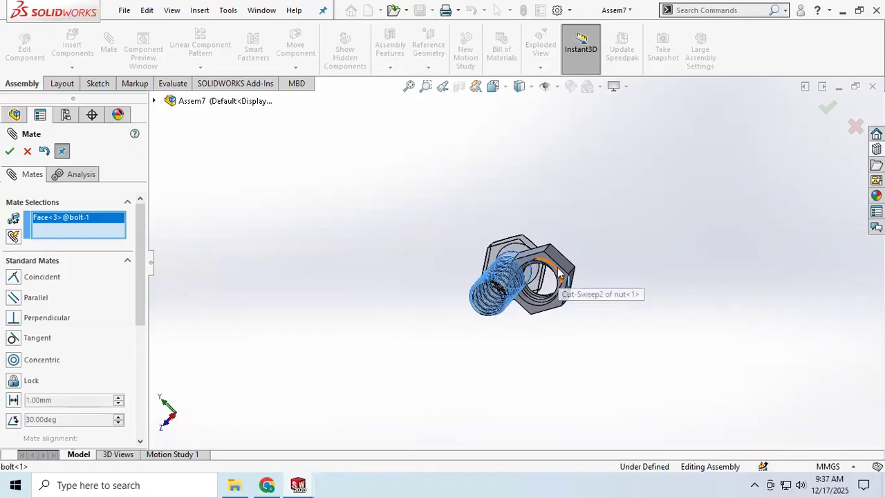
scroll(555, 279, "down", 2)
left_click(523, 335)
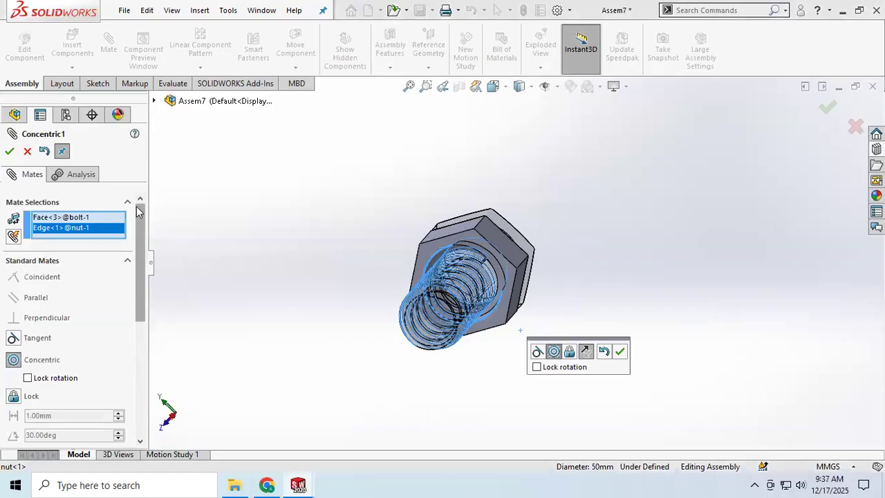
left_click(8, 150)
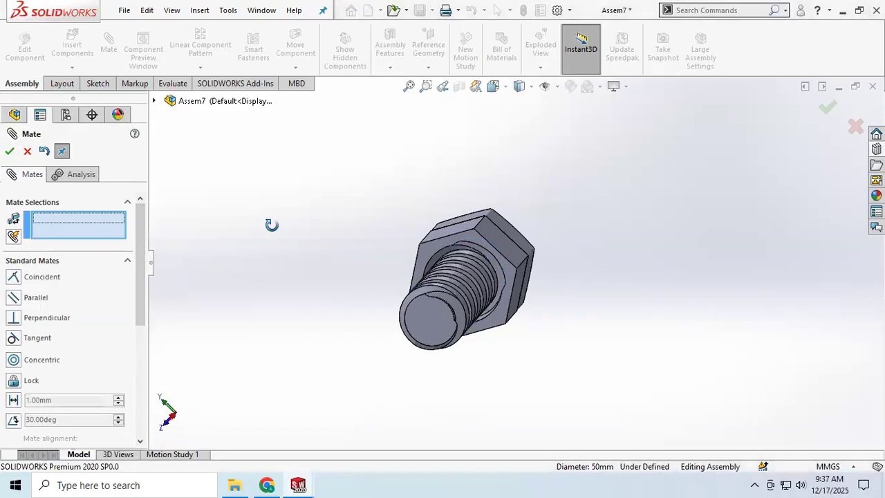
Change the coincident mate between the bolt head and the nut into a distance mate of 21 mm
left_click_drag(382, 269, 413, 292)
scroll(38, 313, "down", 3)
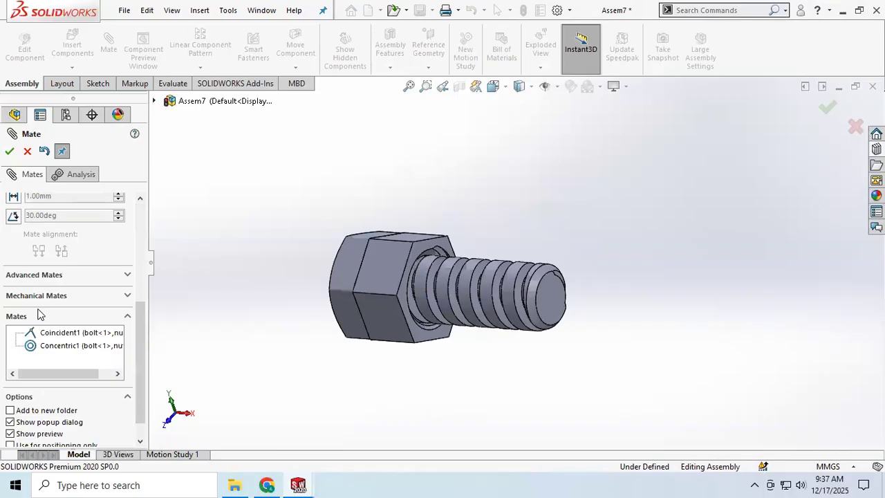
left_click(59, 334)
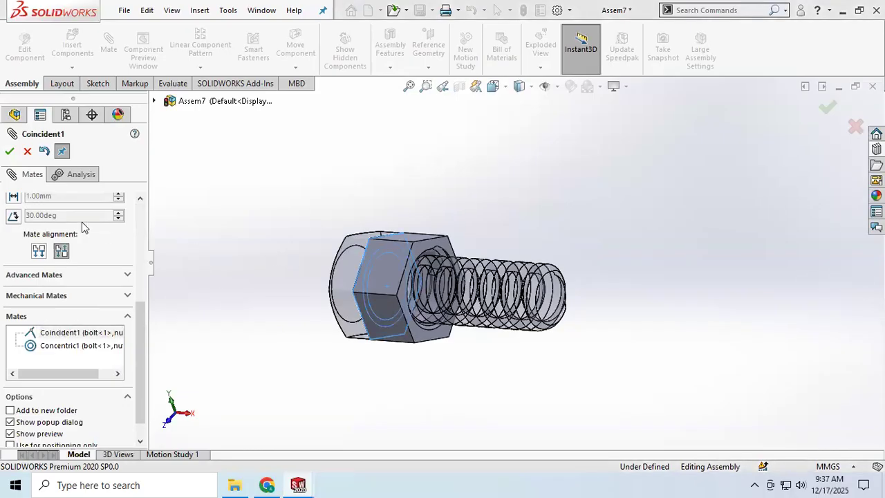
right_click(61, 337)
left_click(35, 336)
right_click(34, 333)
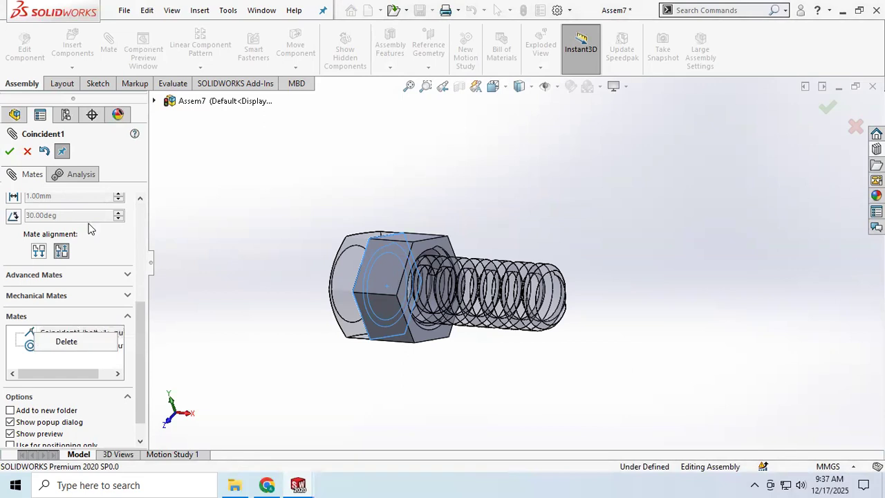
scroll(88, 255, "up", 5)
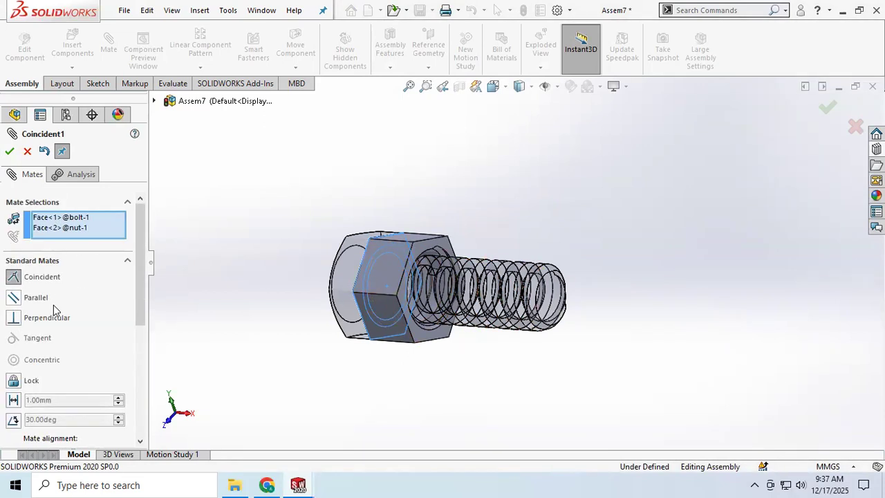
scroll(53, 309, "down", 3)
left_click(13, 333)
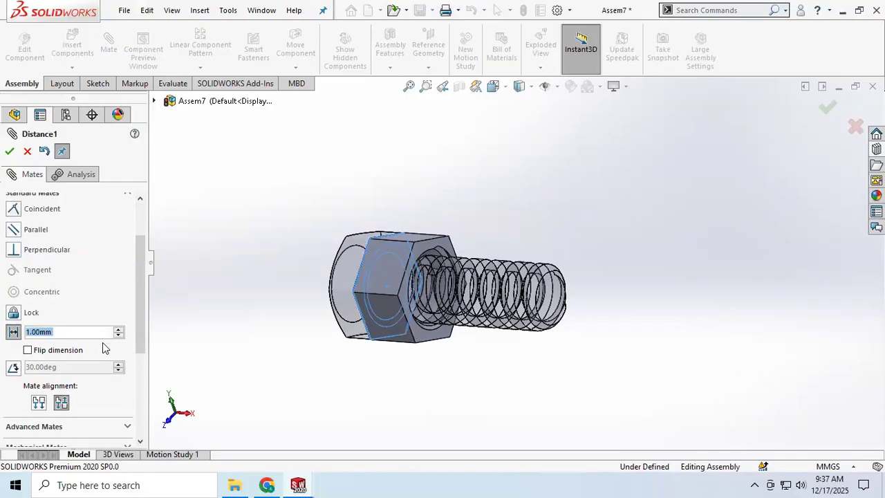
left_click(120, 330)
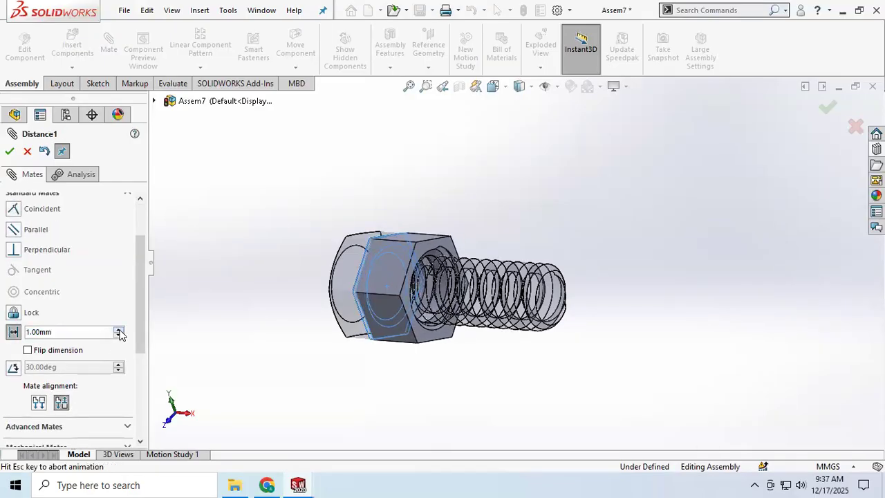
left_click(120, 329)
middle_click_drag(221, 333, 261, 331)
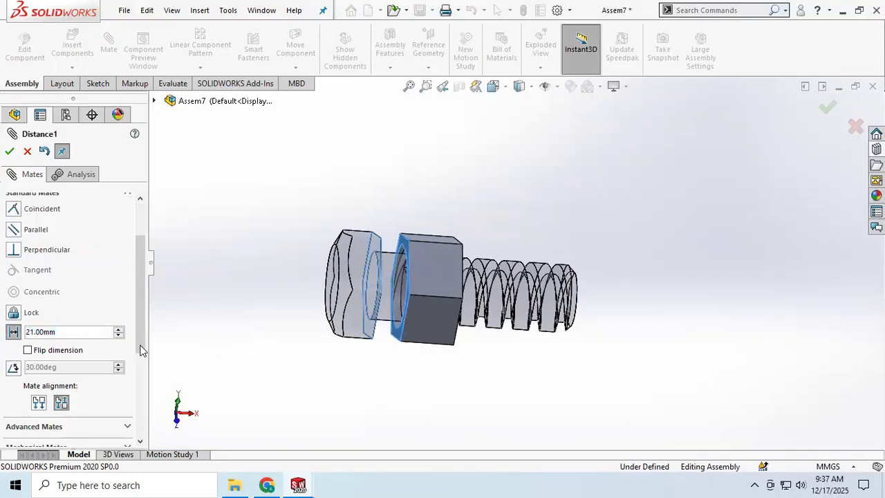
left_click(10, 151)
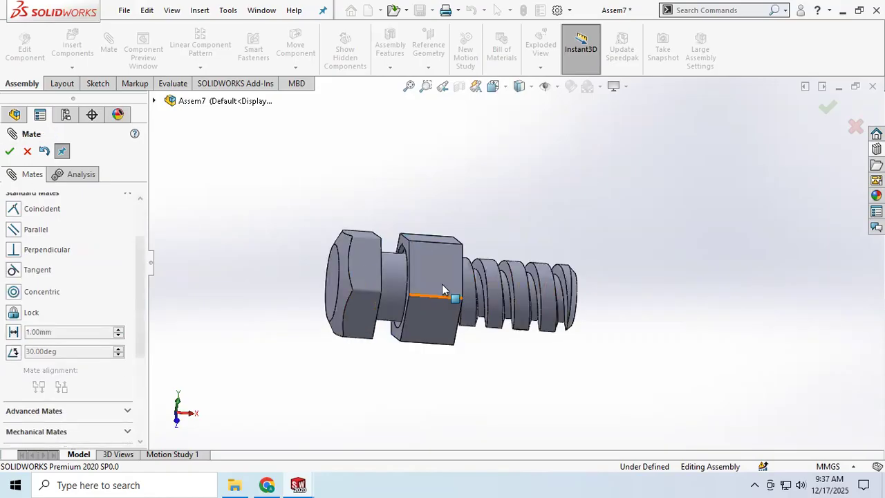
middle_click_drag(493, 341, 333, 341)
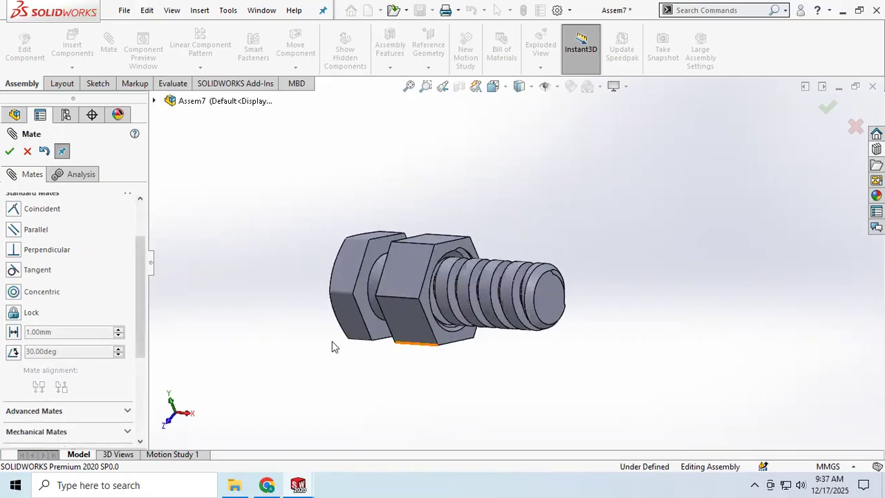
scroll(55, 278, "down", 3)
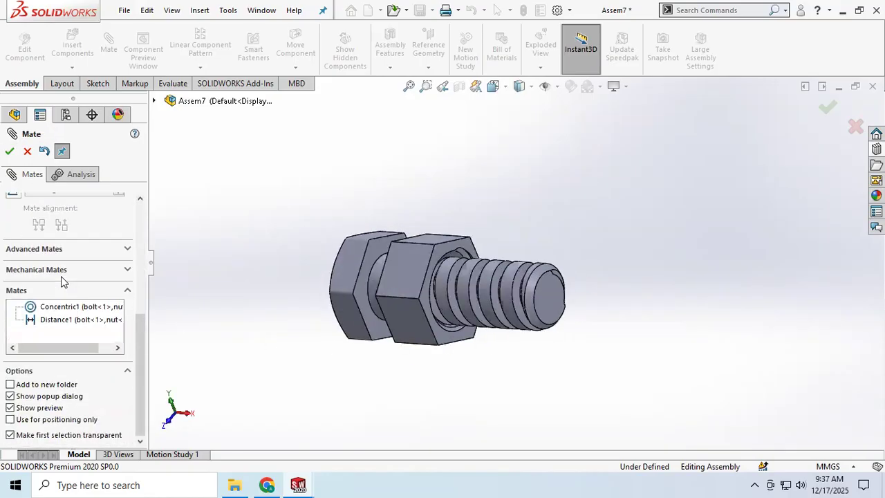
left_click(127, 269)
scroll(33, 221, "up", 3)
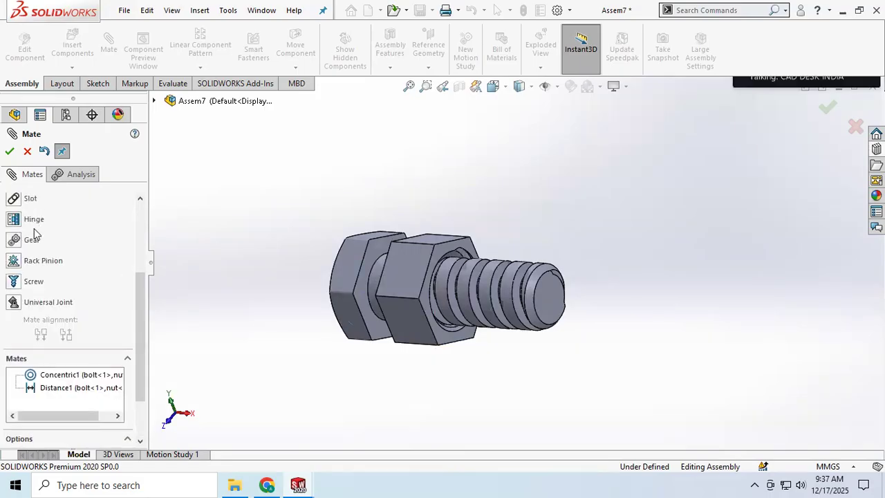
left_click(33, 282)
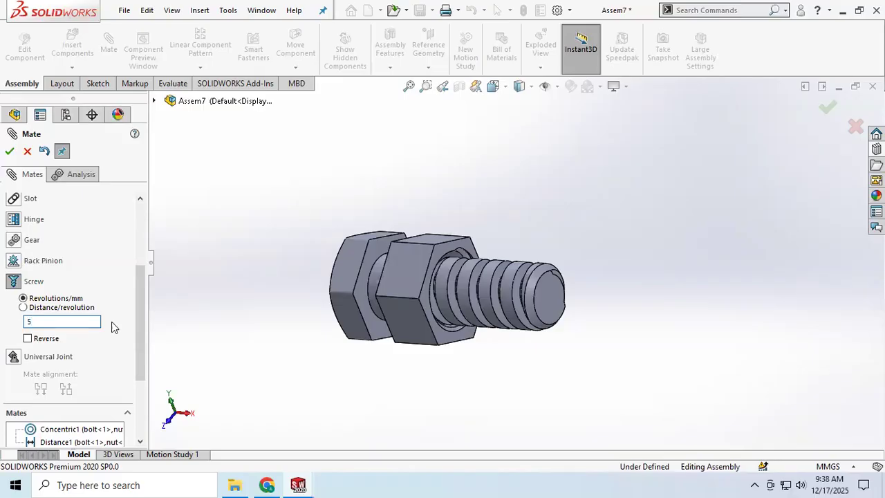
scroll(96, 298, "up", 3)
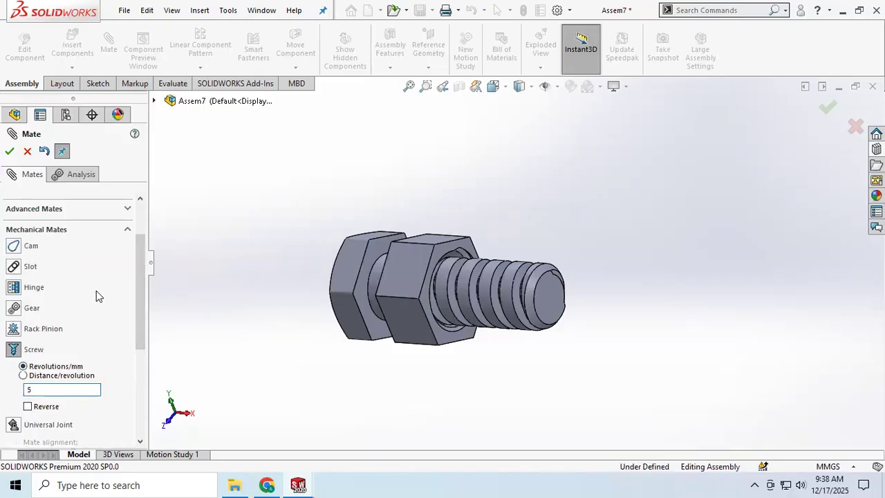
scroll(96, 291, "up", 3)
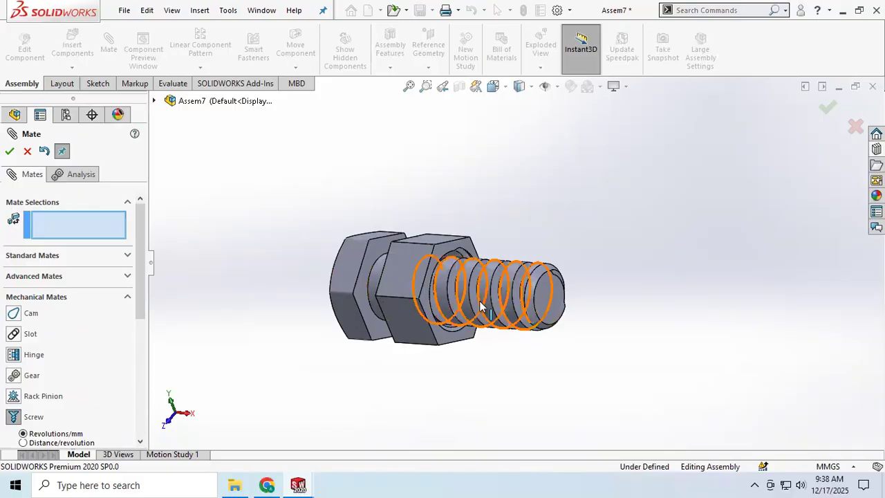
scroll(482, 307, "down", 3)
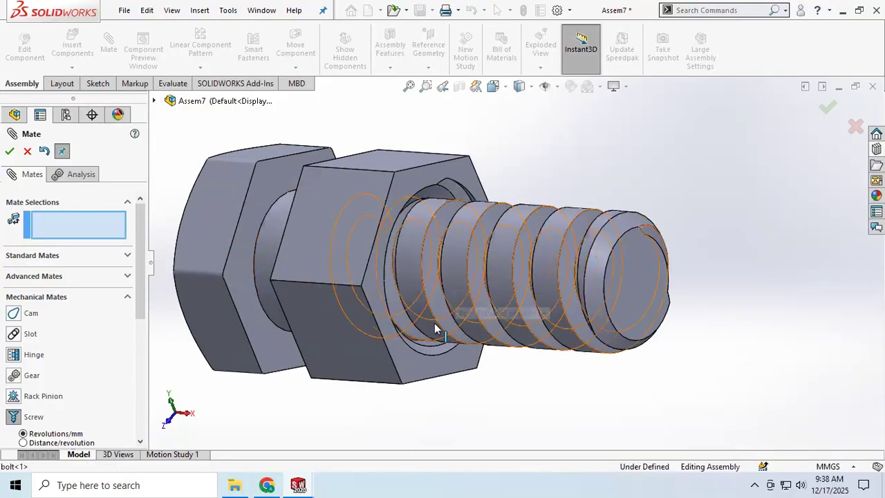
scroll(487, 302, "down", 5)
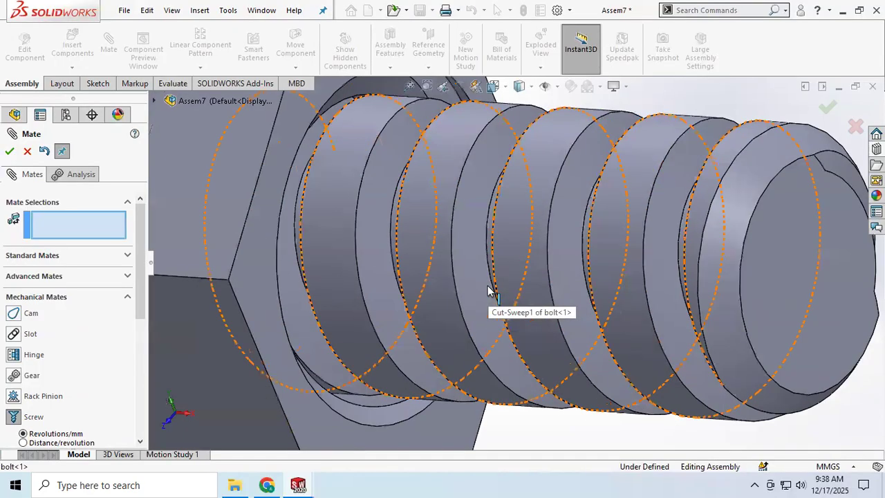
left_click(488, 263)
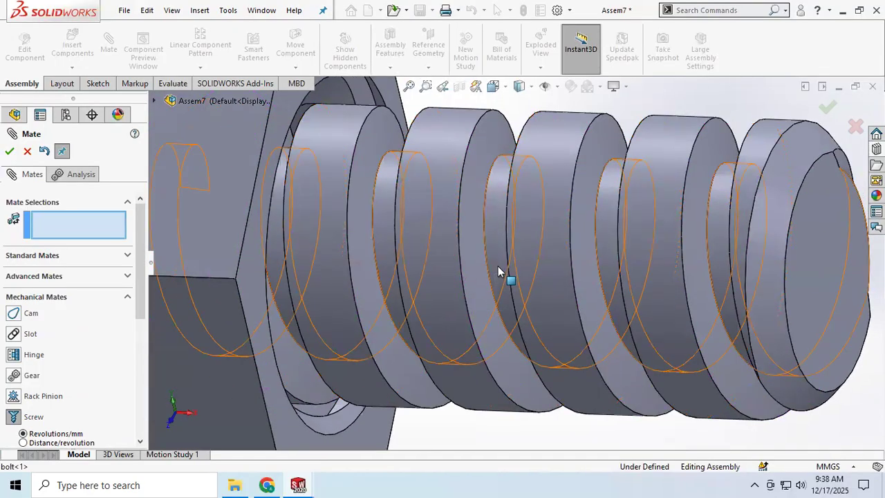
left_click(508, 265)
middle_click_drag(487, 271, 476, 285)
scroll(476, 285, "up", 6)
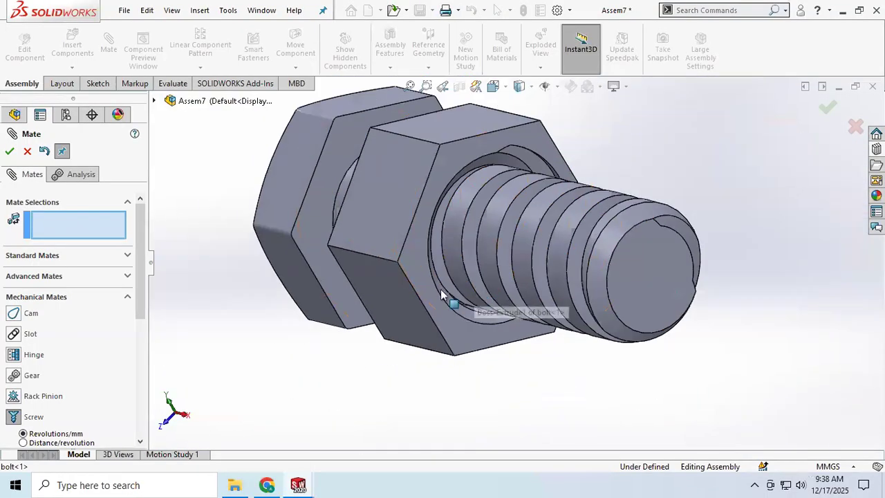
left_click(27, 152)
Delete the distance mate between the bolt head and the nut, keeping the concentric mate
left_click_drag(377, 209, 441, 221)
middle_click_drag(434, 290, 295, 322)
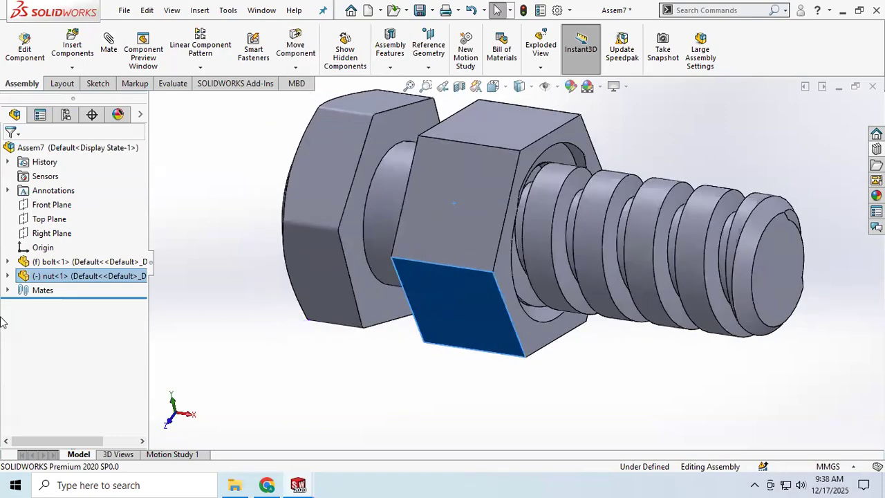
left_click(8, 291)
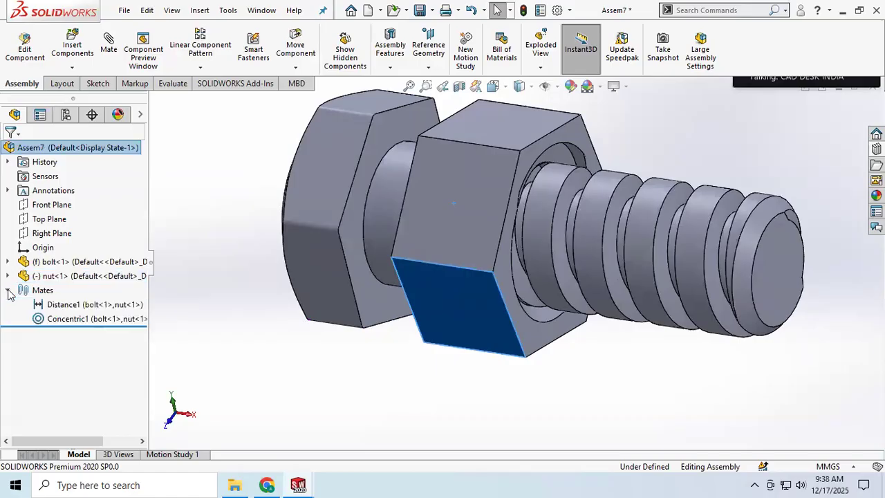
left_click(62, 306)
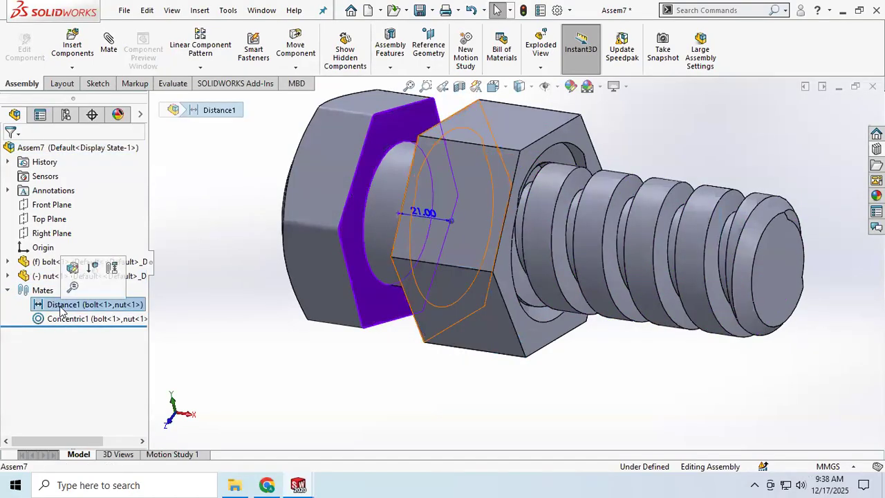
right_click(62, 306)
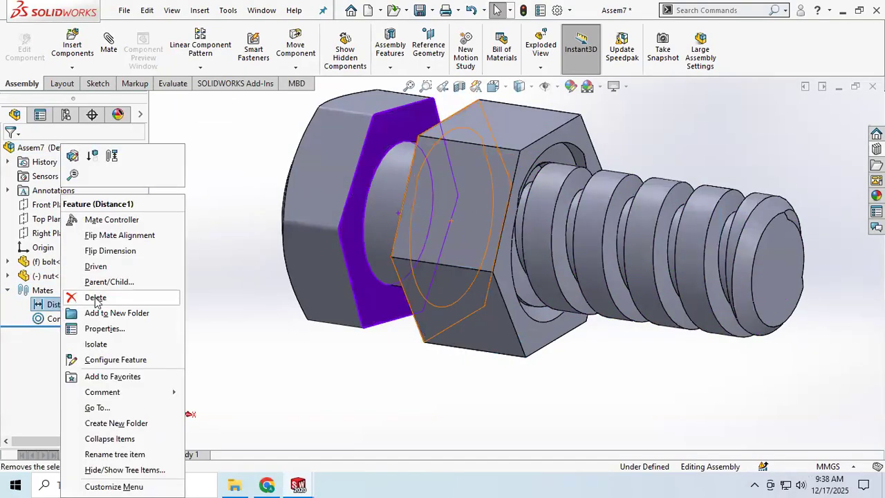
left_click(95, 298)
left_click(503, 179)
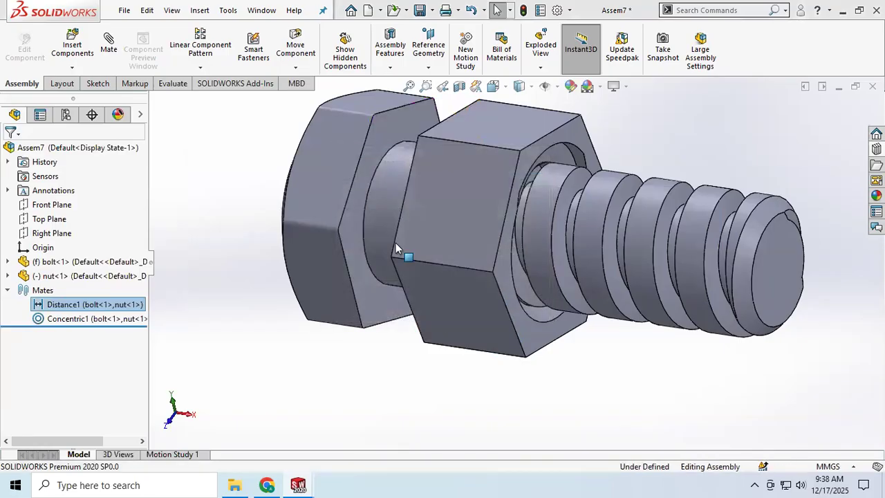
right_click(77, 305)
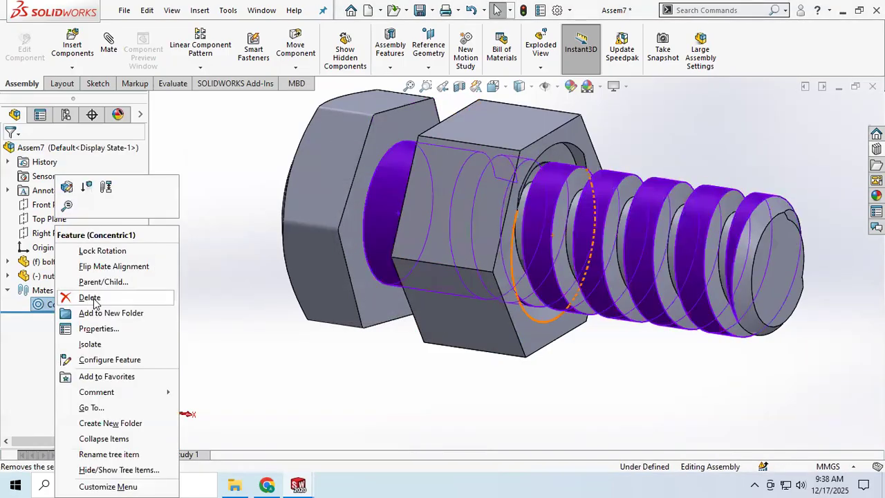
left_click(527, 425)
Slide the nut along the bolt's axis until it sits clear of the threaded end
left_click_drag(545, 230, 653, 286)
scroll(343, 360, "up", 3)
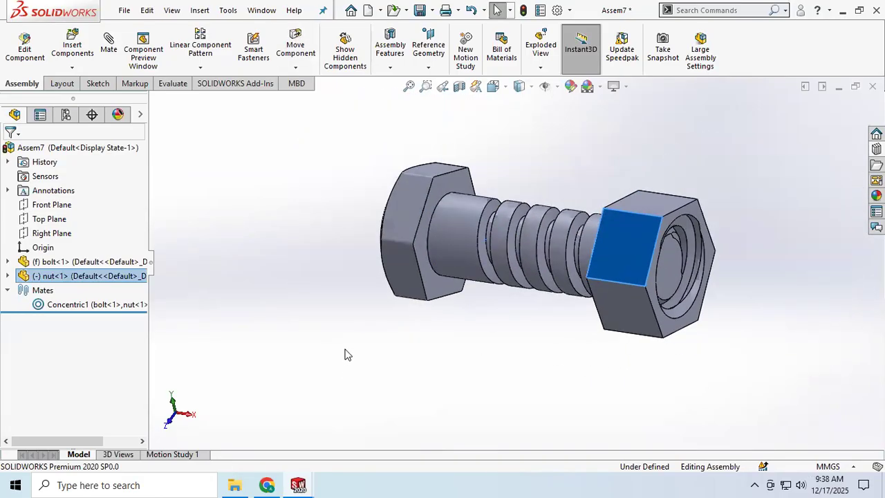
left_click_drag(598, 264, 683, 279)
left_click(553, 367)
mouse_move(471, 354)
middle_mouse_down()
mouse_move(425, 346)
mouse_move(472, 336)
middle_mouse_up()
Try to add a screw mate between the circular edge at the bolt's threaded end and the edge of the nut's hole
left_click(109, 42)
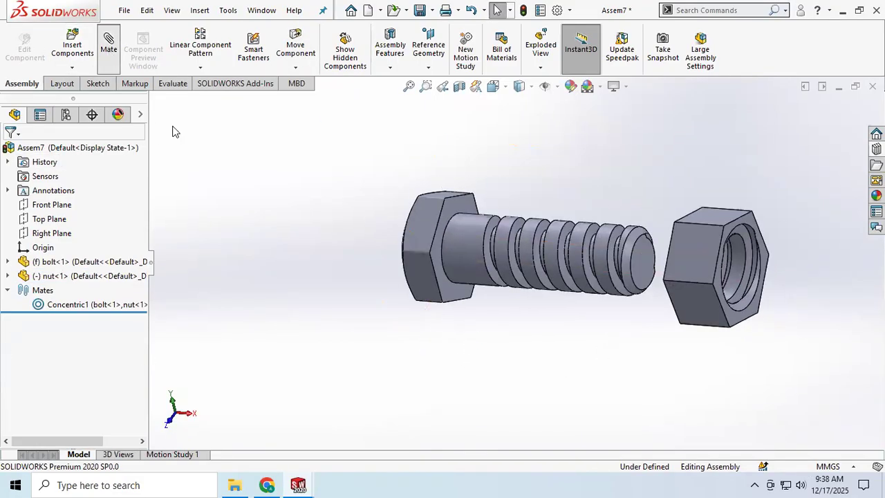
scroll(90, 359, "down", 5)
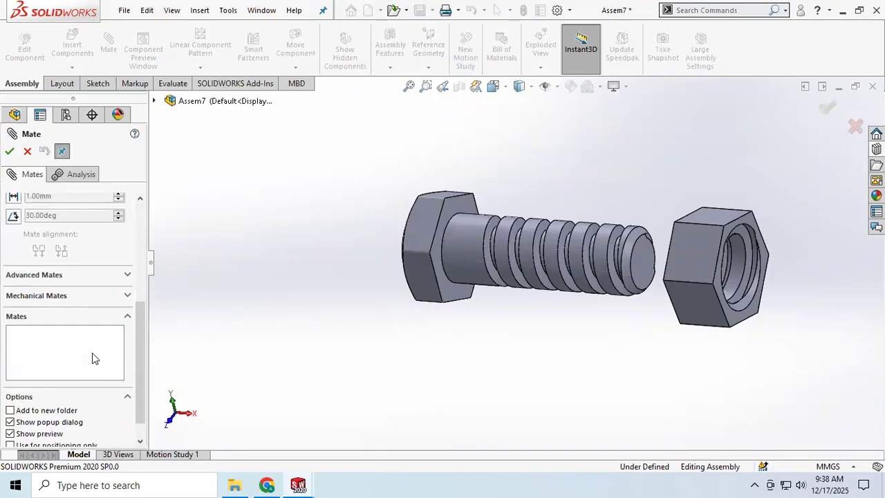
left_click(127, 296)
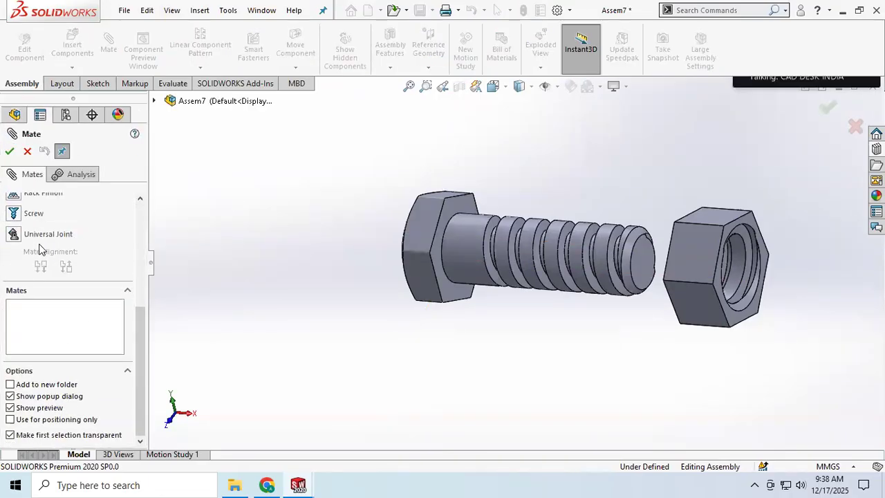
left_click(33, 214)
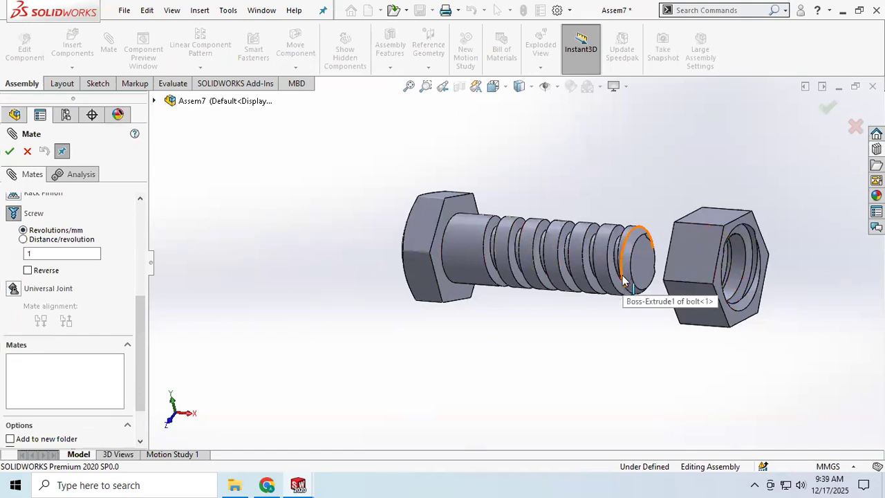
scroll(622, 280, "down", 3)
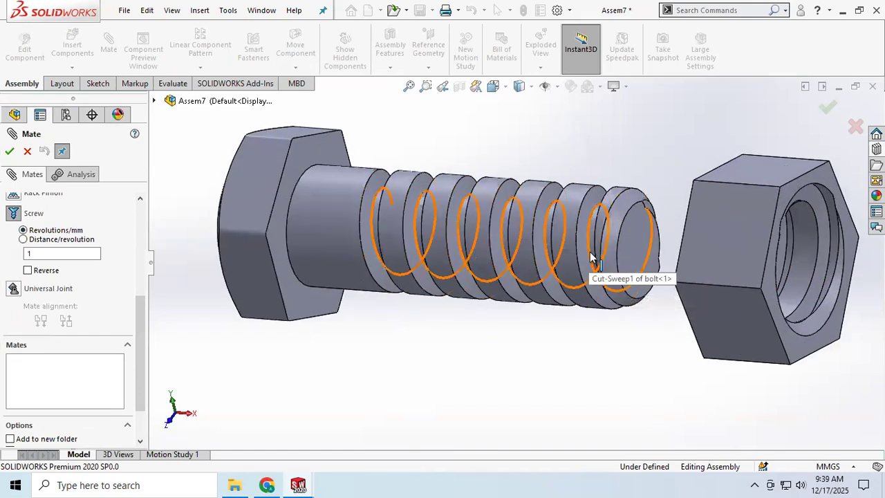
left_click(590, 256)
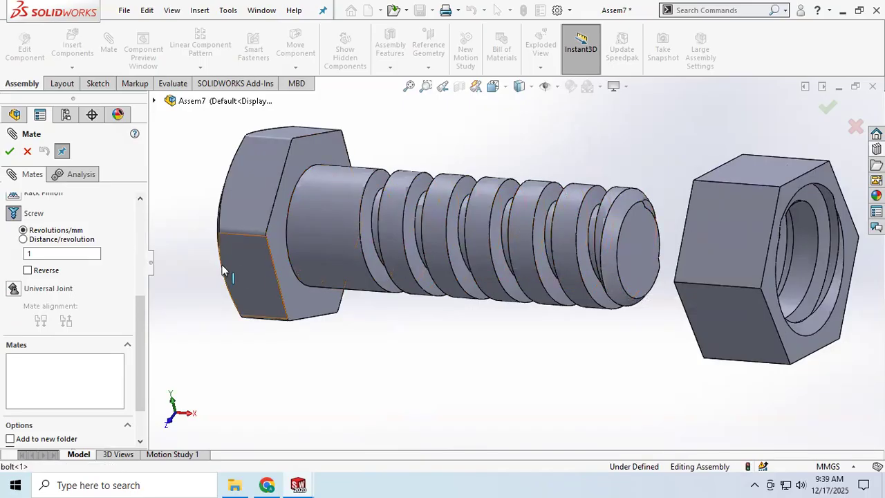
scroll(102, 278, "up", 5)
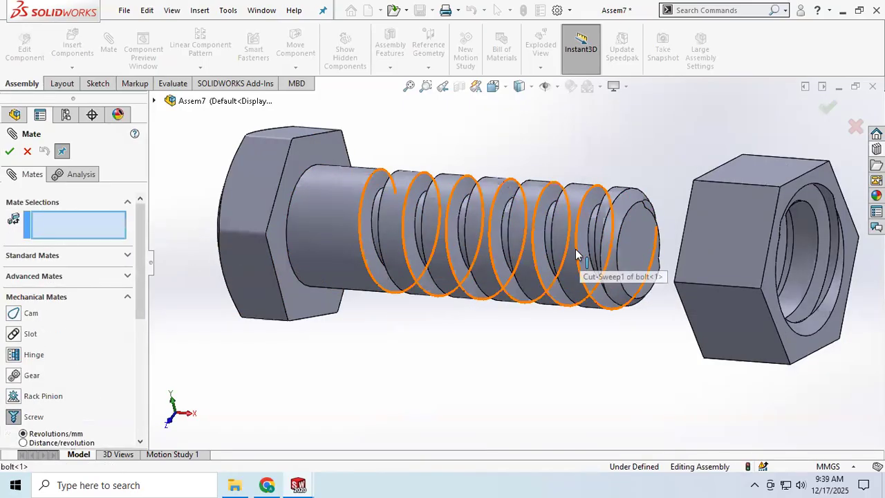
left_click(618, 259)
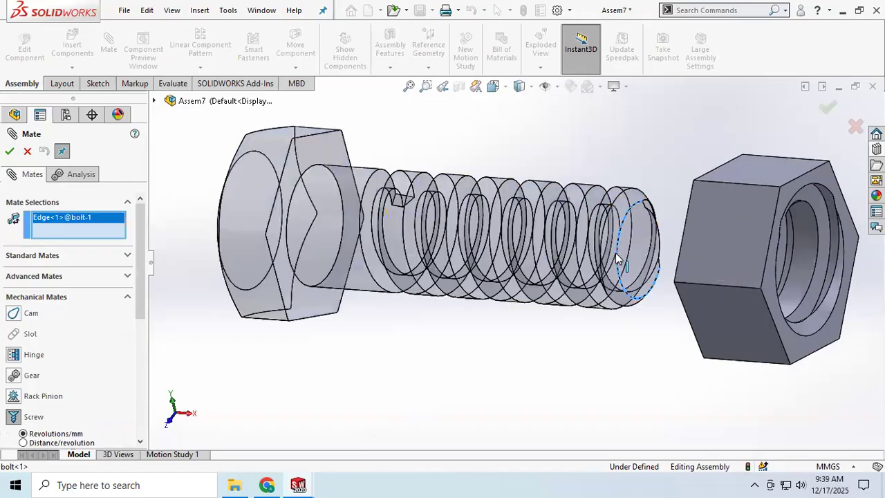
middle_click_drag(635, 291, 688, 299)
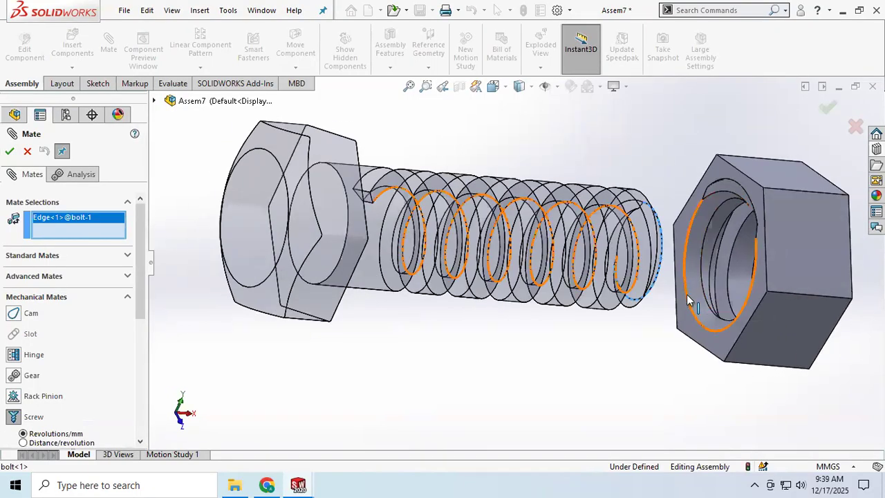
left_click(687, 296)
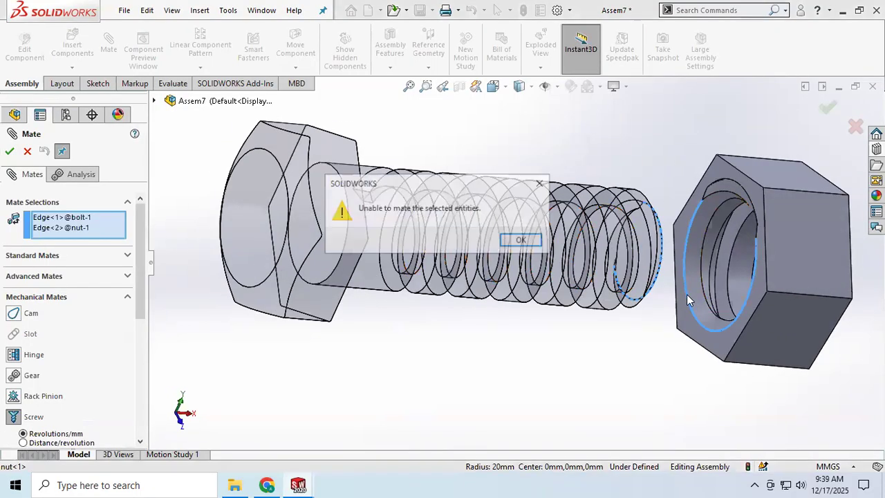
left_click(523, 241)
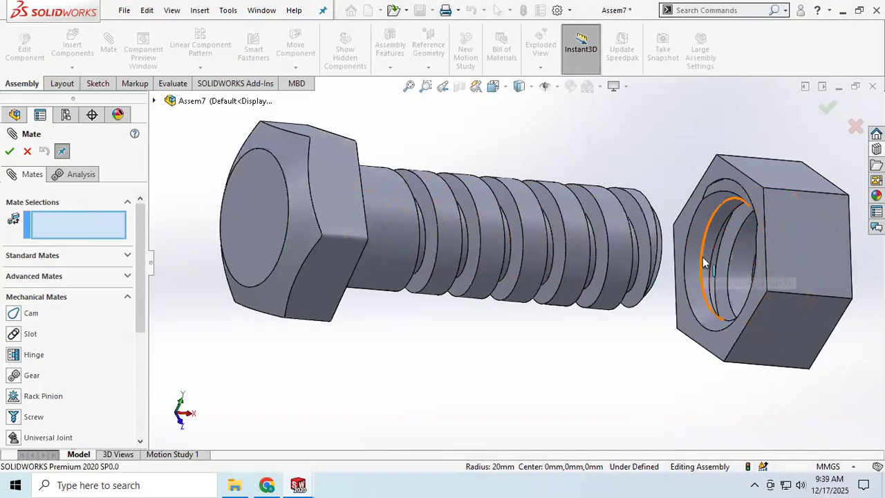
Try to mate the nut's inner hole edge with the outer chamfer edge at the bolt's threaded end
left_click(703, 263)
middle_click_drag(617, 265, 588, 282)
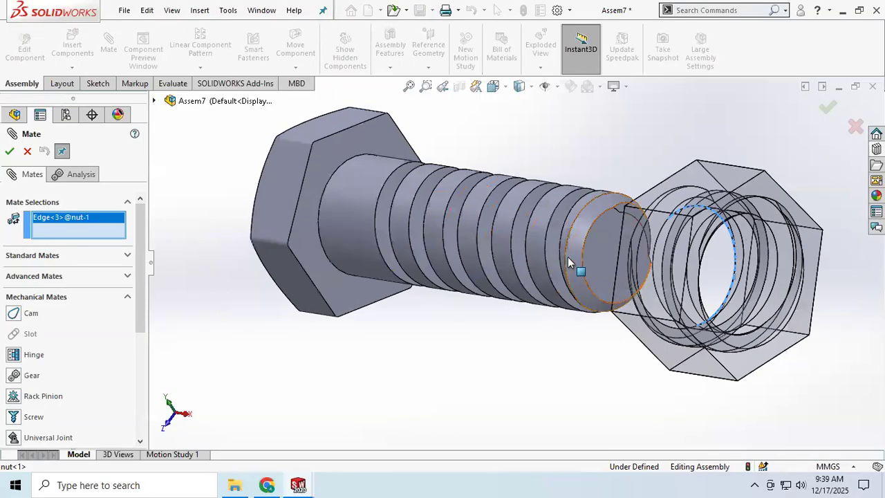
left_click(561, 260)
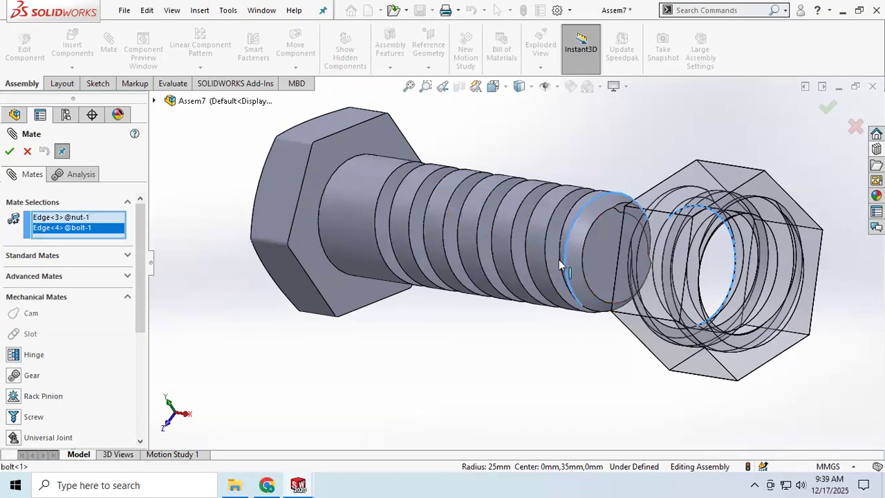
left_click(8, 153)
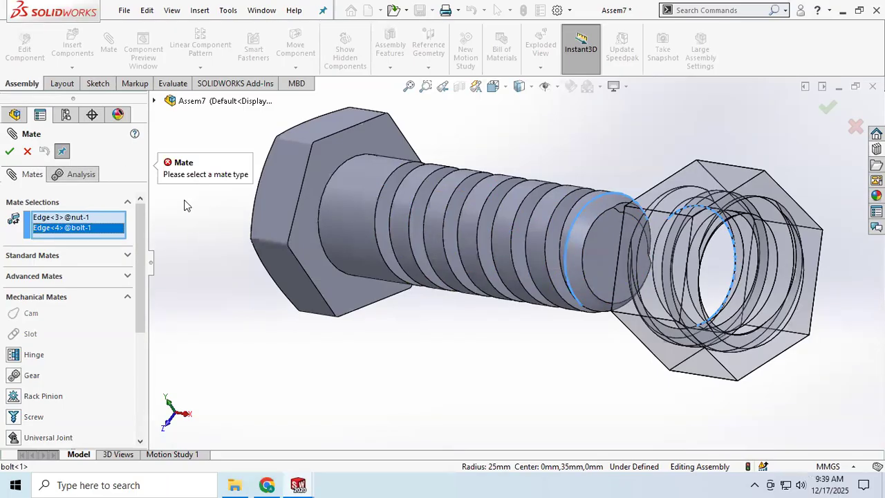
mouse_move(523, 263)
middle_mouse_down()
mouse_move(567, 245)
mouse_move(529, 255)
middle_mouse_up()
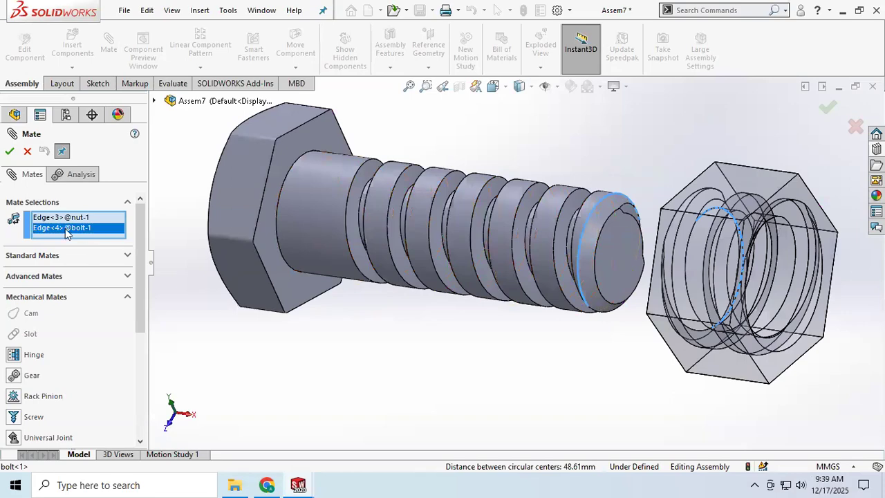
left_click(27, 152)
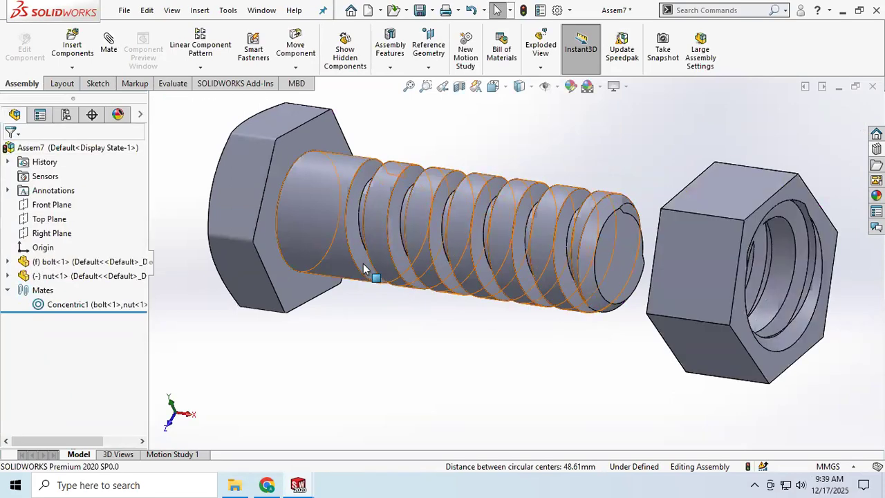
Delete both the bolt and the nut from the assembly
scroll(364, 263, "down", 2)
scroll(364, 264, "up", 4)
left_click_drag(318, 134, 785, 365)
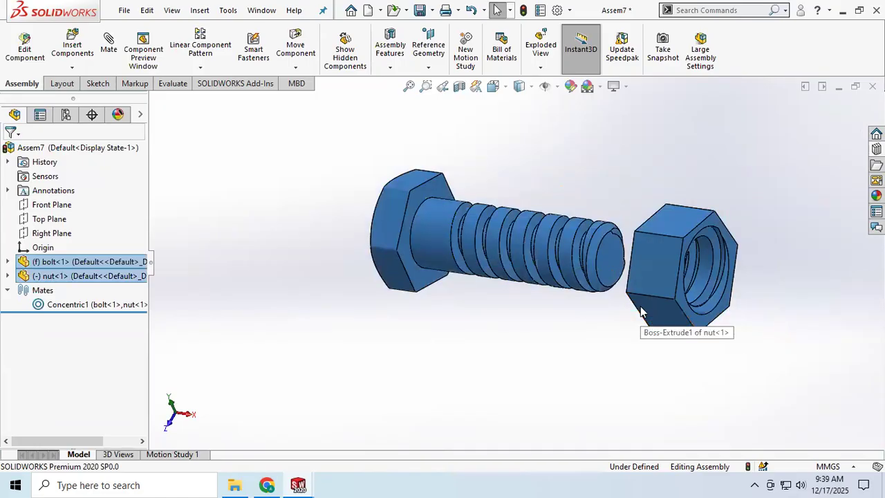
key("Delete")
left_click(525, 197)
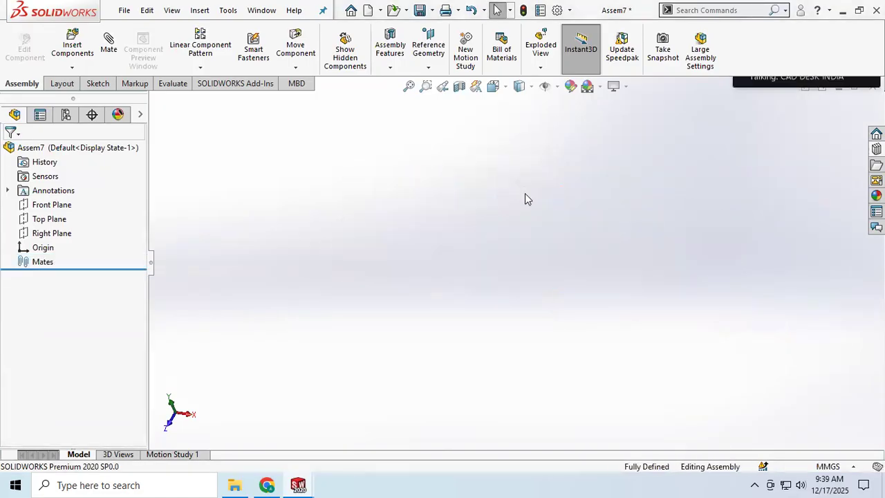
Insert a Hex Bolt Structural Grade C ISO 7412 from the ISO structural hex bolts in the Toolbox library
left_click(875, 150)
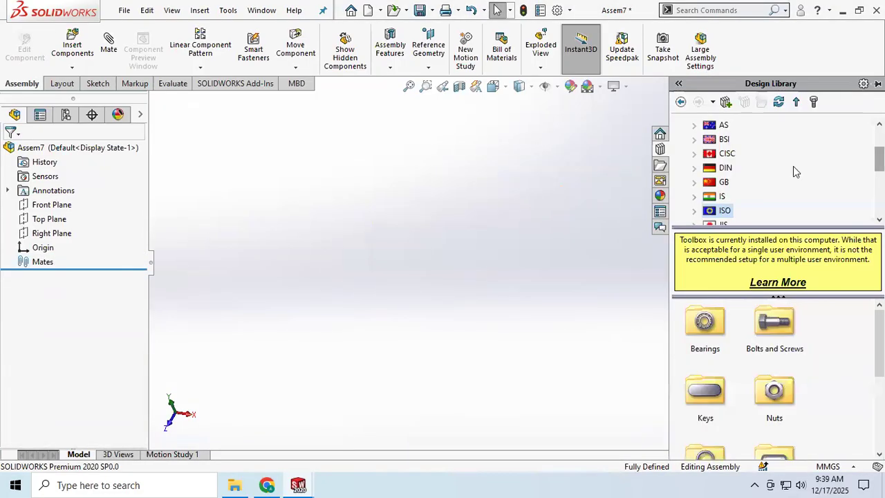
double_click(774, 325)
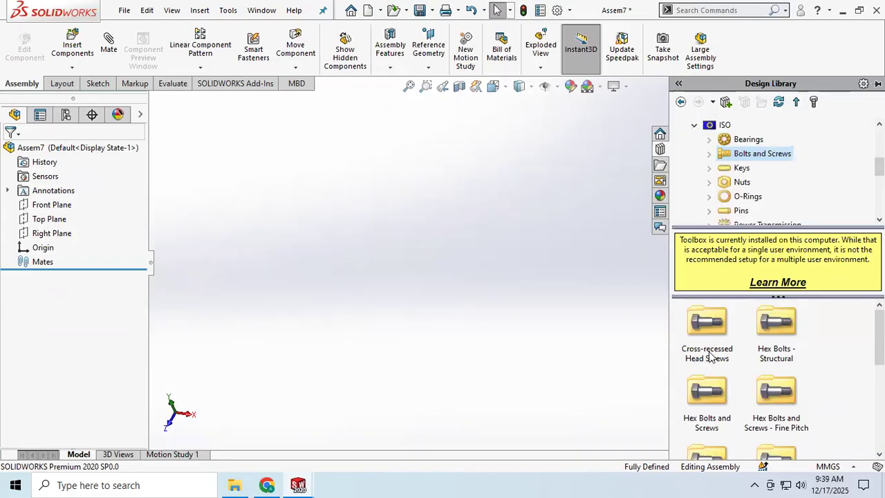
left_click(779, 331)
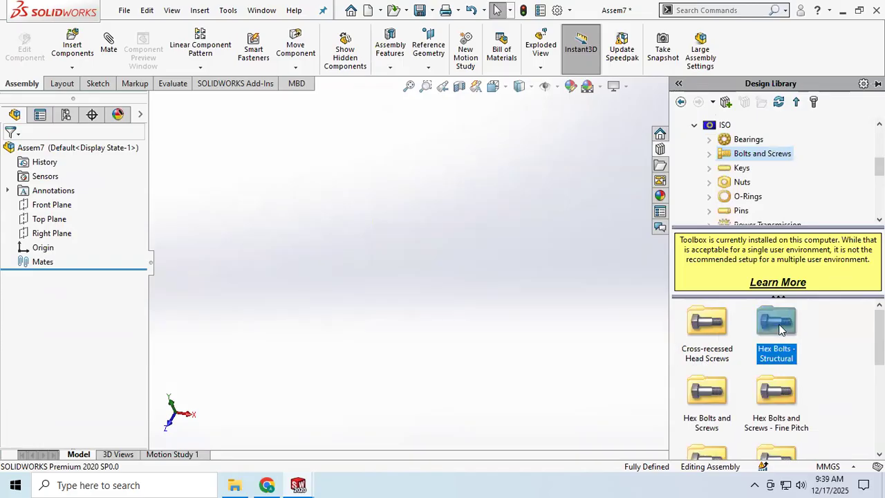
left_click_drag(779, 331, 445, 248)
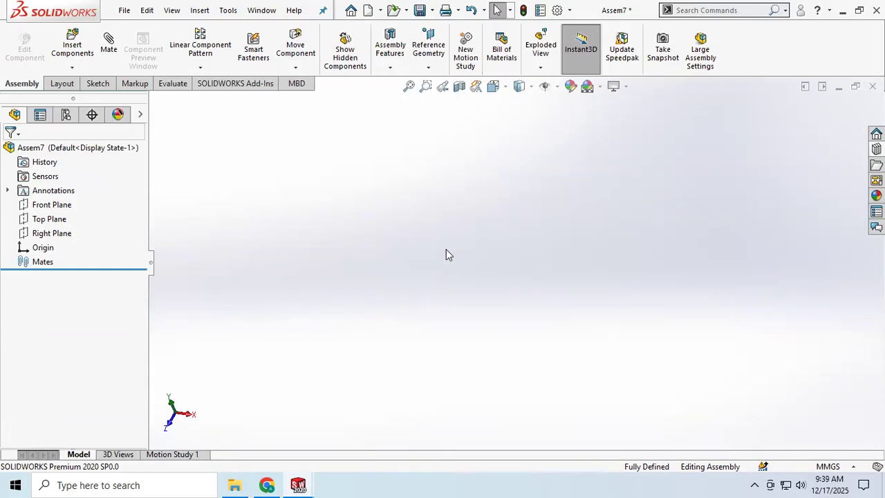
left_click(875, 149)
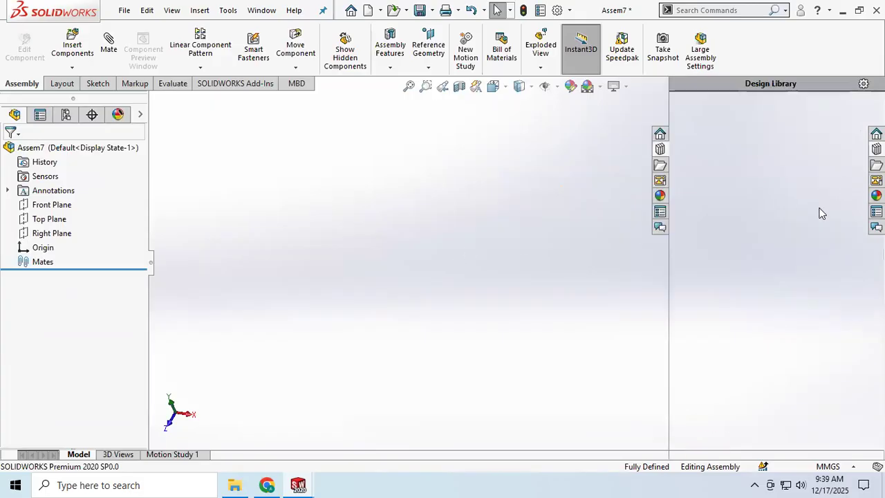
double_click(764, 330)
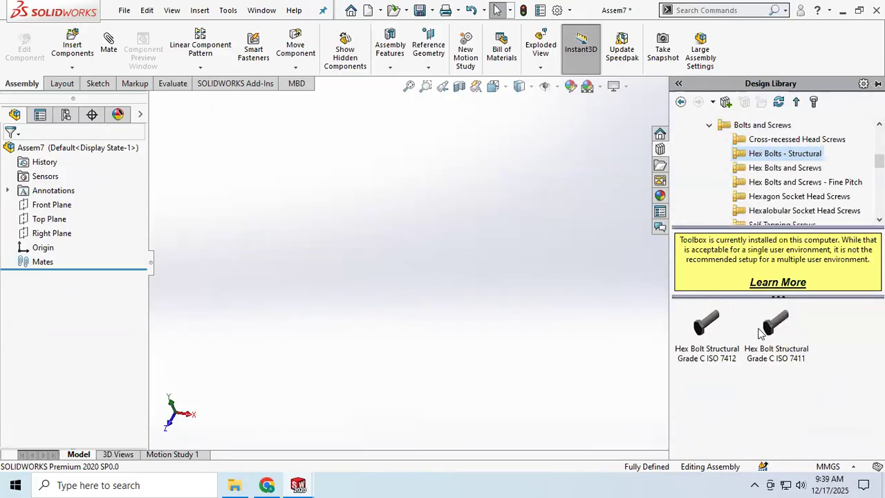
left_click(701, 336)
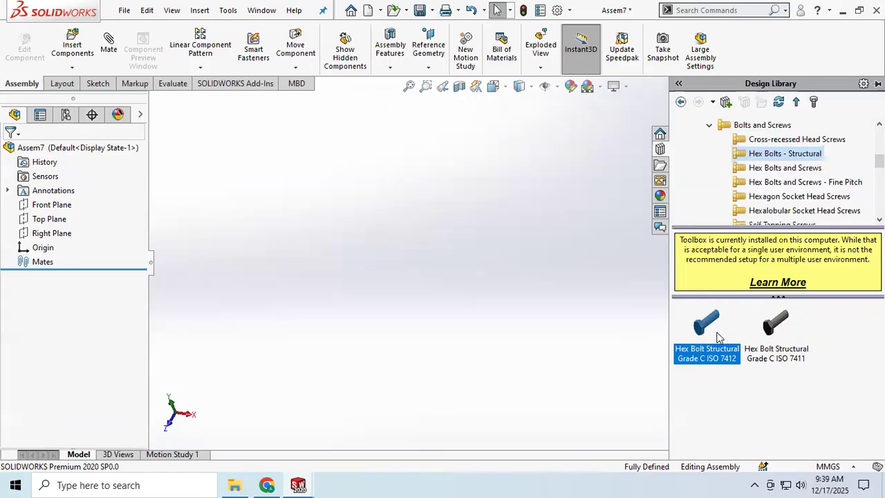
left_click_drag(716, 336, 438, 230)
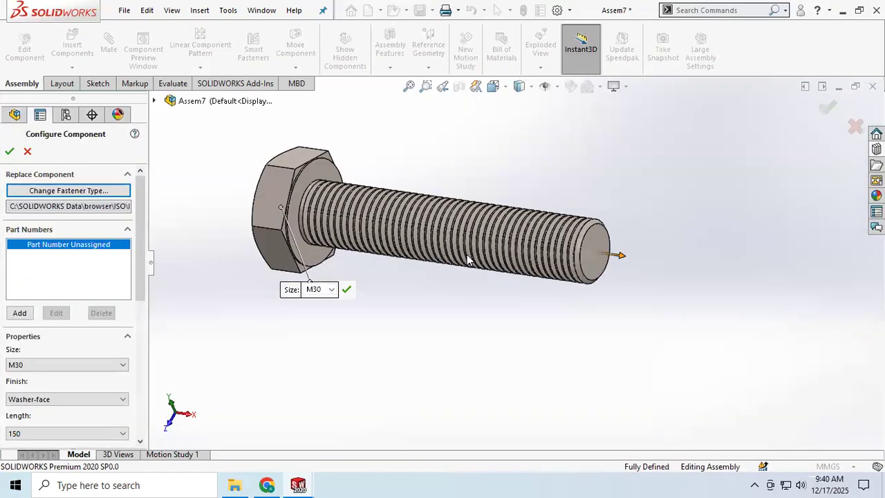
Set the inserted bolt's size to M24 and keep its finish as Washer-face
left_click(110, 365)
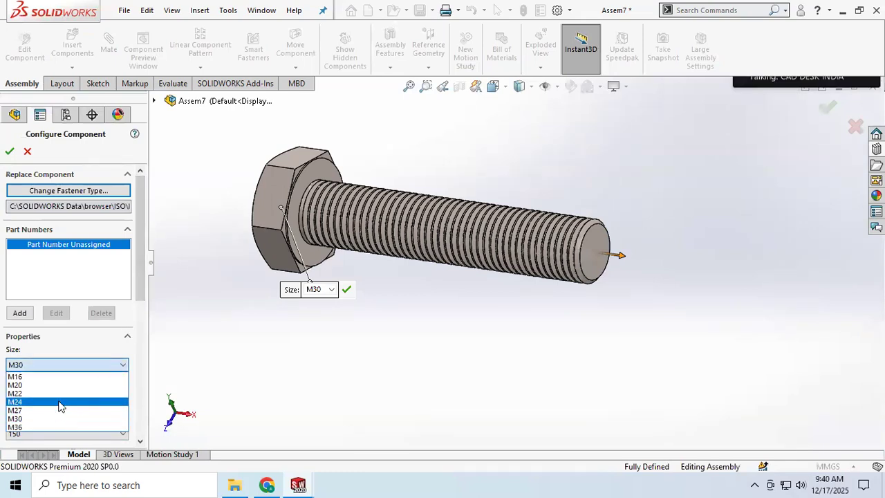
left_click(60, 405)
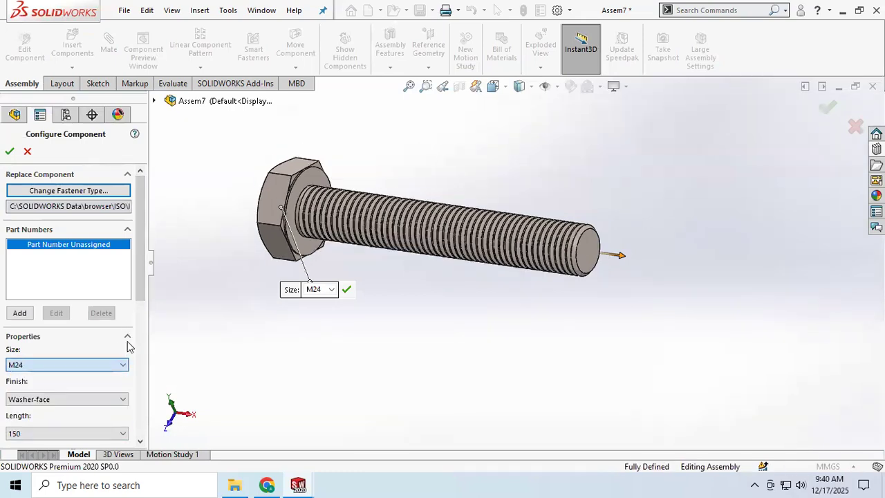
left_click(96, 398)
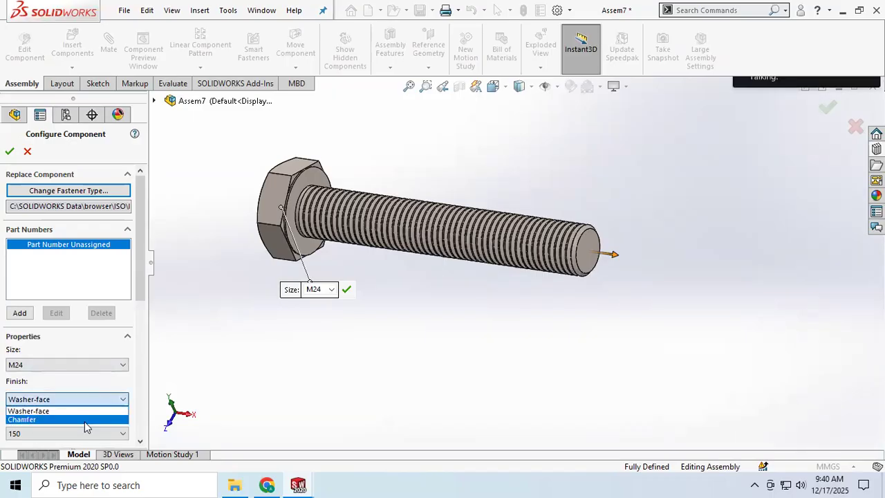
left_click(85, 419)
left_click(84, 399)
left_click(83, 411)
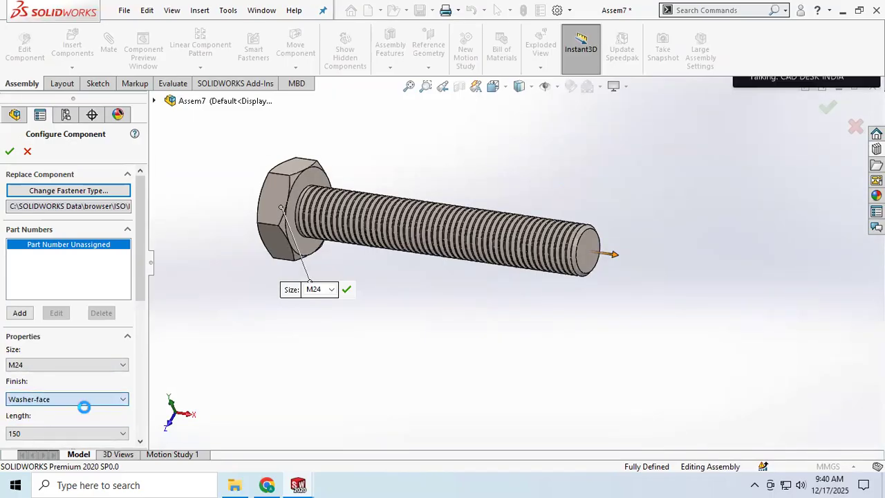
Change the bolt's length to 140 and return it to 150
scroll(138, 228, "down", 3)
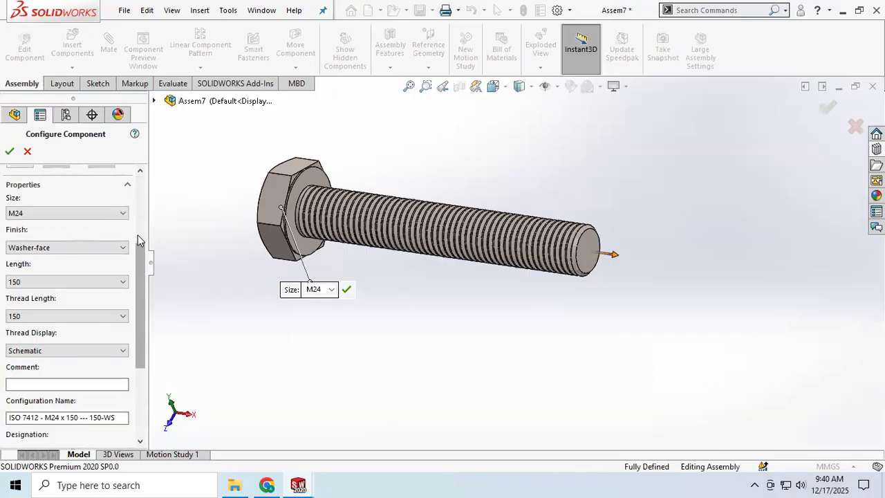
left_click(123, 283)
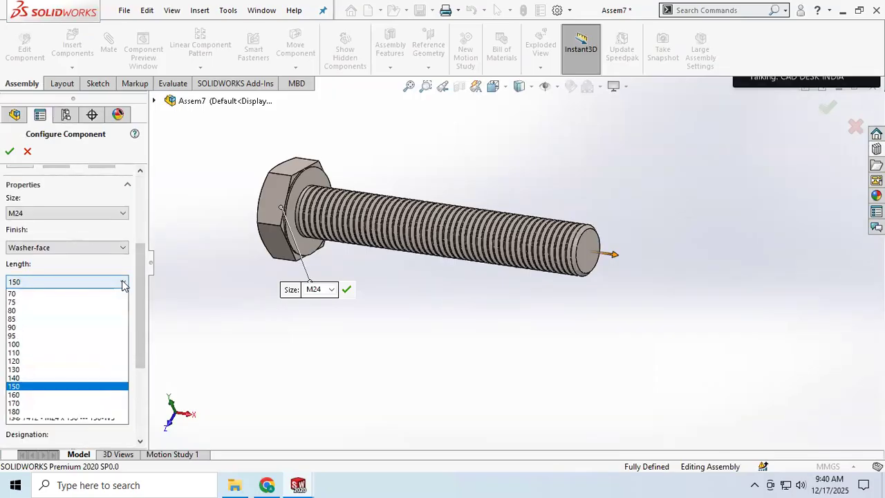
left_click(88, 386)
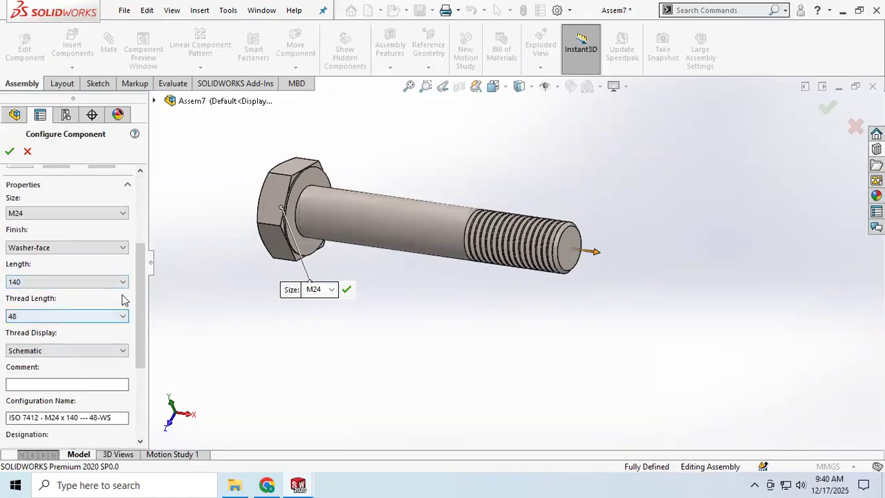
left_click(87, 282)
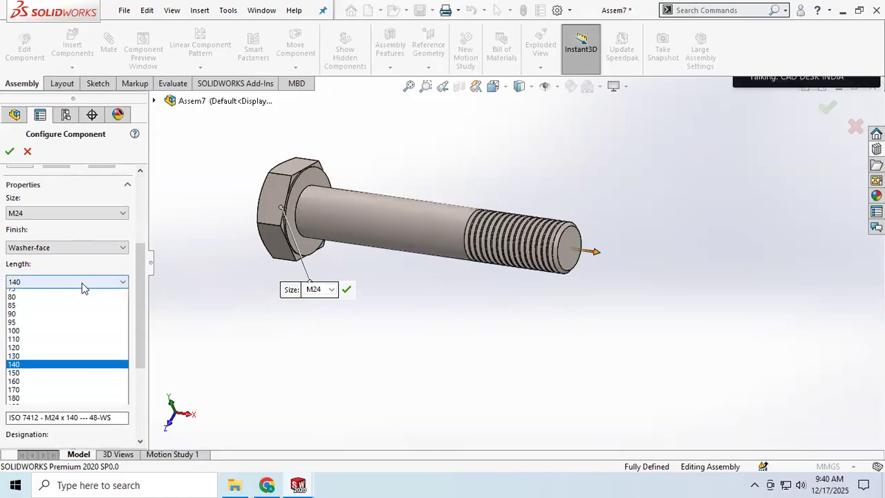
left_click(20, 394)
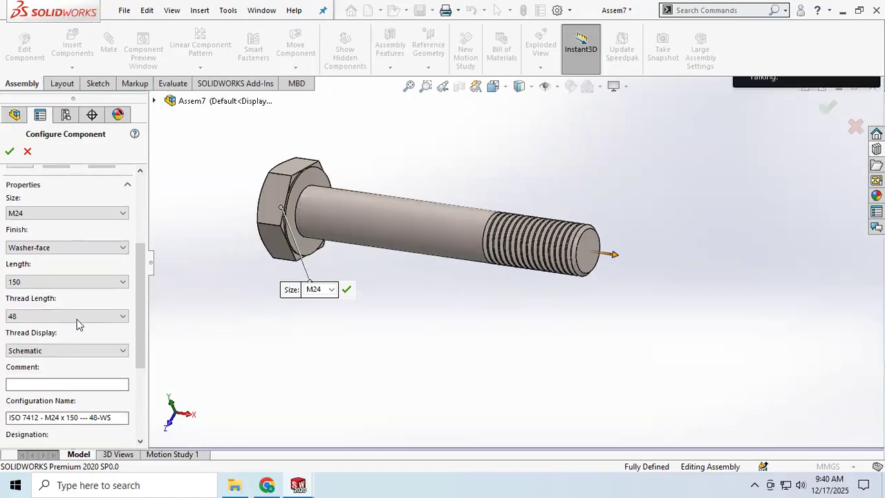
Try the M24 bolt's thread length at 150 and 48, ending on 150
left_click(116, 318)
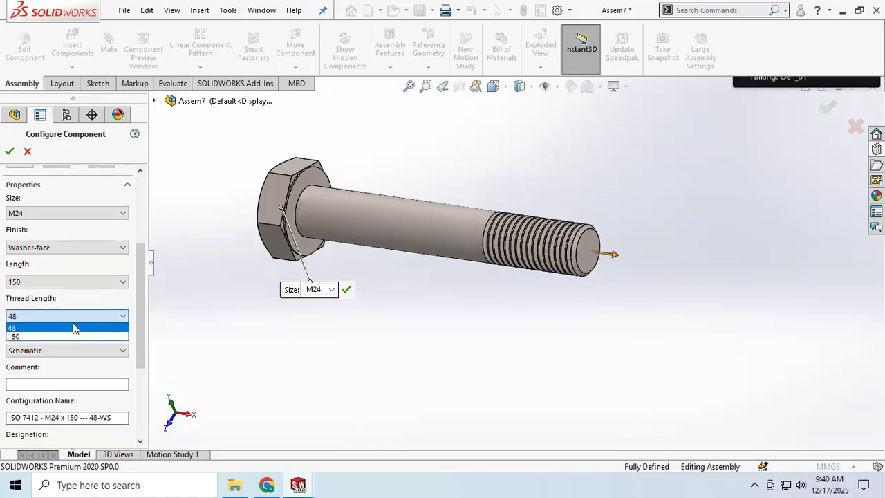
left_click(22, 319)
left_click(20, 317)
left_click(19, 334)
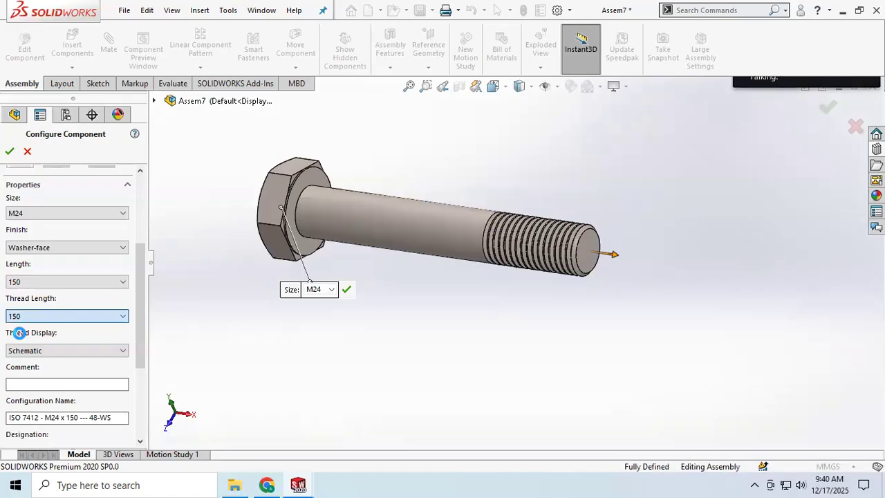
left_click(124, 318)
left_click(16, 326)
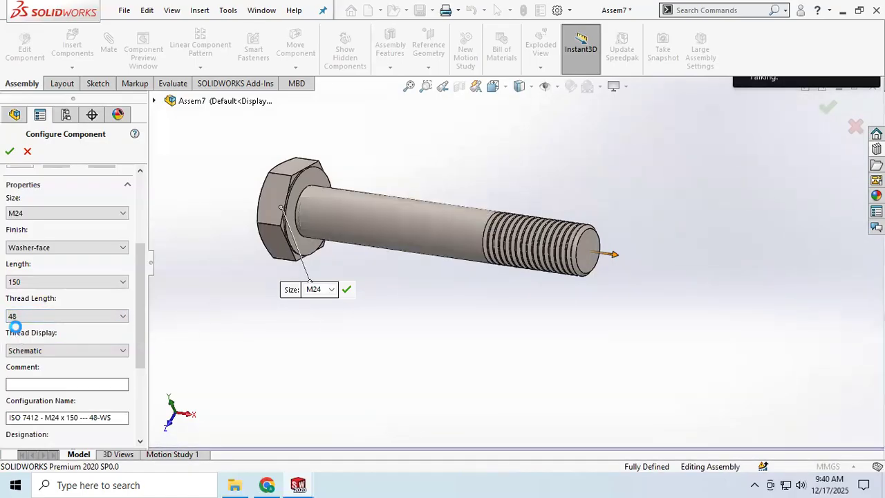
left_click(107, 317)
left_click(22, 336)
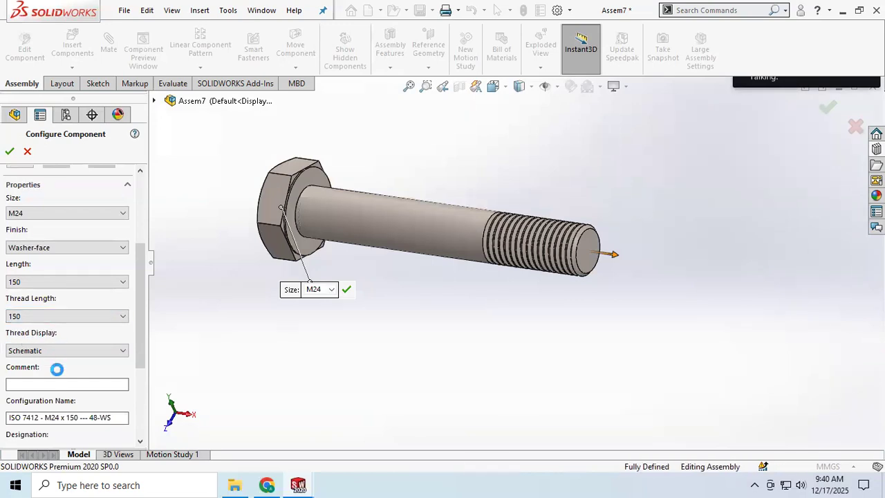
Set the bolt's length to 160 and its thread length to 160
left_click(97, 282)
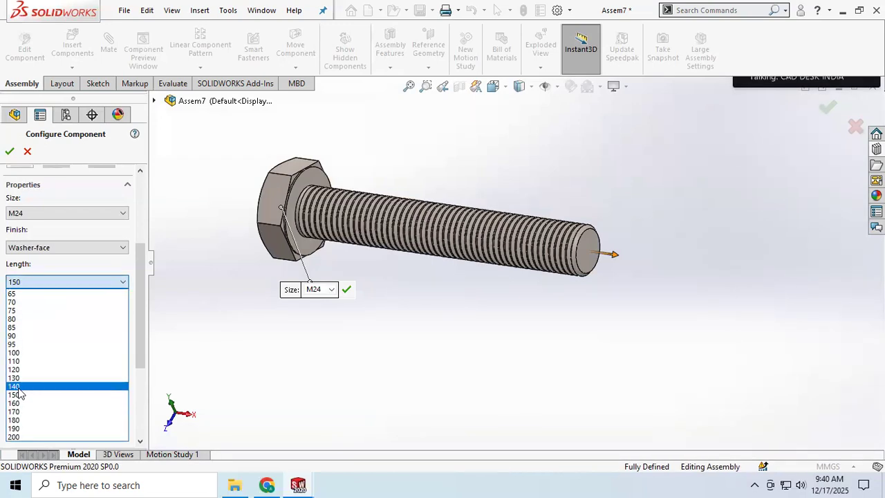
left_click(19, 403)
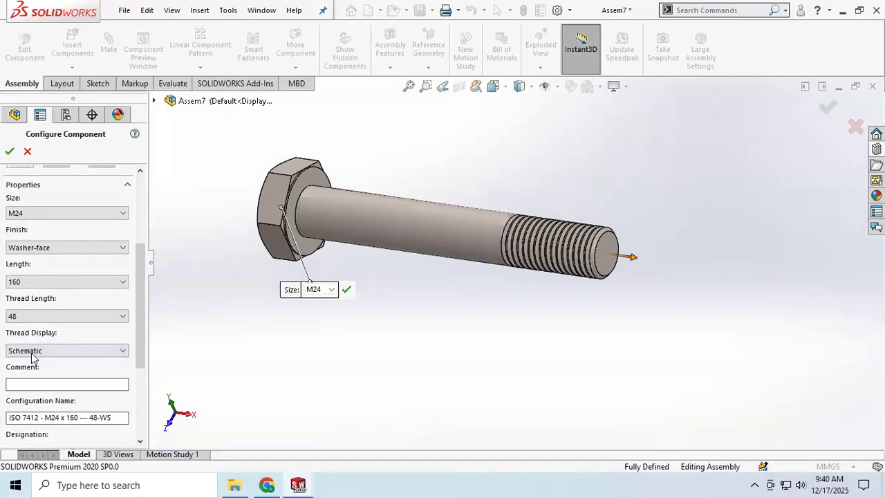
left_click(69, 316)
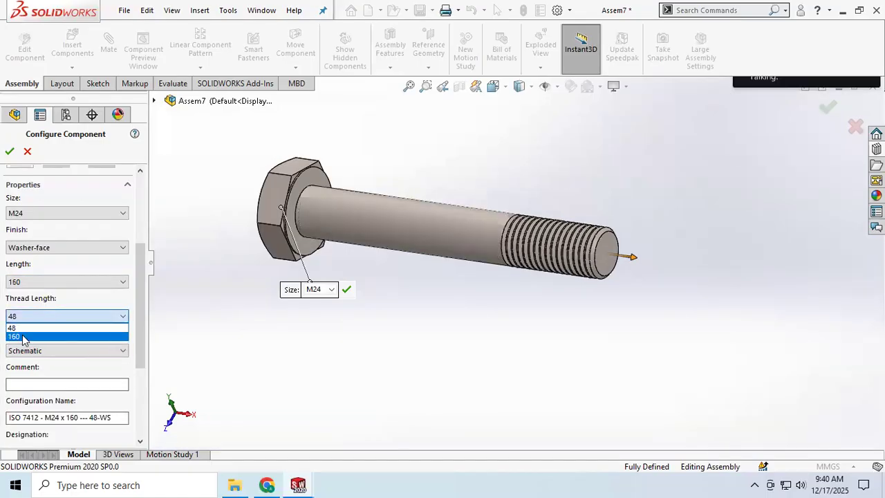
left_click(22, 337)
Set both the bolt's length and thread length to 120 and finish the bolt insertion without adding more copies
left_click(43, 284)
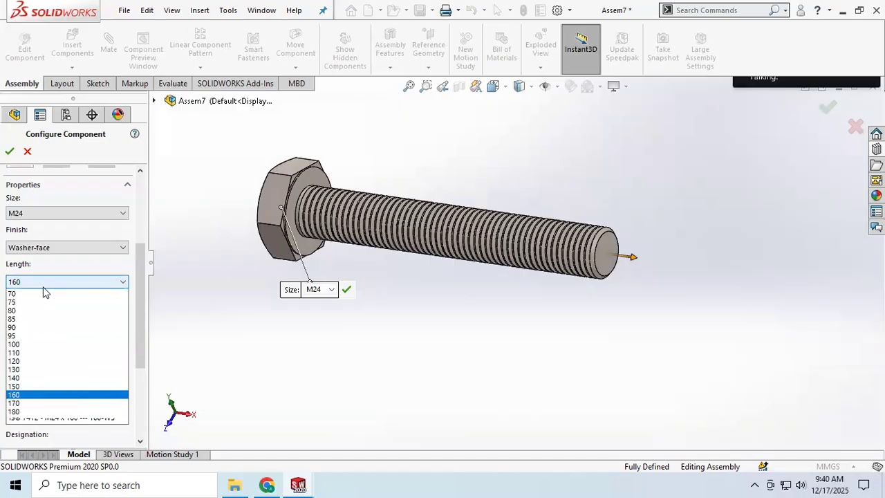
left_click(19, 369)
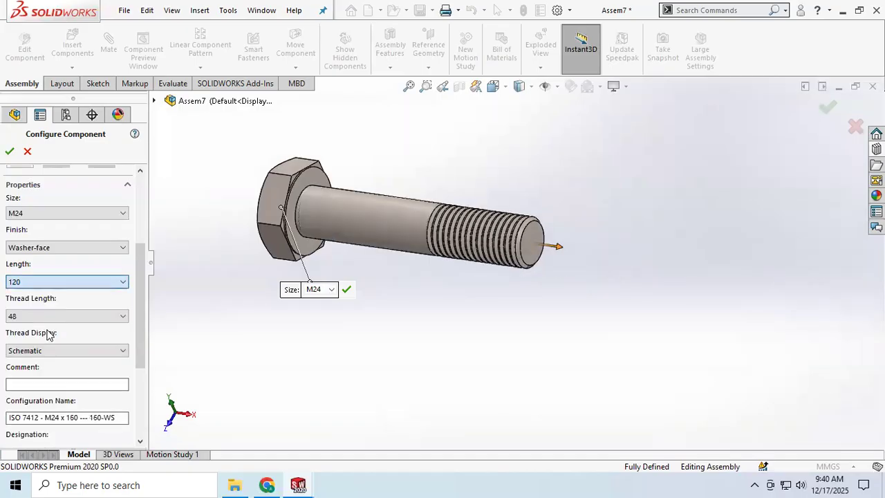
left_click(55, 318)
left_click(32, 337)
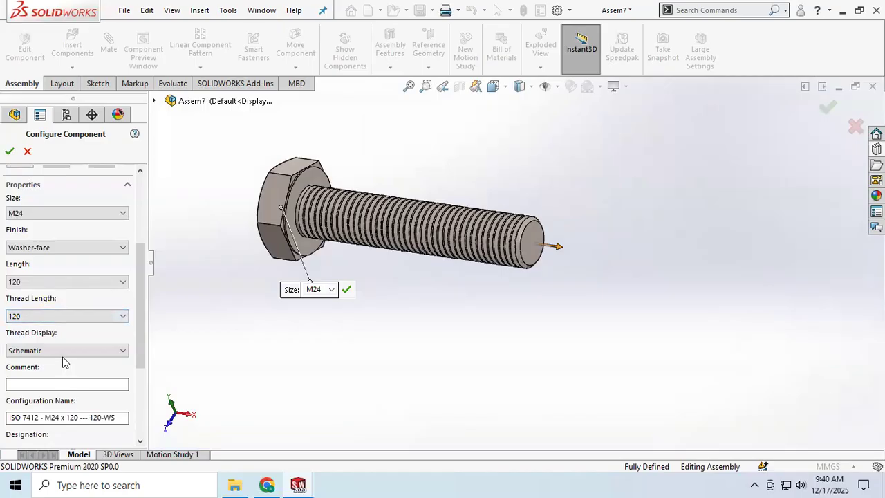
scroll(62, 360, "down", 5)
scroll(60, 341, "up", 10)
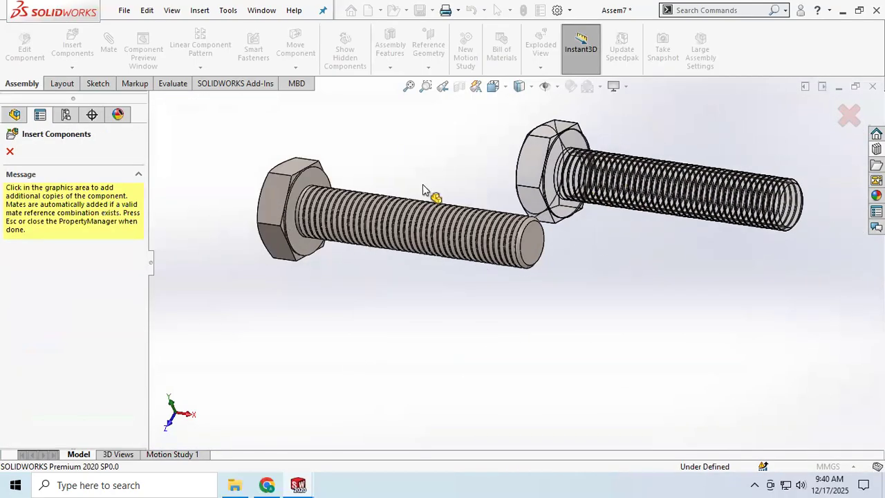
left_click(10, 152)
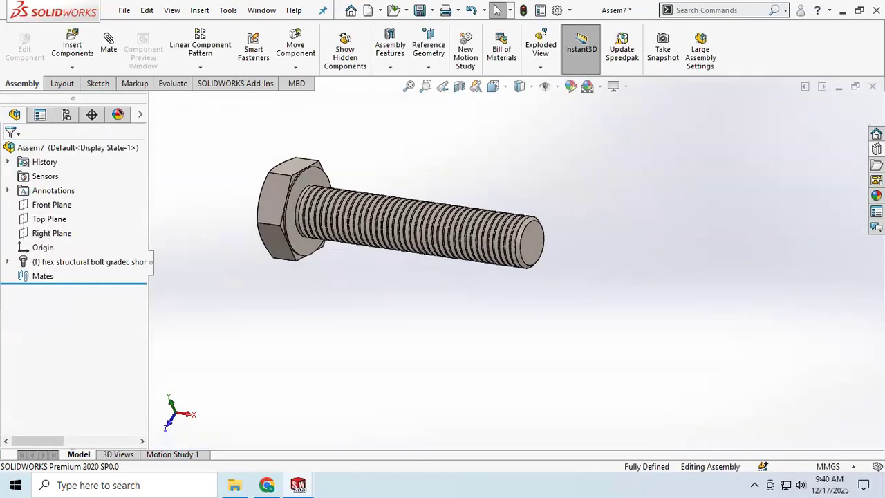
Insert a Hex Nut Grade C ISO - 4034 in size M24 from the ISO Toolbox hex nuts and move it beyond the bolt's threaded end
left_click(876, 149)
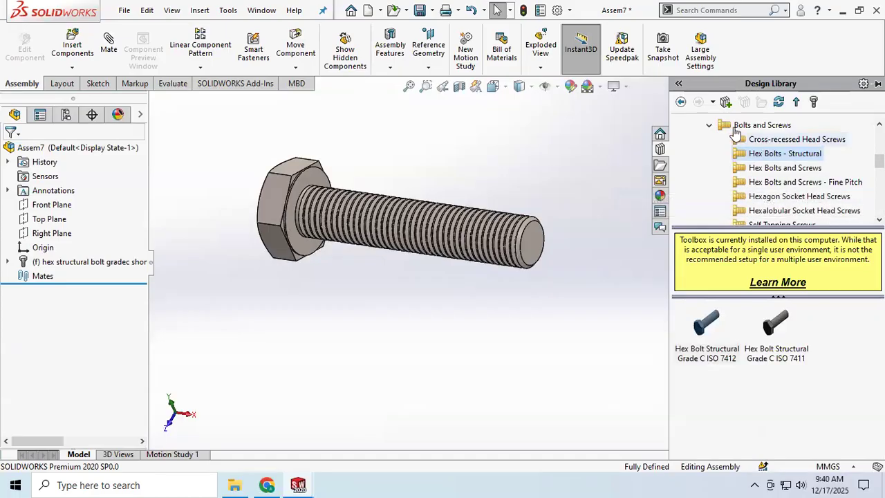
left_click(708, 126)
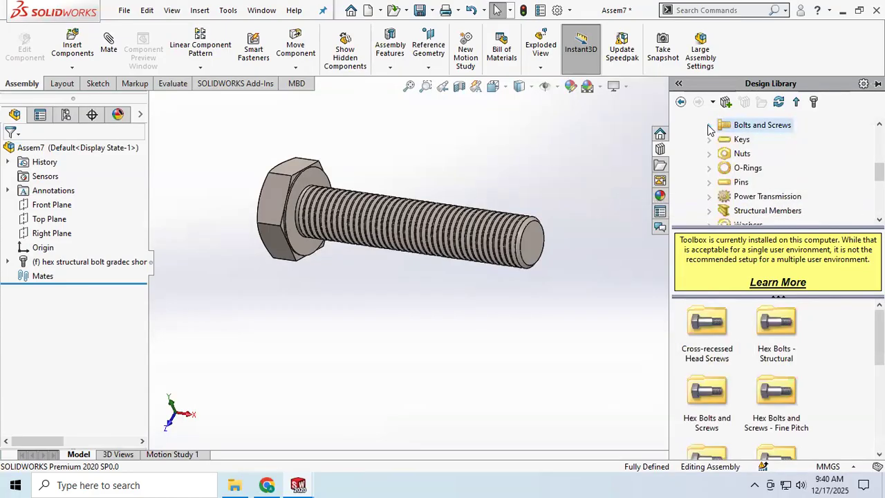
left_click(740, 154)
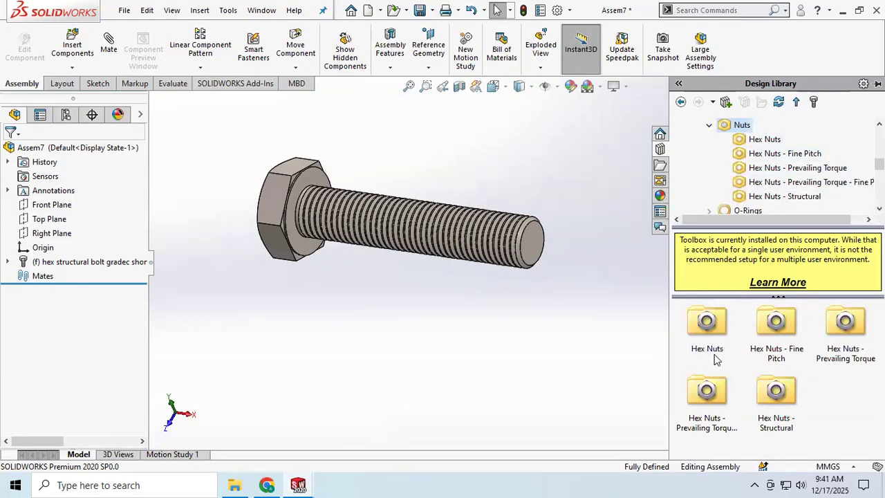
double_click(712, 327)
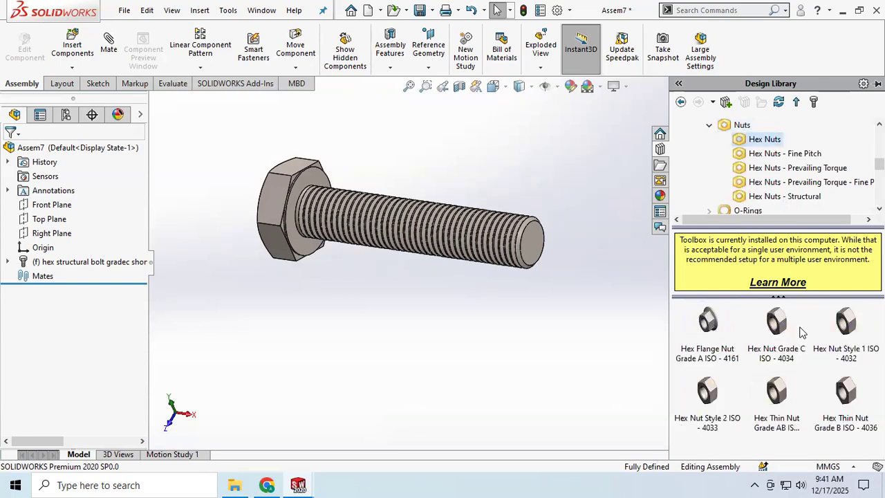
left_click(779, 324)
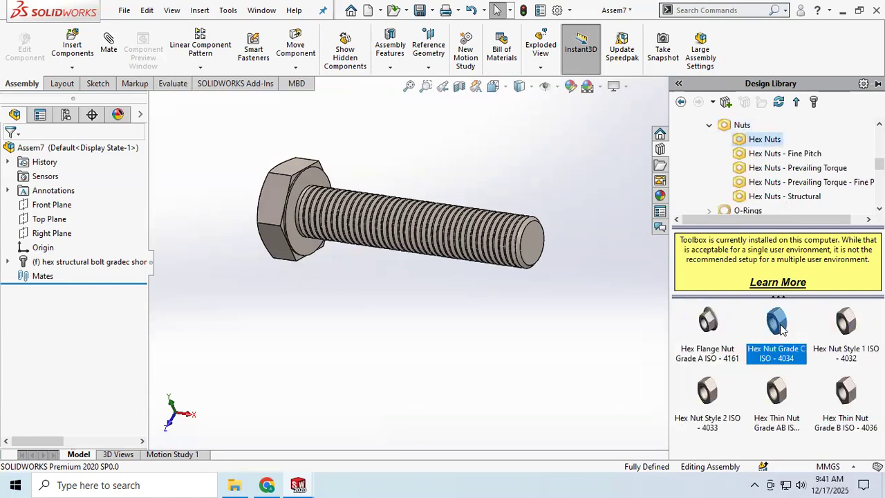
mouse_move(782, 329)
left_click_drag(782, 329, 453, 339)
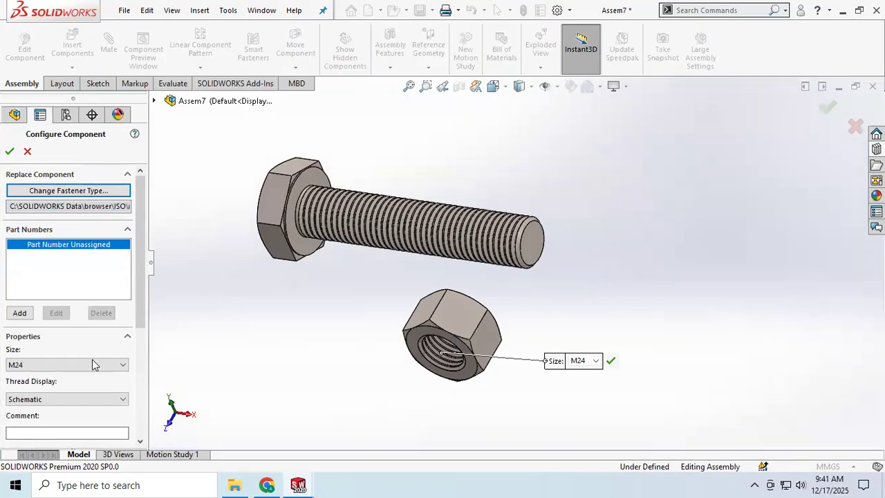
scroll(88, 392, "down", 2)
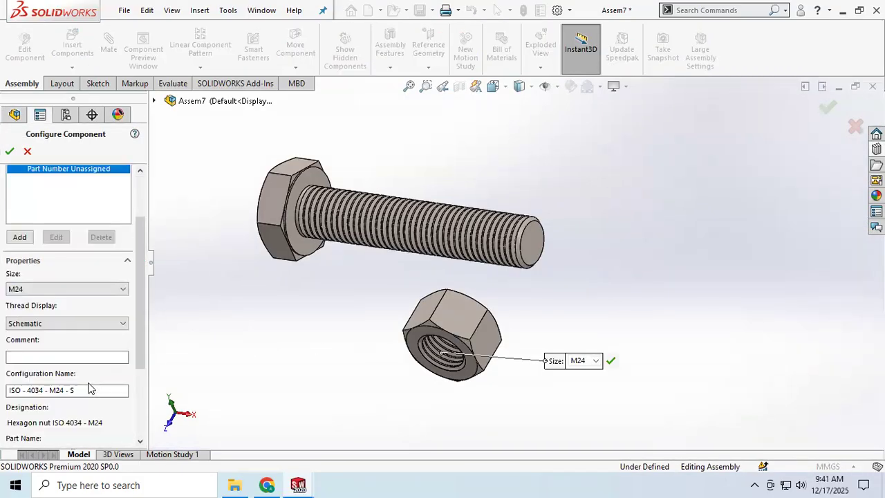
left_click(8, 154)
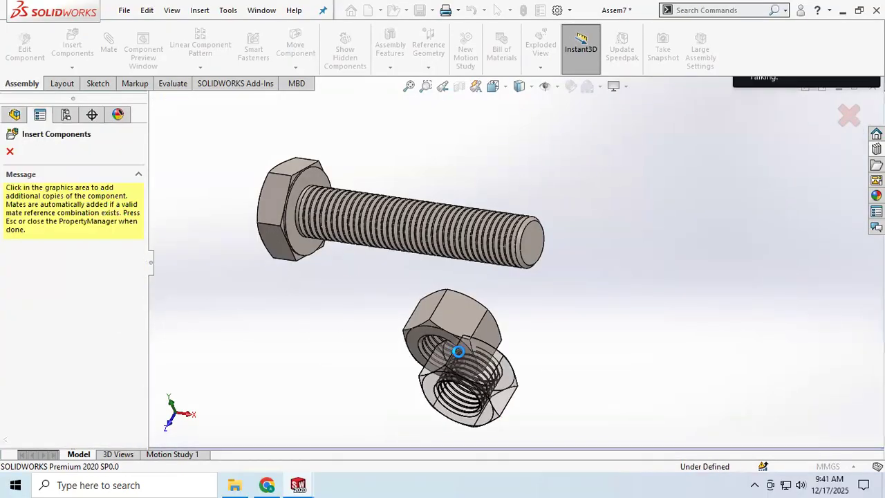
left_click_drag(446, 319, 667, 257)
middle_click_drag(599, 345, 604, 275)
Add a Screw mate at 1 revolution/mm between a circular thread edge near the bolt's end and the inner face at the nut's opening
left_click(109, 42)
scroll(48, 339, "down", 5)
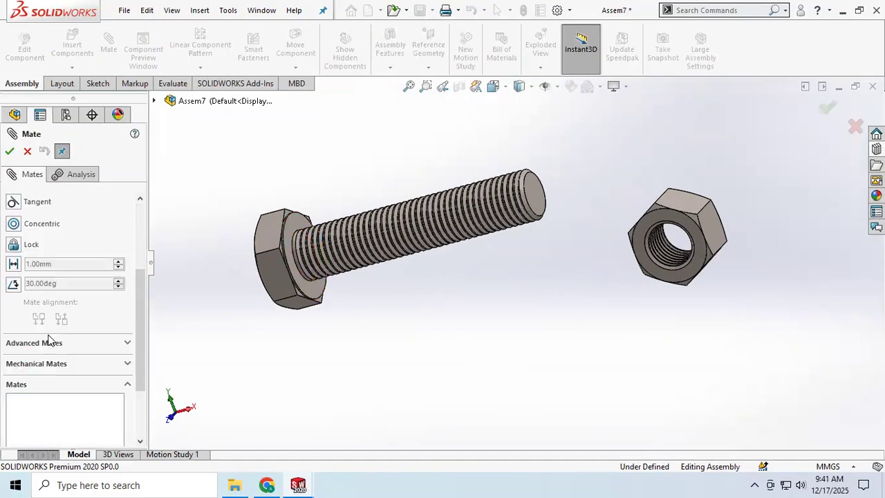
left_click(127, 299)
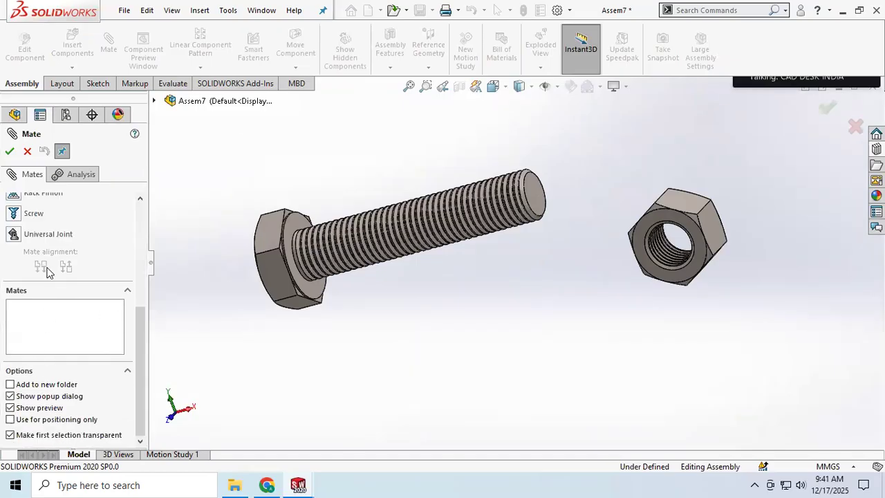
scroll(29, 278, "up", 2)
left_click(31, 282)
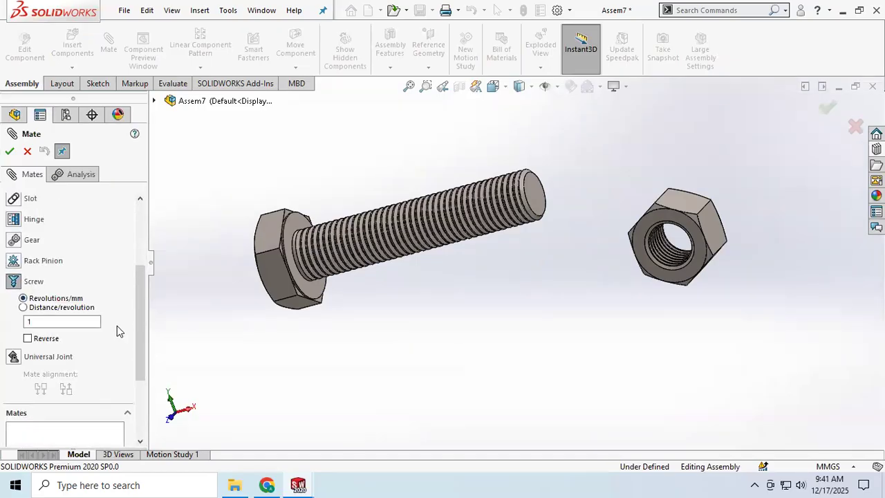
scroll(471, 249, "up", 1)
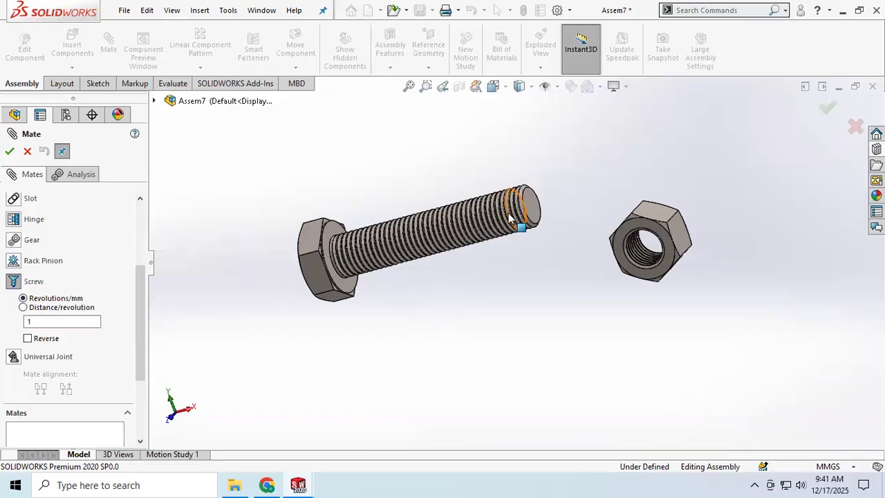
scroll(510, 217, "down", 4)
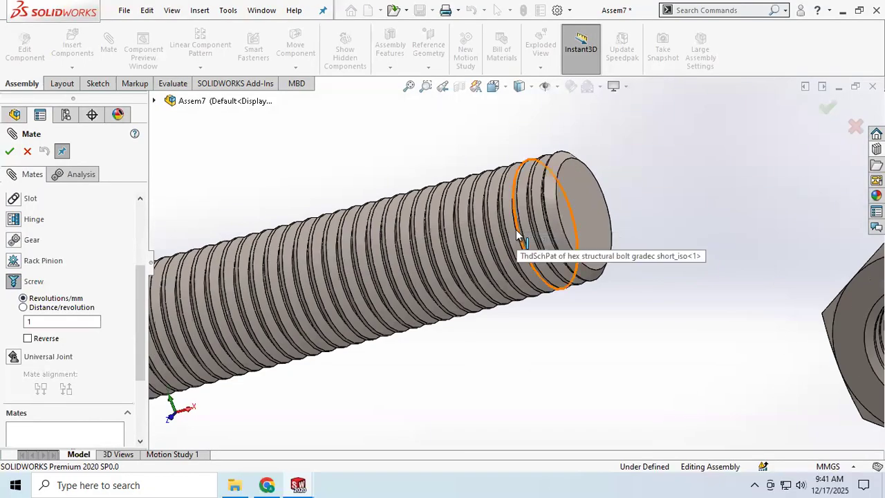
left_click(517, 235)
scroll(519, 236, "up", 4)
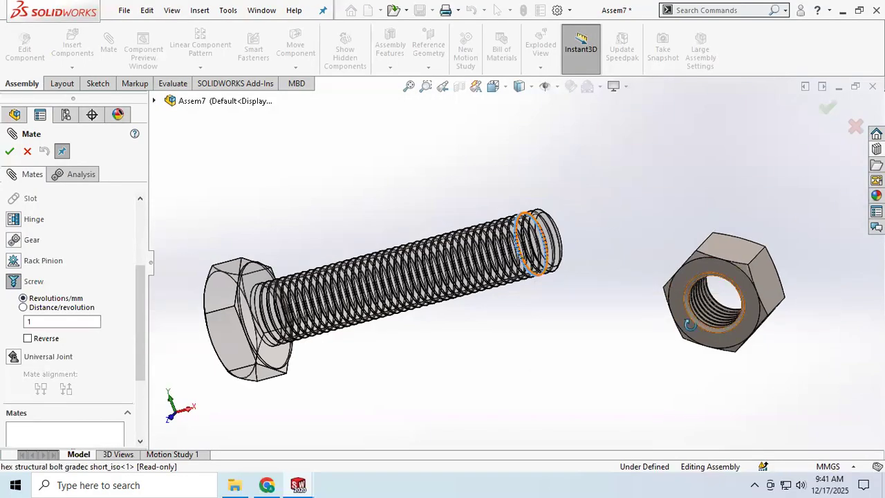
middle_click_drag(689, 325, 655, 342)
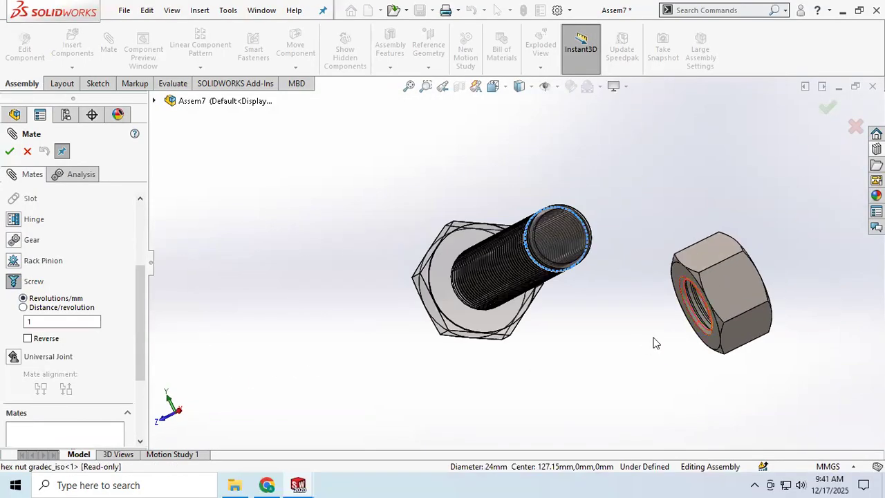
left_click(695, 312)
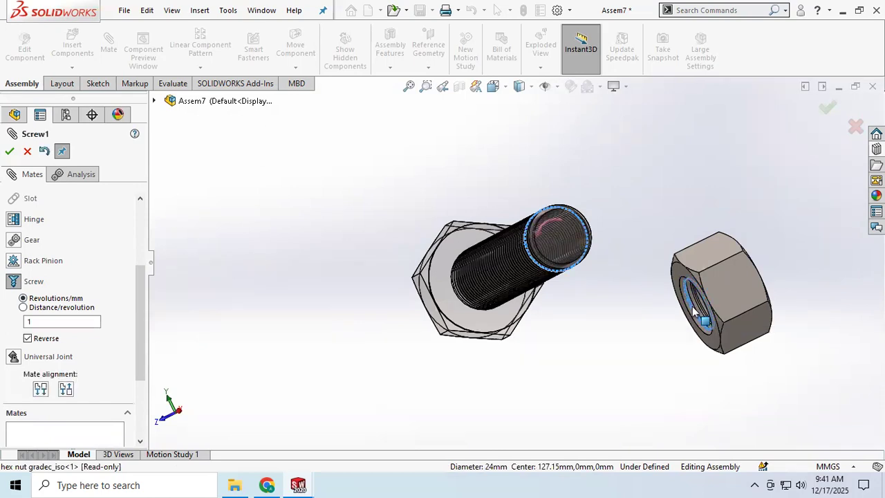
scroll(92, 256, "up", 3)
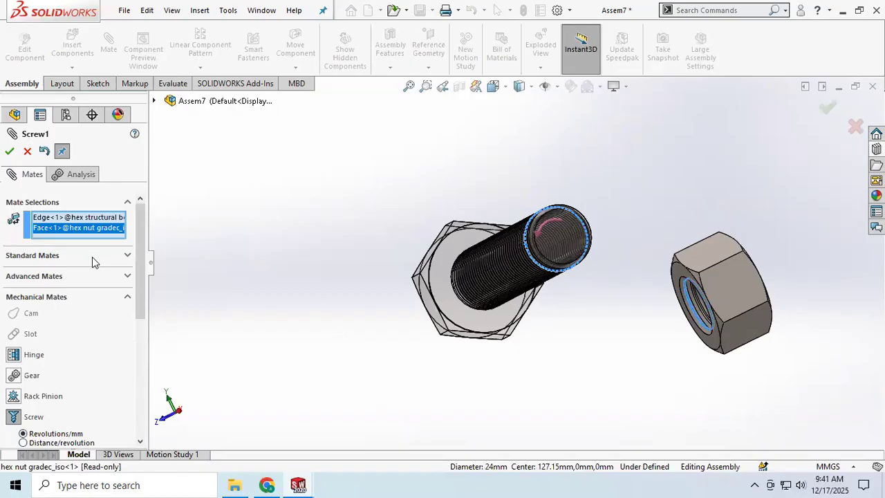
scroll(88, 304, "down", 5)
scroll(49, 242, "up", 3)
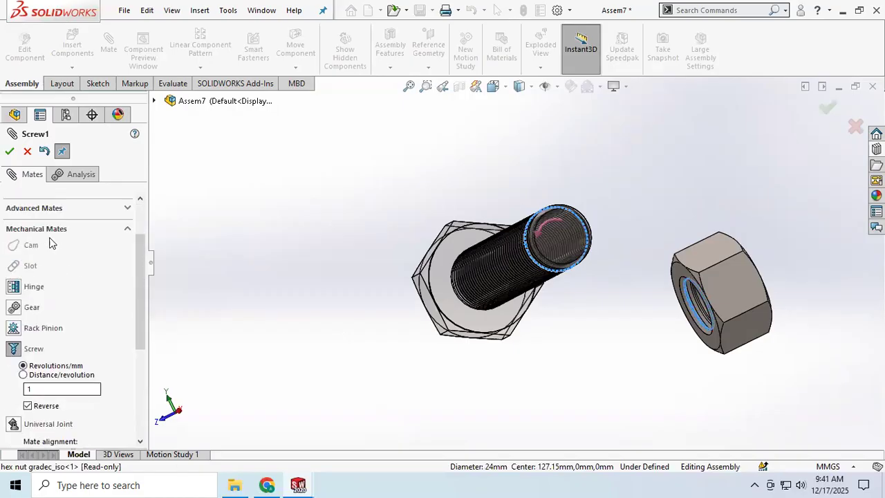
left_click(10, 152)
Move the nut relative to the bolt's threaded end to test the screw mate
middle_click_drag(552, 252, 557, 297)
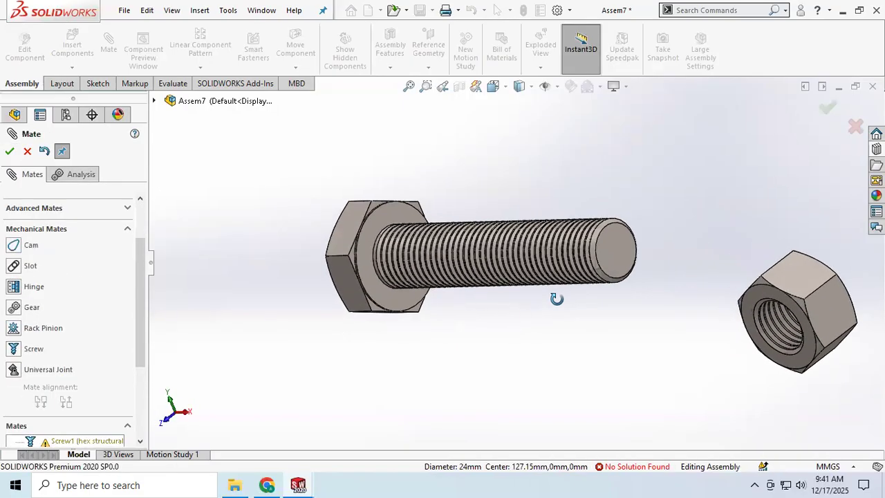
left_click(792, 286)
left_click_drag(814, 307, 642, 281)
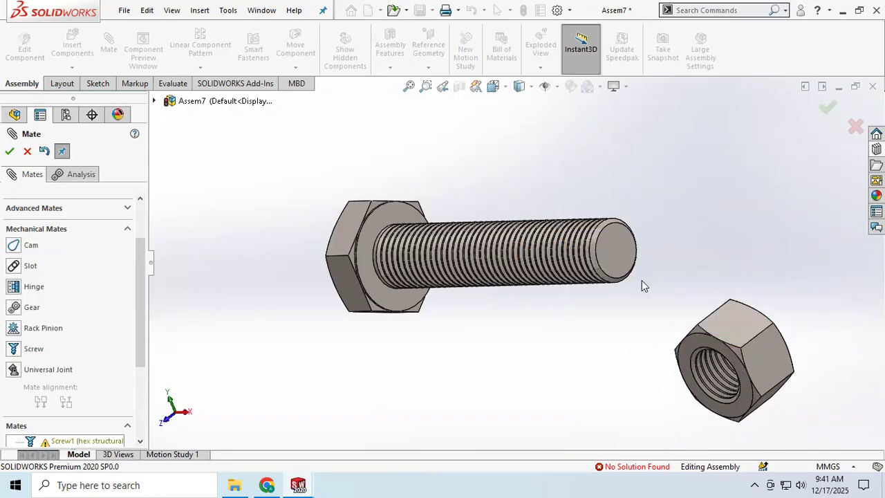
key("z")
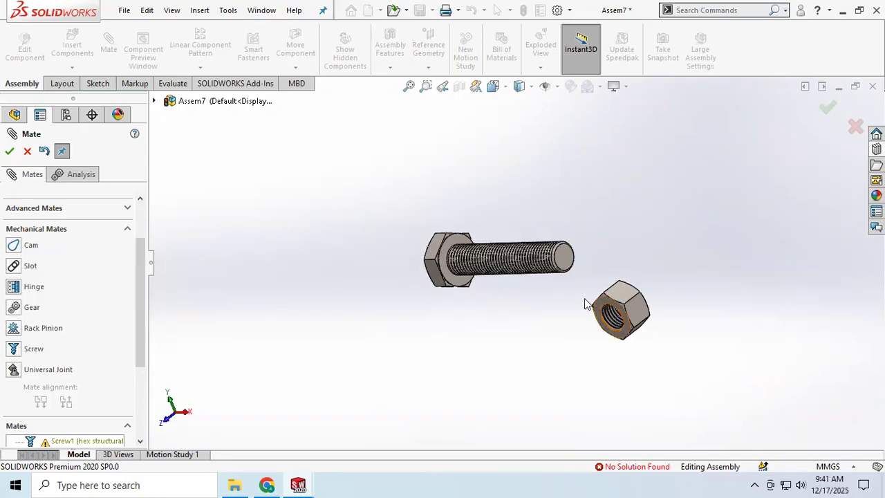
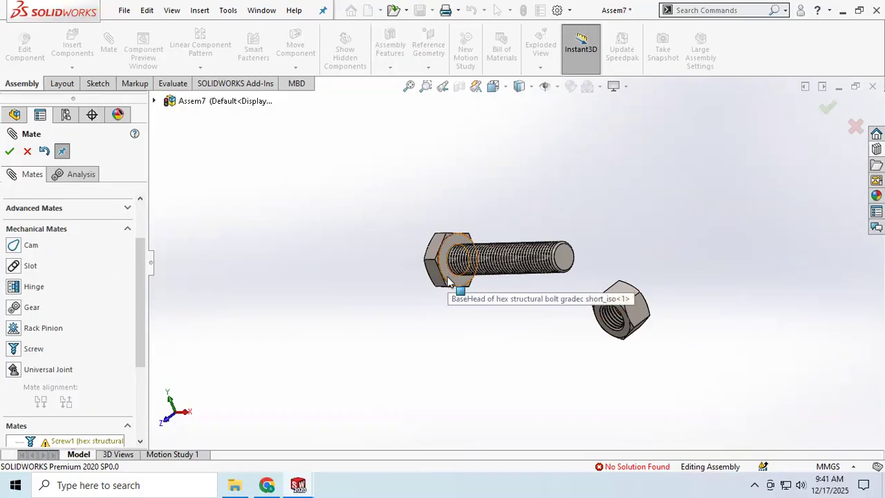
Turn on the display of the assembly's Front, Top and Right reference planes
left_click(531, 88)
left_click(557, 86)
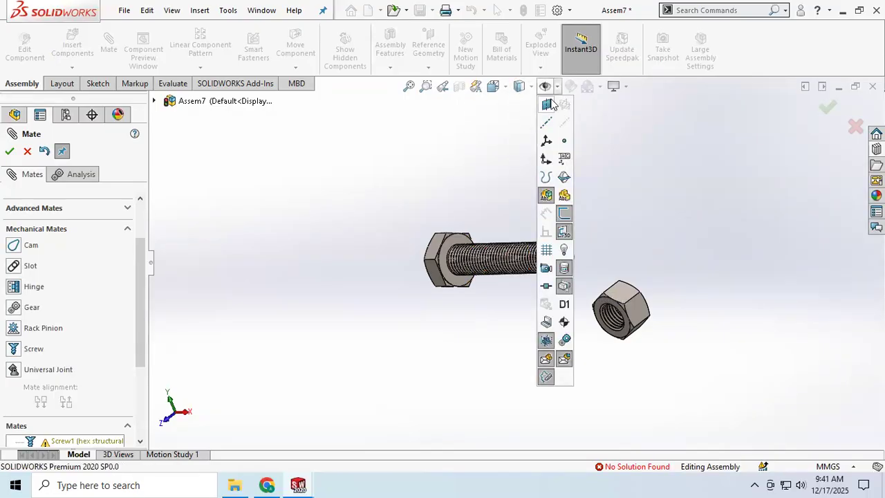
left_click(548, 103)
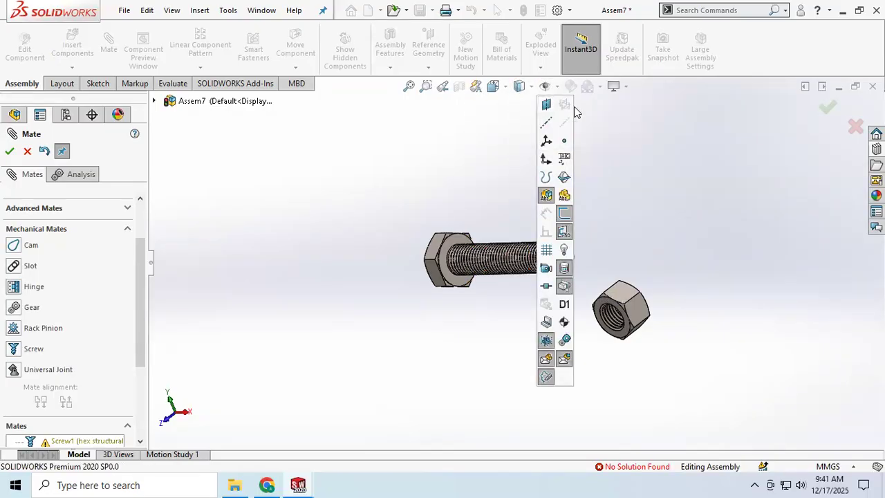
left_click(564, 106)
middle_click_drag(626, 220, 688, 232)
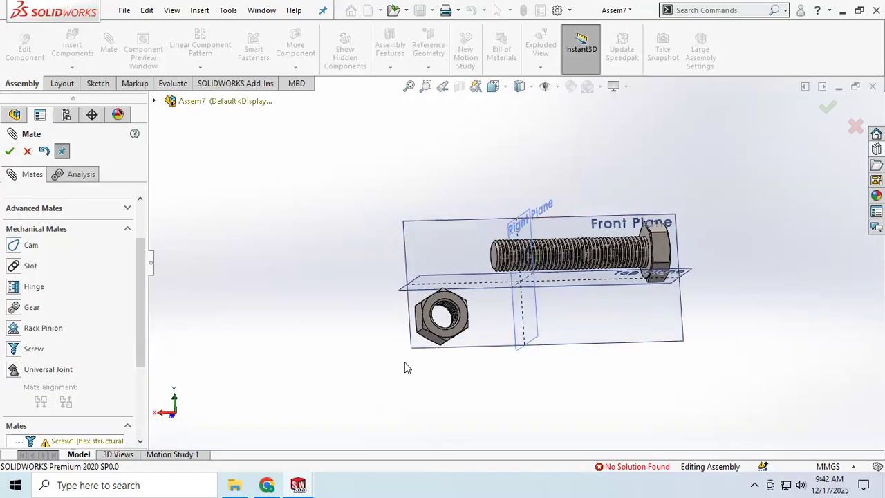
middle_click_drag(444, 339, 663, 334)
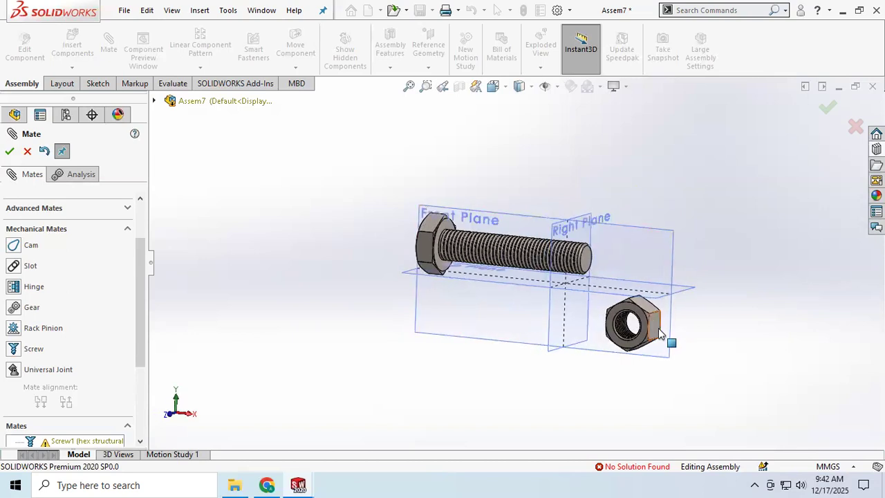
left_click_drag(642, 318, 578, 312)
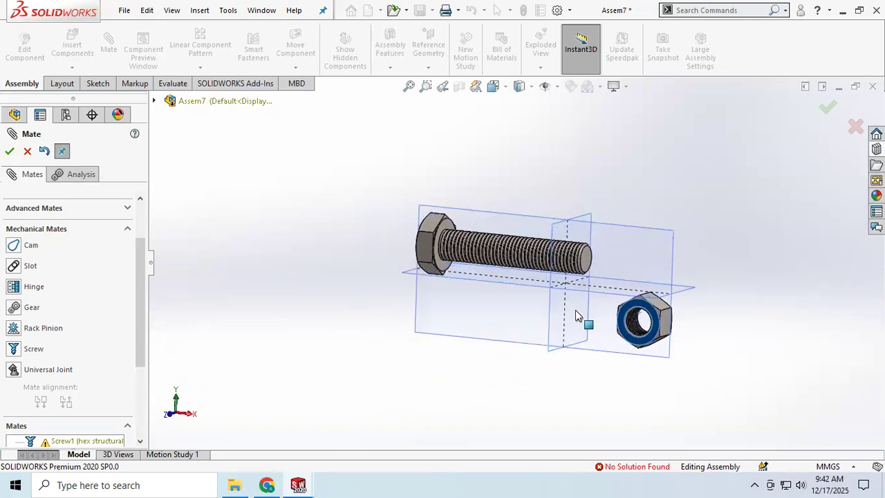
middle_click_drag(561, 349, 543, 355)
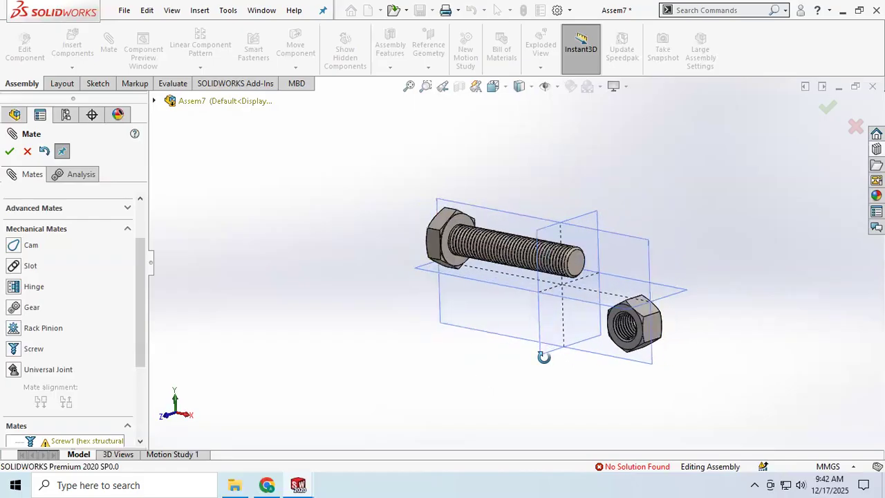
left_click(575, 269)
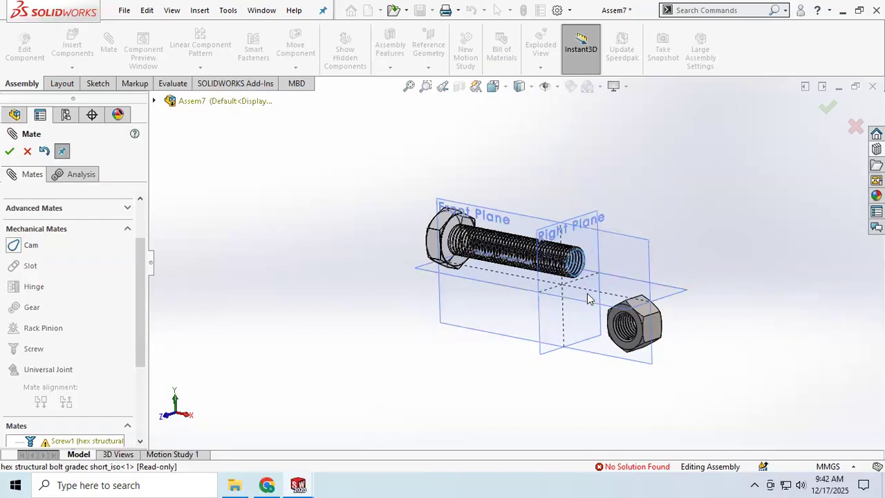
left_click(637, 322)
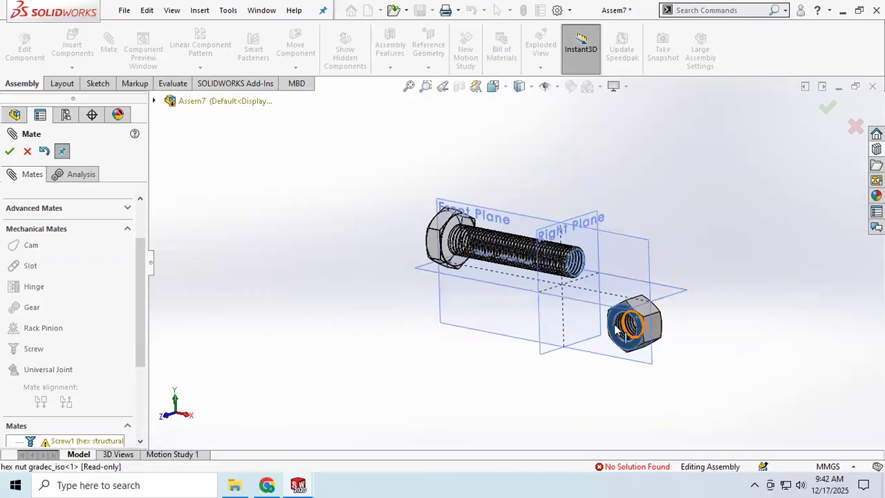
scroll(95, 247, "up", 3)
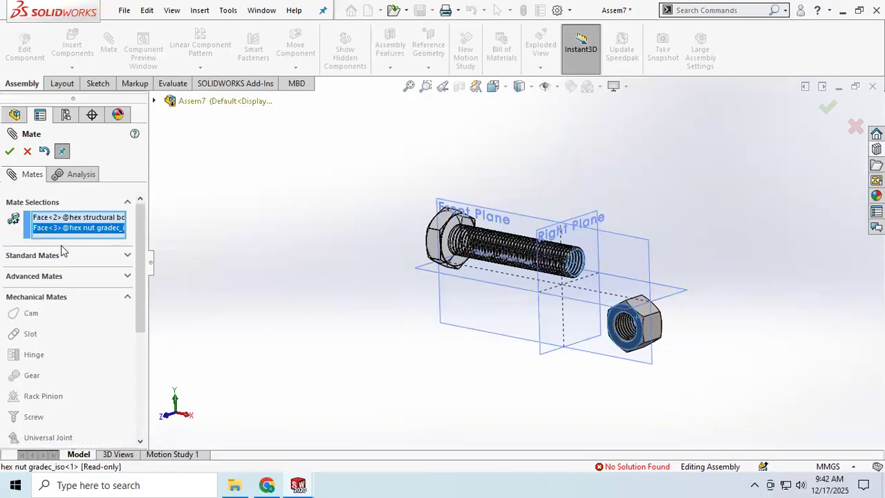
left_click(10, 152)
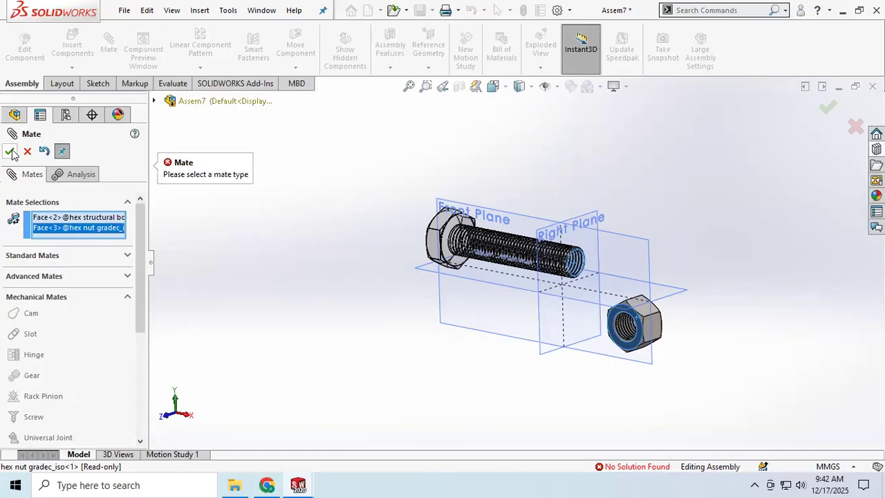
left_click(27, 150)
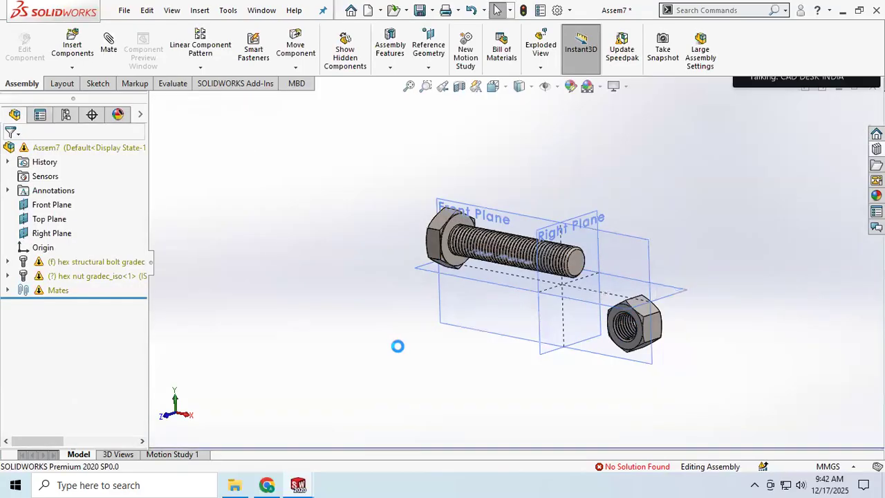
Delete the existing Screw mate between the hex bolt and the hex nut
left_click(453, 252)
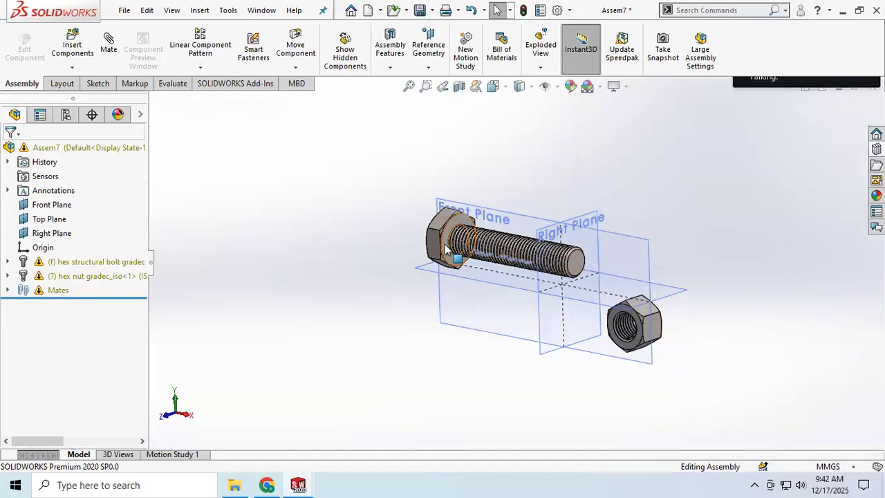
left_click(638, 325)
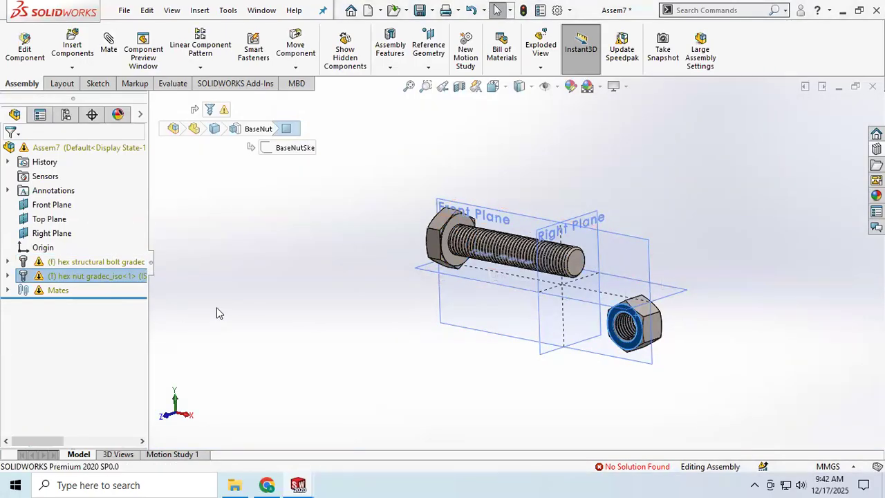
left_click(60, 316)
left_click(8, 291)
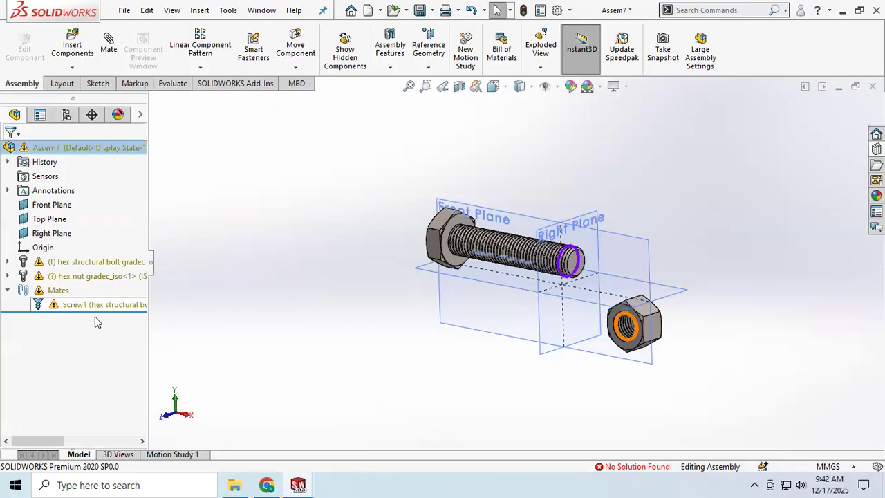
left_click(92, 305)
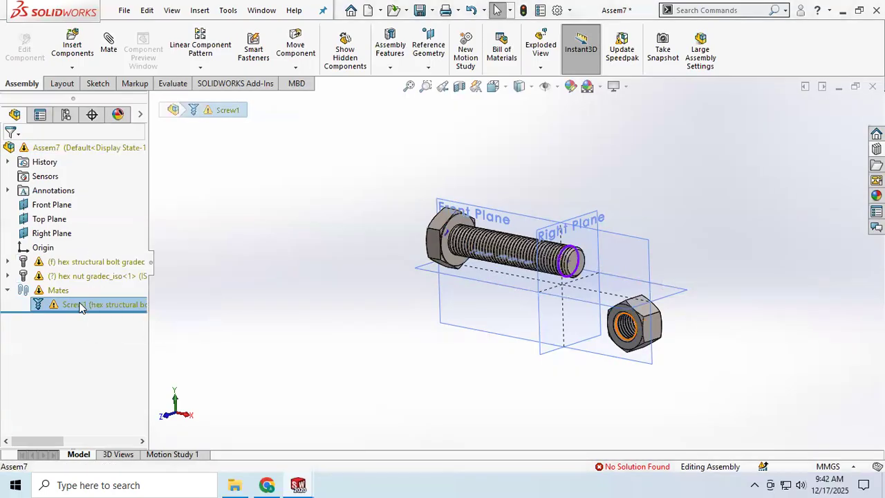
right_click(83, 306)
left_click(112, 266)
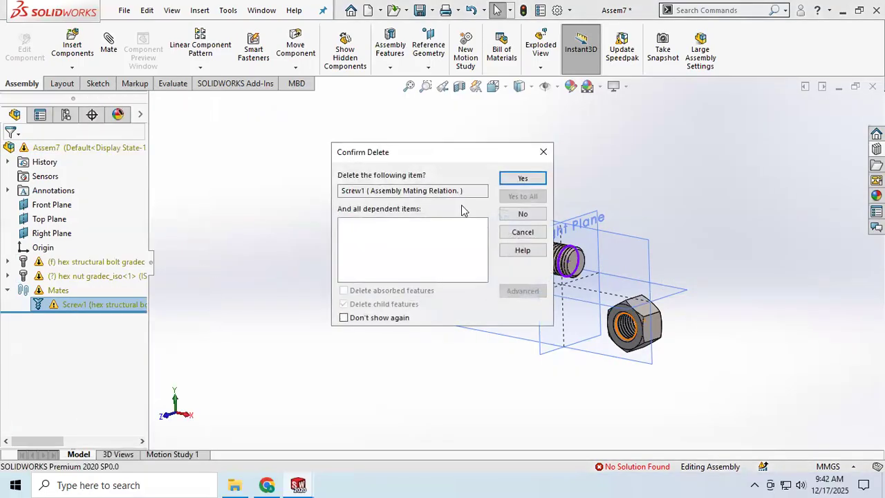
left_click(519, 179)
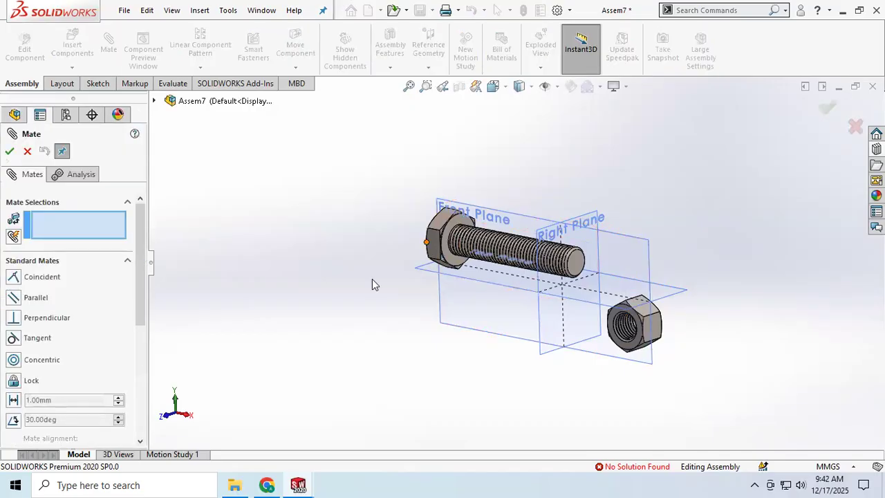
scroll(78, 296, "down", 5)
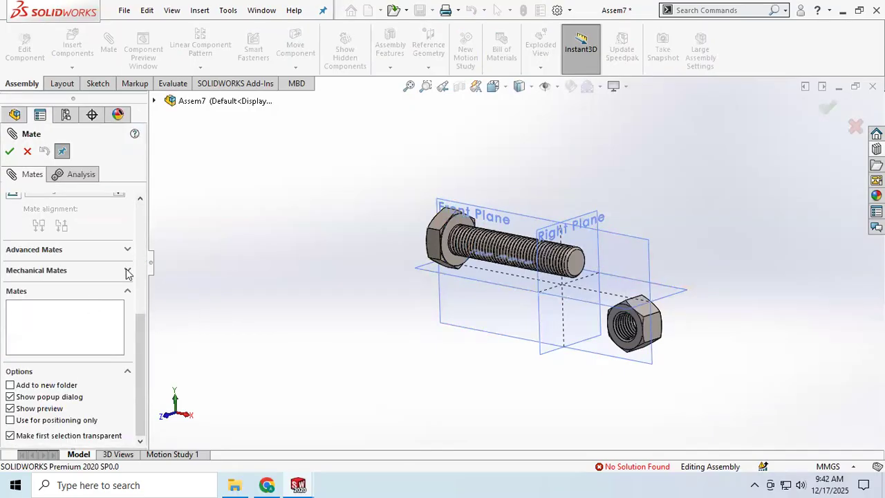
left_click(127, 271)
scroll(62, 235, "up", 2)
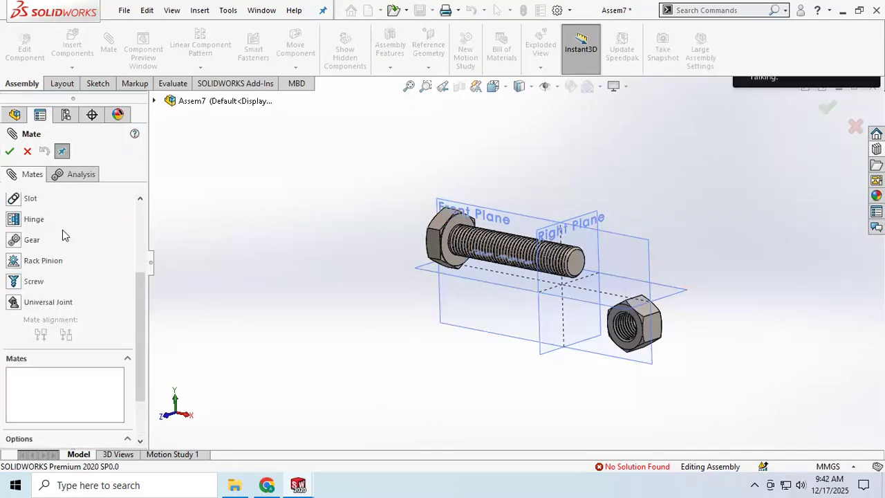
left_click(32, 281)
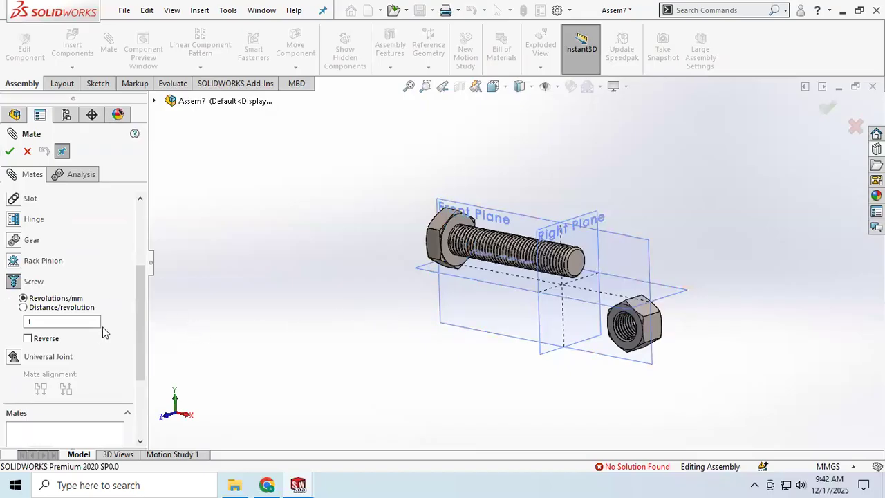
scroll(72, 309, "up", 3)
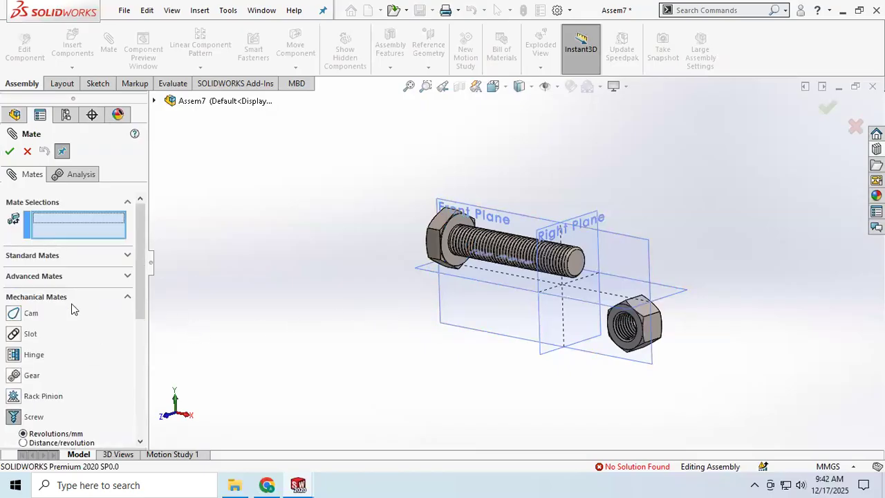
left_click(128, 297)
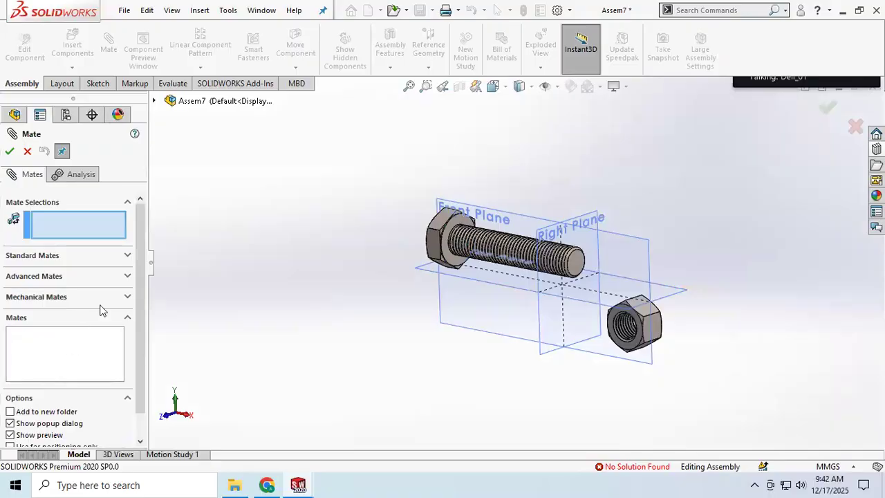
left_click(126, 297)
scroll(34, 373, "down", 3)
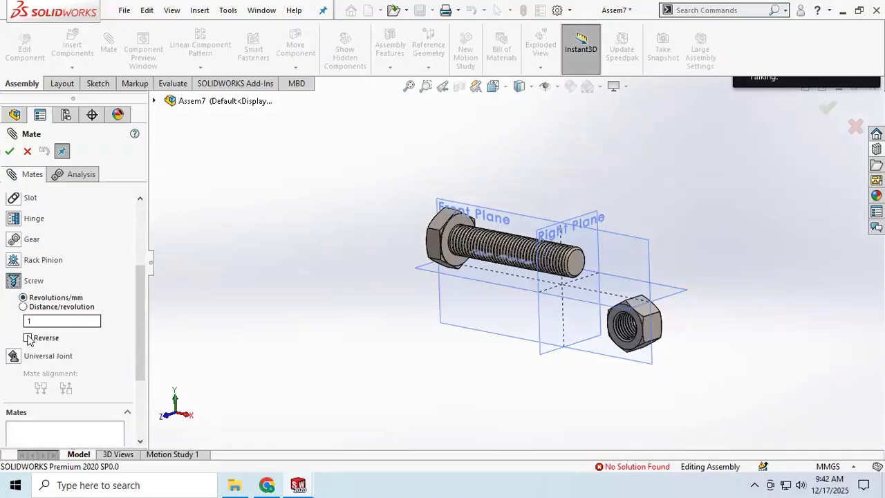
scroll(60, 262, "up", 3)
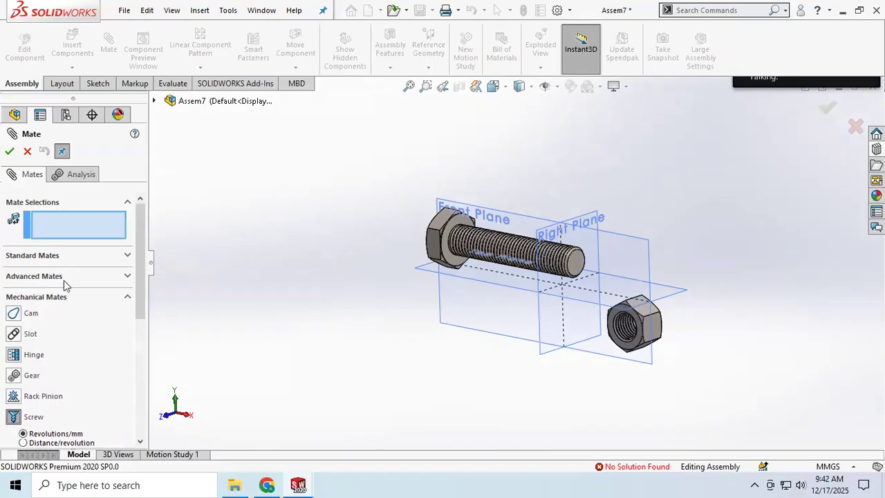
left_click(28, 151)
Add a Coincident mate between the circular edge of the nut's opening and the circular edge at the bolt's threaded end
left_click(106, 50)
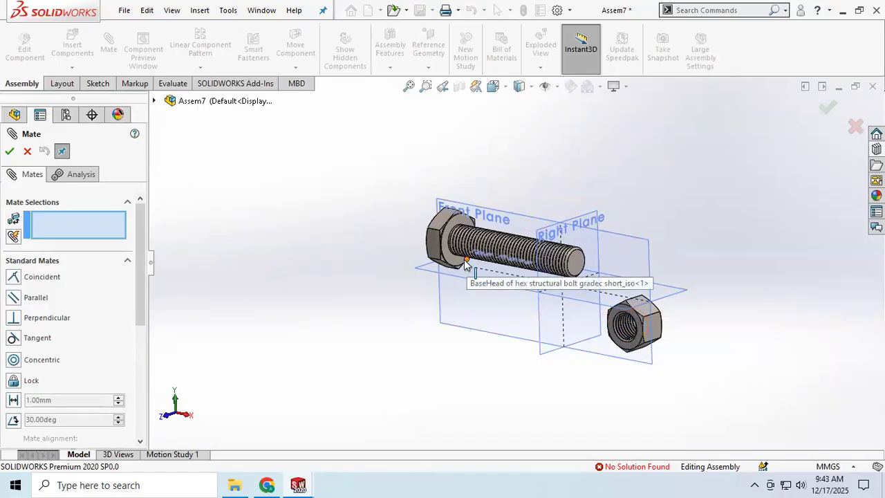
left_click(615, 321)
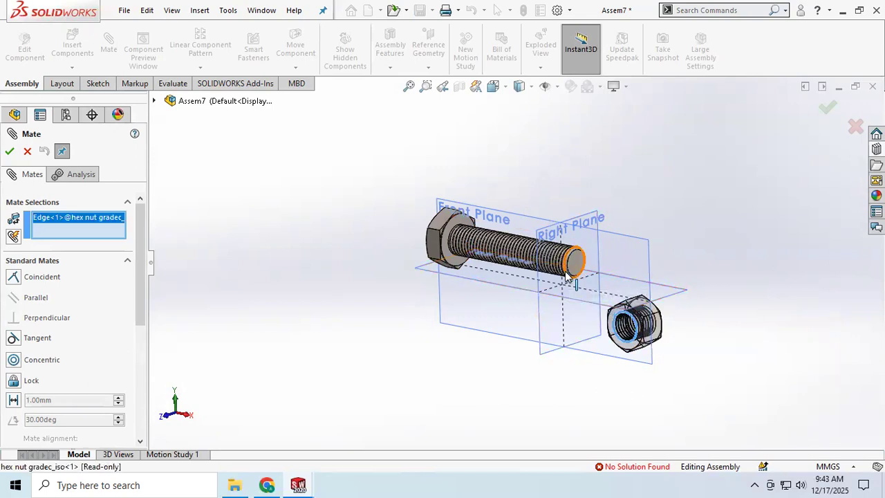
left_click(565, 277)
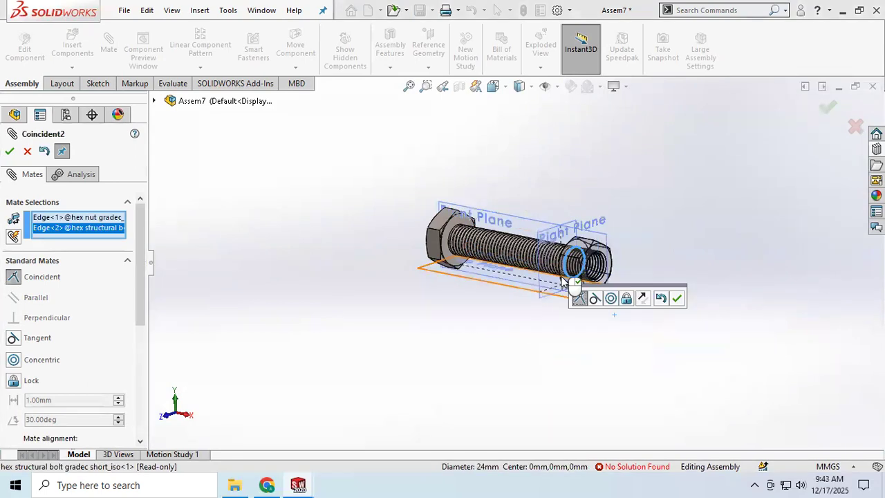
left_click(9, 152)
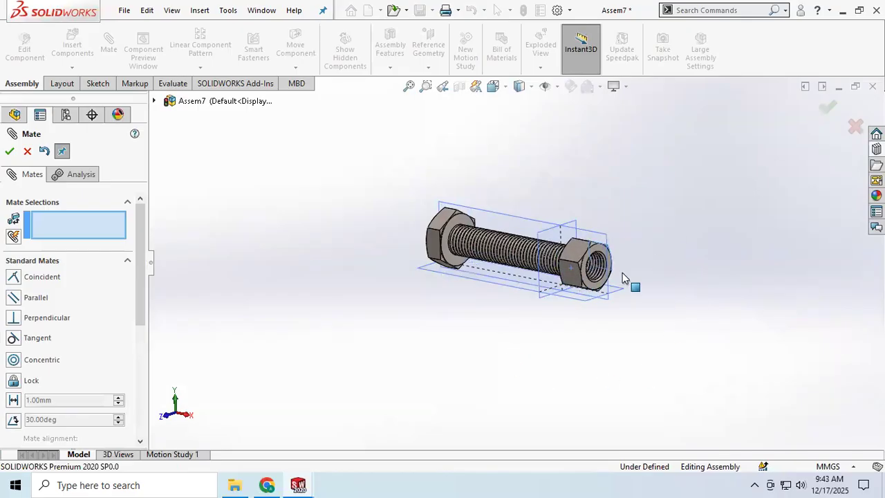
Delete the Coincident mate between the bolt and the nut
middle_click_drag(478, 330, 454, 339)
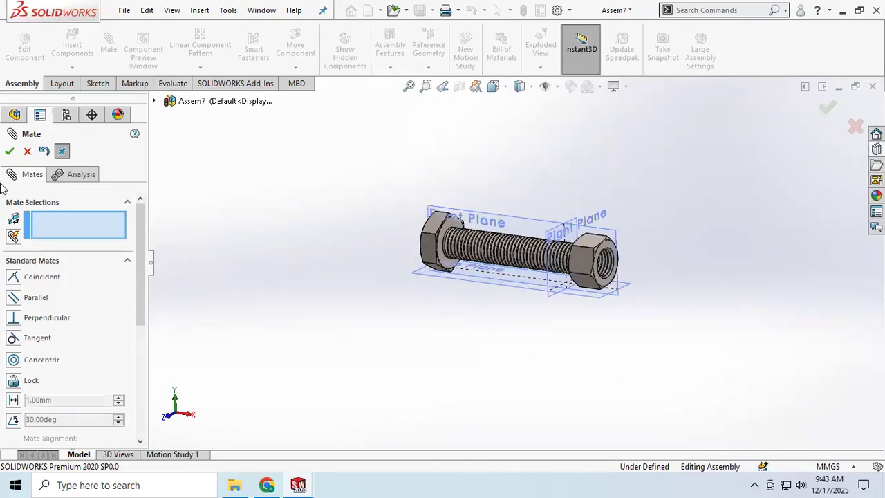
scroll(73, 390, "down", 5)
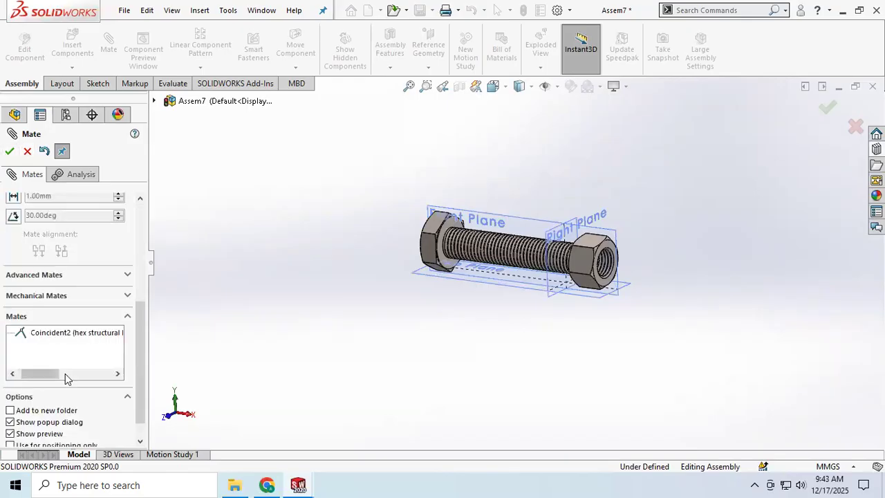
right_click(52, 336)
left_click(81, 340)
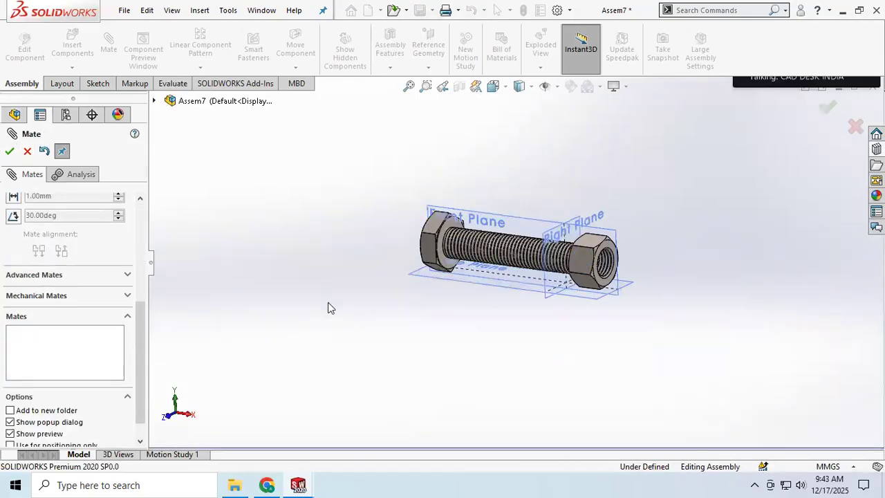
Move the nut slightly outward at the bolt's threaded end to test its freedom of movement
scroll(71, 250, "up", 5)
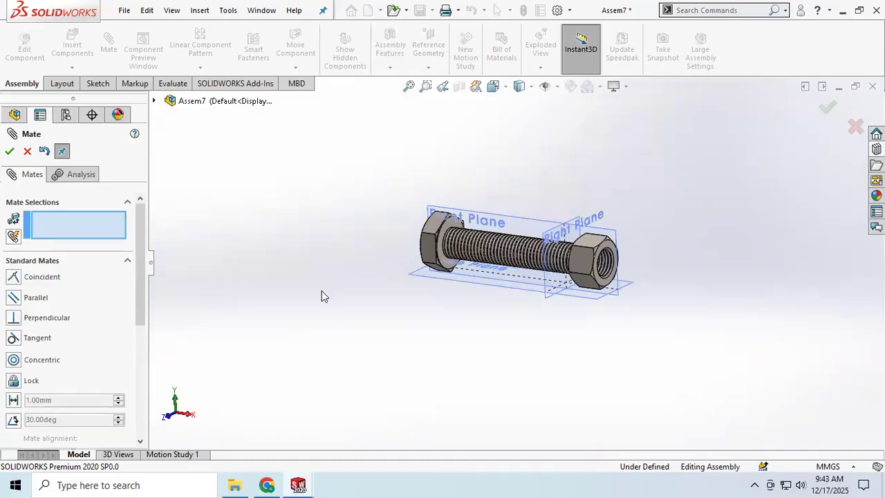
mouse_move(351, 296)
middle_mouse_down()
mouse_move(419, 293)
mouse_move(339, 290)
middle_mouse_up()
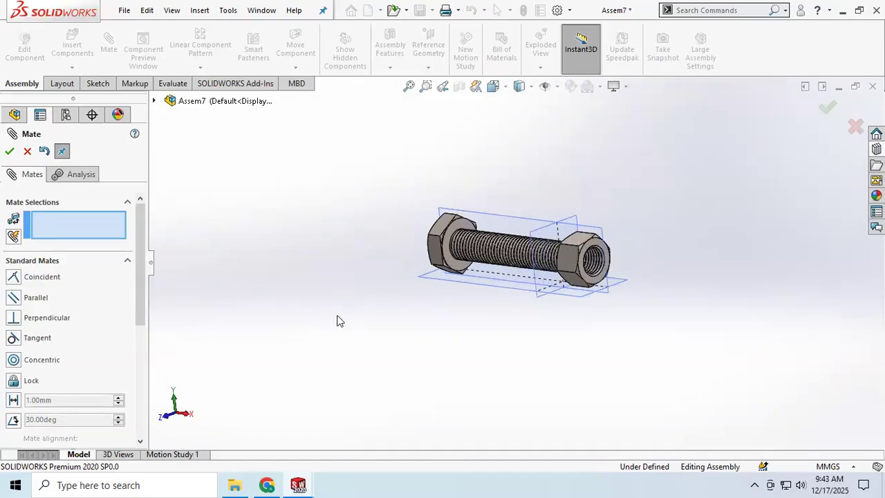
scroll(71, 322, "down", 3)
scroll(78, 293, "up", 1)
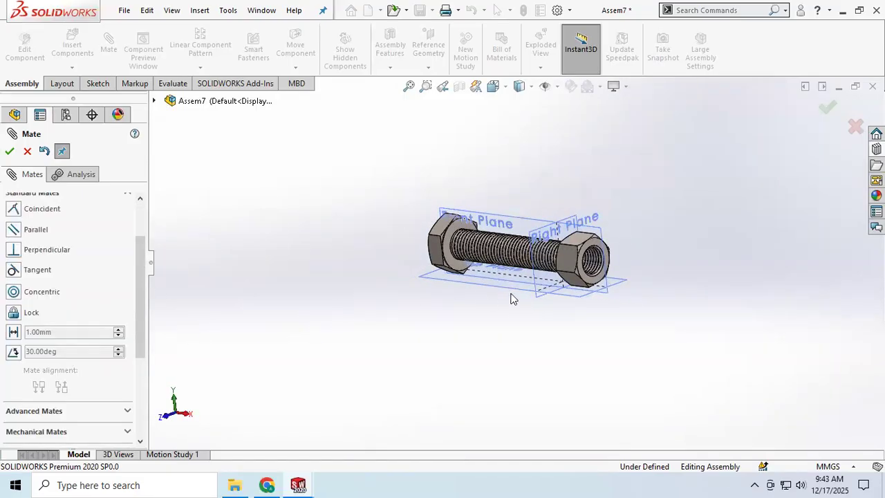
mouse_move(570, 253)
left_mouse_down()
mouse_move(536, 253)
mouse_move(586, 262)
mouse_move(576, 263)
left_mouse_up()
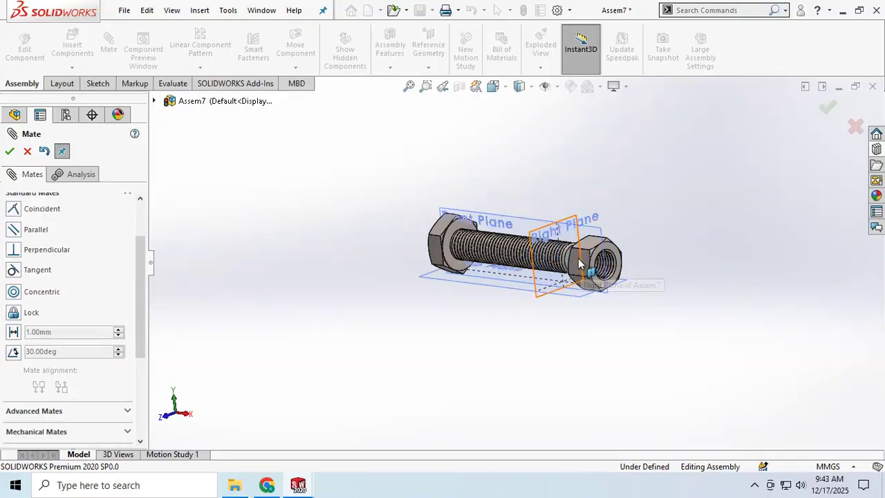
Try a Coincident mate between the nut and the bolt's threaded end, and remove it from the mates
left_click(577, 262)
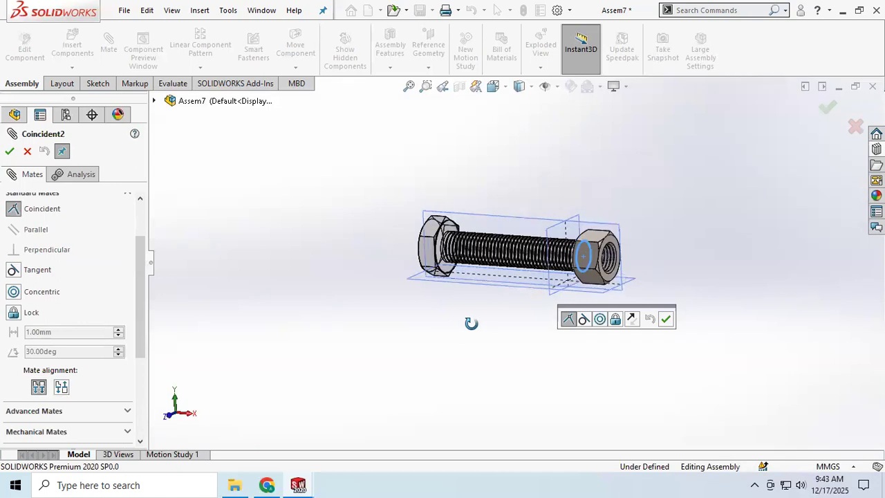
scroll(87, 388, "down", 3)
right_click(72, 308)
left_click(105, 317)
middle_click_drag(436, 359, 406, 352)
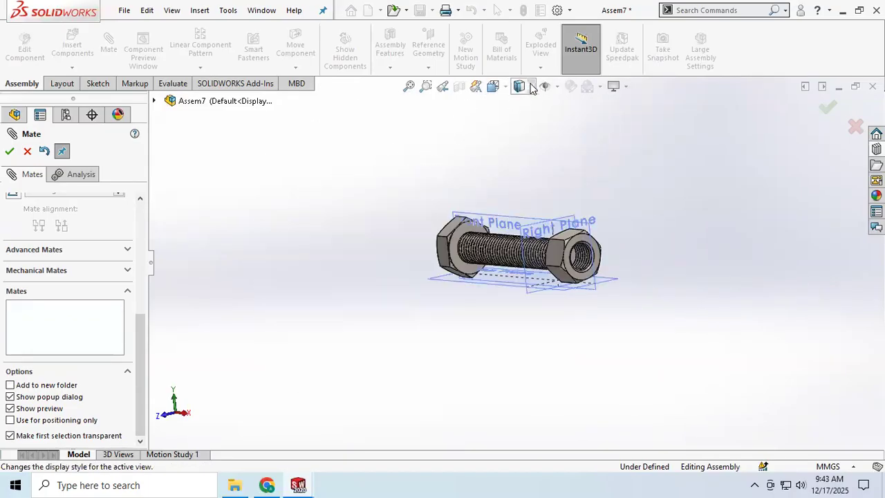
Turn on the display of temporary axes for the bolt and nut
mouse_move(560, 86)
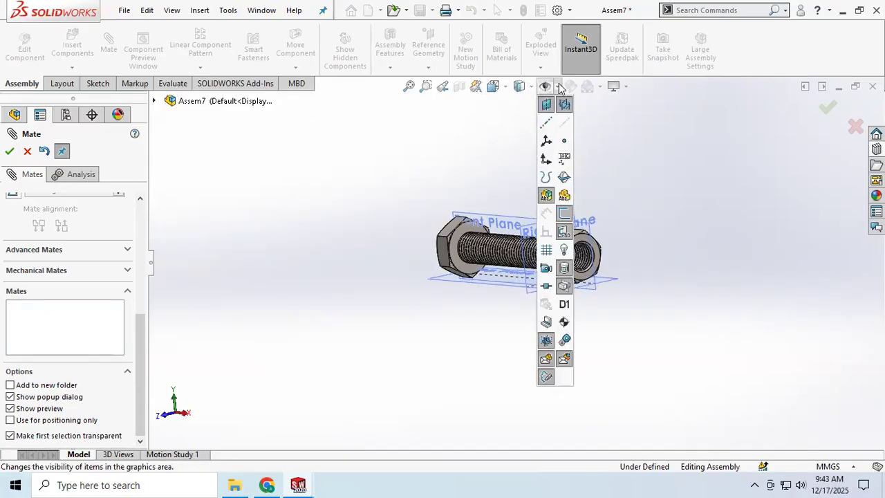
left_click(562, 125)
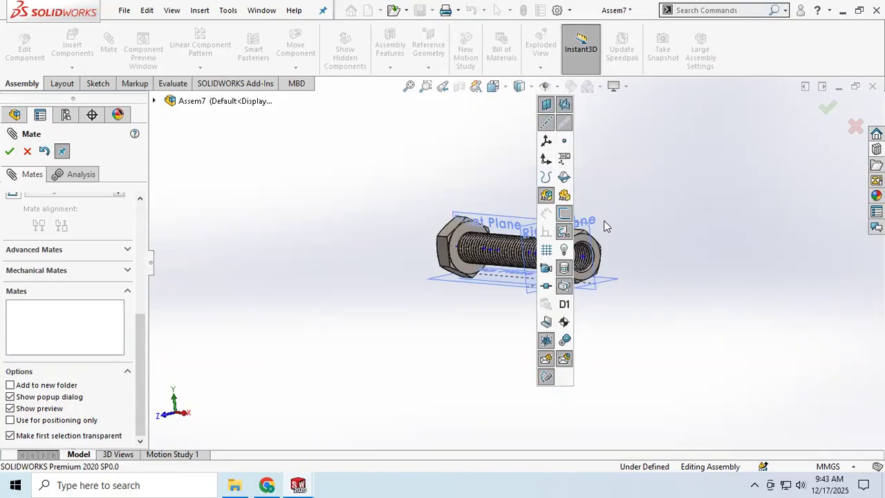
scroll(627, 148, "down", 3)
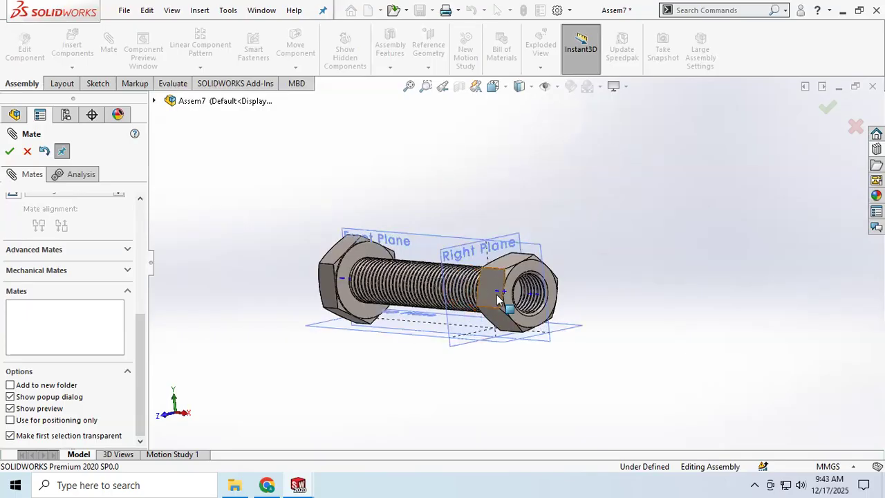
Close the mate definition and pull the hex nut away from the bolt's threaded end
left_click(532, 294)
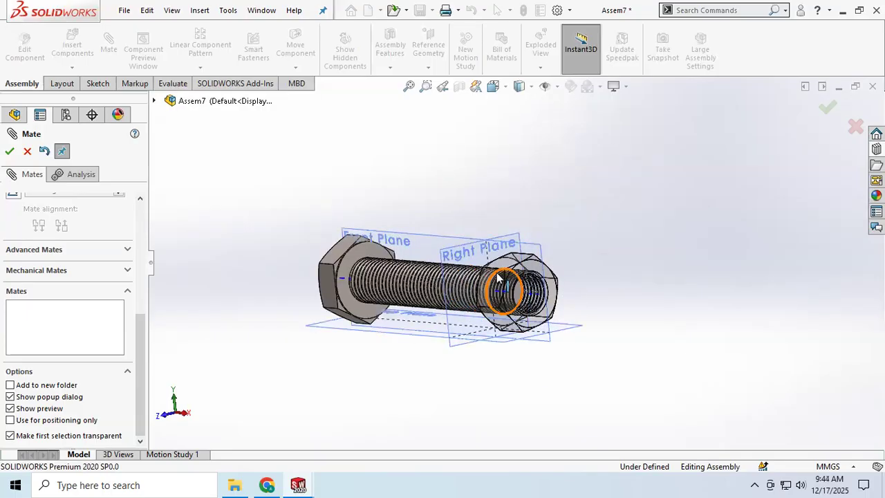
left_click(27, 152)
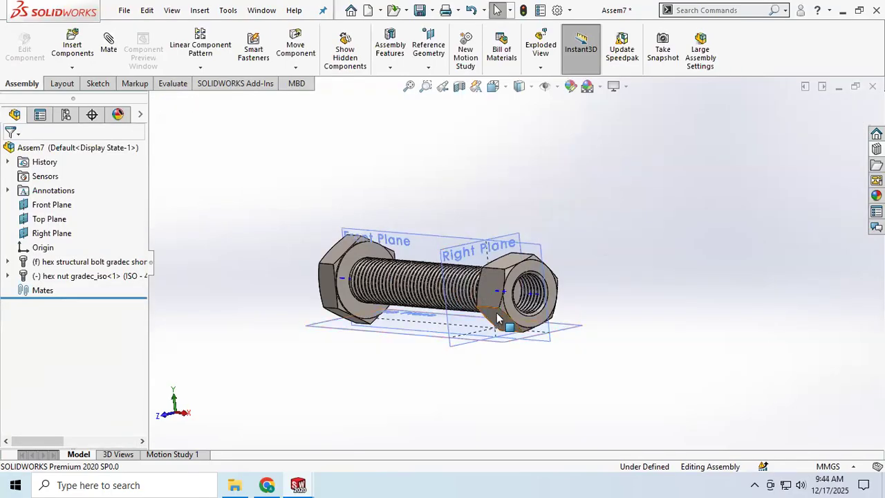
left_click_drag(498, 317, 587, 318)
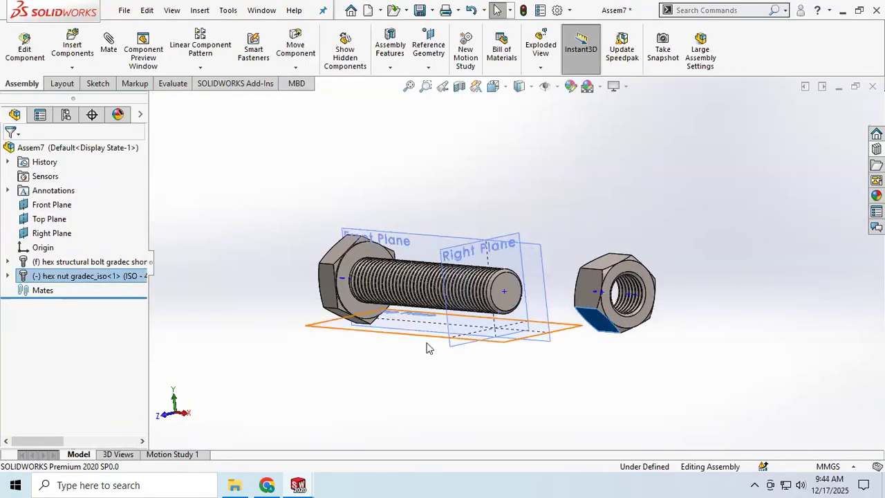
Add a Coincident mate between the nut's temporary axis and the bolt's temporary axis, clearing the preselected nut face first
middle_click_drag(348, 357, 366, 358)
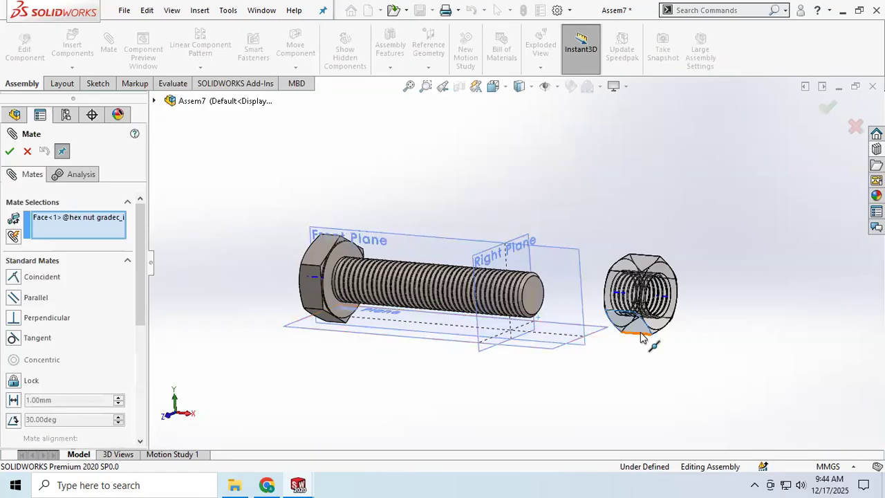
scroll(676, 337, "down", 2)
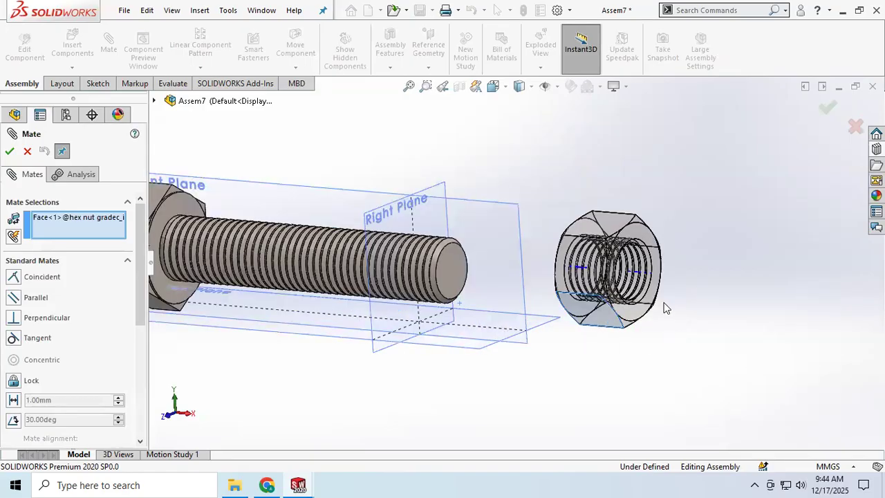
left_click(77, 217)
right_click(79, 219)
left_click(111, 243)
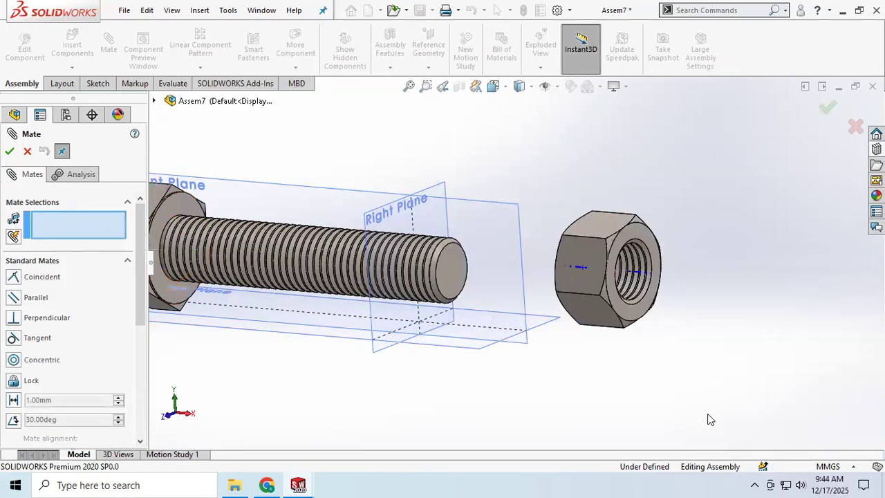
left_click(646, 276)
middle_click_drag(470, 316, 363, 348)
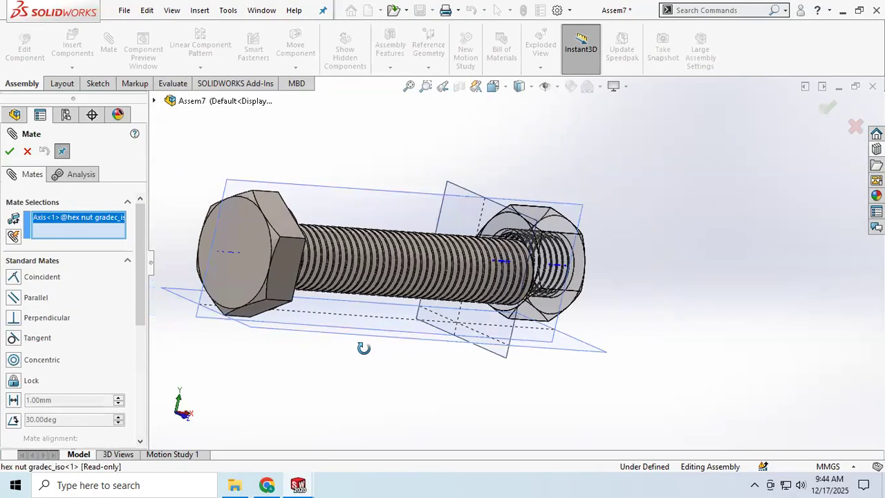
left_click(231, 257)
middle_click_drag(331, 343, 235, 336)
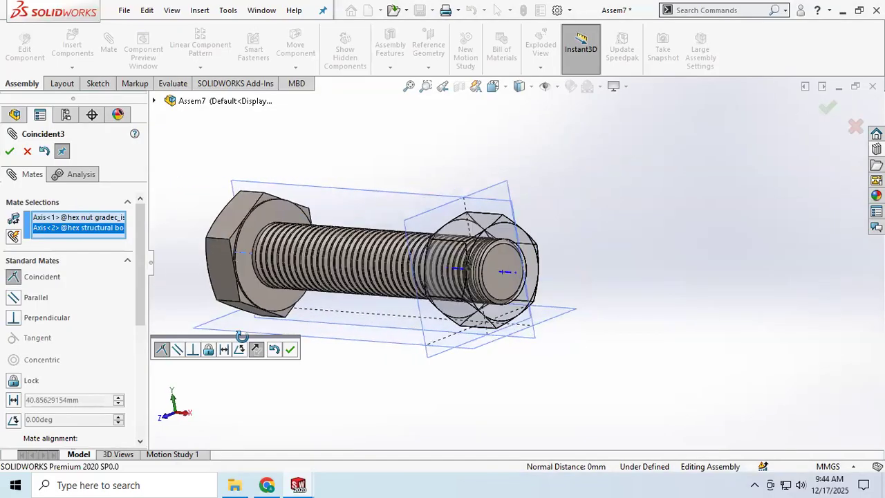
left_click(9, 152)
Slide the nut outward along the bolt's axis past the threaded end, and hide the axes and temporary axes
middle_click_drag(336, 383, 391, 342)
left_click_drag(529, 278, 617, 286)
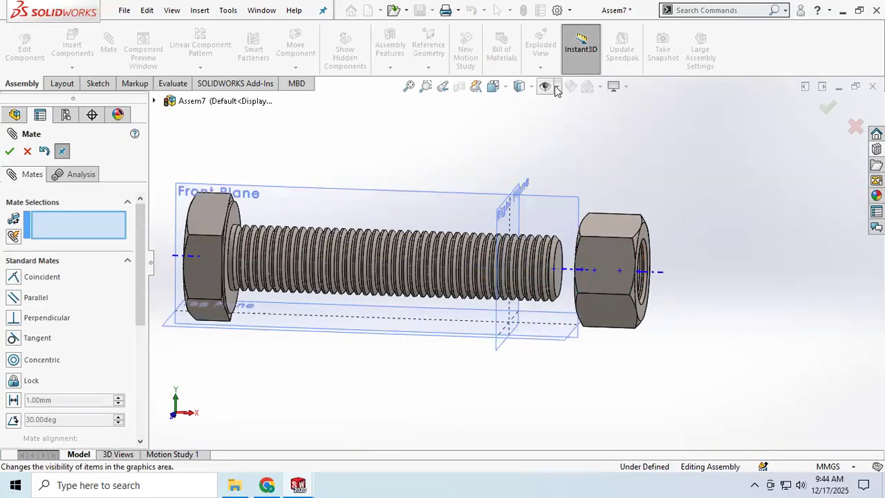
left_click(556, 86)
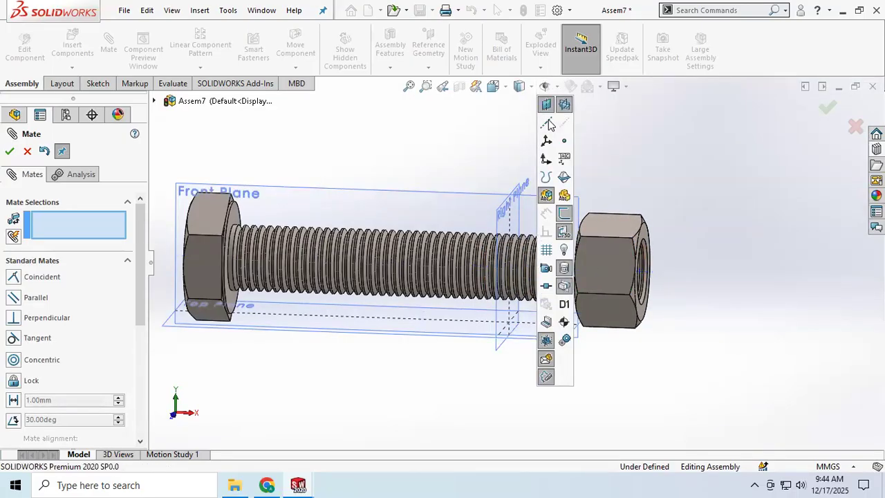
middle_click_drag(389, 152, 362, 174)
scroll(394, 258, "up", 2)
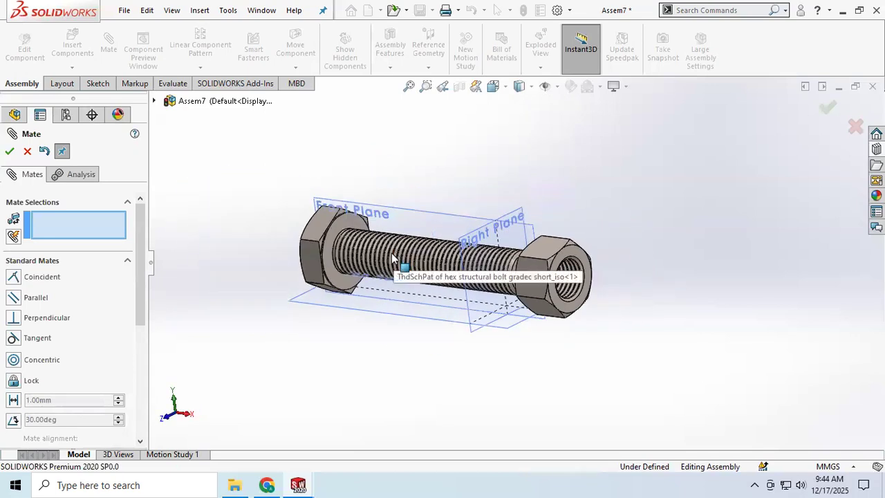
Add a Screw mate at 1 revolution/mm between a thread face near the bolt's end and a thread face inside the nut
scroll(67, 316, "down", 3)
scroll(67, 317, "down", 3)
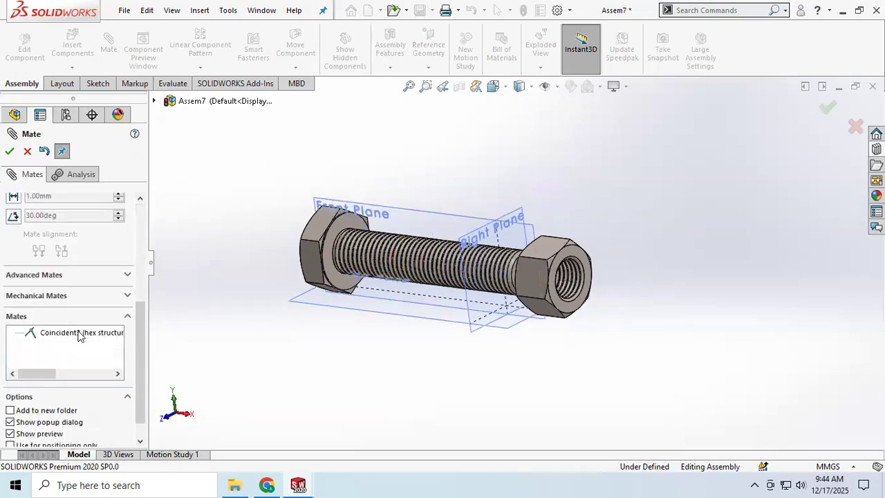
left_click(124, 295)
scroll(53, 278, "down", 5)
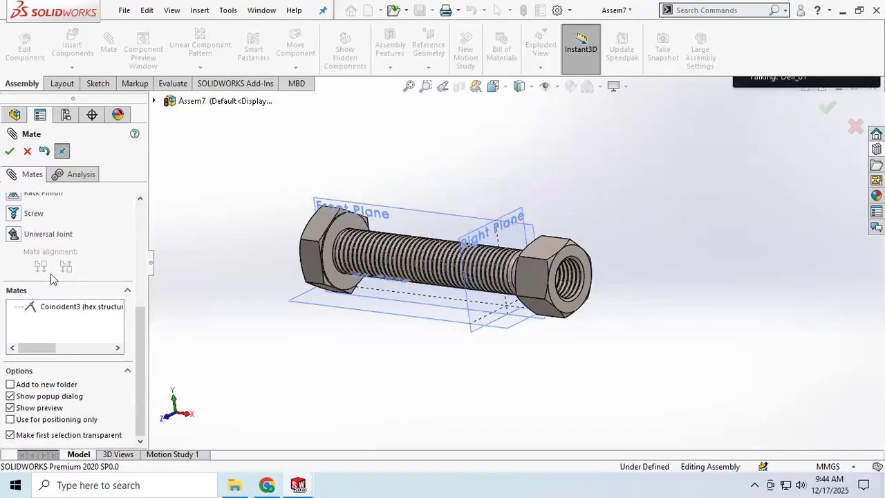
left_click(34, 214)
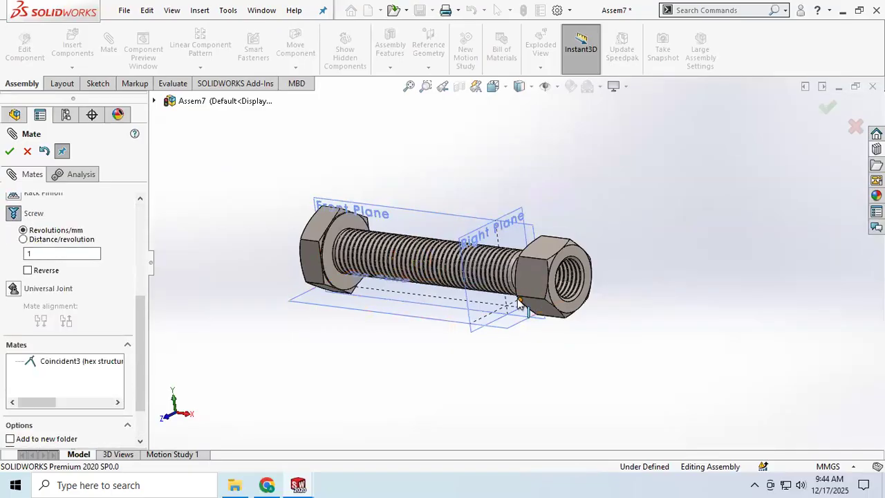
scroll(515, 269, "down", 5)
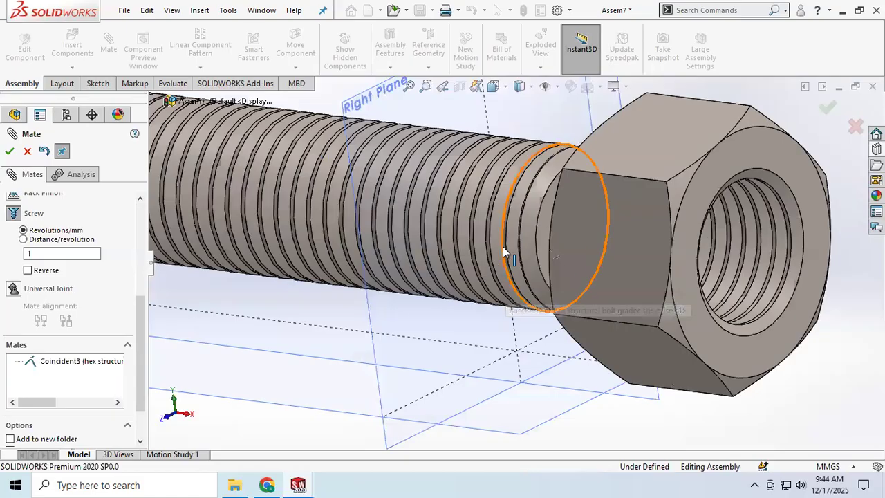
scroll(507, 252, "down", 2)
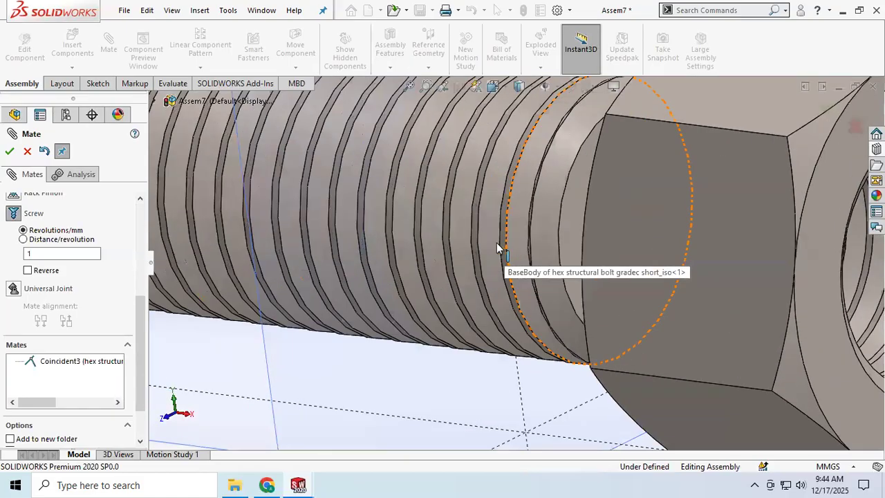
scroll(499, 244, "down", 3)
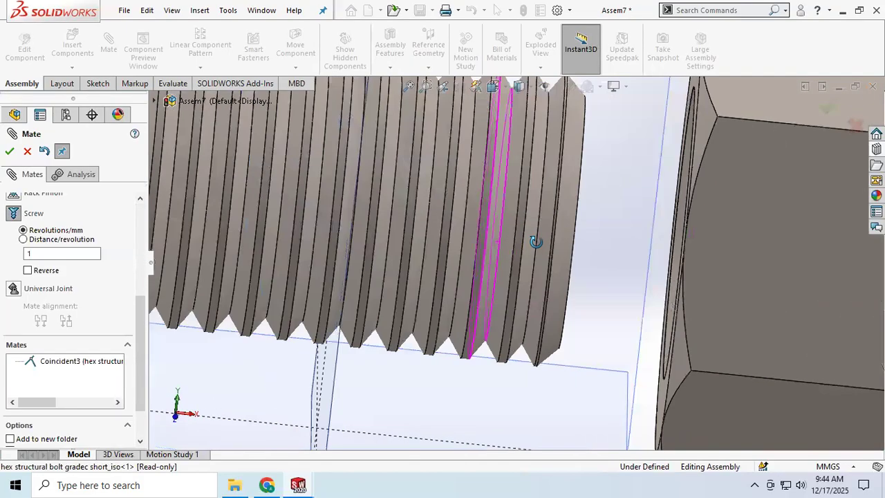
left_click(494, 232)
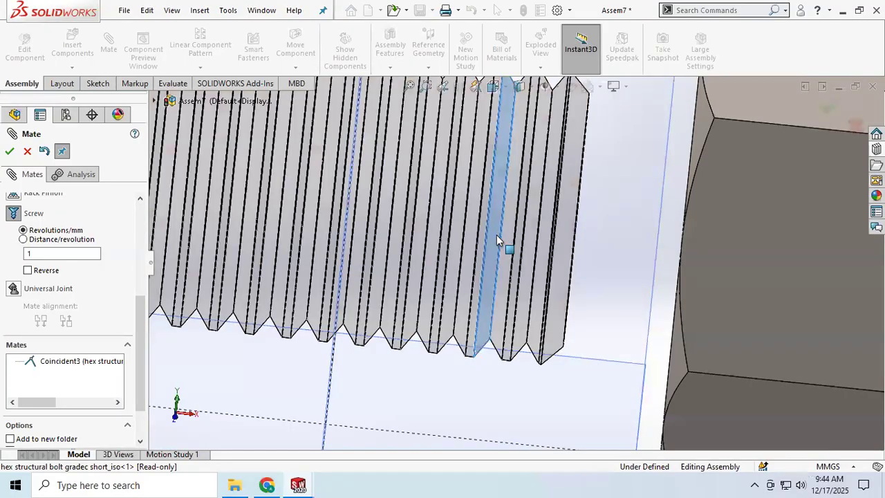
middle_click_drag(498, 259, 435, 290)
scroll(486, 370, "down", 3)
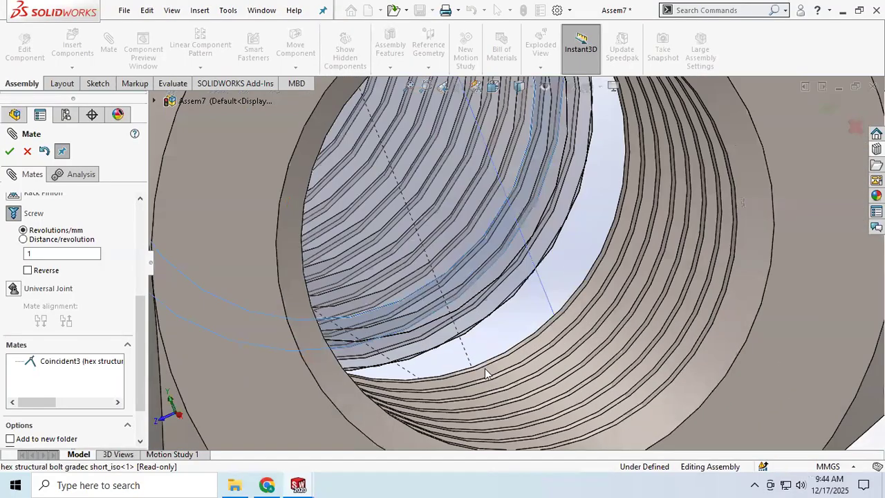
middle_click_drag(500, 368, 508, 374)
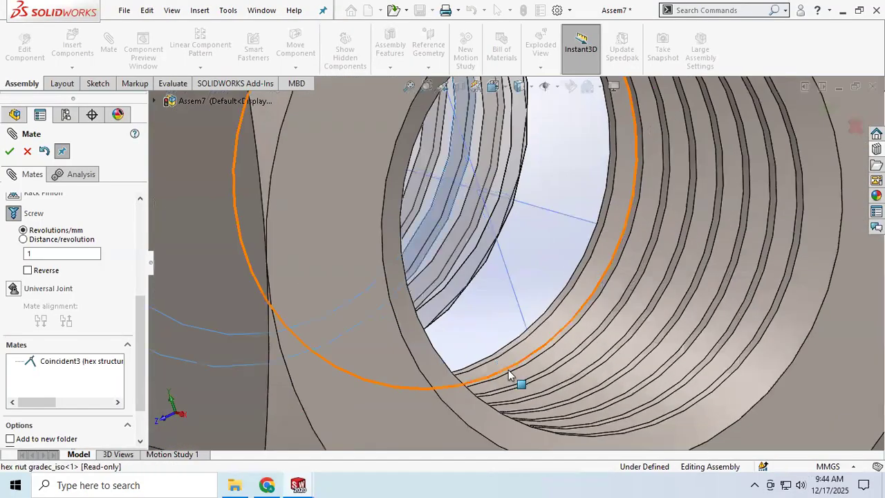
left_click(560, 373)
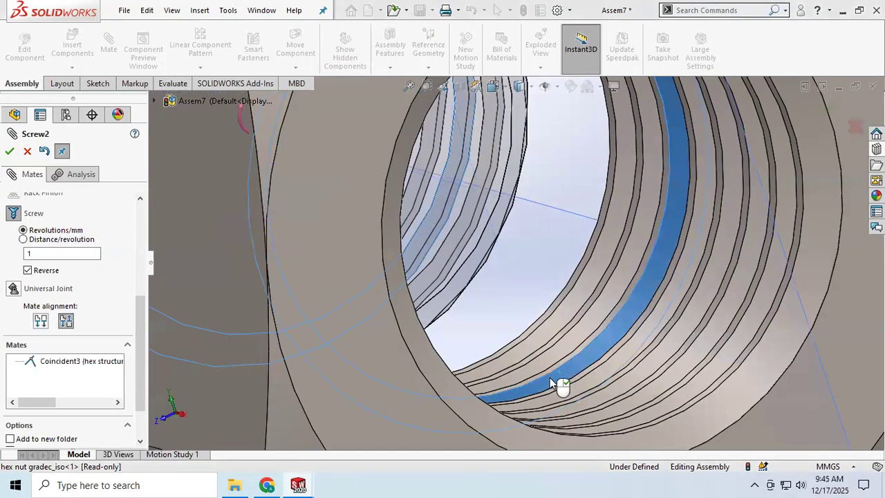
left_click(9, 151)
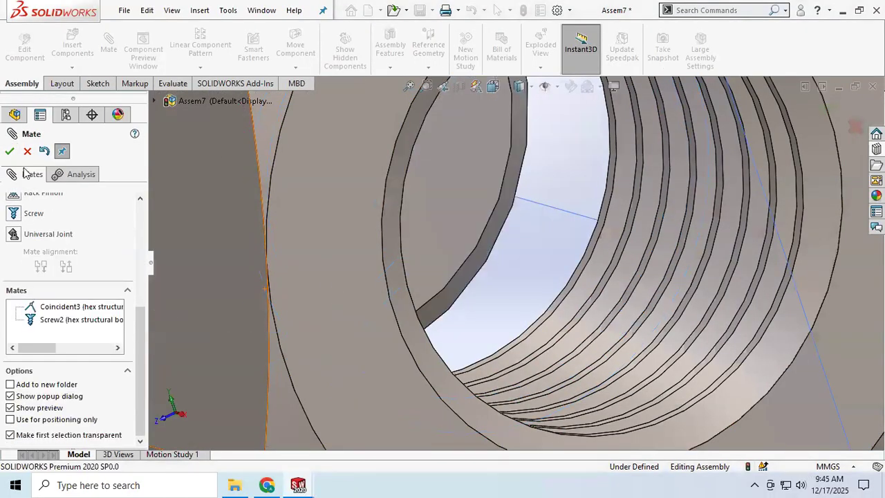
Rotate the nut on the bolt to test the screw motion at 1 revolution/mm
scroll(437, 315, "up", 4)
scroll(437, 310, "up", 4)
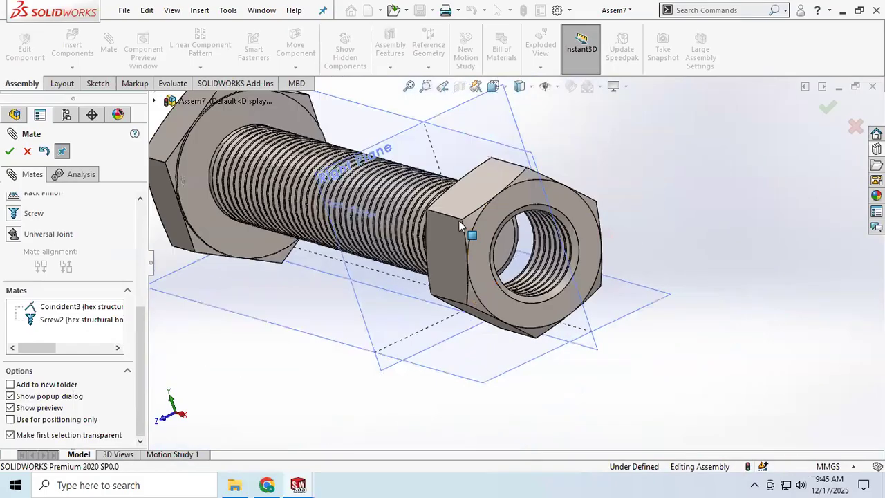
left_click(506, 211)
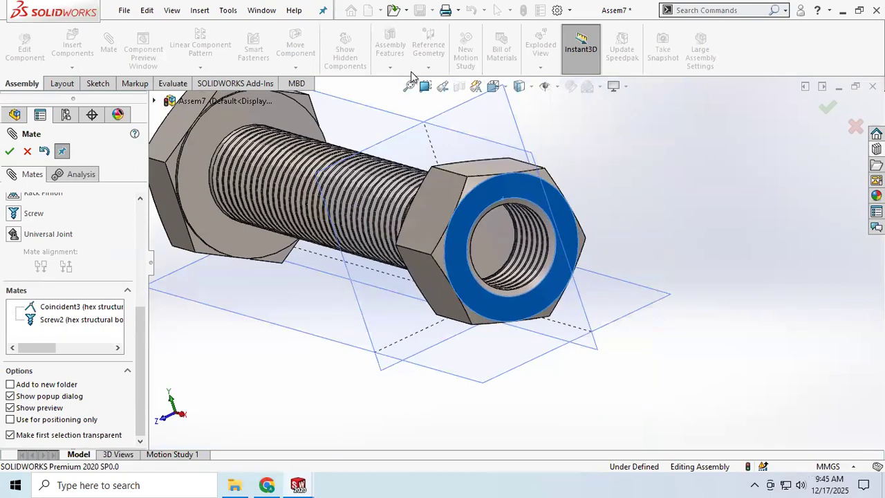
Edit the Screw mate between the bolt and nut to 5 revolutions/mm
left_click(67, 319)
double_click(40, 255)
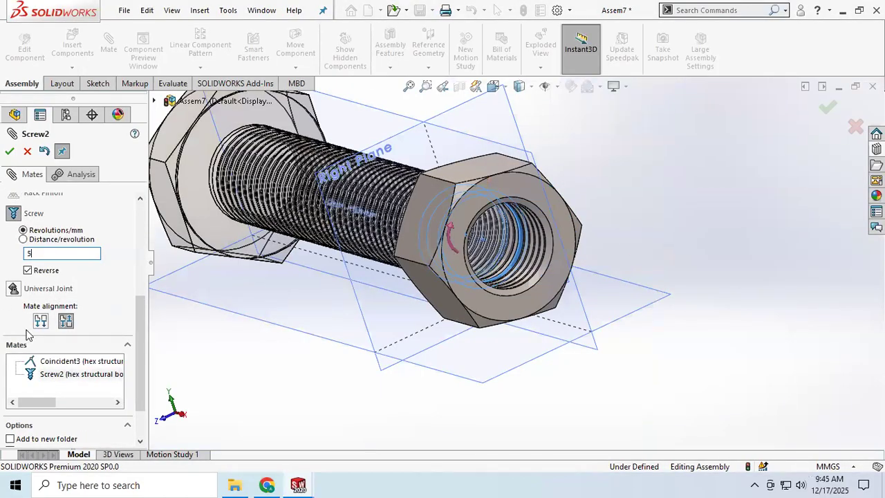
left_click(10, 151)
Rotate the nut around the bolt's axis to test the screw motion at 5 revolutions/mm
left_click(546, 238)
left_click_drag(424, 217, 539, 319)
middle_click_drag(508, 296, 503, 240)
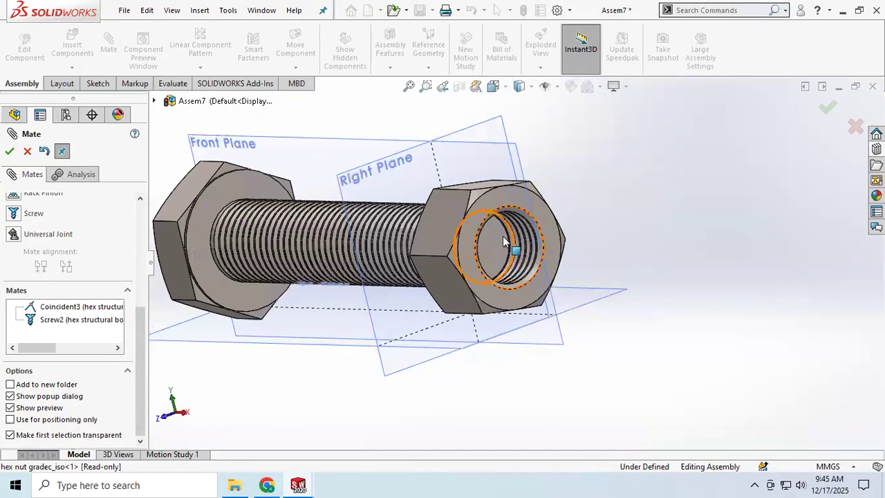
left_click_drag(503, 203, 415, 352)
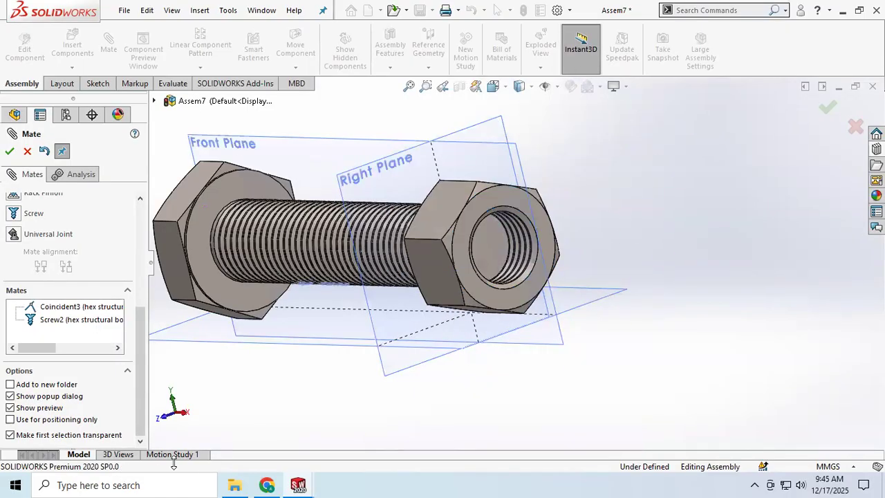
Add a constant-speed 100 RPM rotary motor to the nut's outer end face in Motion Study 1 and set playback speed to 5x
left_click(167, 453)
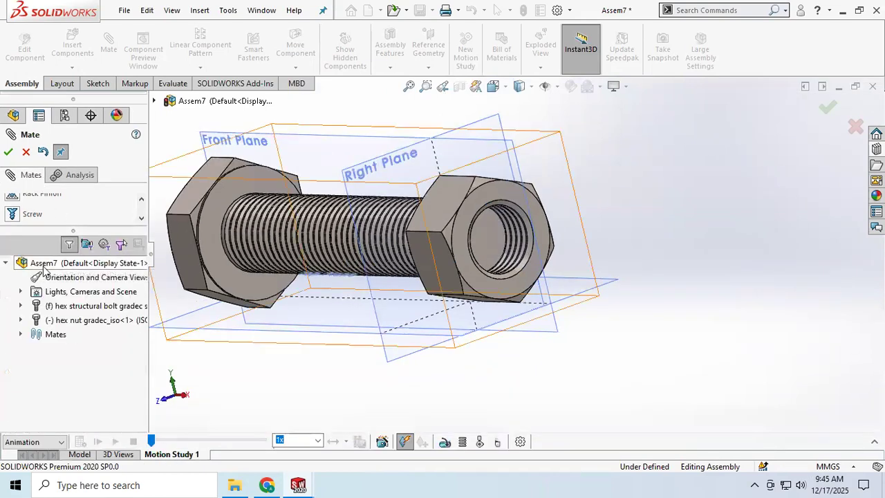
left_click(25, 152)
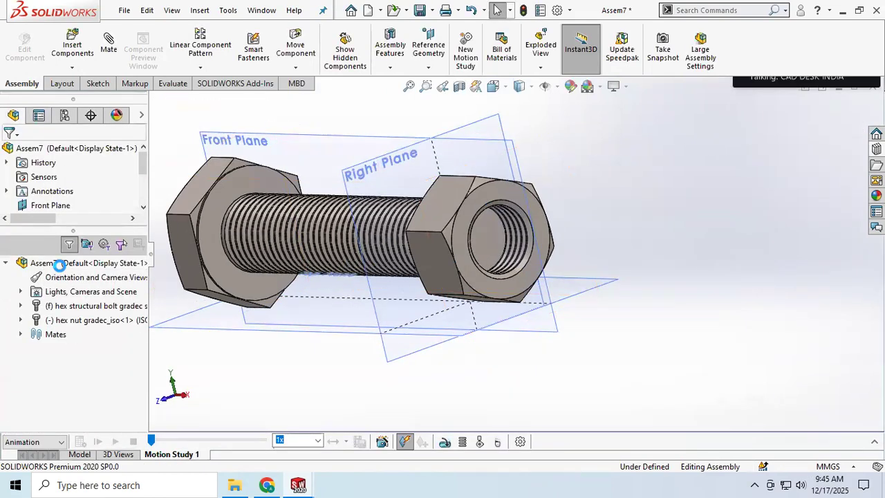
left_click(445, 442)
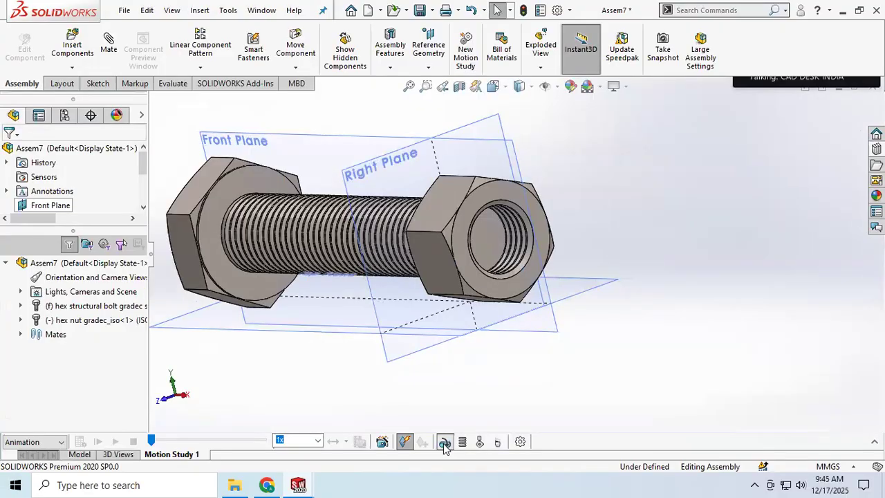
left_click(477, 200)
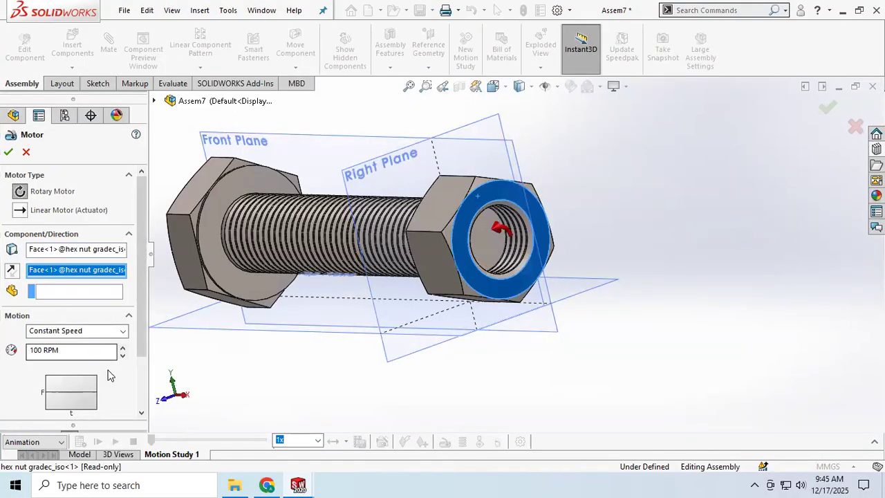
left_click(317, 441)
left_click(293, 404)
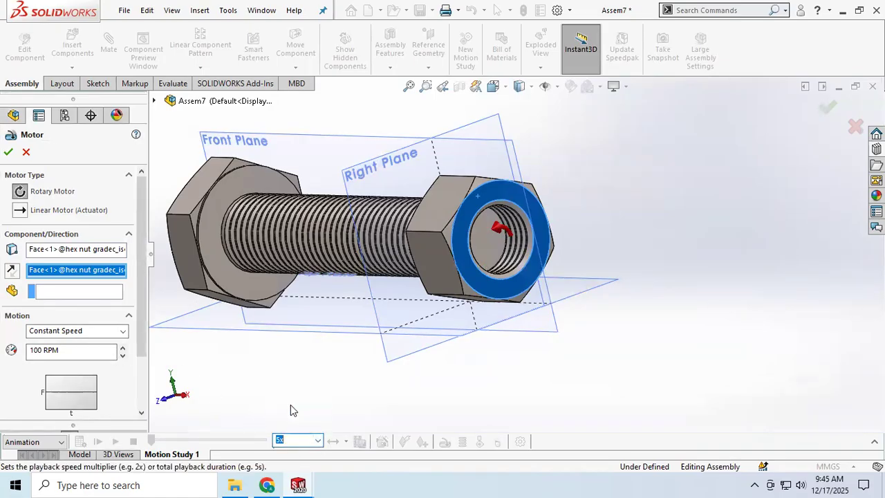
left_click(8, 152)
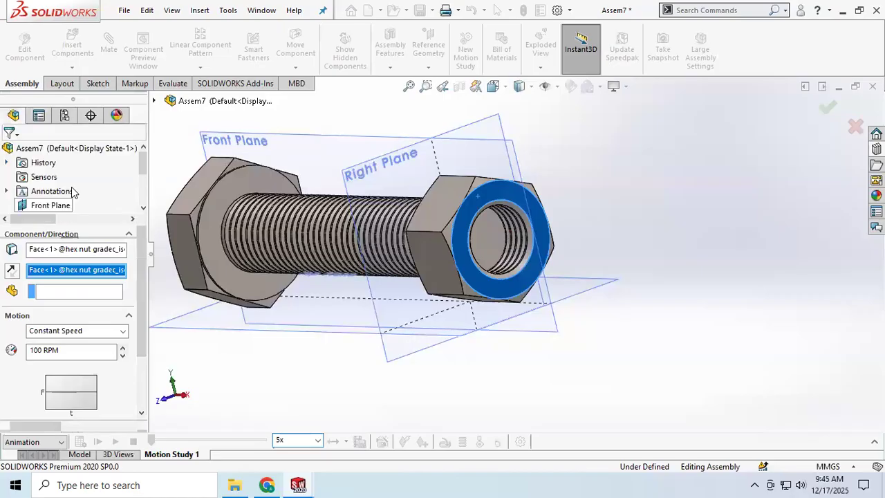
Calculate the motion study and extend its duration to about 14 seconds on the timeline
left_click(97, 441)
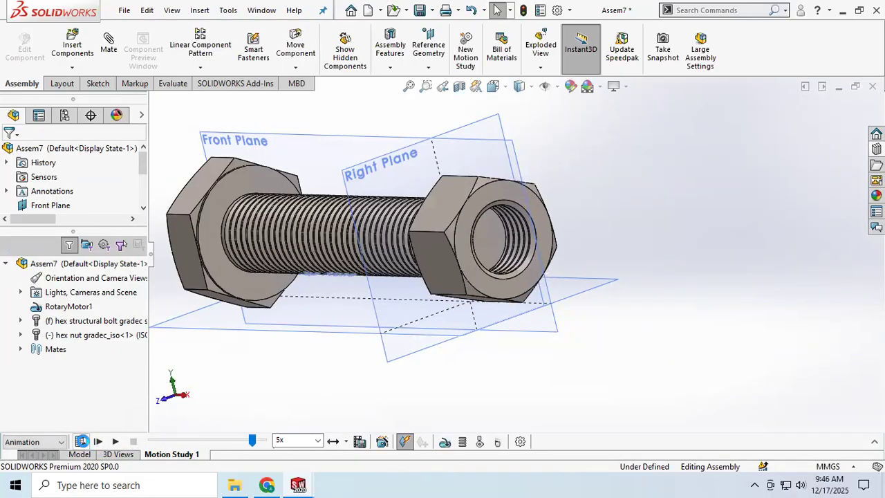
left_click(82, 441)
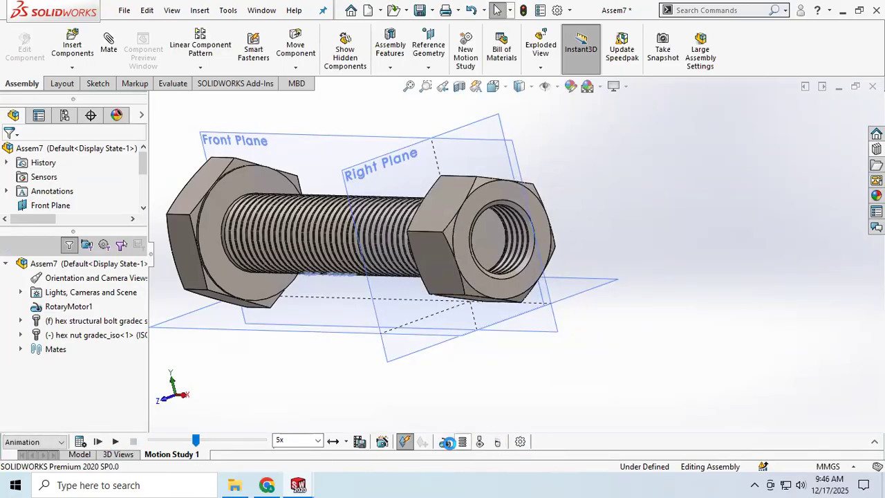
left_click(874, 441)
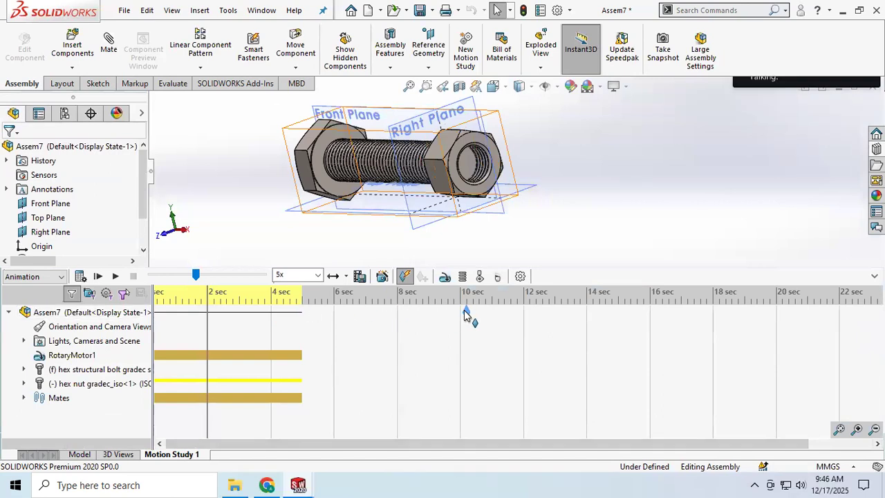
left_click_drag(586, 318, 586, 315)
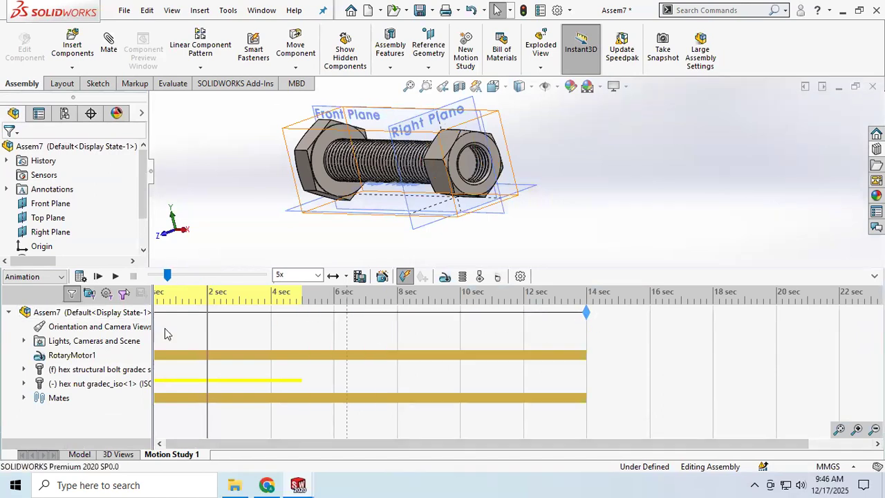
Play the extended animation from the start, check the playback mode and speed options, and stop it
left_click(101, 277)
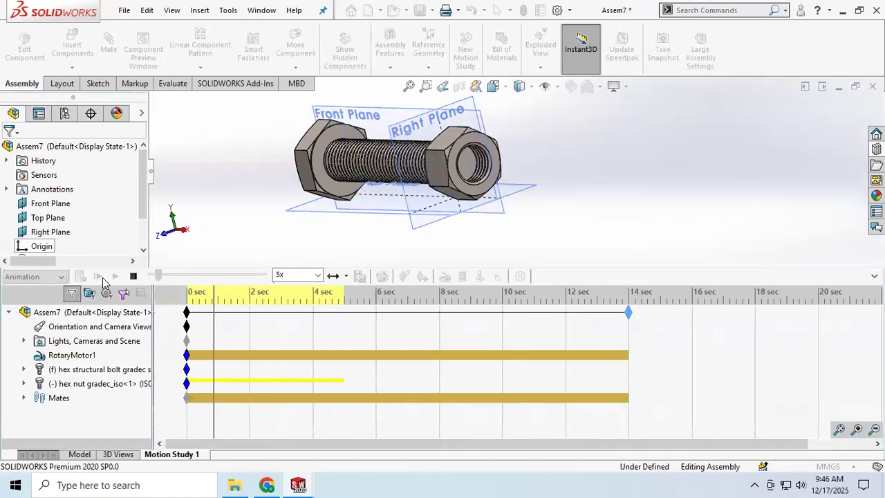
left_click(346, 276)
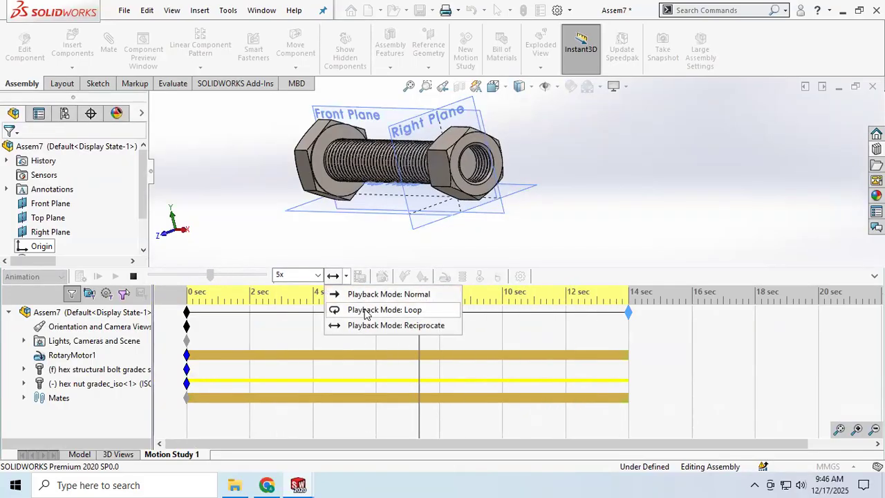
left_click(292, 227)
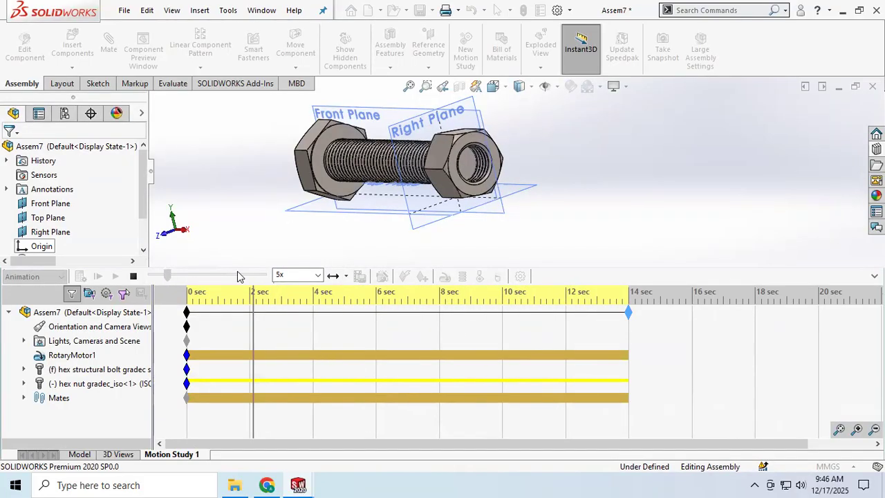
left_click(316, 275)
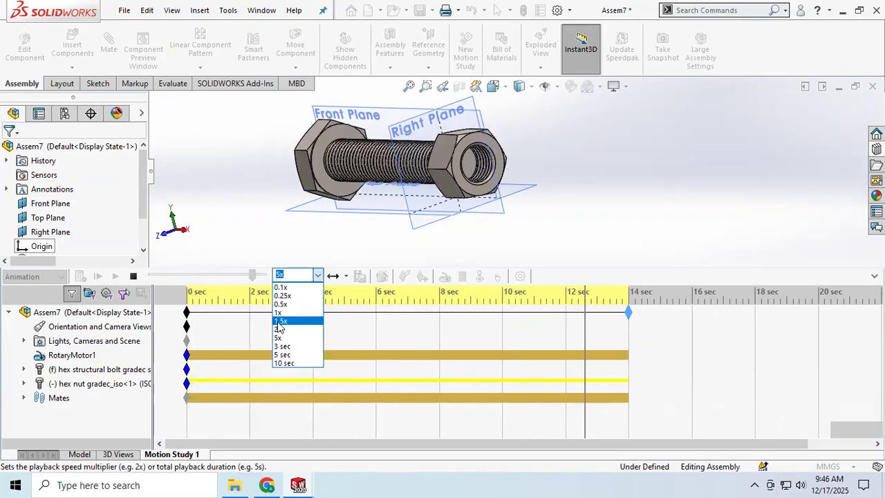
left_click(136, 277)
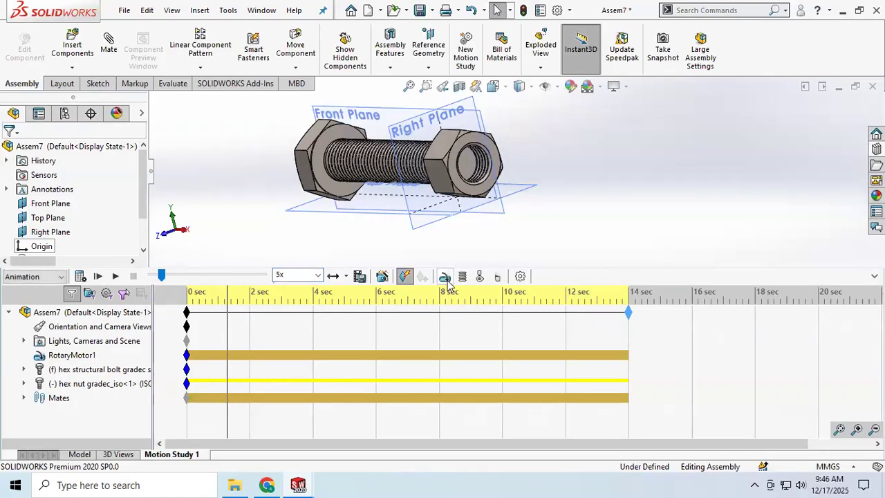
Add a second rotary motor to the nut's outer end face with its direction reversed
left_click(445, 277)
scroll(50, 212, "down", 3)
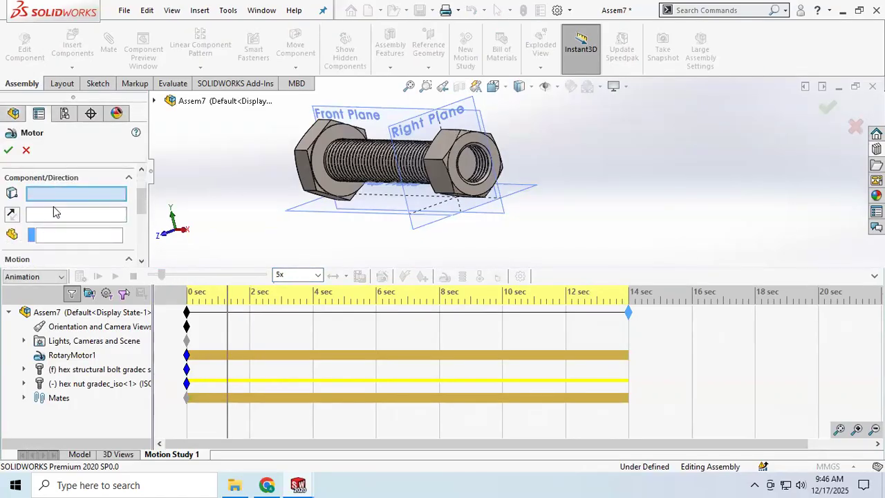
left_click(452, 167)
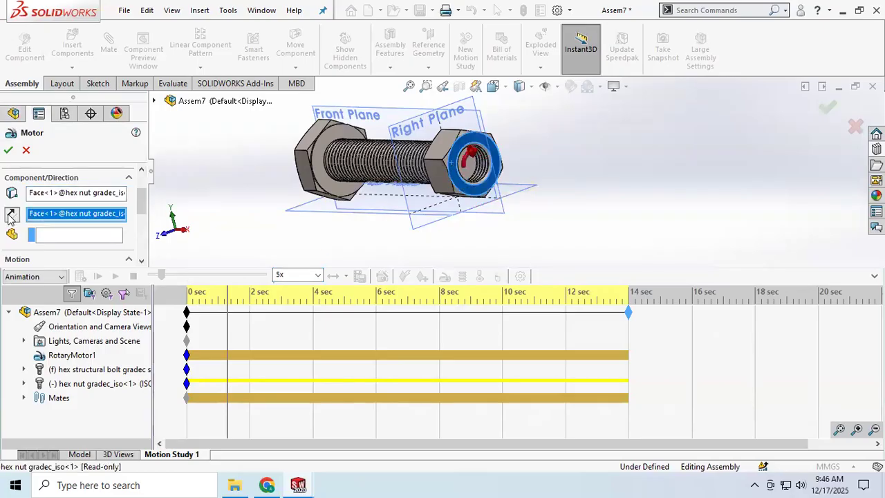
left_click(8, 150)
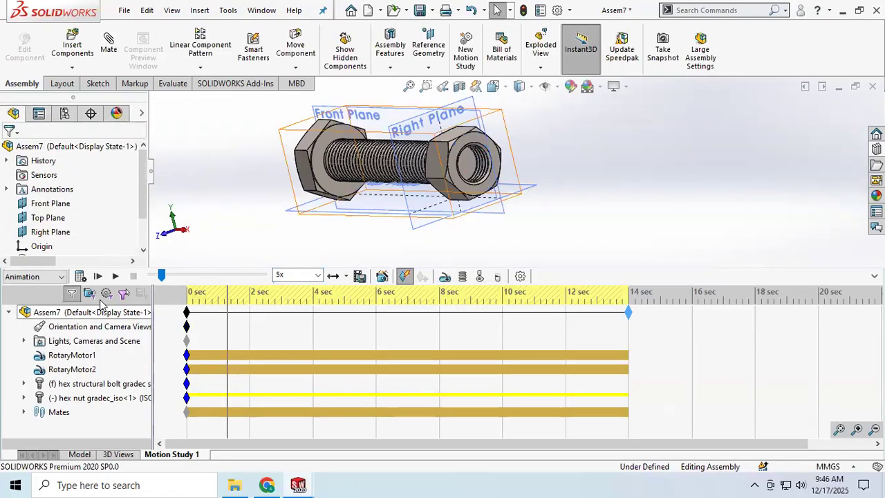
Play the animation from the start and set its playback mode to Loop
left_click(97, 276)
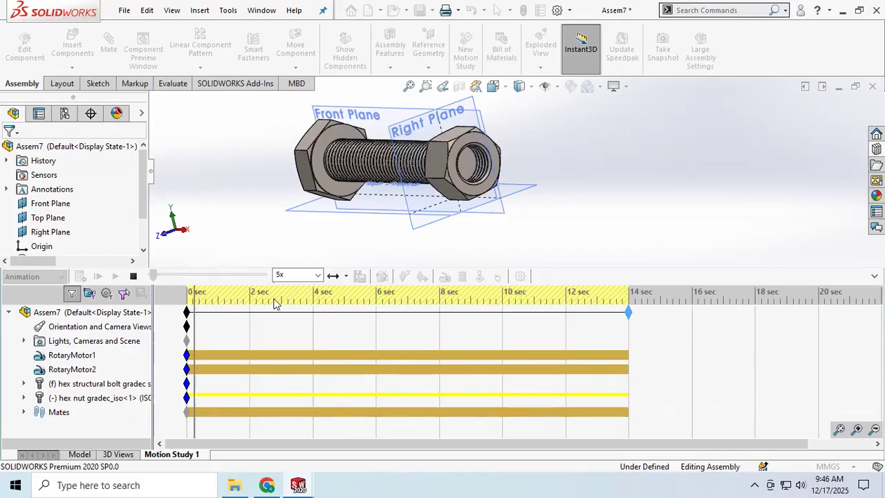
left_click(345, 276)
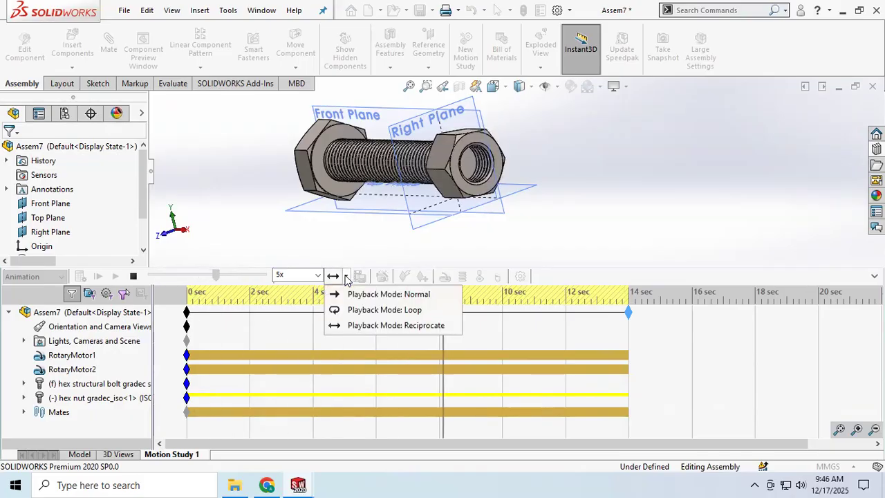
left_click(364, 312)
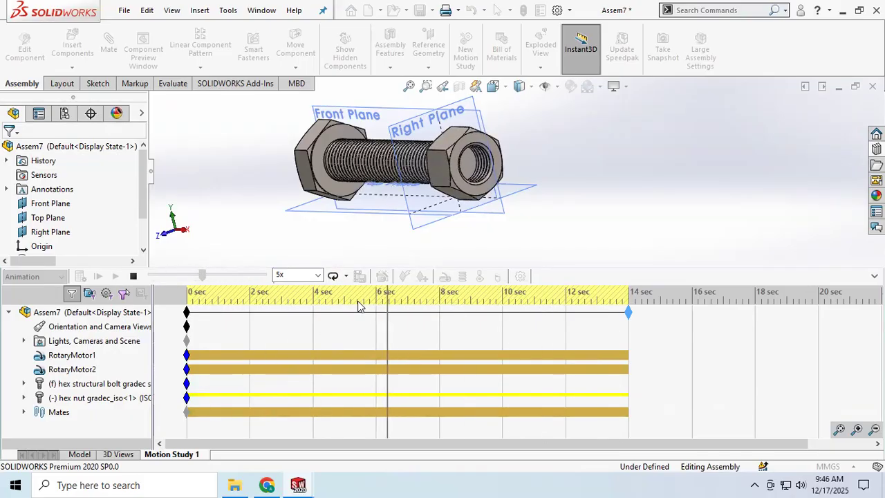
Set the playback mode to Normal, replay the animation from the start and stop it
left_click(345, 275)
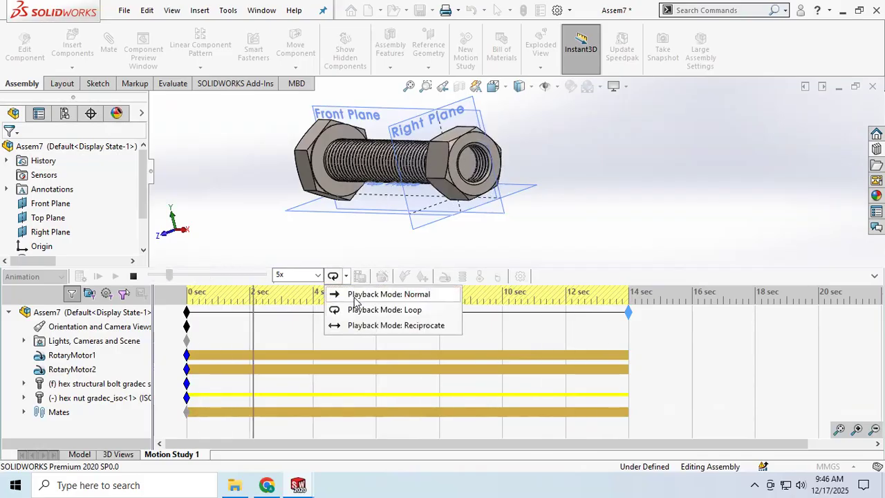
left_click(366, 295)
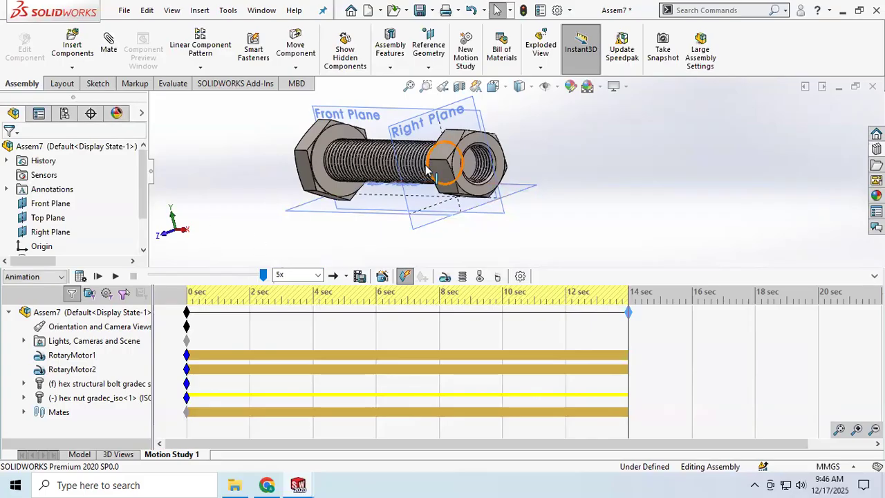
left_click(97, 277)
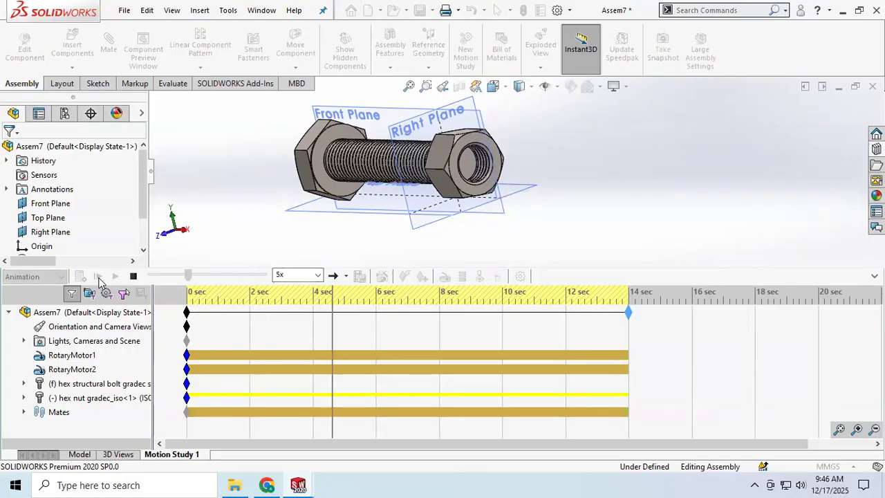
left_click(134, 276)
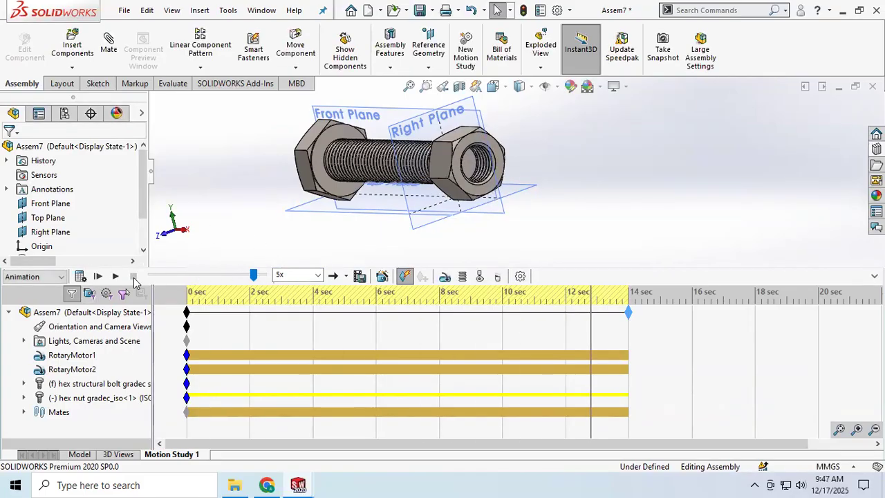
Add a third rotary motor to the nut's end face toward the bolt head and play the animation from the start
left_click(445, 277)
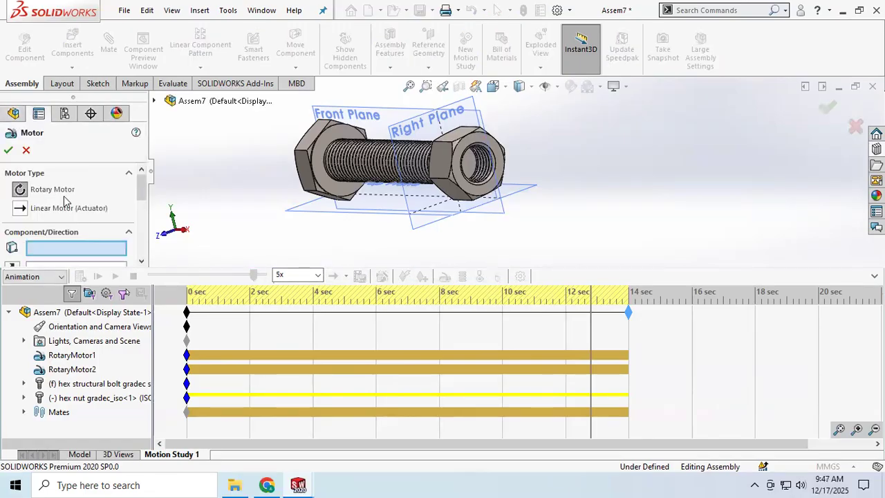
scroll(39, 205, "down", 1)
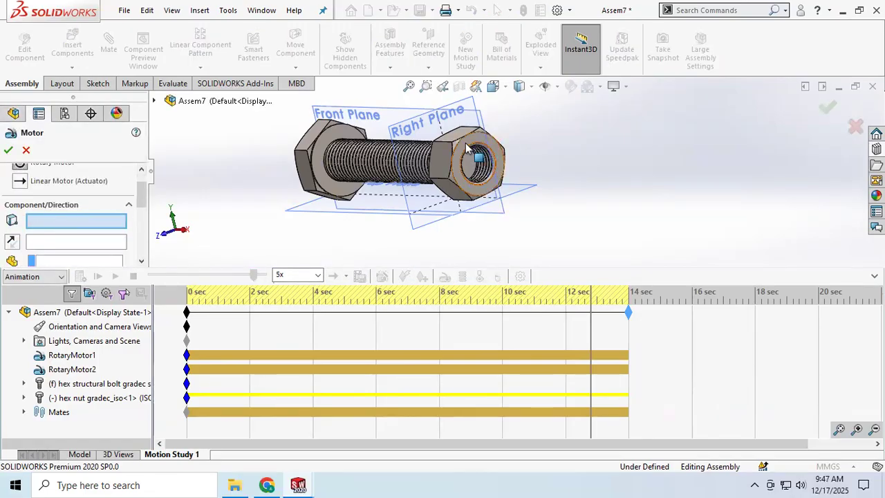
middle_click_drag(351, 188, 406, 199)
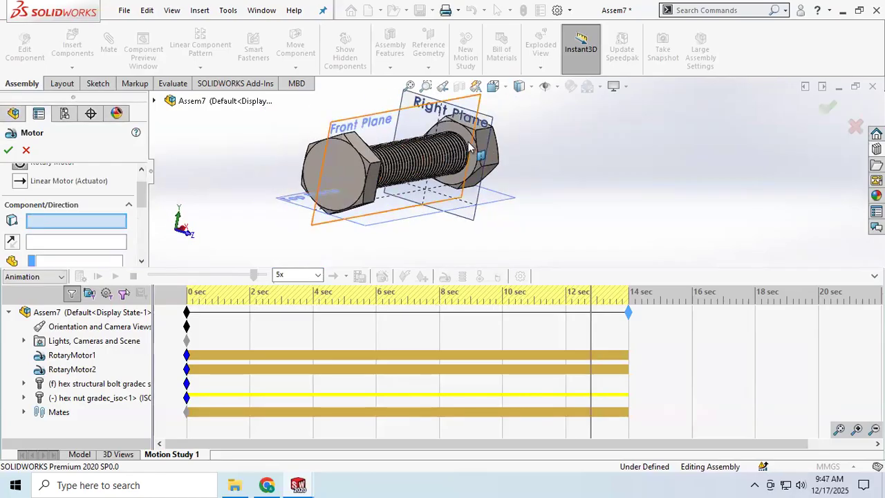
left_click(474, 164)
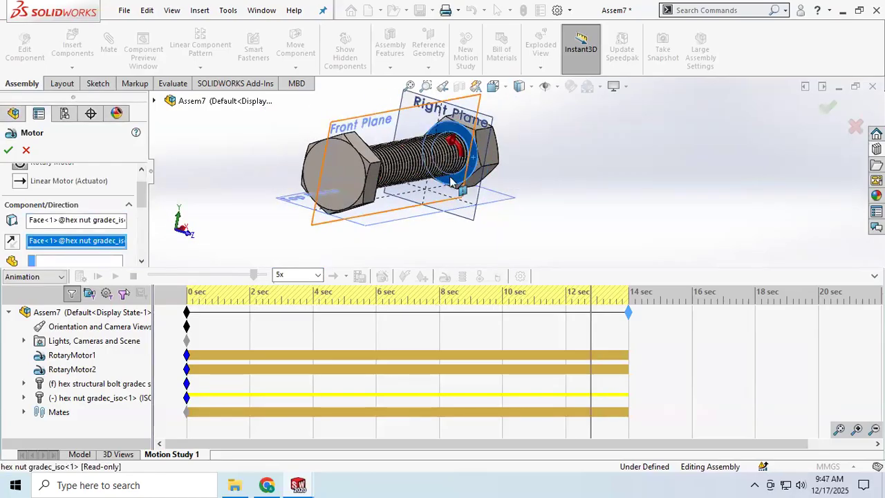
middle_click_drag(279, 220, 228, 221)
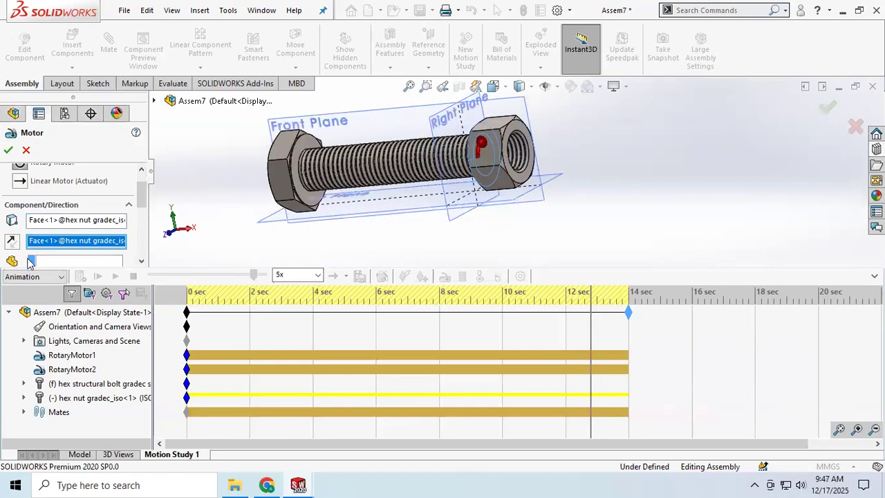
left_click(9, 151)
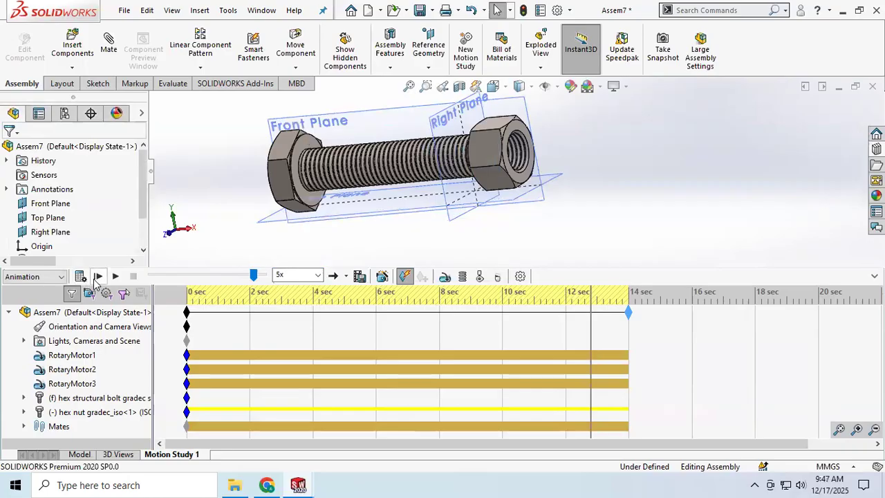
left_click(98, 277)
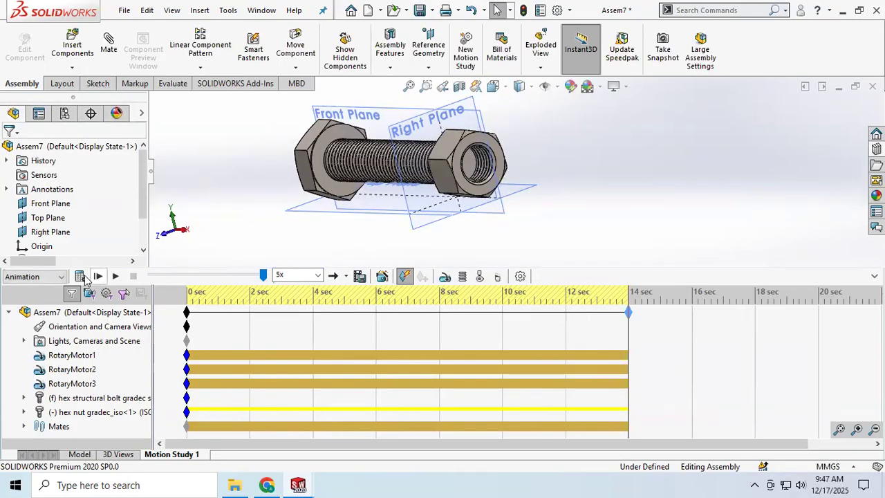
Add a fourth rotary motor to the nut's outer end face and play the animation from the start
left_click(445, 277)
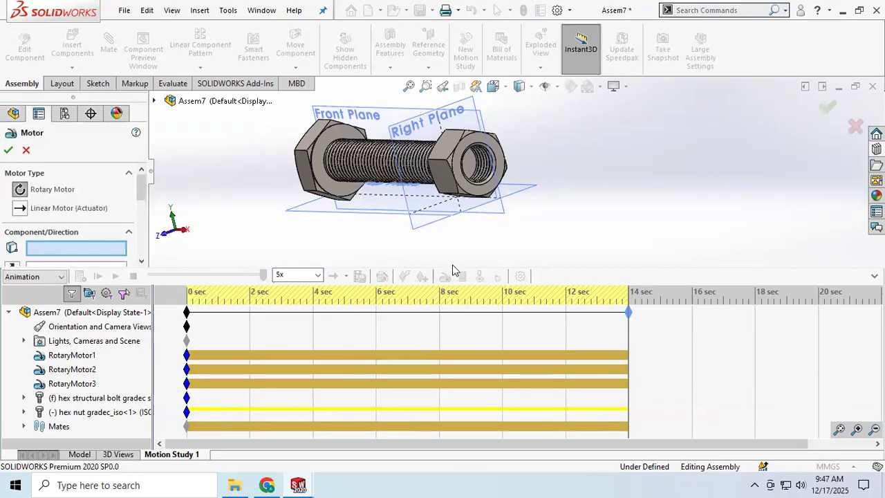
left_click(458, 173)
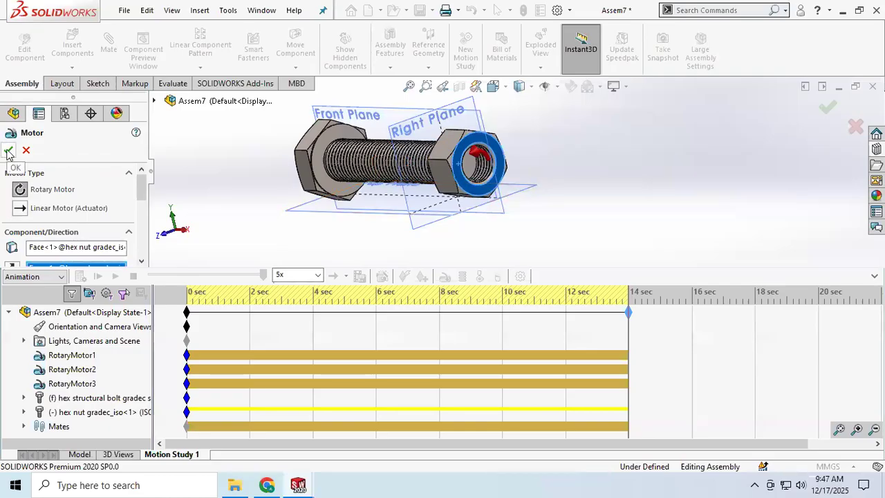
scroll(68, 223, "down", 1)
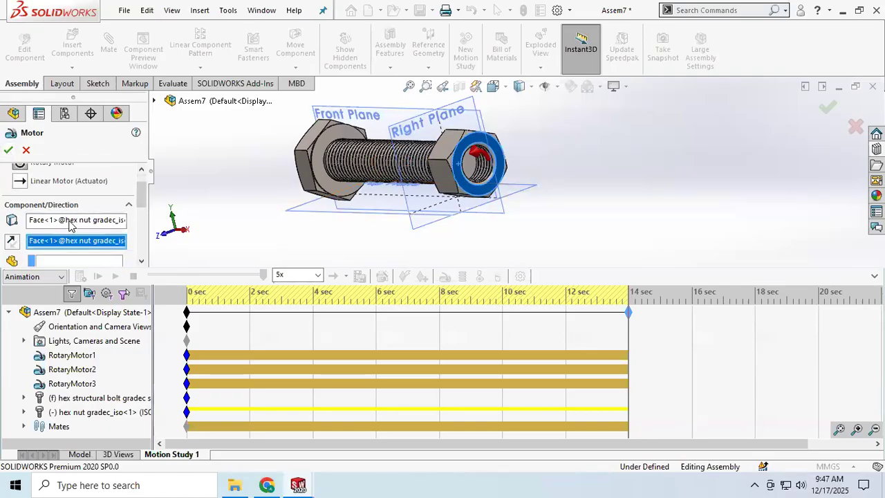
left_click_drag(140, 204, 153, 172)
left_click(9, 151)
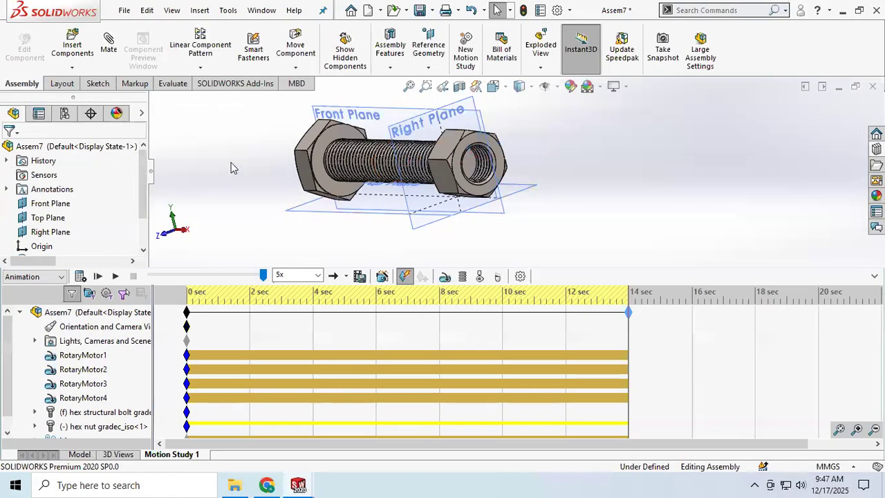
left_click(98, 277)
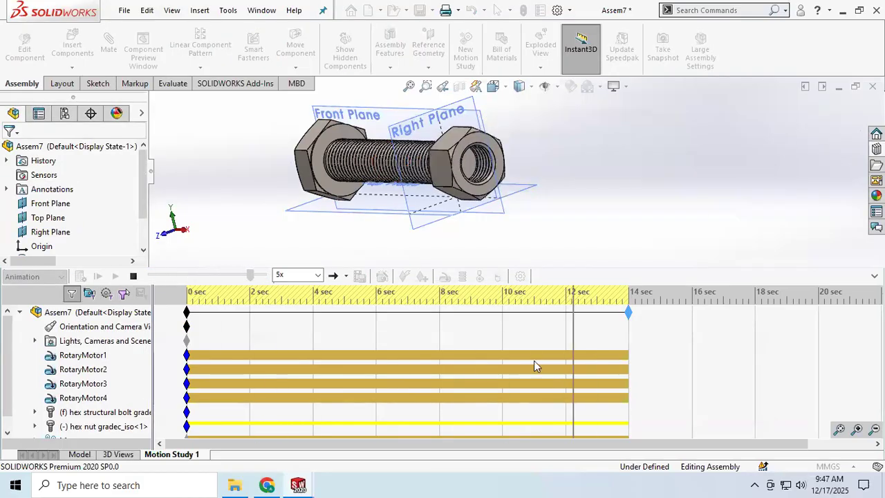
Return from the motion study to the assembly model and turn the nut on the bolt's thread by hand
left_click(80, 454)
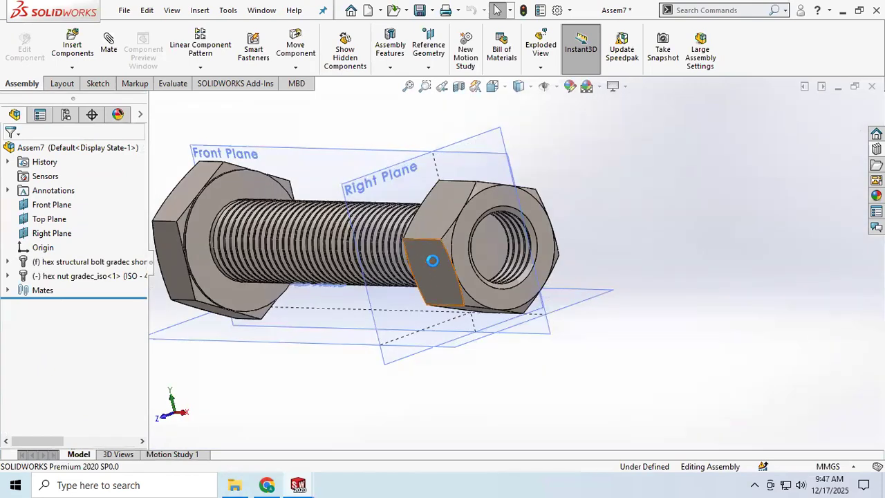
left_click_drag(434, 249, 646, 290)
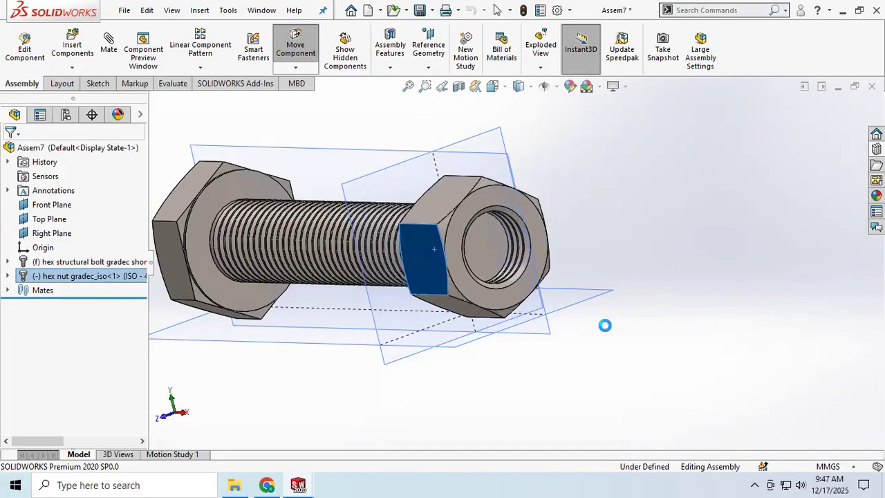
left_click_drag(676, 294, 131, 419)
left_click(235, 385)
middle_click_drag(236, 389, 239, 384)
Try to add a Free width mate using the bolt's end face and head underside as width references and the nut's outer face as tab
left_click(108, 43)
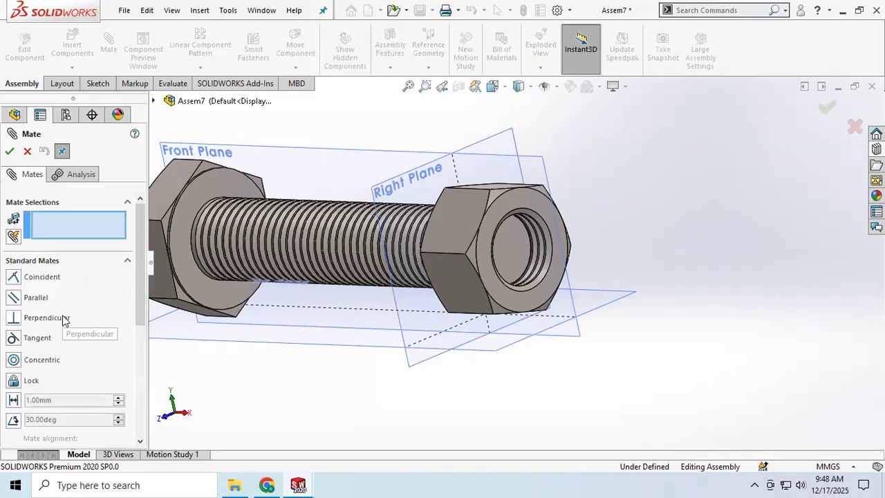
left_click(127, 261)
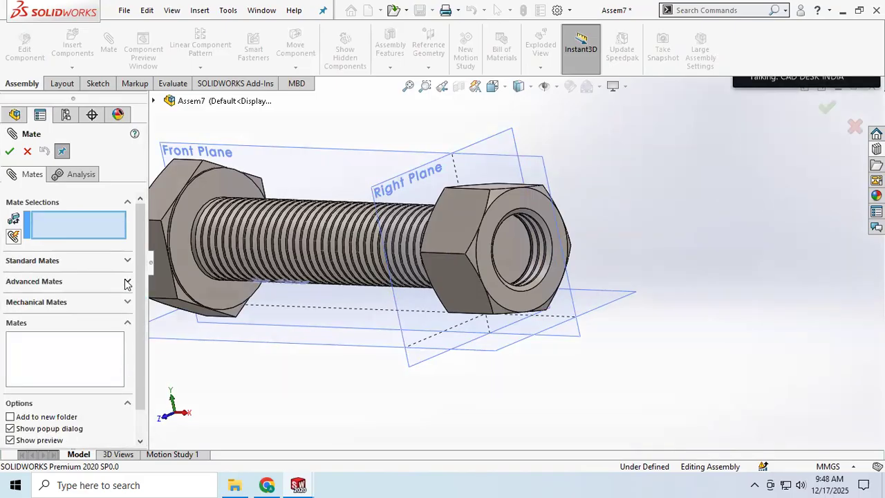
left_click(128, 282)
left_click(33, 334)
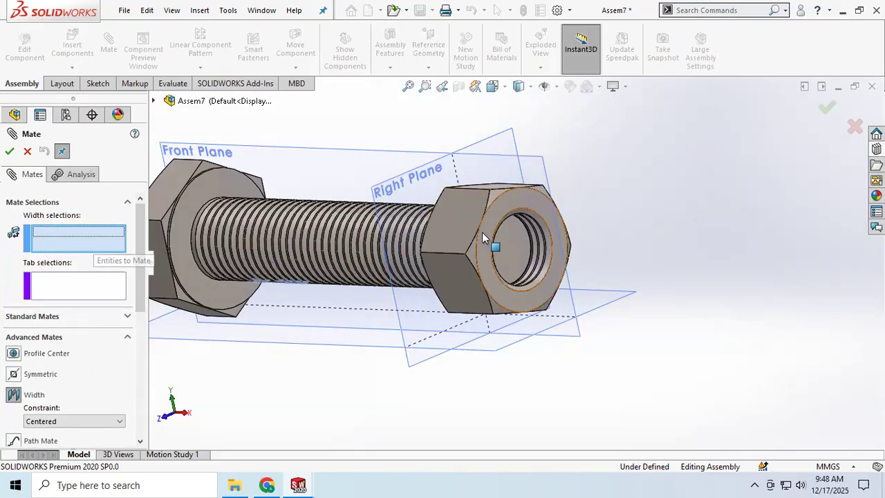
left_click(516, 253)
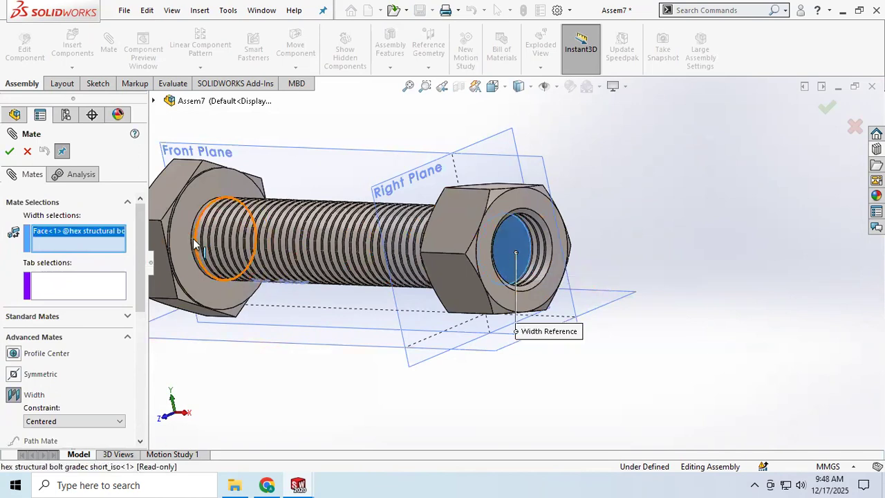
left_click(191, 264)
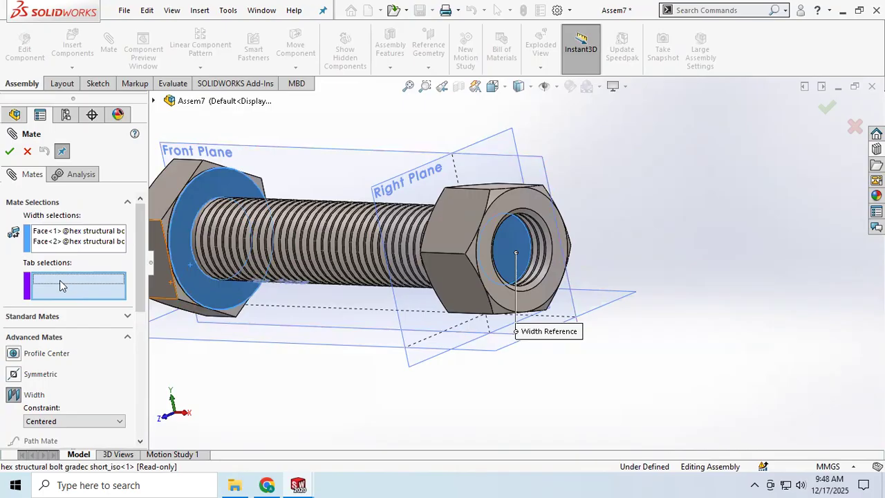
left_click(483, 255)
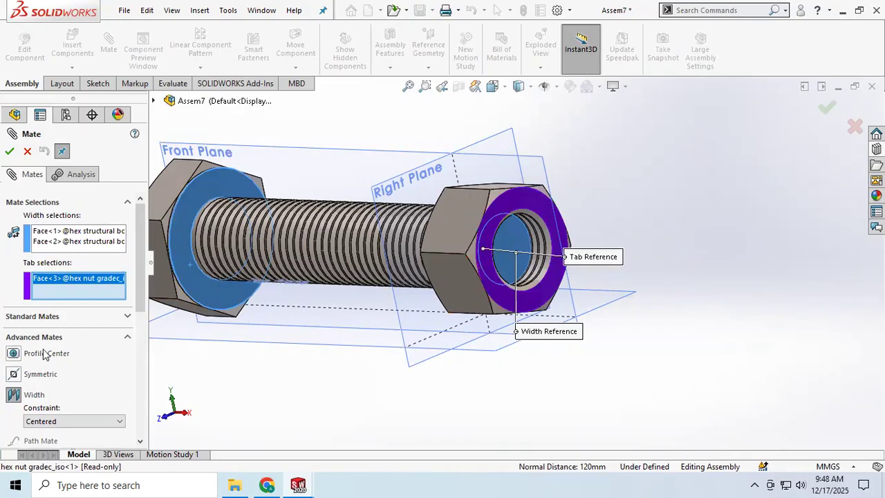
scroll(60, 357, "down", 2)
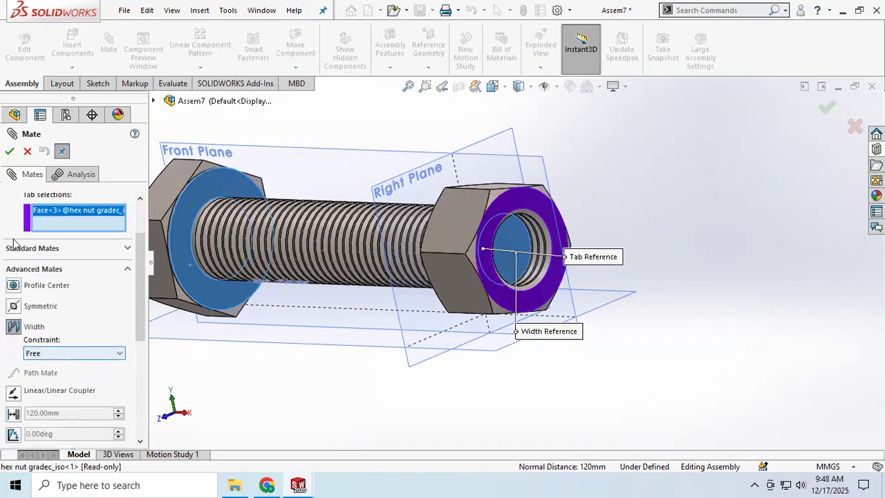
left_click(10, 152)
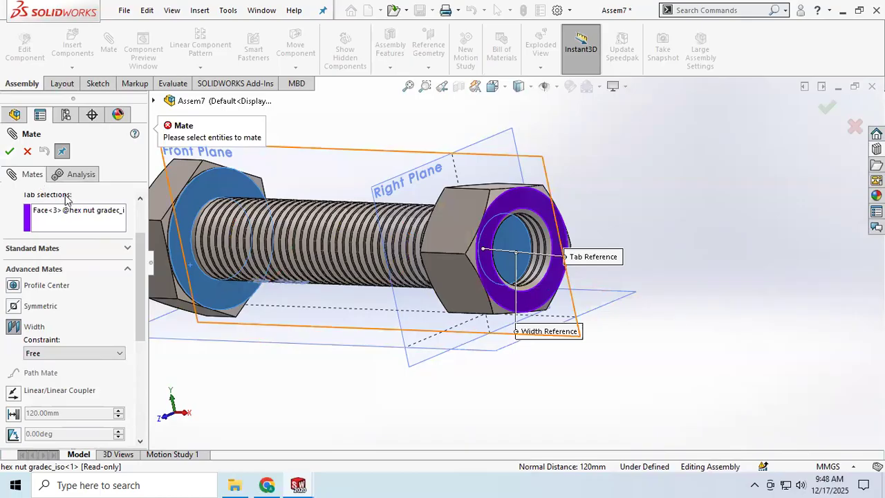
Switch the width mate's constraint to Centered and abandon the mate
scroll(67, 200, "up", 2)
scroll(83, 320, "down", 4)
left_click(83, 285)
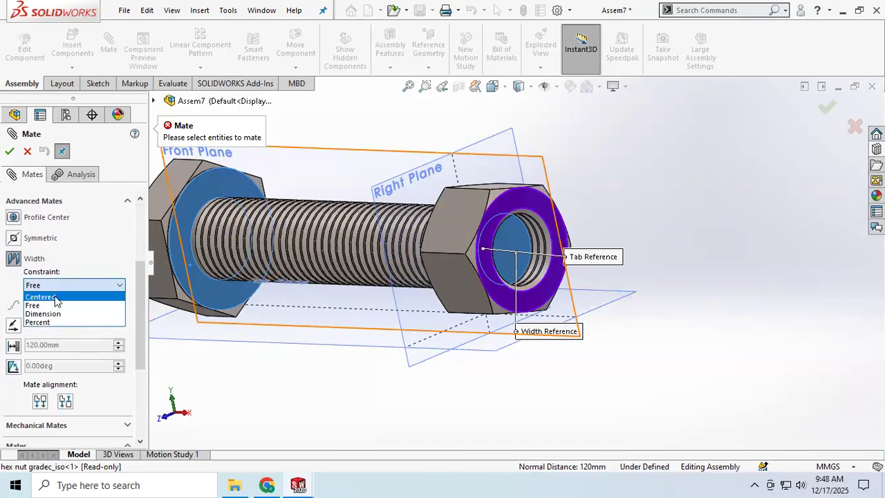
left_click(56, 298)
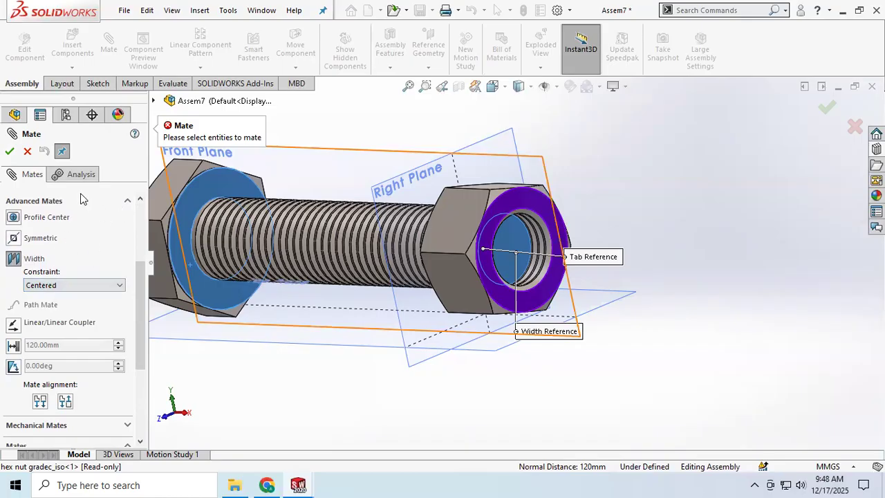
left_click(27, 151)
Turn the nut by its outer end face until it sits about flush with the bolt's free end, and deselect it
middle_click_drag(399, 362, 397, 389)
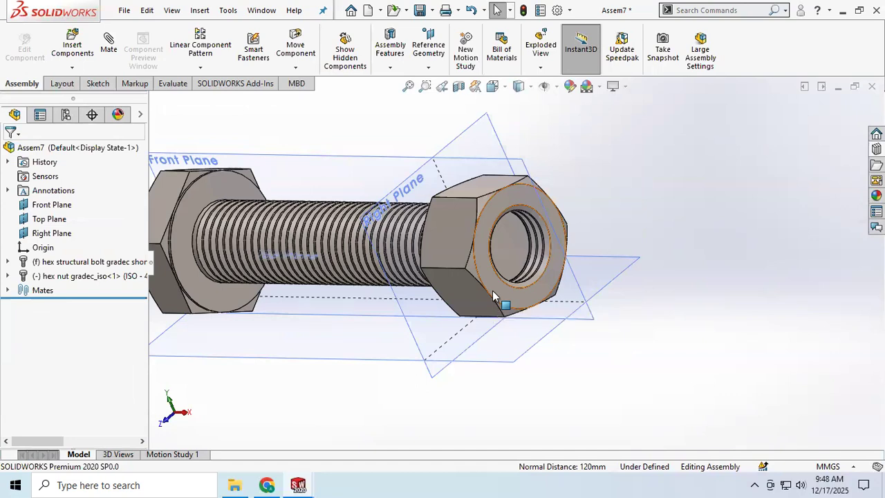
left_click(496, 294)
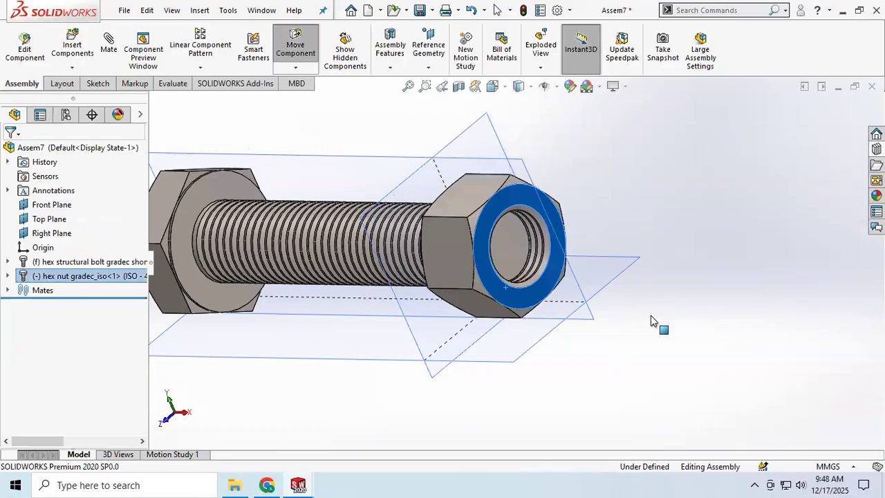
left_click_drag(617, 312, 353, 294)
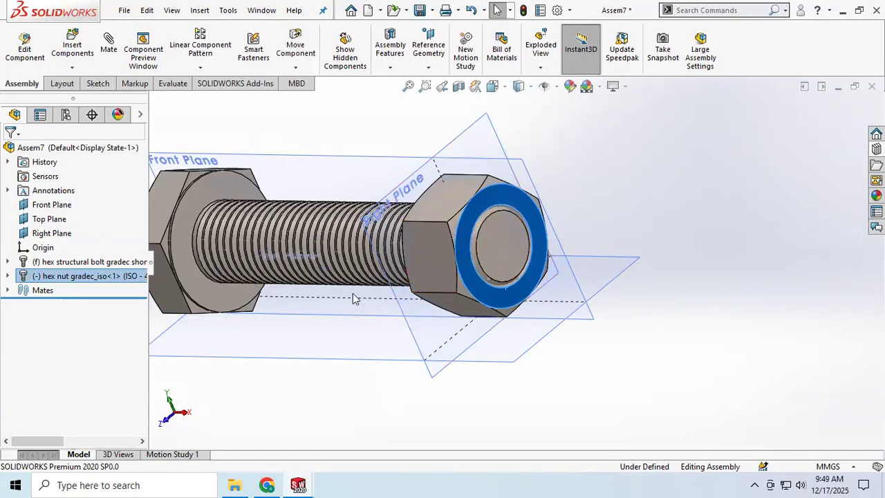
scroll(498, 197, "down", 3)
scroll(500, 192, "up", 5)
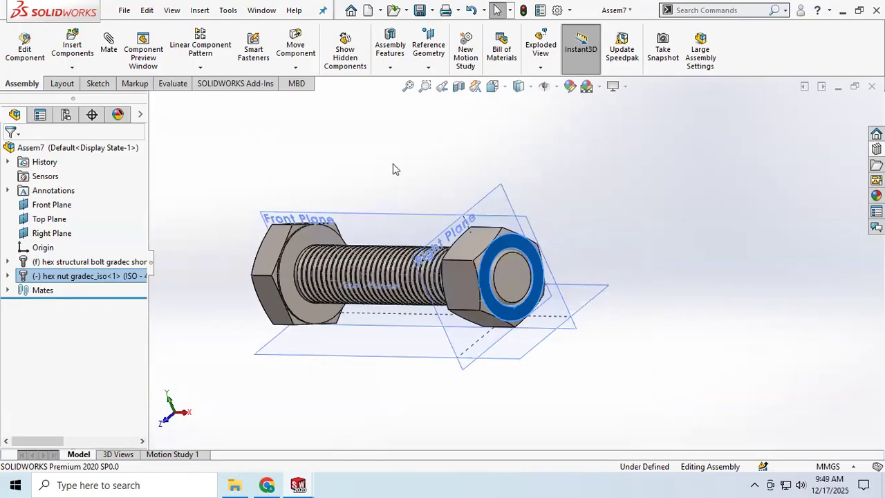
middle_click_drag(392, 163, 418, 159)
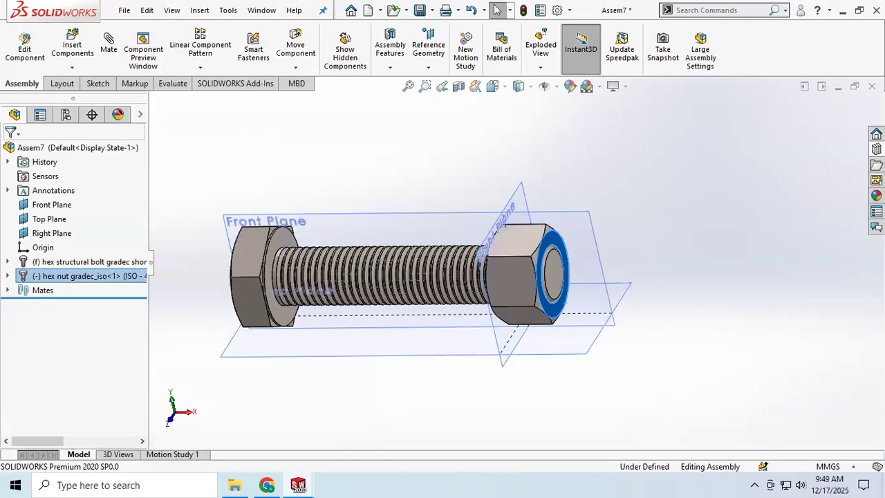
left_click(163, 320)
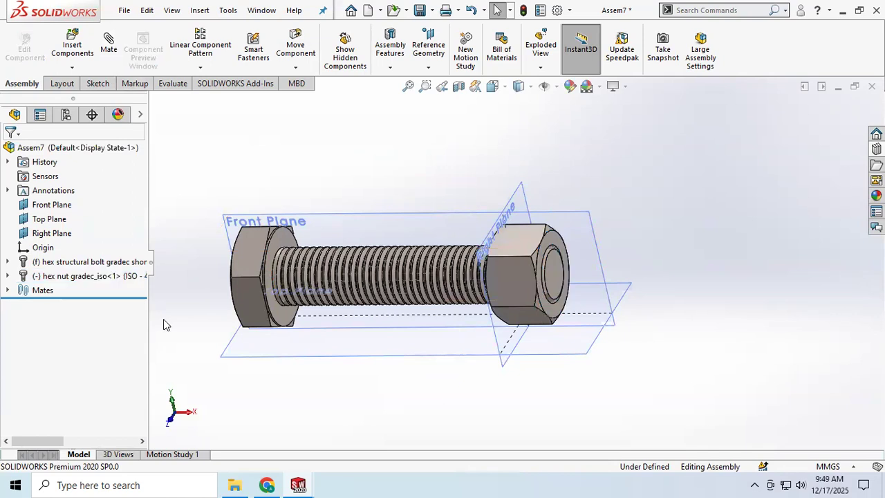
Review the available mechanical mate types, including Screw and Universal Joint, and leave the Mate command without adding one
left_click(107, 45)
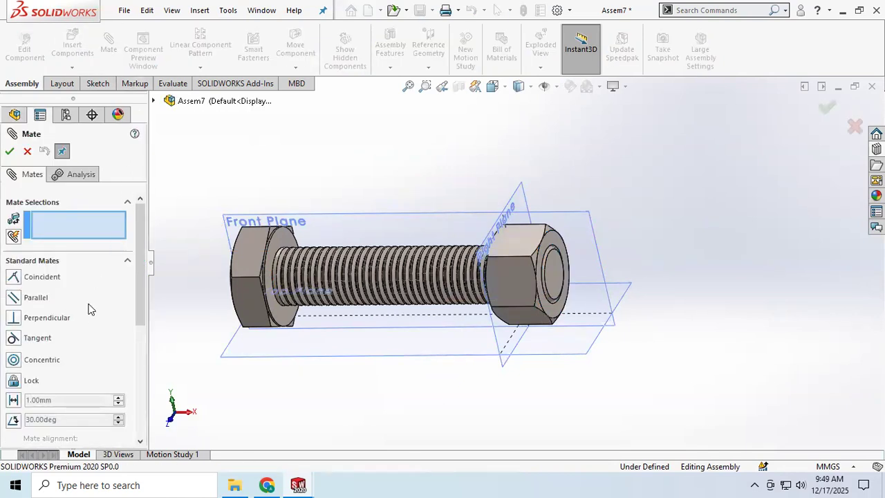
scroll(89, 309, "down", 5)
left_click(123, 271)
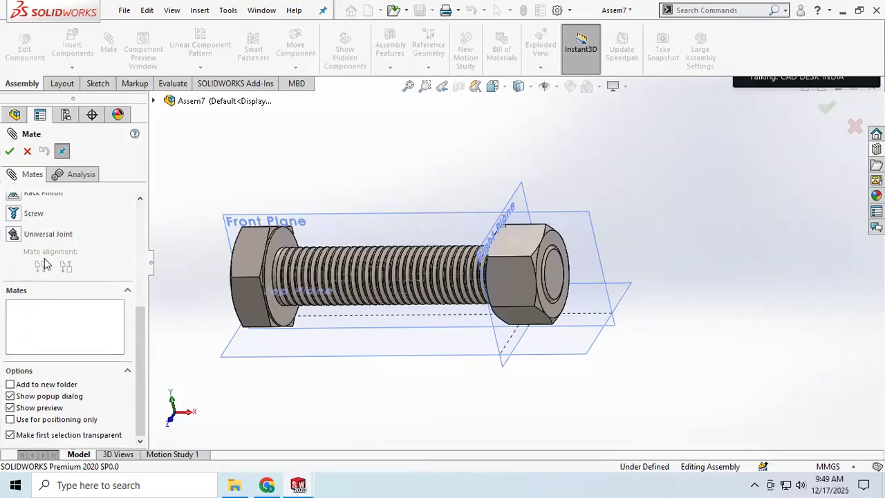
scroll(44, 263, "up", 2)
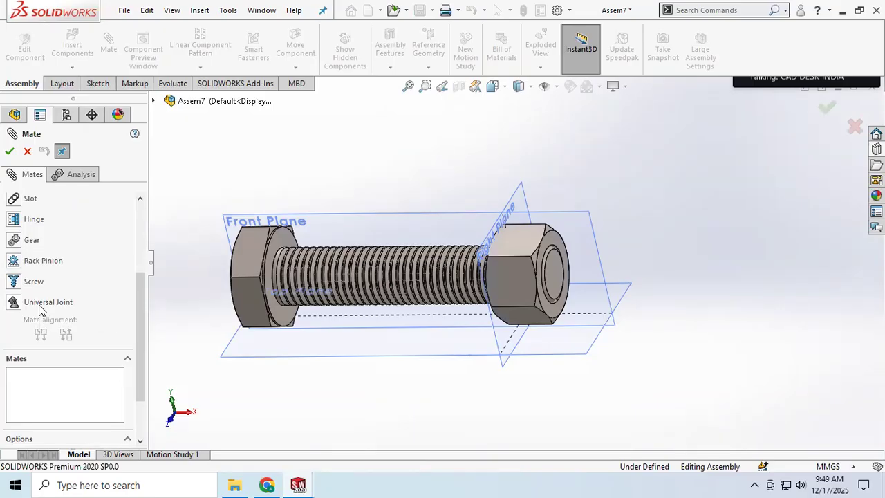
left_click(128, 11)
left_click(97, 166)
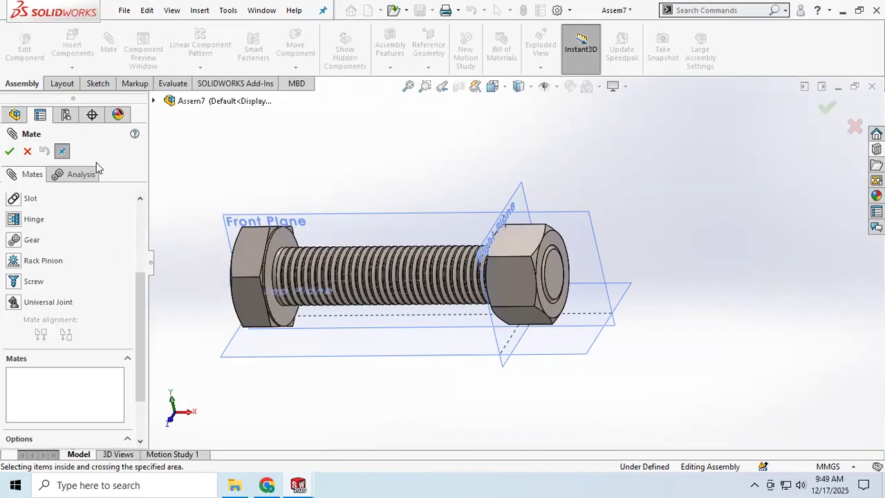
left_click(27, 151)
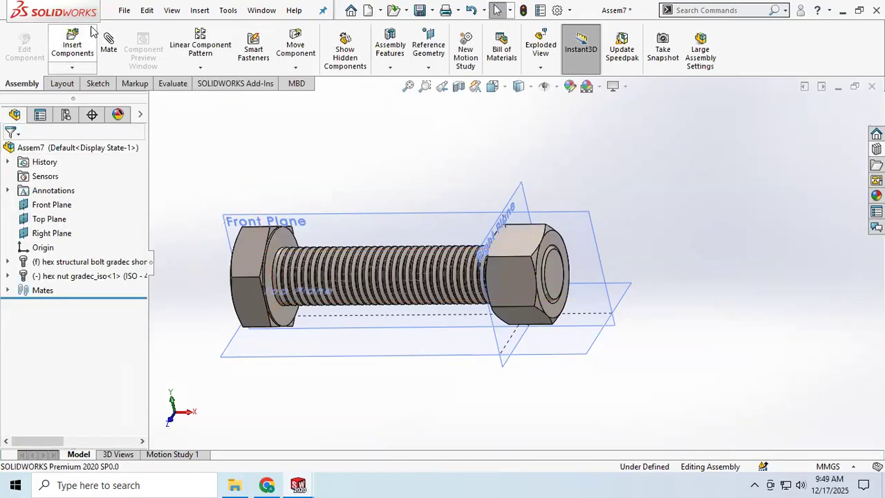
Create a new assembly document
left_click(121, 12)
mouse_move(125, 11)
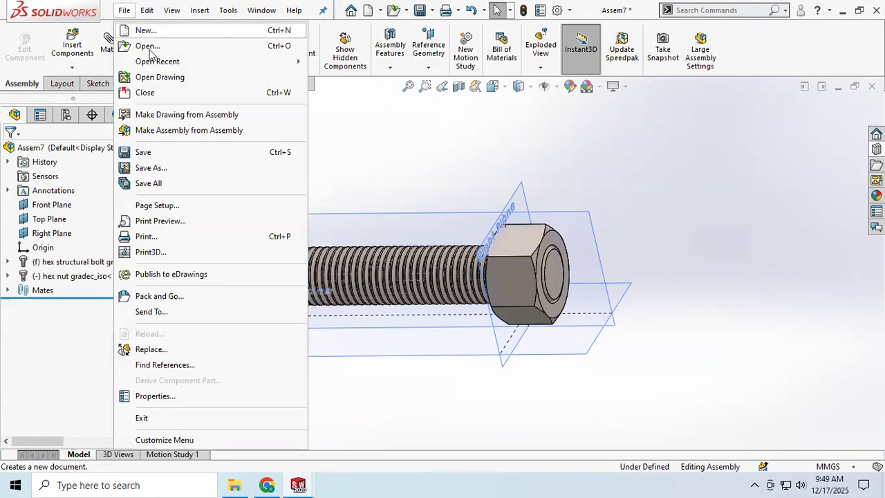
left_click(145, 31)
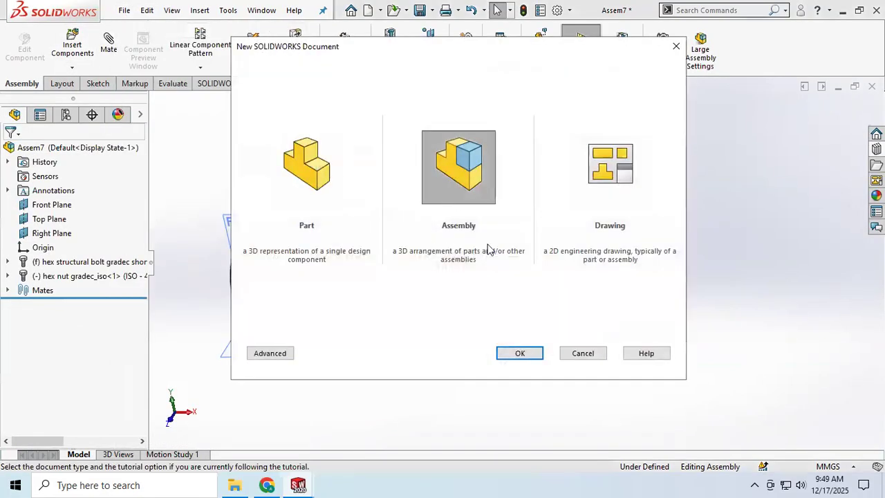
left_click(517, 353)
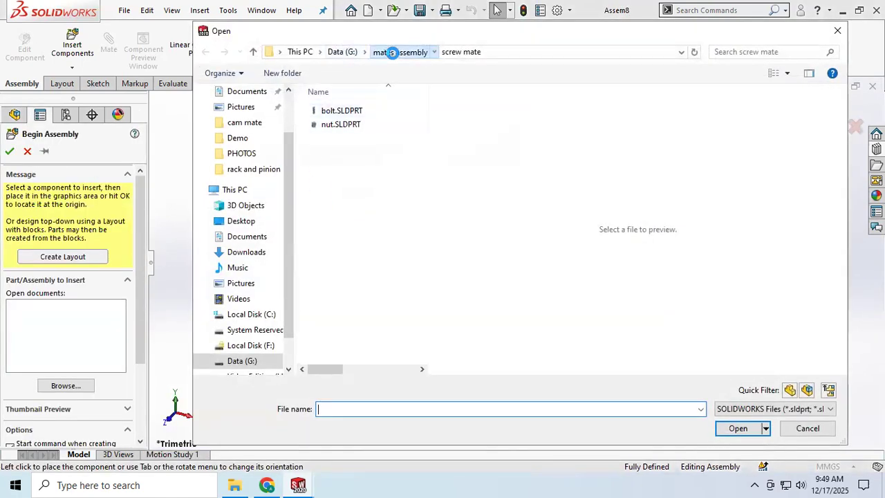
Load base1..SLDPRT and shaft1..SLDPRT from the universal joint folder as the components to insert
left_click(391, 52)
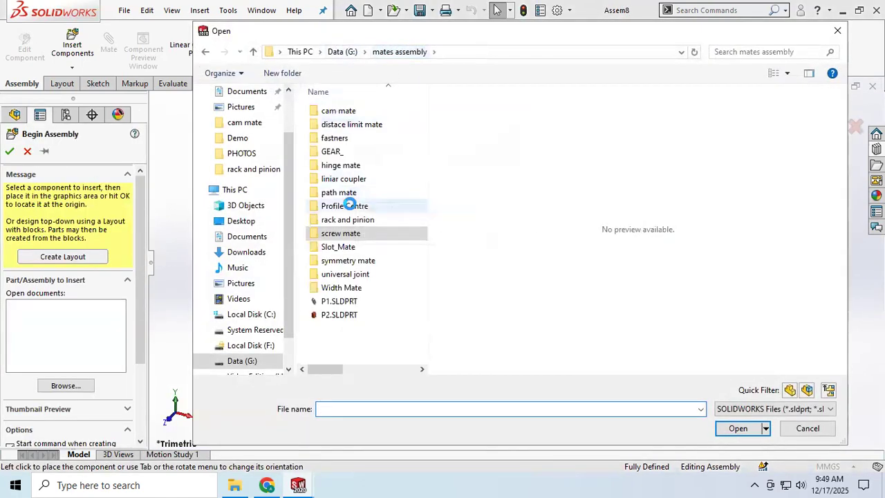
left_click(352, 274)
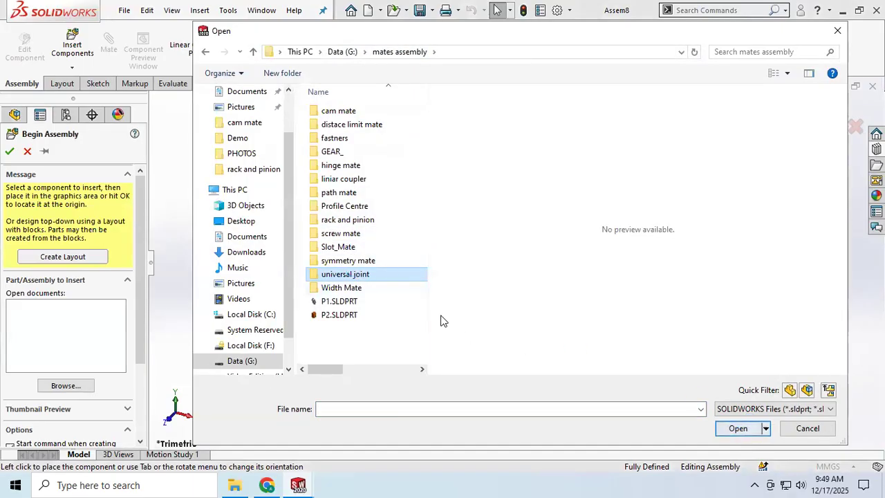
double_click(384, 274)
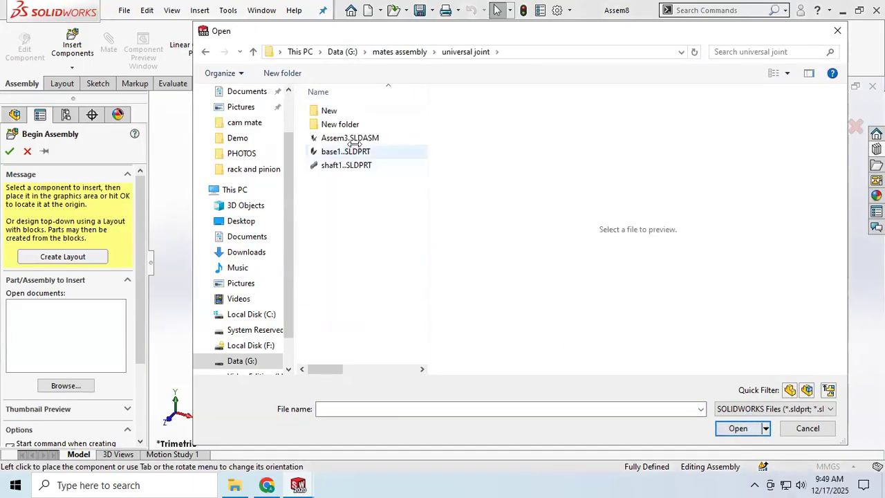
left_click(355, 147)
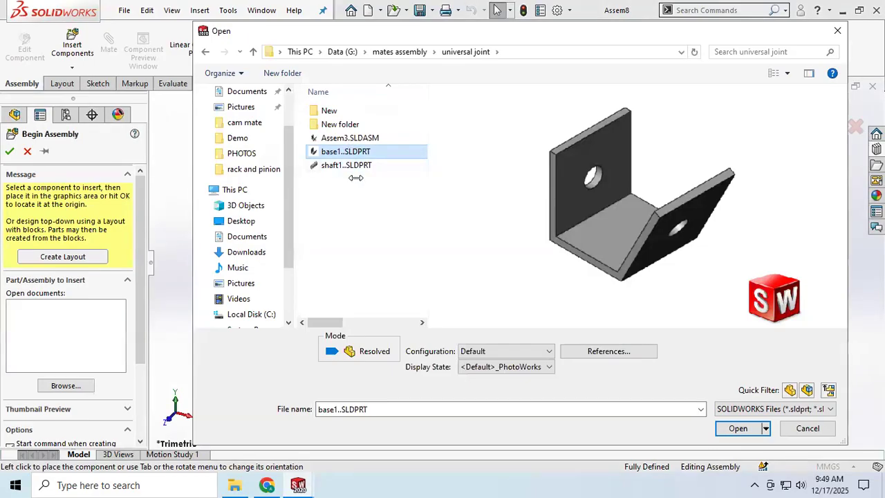
left_click(352, 166, "ctrl")
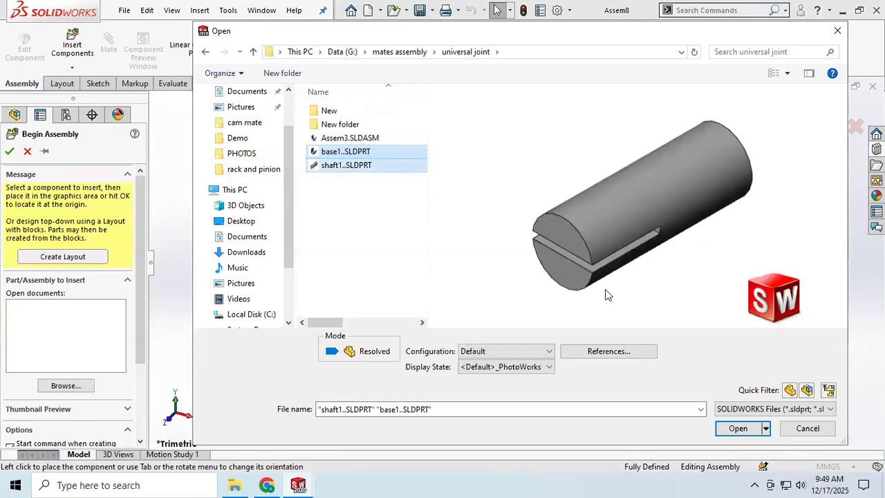
left_click(737, 429)
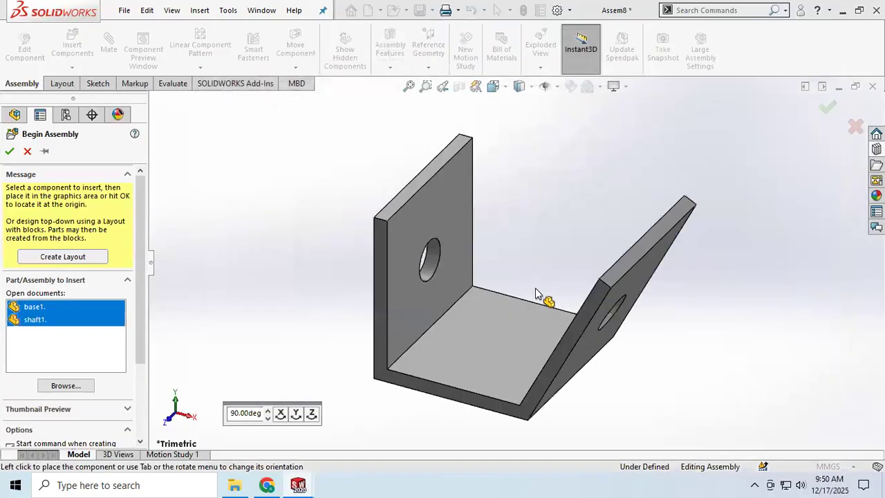
Place the base, rotate the shaft 90° about Y, and place it beside the base's slanted flange
left_click(570, 267)
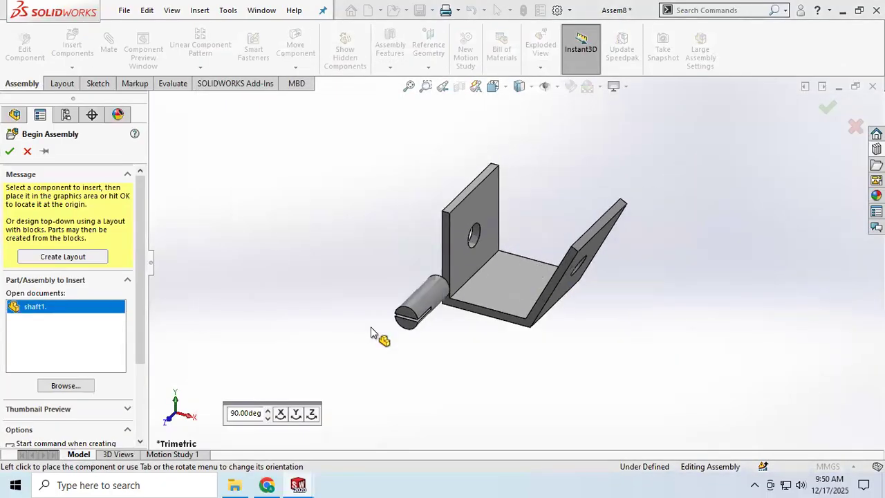
left_click(296, 414)
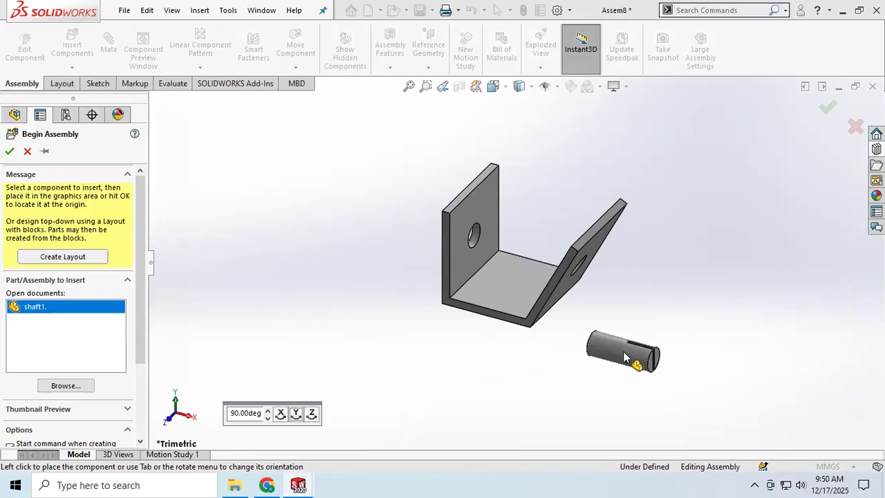
left_click(624, 356)
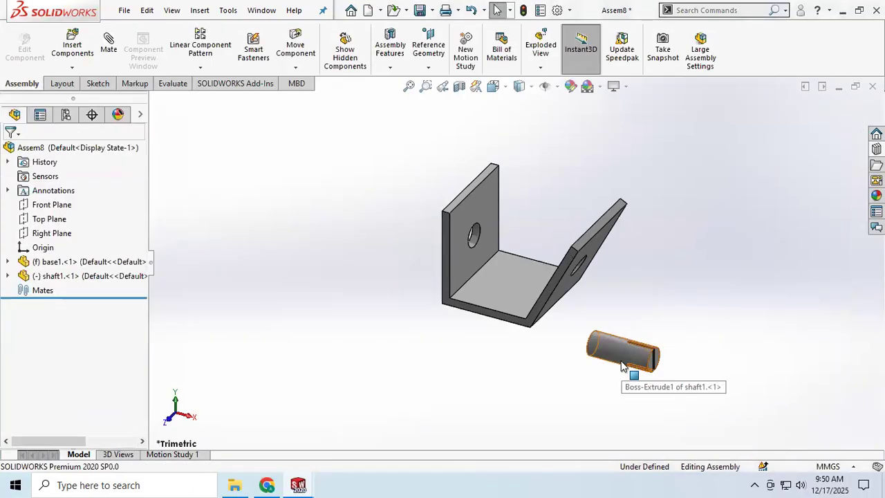
Copy the shaft to the opposite side of the base and rotate the copy so its slotted end faces away from the base
left_click_drag(621, 359, 345, 304, "ctrl")
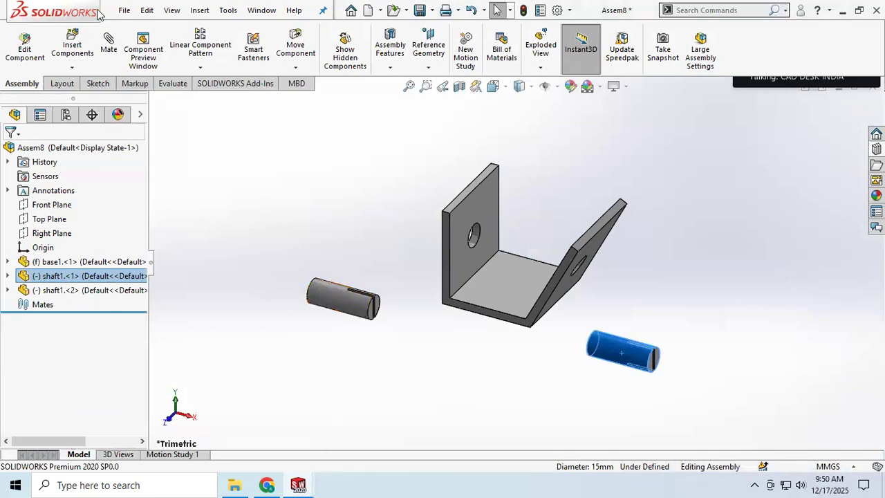
left_click(295, 68)
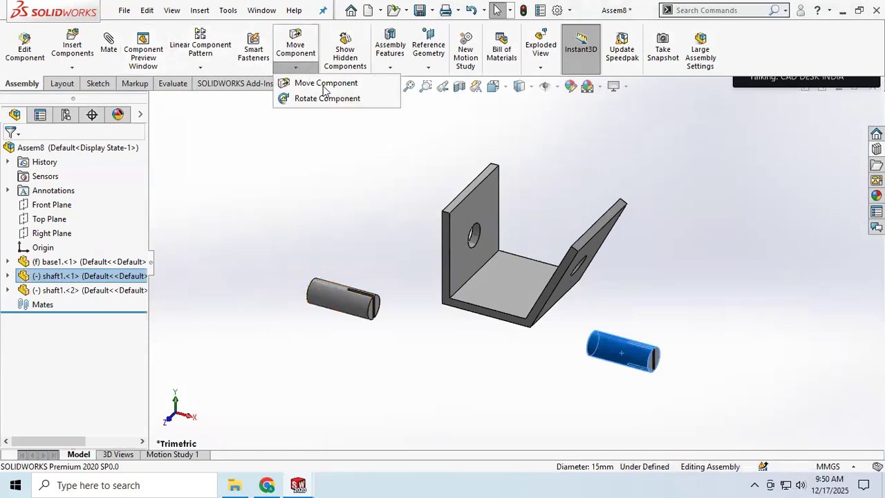
left_click(325, 98)
left_click_drag(354, 309, 183, 325)
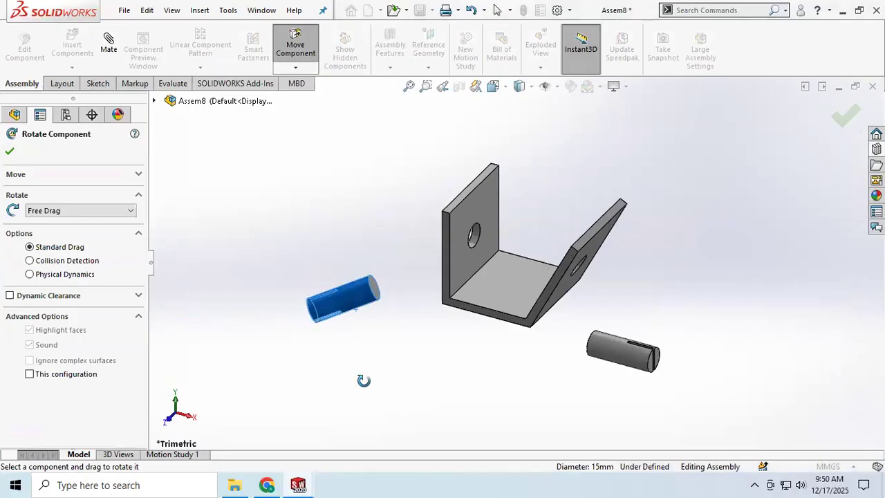
left_click(9, 150)
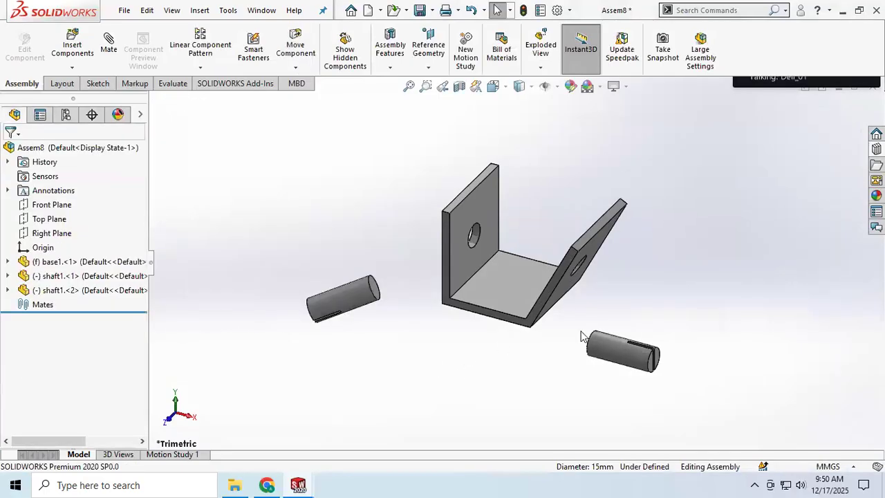
Add a concentric mate between the hole in the base's slanted flange and the first shaft's cylindrical face
middle_click_drag(585, 340, 569, 336)
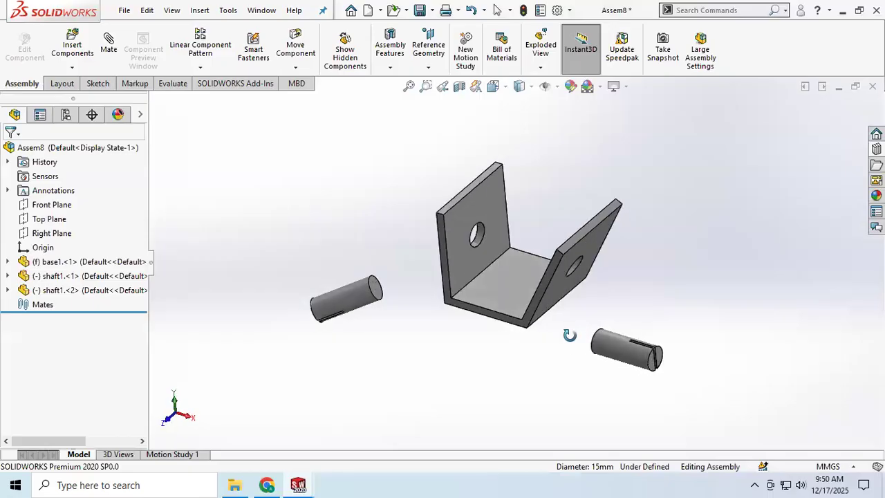
left_click(109, 43)
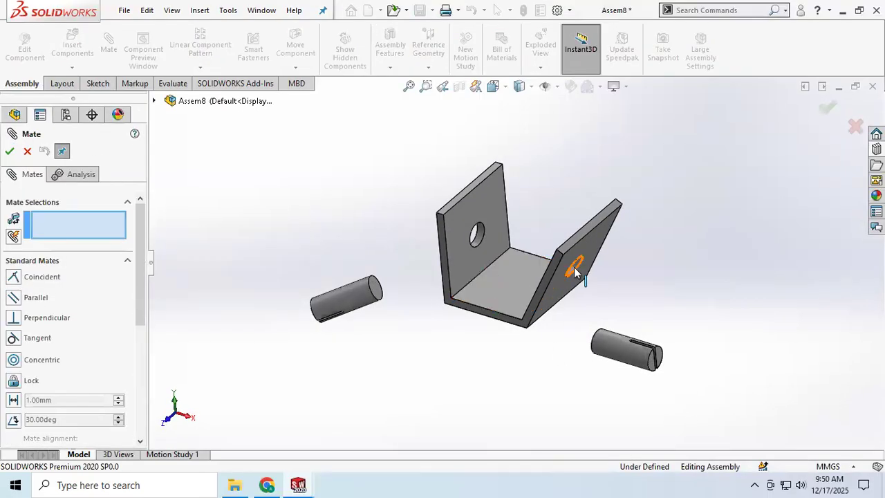
scroll(571, 266, "down", 5)
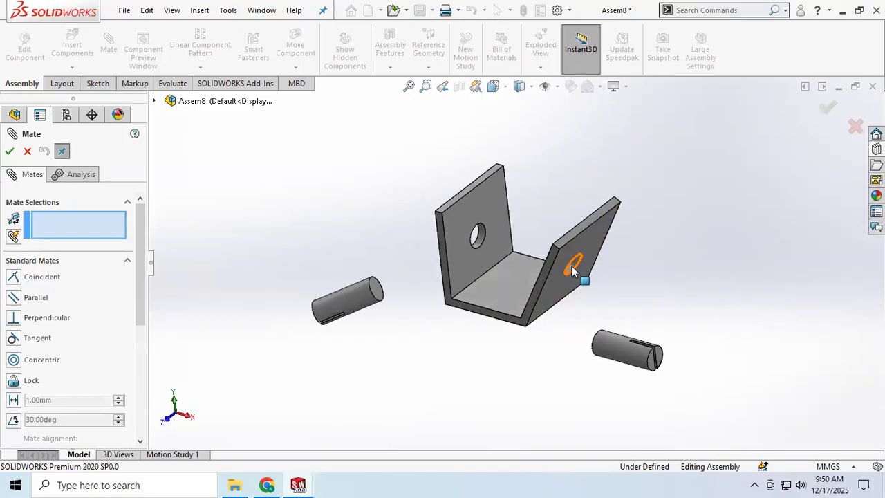
left_click(565, 259)
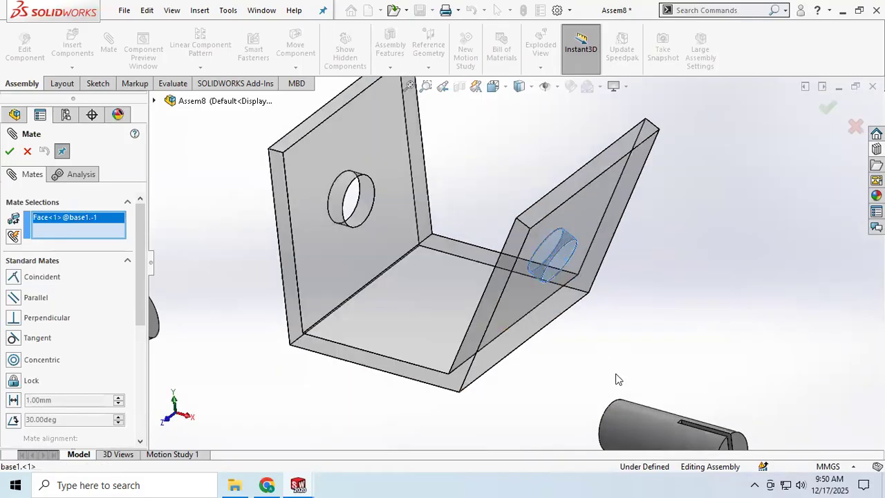
left_click(634, 426)
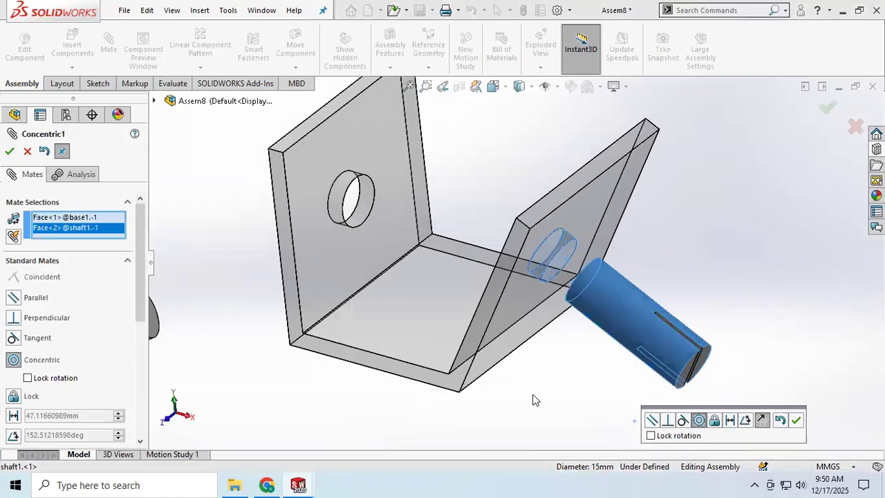
left_click(10, 151)
Make the first shaft's unslotted end face coincident with the slanted flange's inner face, and turn the shaft about its axis
middle_click_drag(548, 356, 530, 304)
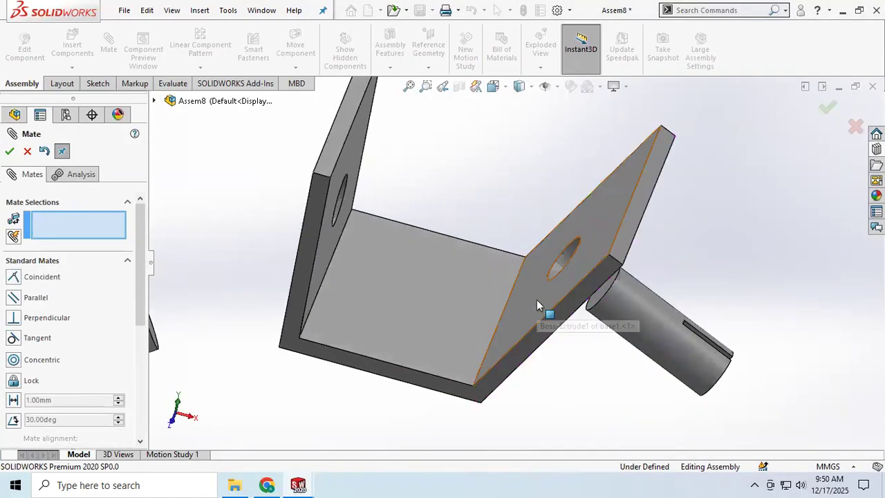
left_click(536, 300)
left_click(599, 302)
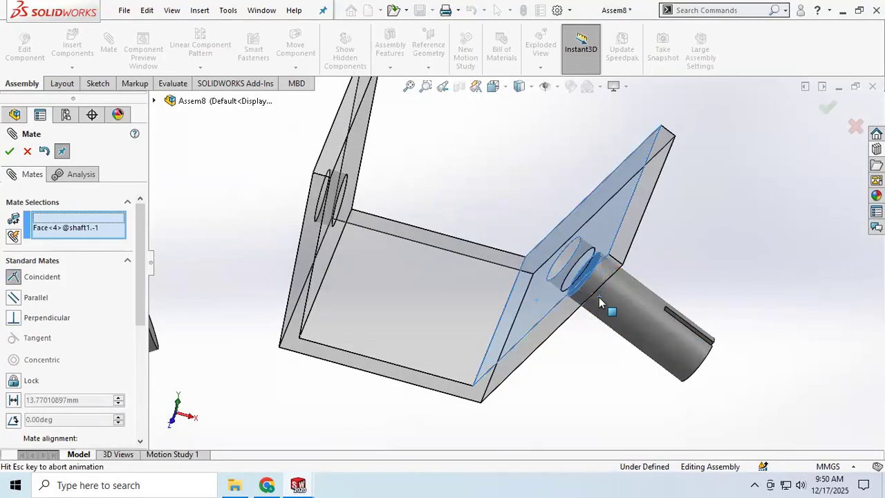
left_click(9, 151)
left_click(633, 320)
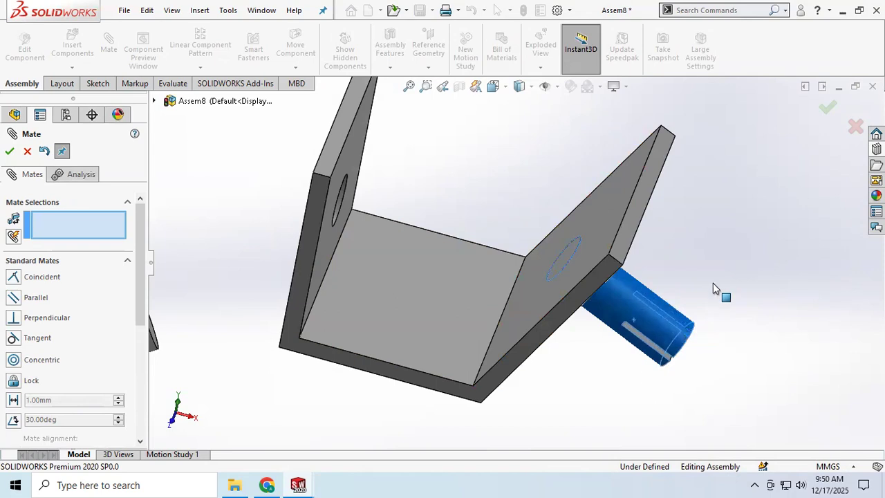
left_click(754, 396)
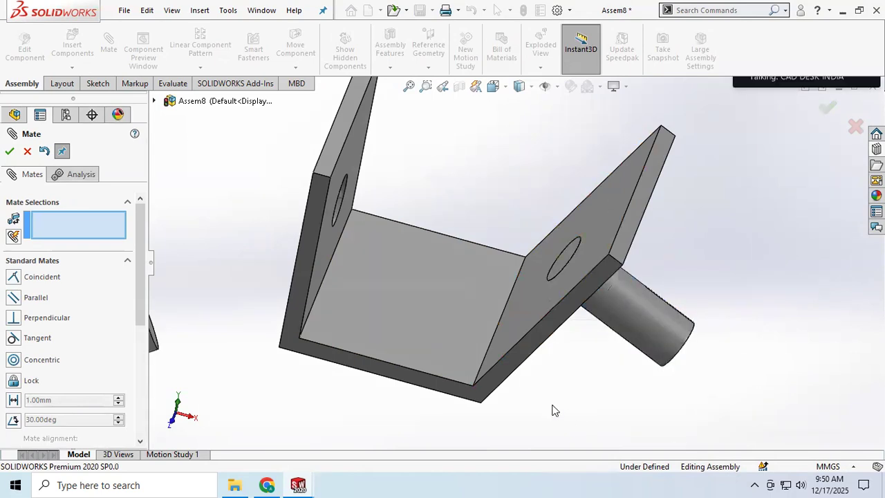
Add a concentric mate between the hole in the base's upright flange and the second shaft's cylindrical face
scroll(544, 407, "up", 3)
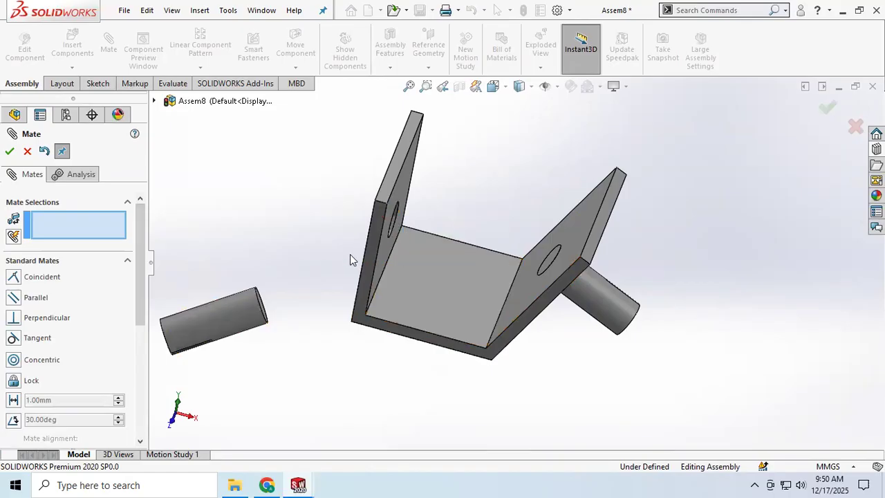
middle_click_drag(352, 257, 370, 278)
left_click(368, 219)
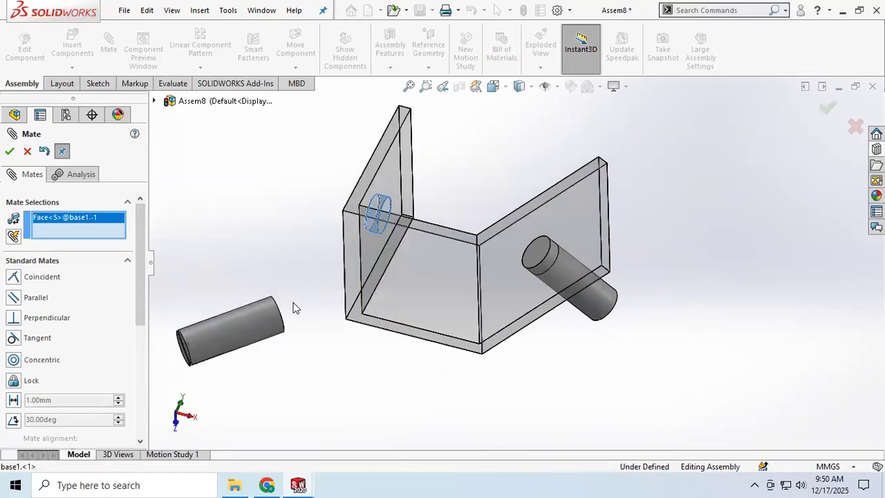
left_click(261, 319)
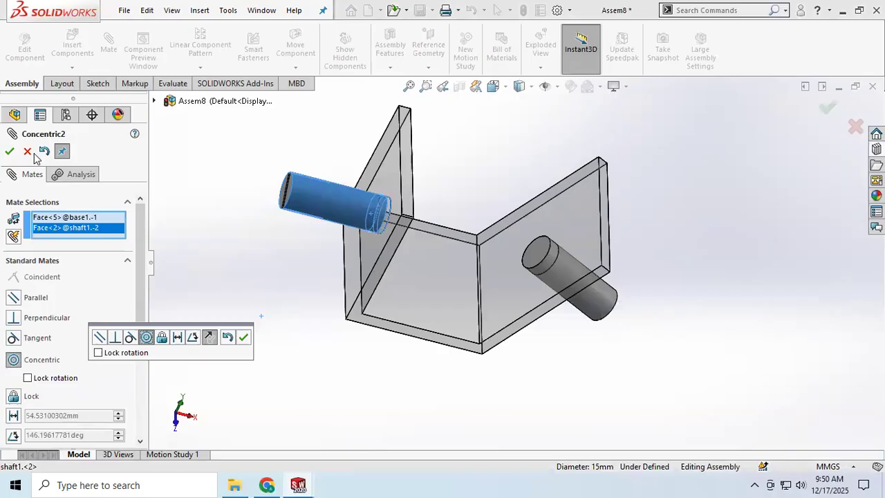
left_click(11, 151)
Make the second shaft's unslotted end face coincident with the upright flange's inner face
middle_click_drag(273, 253, 369, 247)
left_click(365, 238)
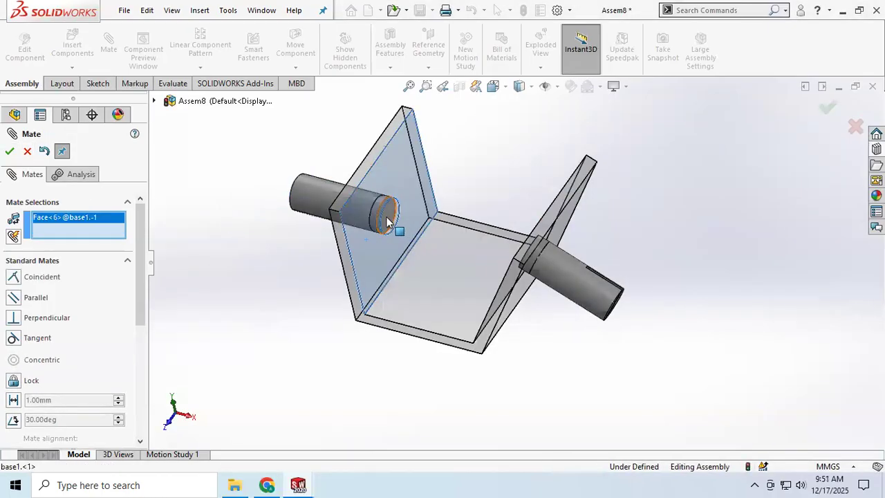
left_click(391, 221)
left_click(10, 151)
Turn each shaft about its own axis to check how the two rotate relative to each other
middle_click_drag(273, 265, 311, 288)
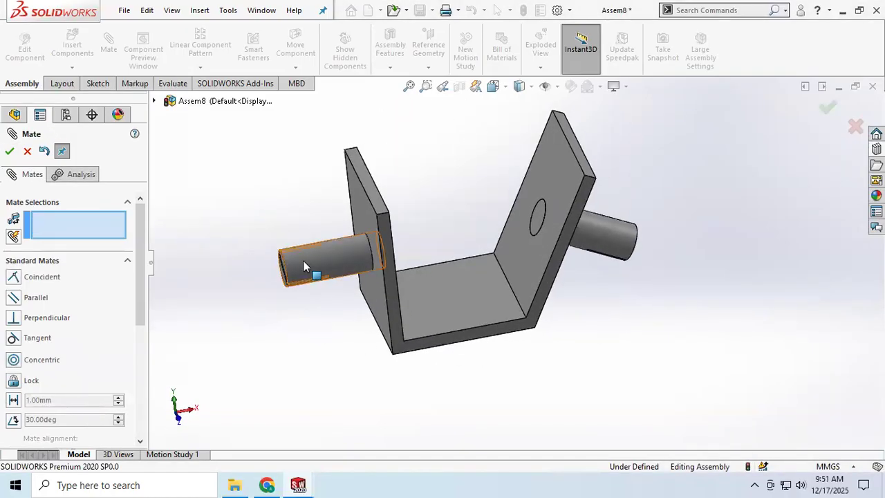
left_click(303, 261)
left_click_drag(310, 340, 393, 322)
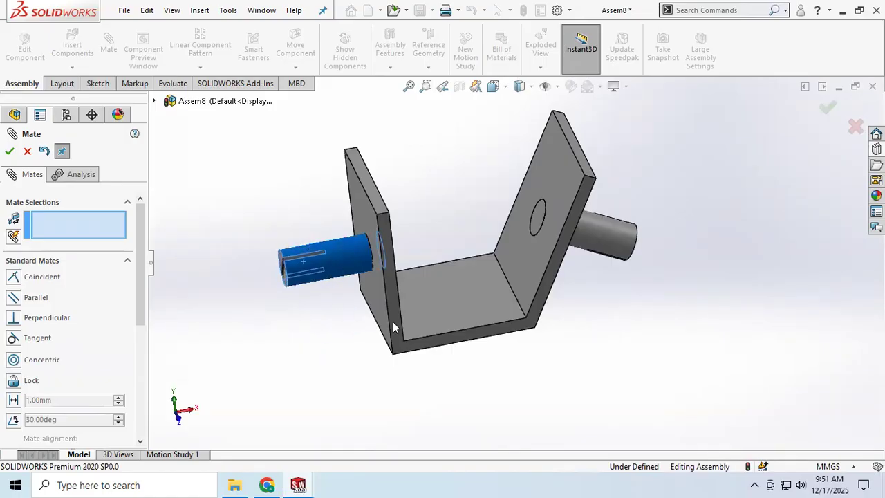
left_click_drag(606, 238, 599, 290)
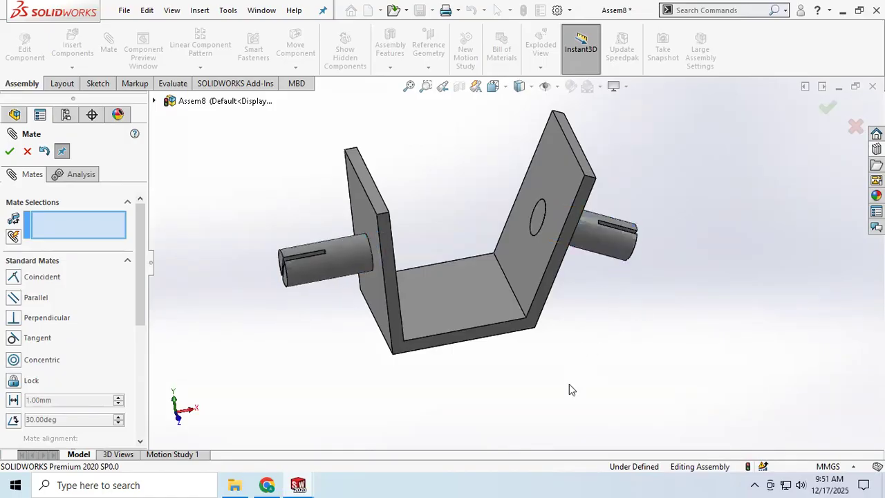
left_click_drag(329, 260, 322, 192)
left_click_drag(330, 247, 296, 243)
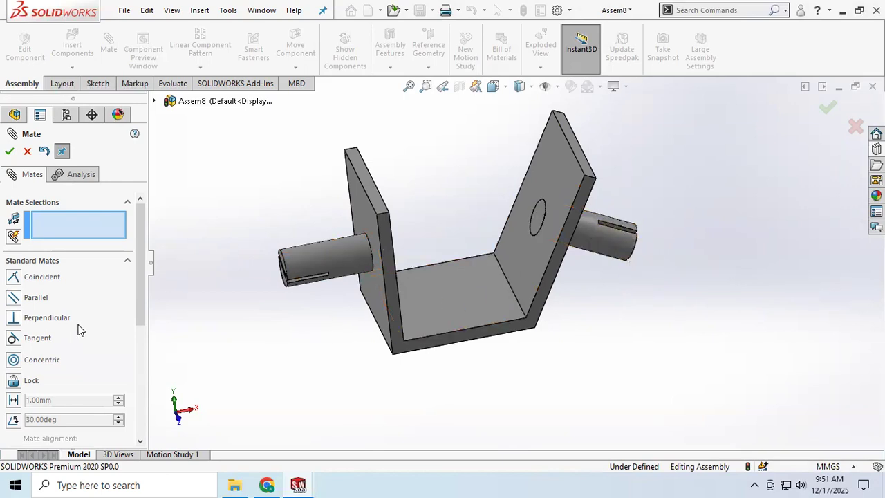
Add a Universal Joint mate between the cylindrical faces of the two shafts, without defining a joint point
left_click_drag(141, 287, 247, 339)
scroll(141, 316, "down", 3)
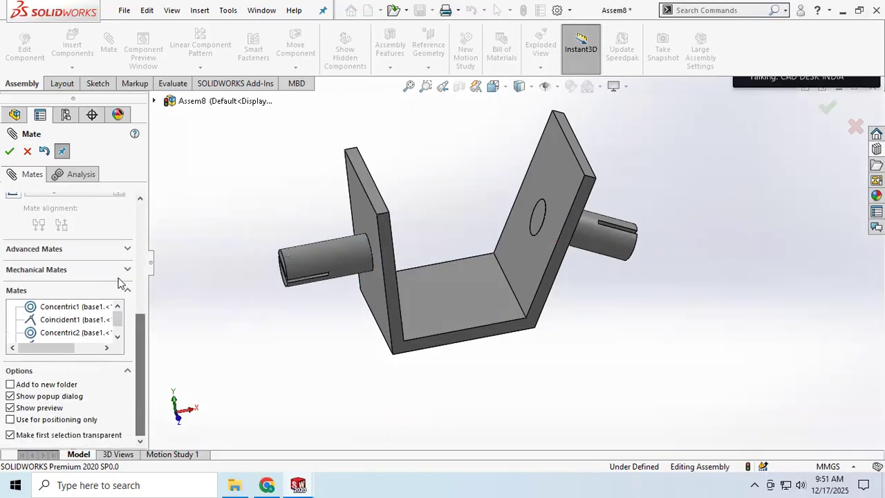
left_click(128, 271)
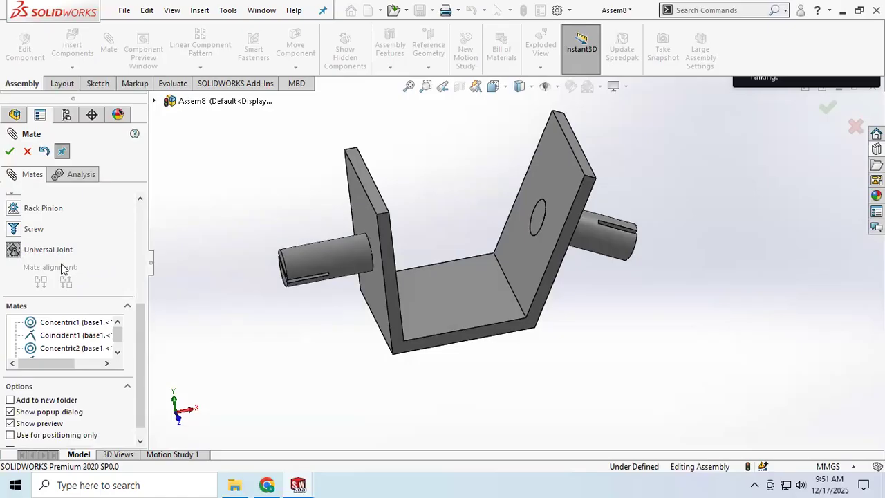
scroll(96, 252, "up", 2)
scroll(96, 255, "up", 4)
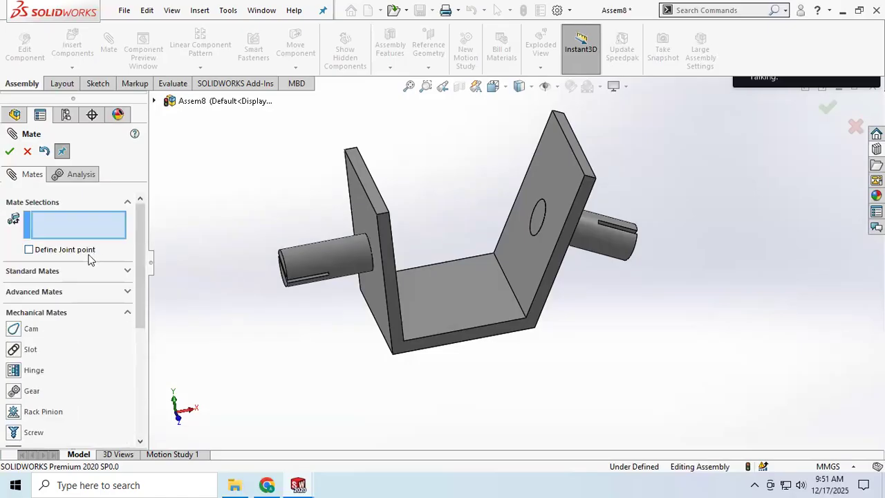
left_click(335, 262)
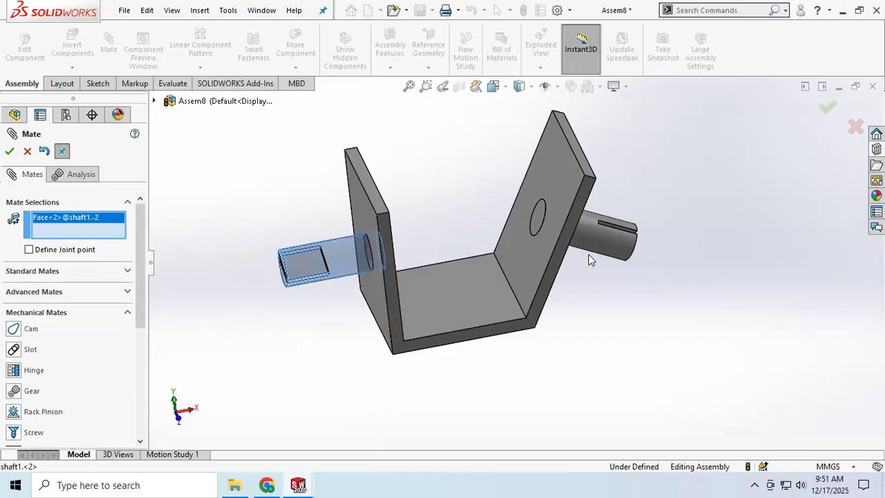
left_click(586, 232)
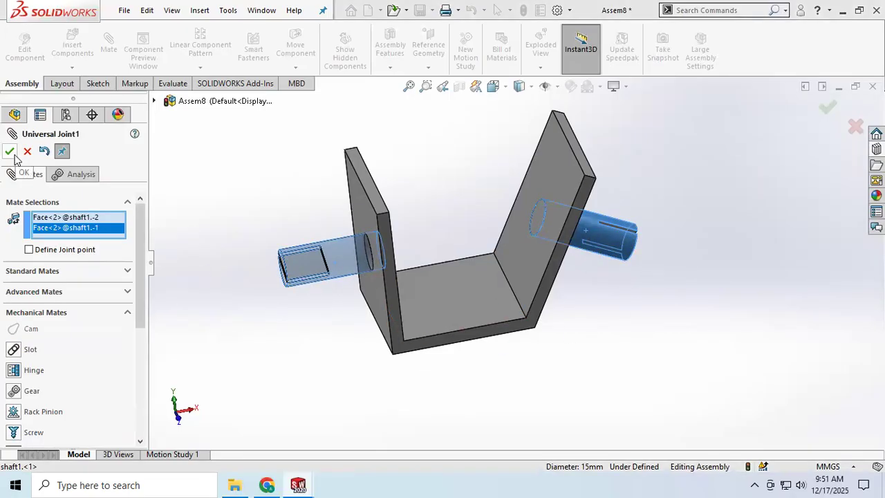
scroll(87, 336, "down", 5)
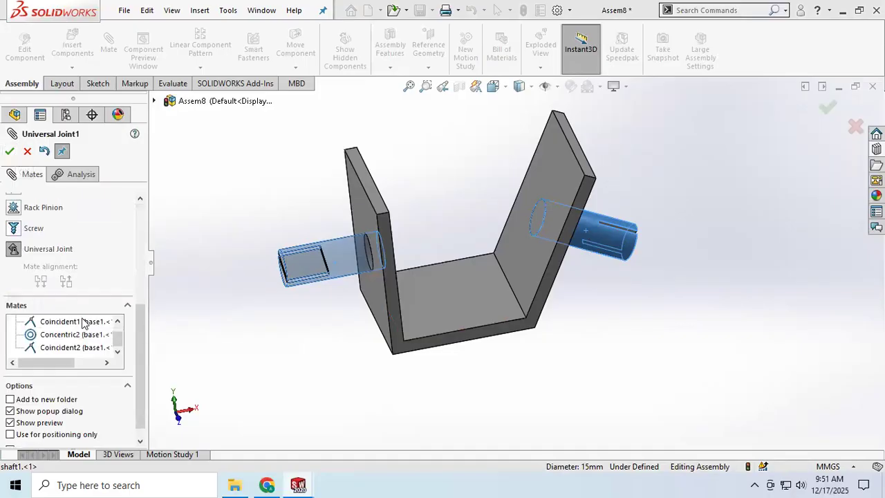
left_click(9, 151)
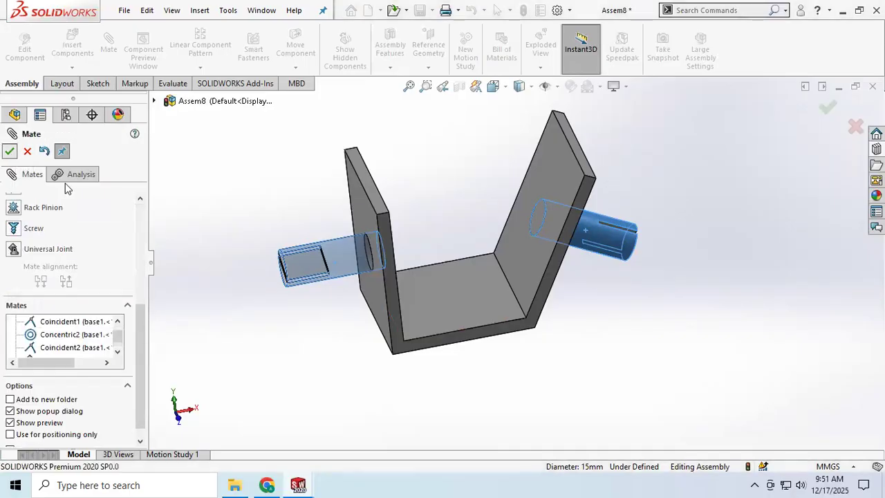
Turn both shafts about their axes to test how the Universal Joint mate transfers rotation between them
left_click(326, 255)
left_click_drag(354, 373, 353, 378)
left_click_drag(324, 247, 338, 284)
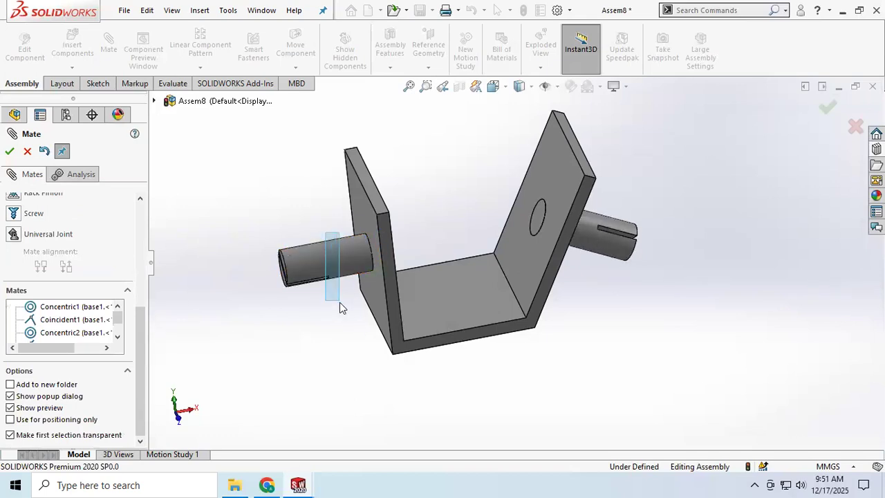
left_click_drag(338, 252, 346, 314)
left_click_drag(338, 277, 342, 290)
left_click_drag(593, 228, 598, 314)
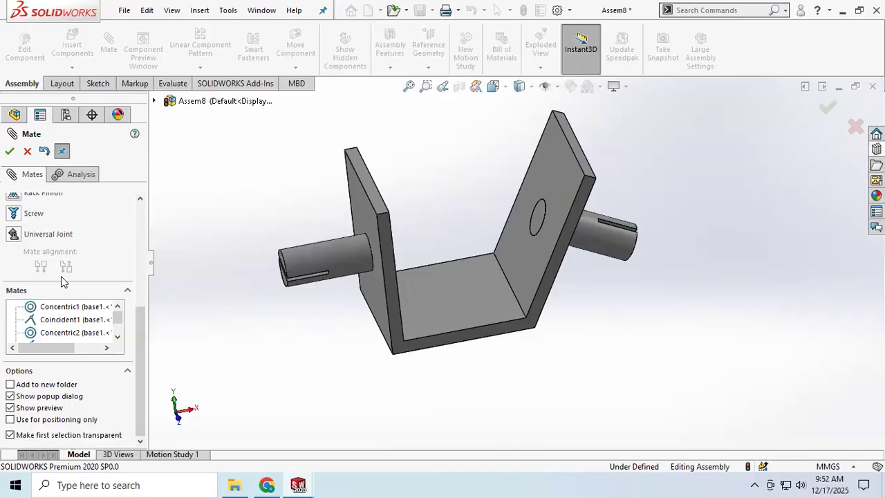
Review the list of mechanical mate types from Cam to Universal Joint and inspect the bracket with its two shafts
scroll(526, 212, "down", 2)
scroll(526, 219, "up", 3)
middle_click_drag(512, 219, 482, 255)
scroll(87, 260, "up", 3)
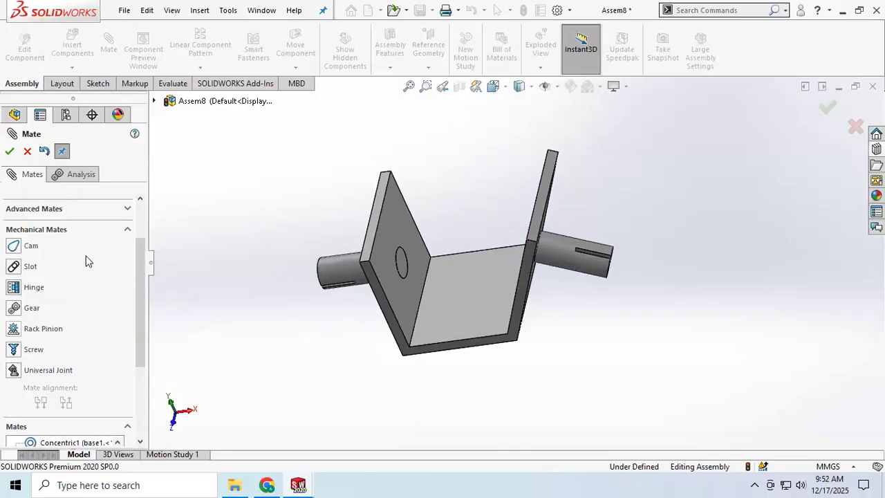
scroll(71, 290, "down", 3)
scroll(71, 291, "up", 3)
scroll(71, 286, "down", 3)
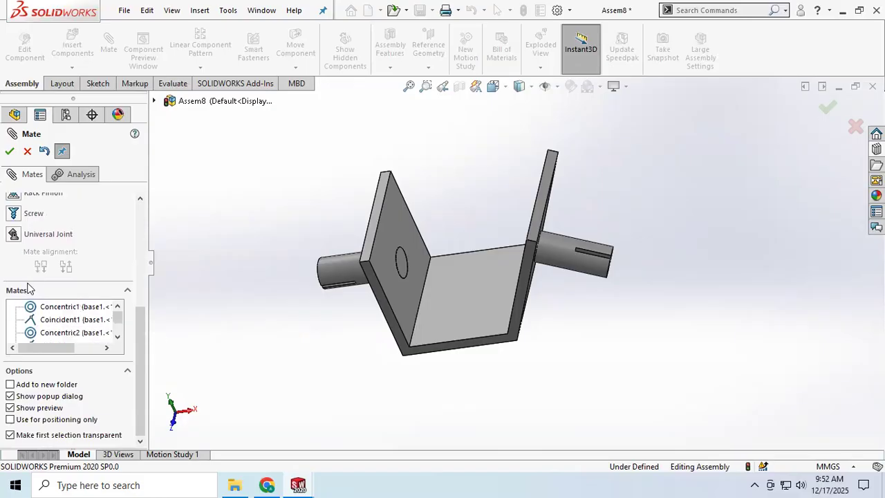
scroll(44, 260, "up", 3)
scroll(71, 309, "down", 3)
scroll(54, 260, "up", 3)
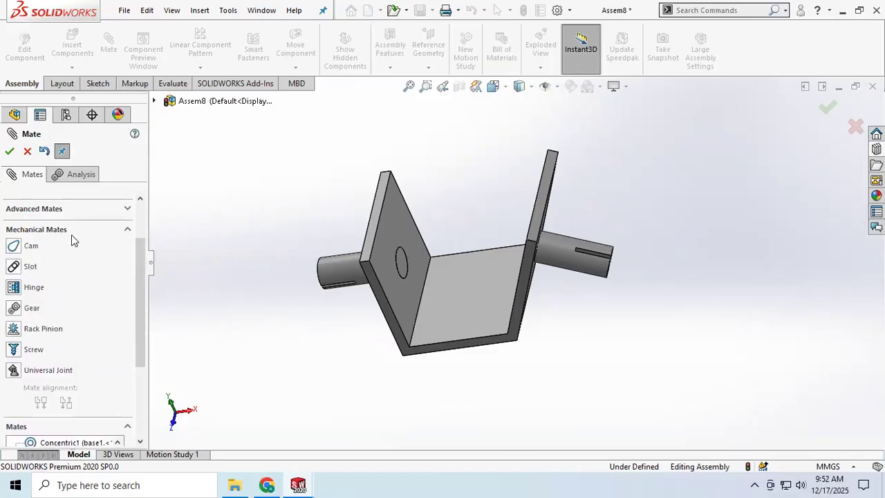
scroll(177, 285, "down", 2)
scroll(225, 265, "up", 3)
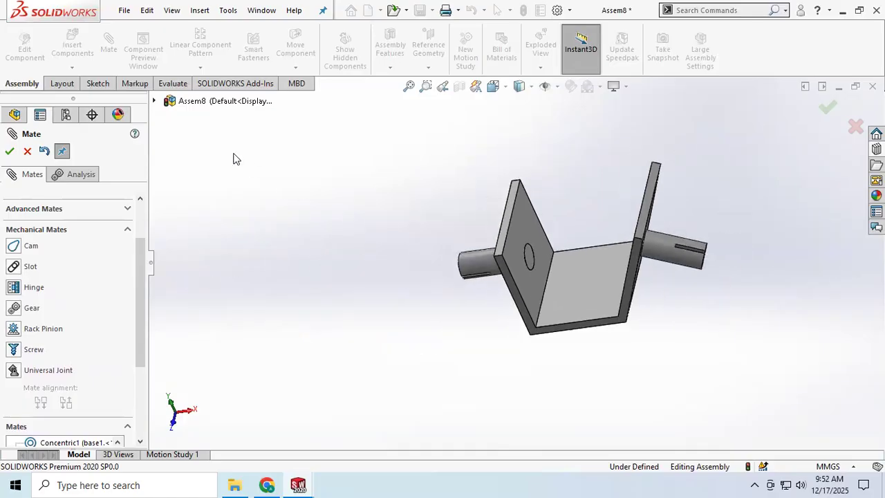
scroll(698, 200, "down", 2)
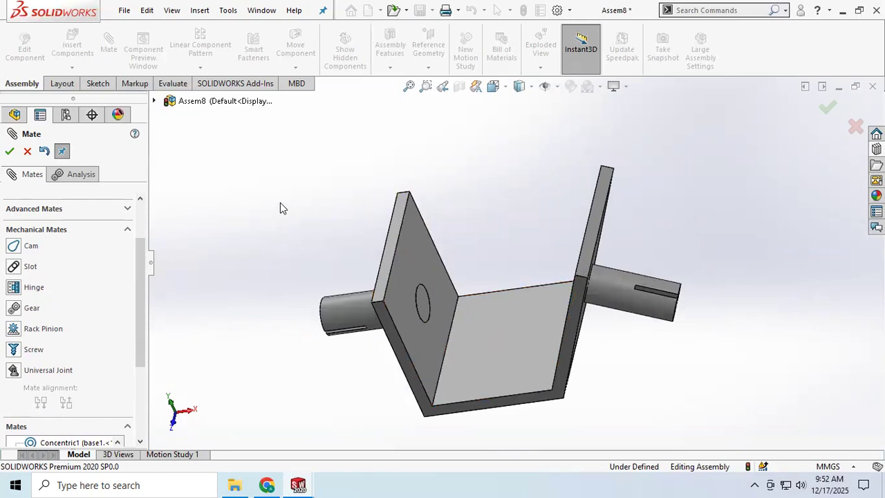
scroll(284, 205, "up", 2)
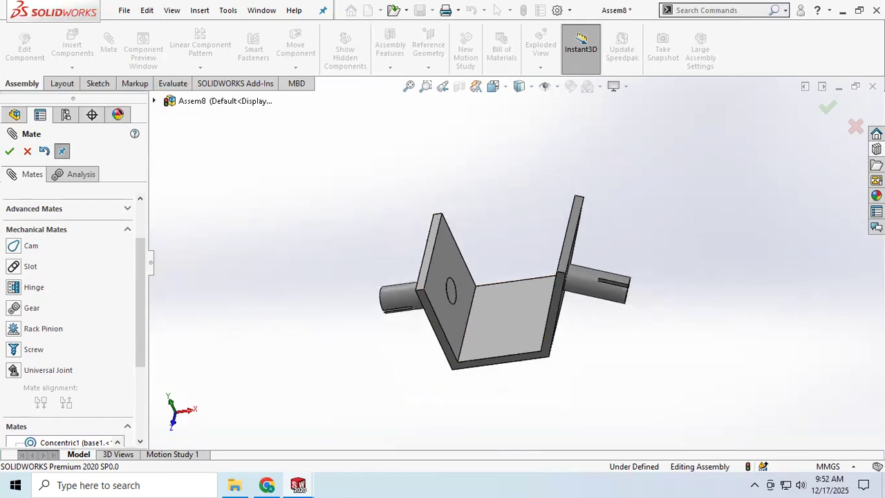